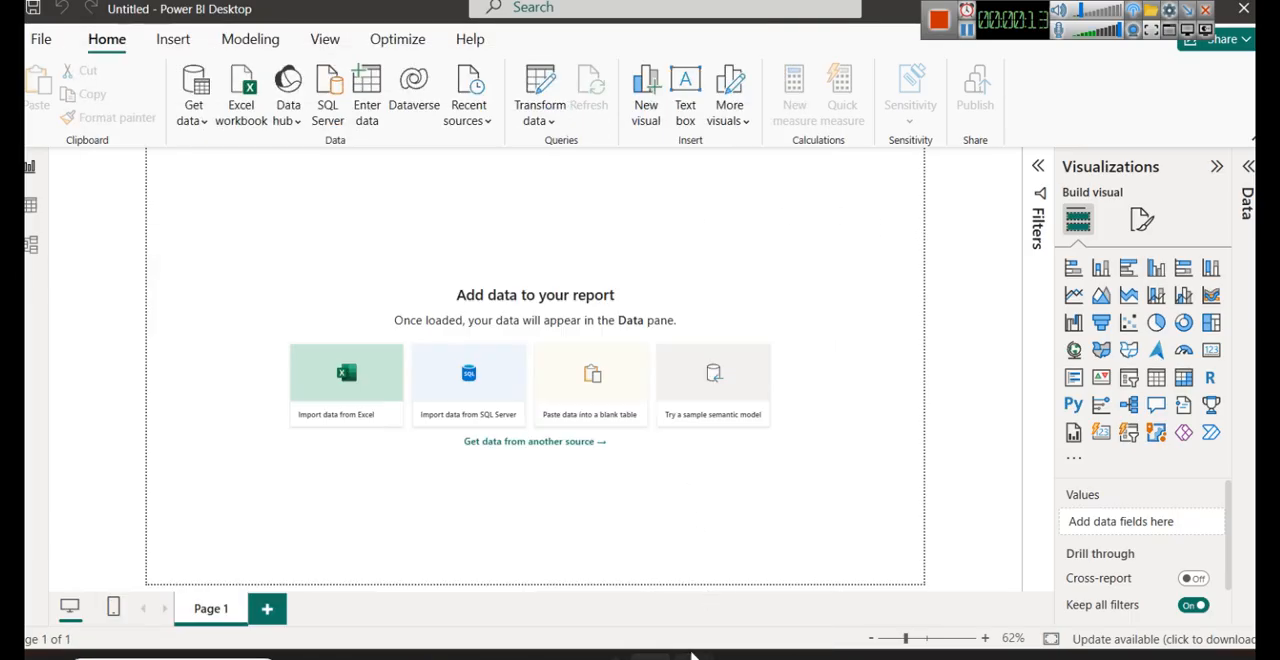
- Switch to the Sample-Superstore-Changd.xlsx workbook in Excel and check the number formats of the Order Date and Ship Date columns
mouse_move(706, 650)
left_click(845, 582)
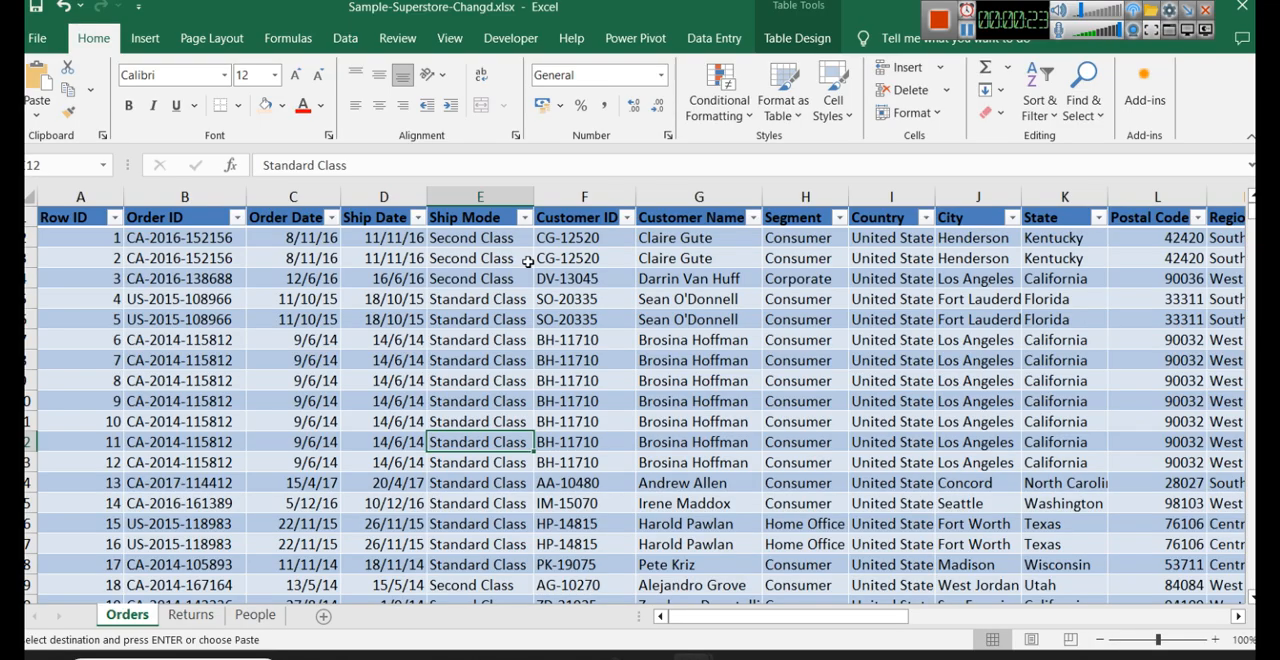
left_click(311, 191)
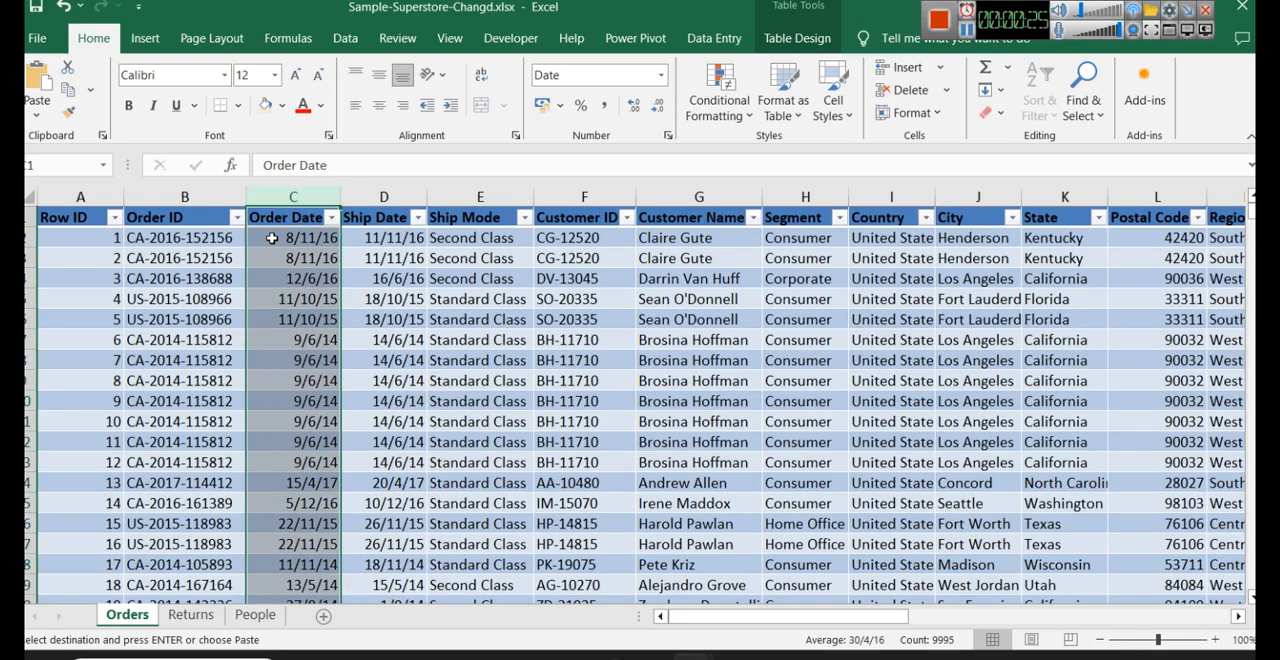
left_click(590, 72)
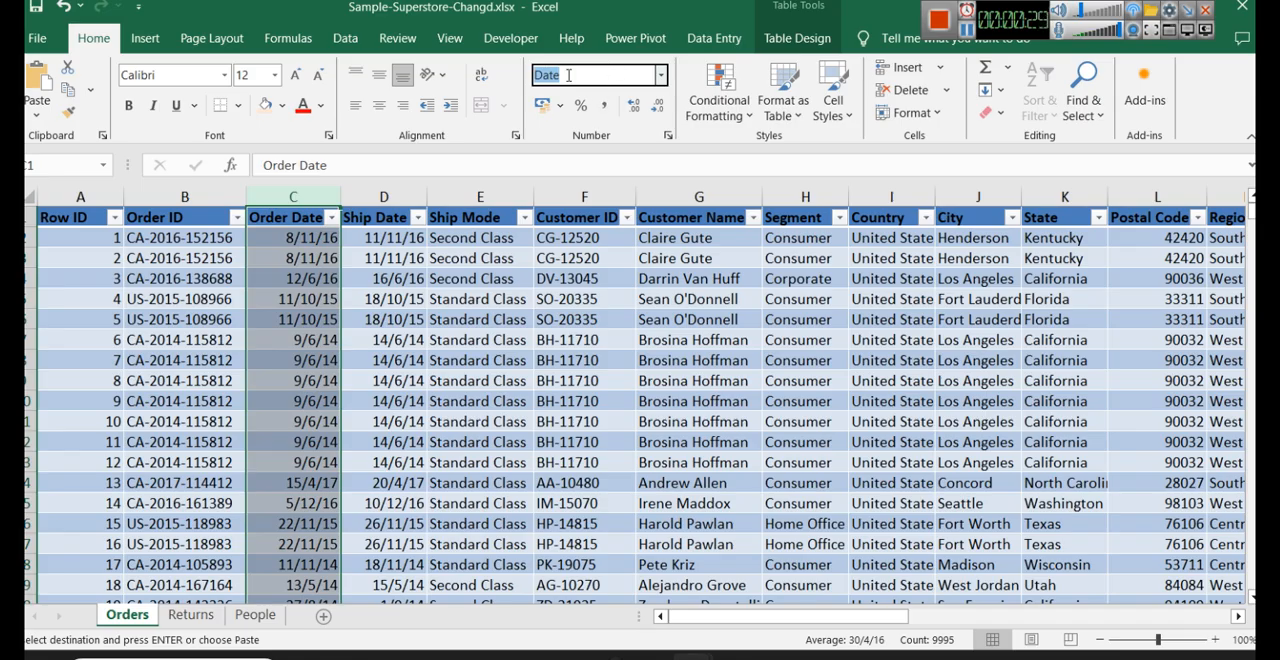
left_click(398, 201)
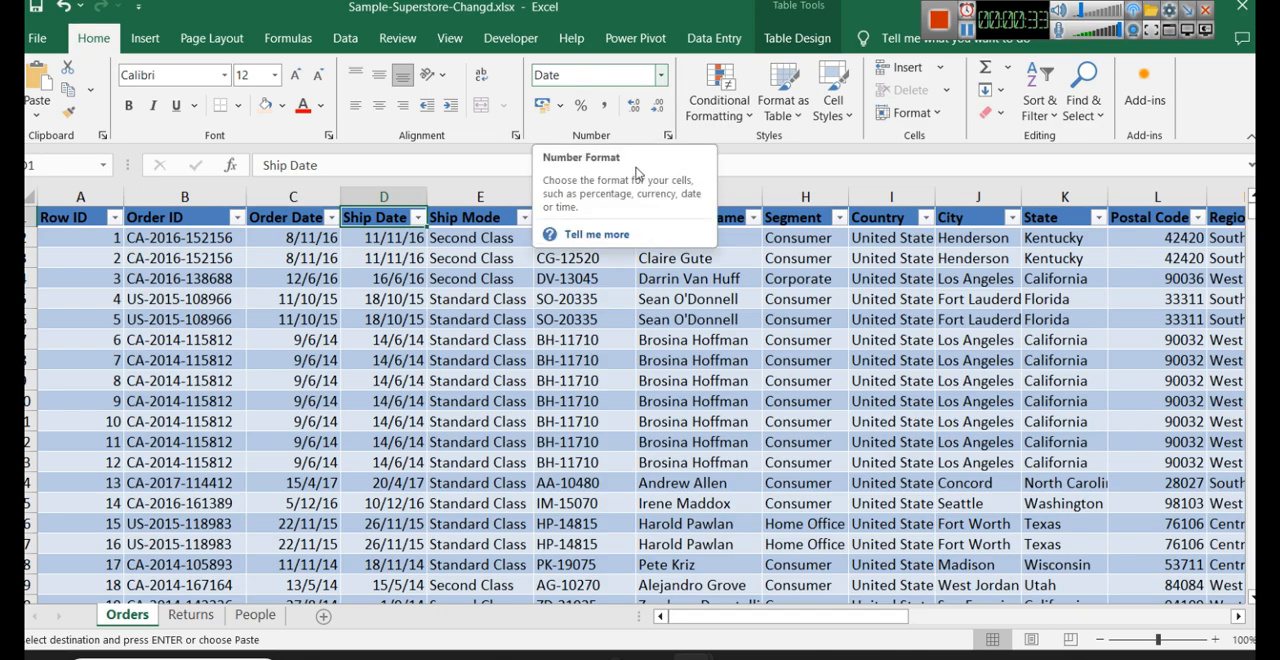
- Format the Sales column as Currency, then apply the $ English (United States) accounting format to it
scroll(1039, 573, "right", 6)
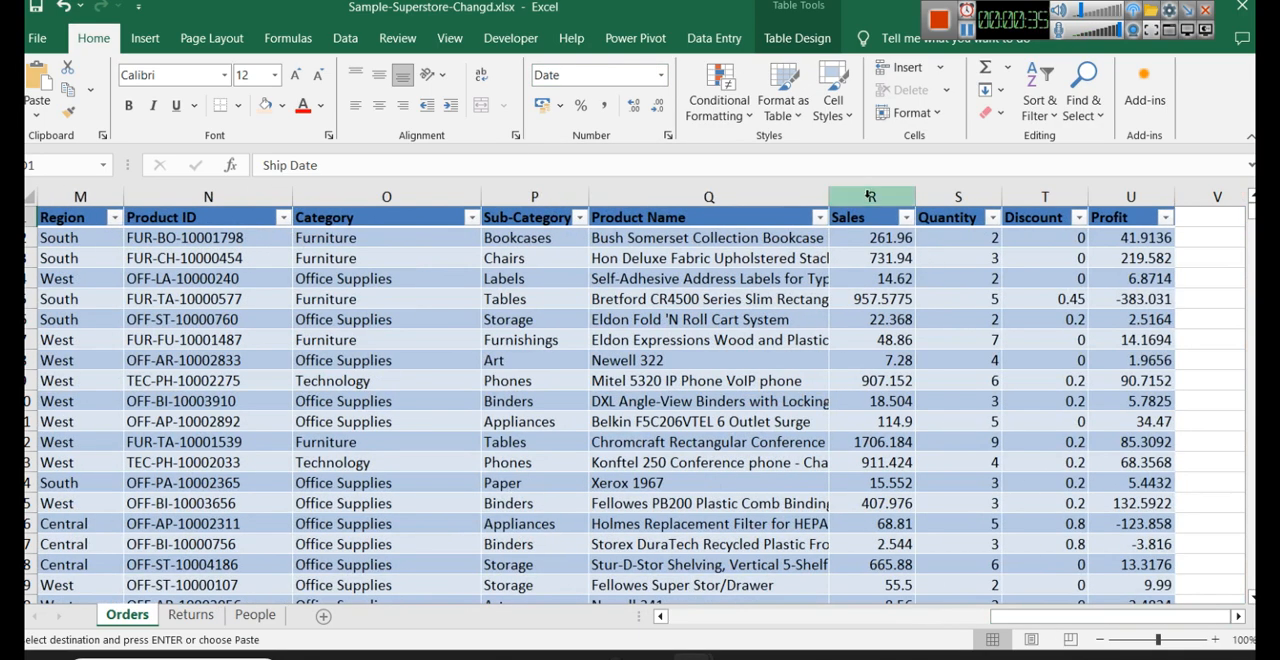
left_click(870, 196)
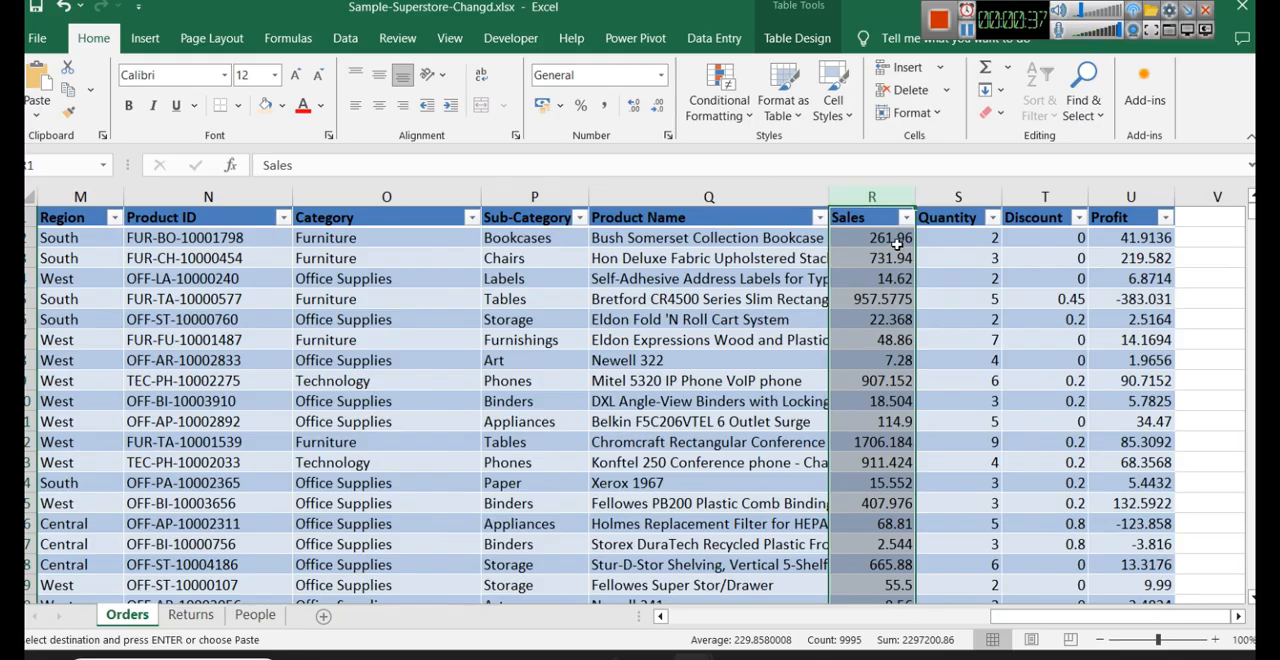
left_click(660, 76)
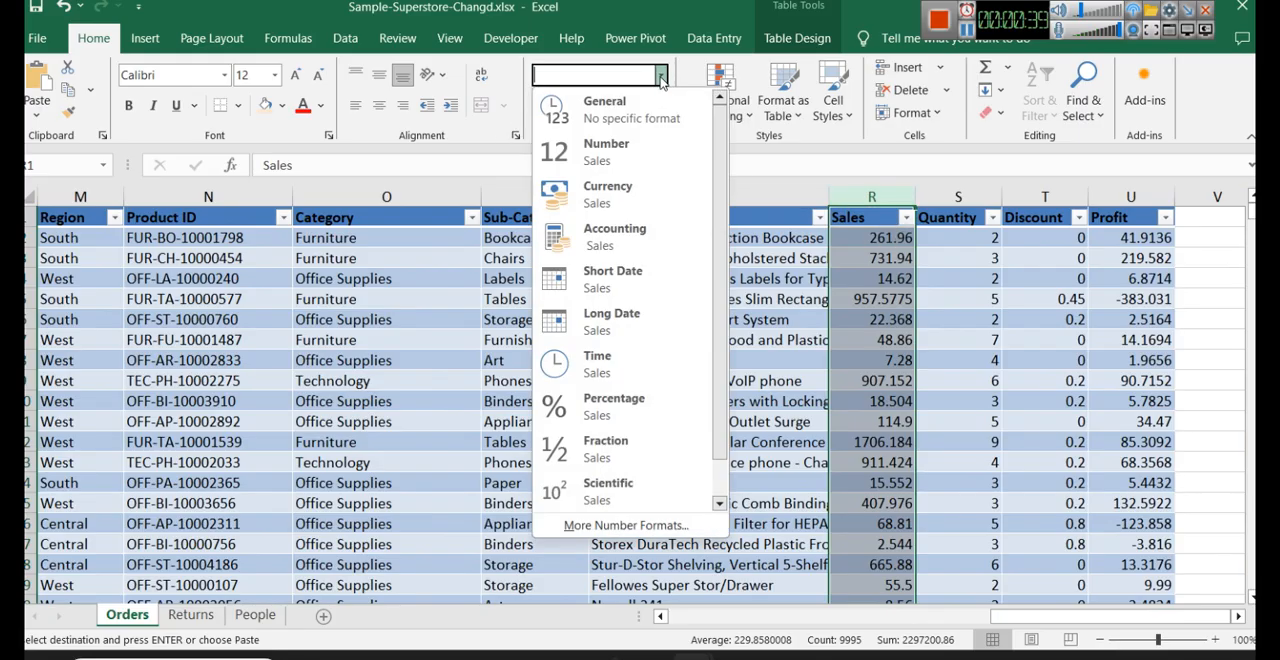
left_click(641, 209)
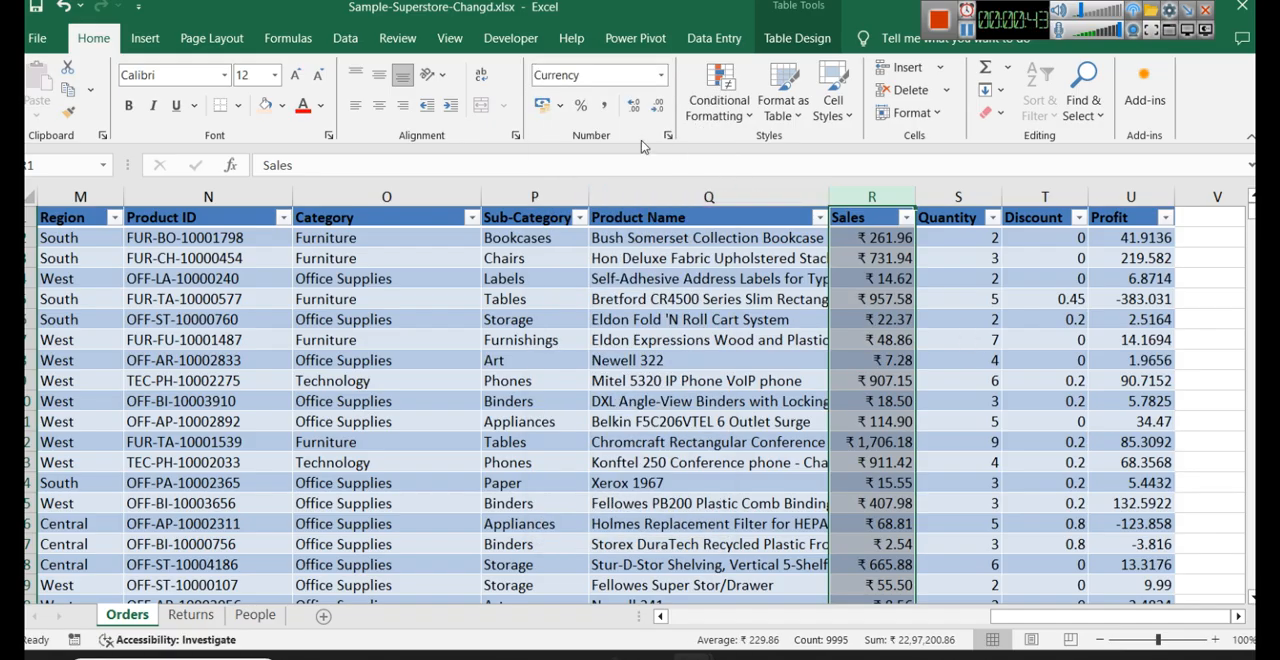
left_click(559, 113)
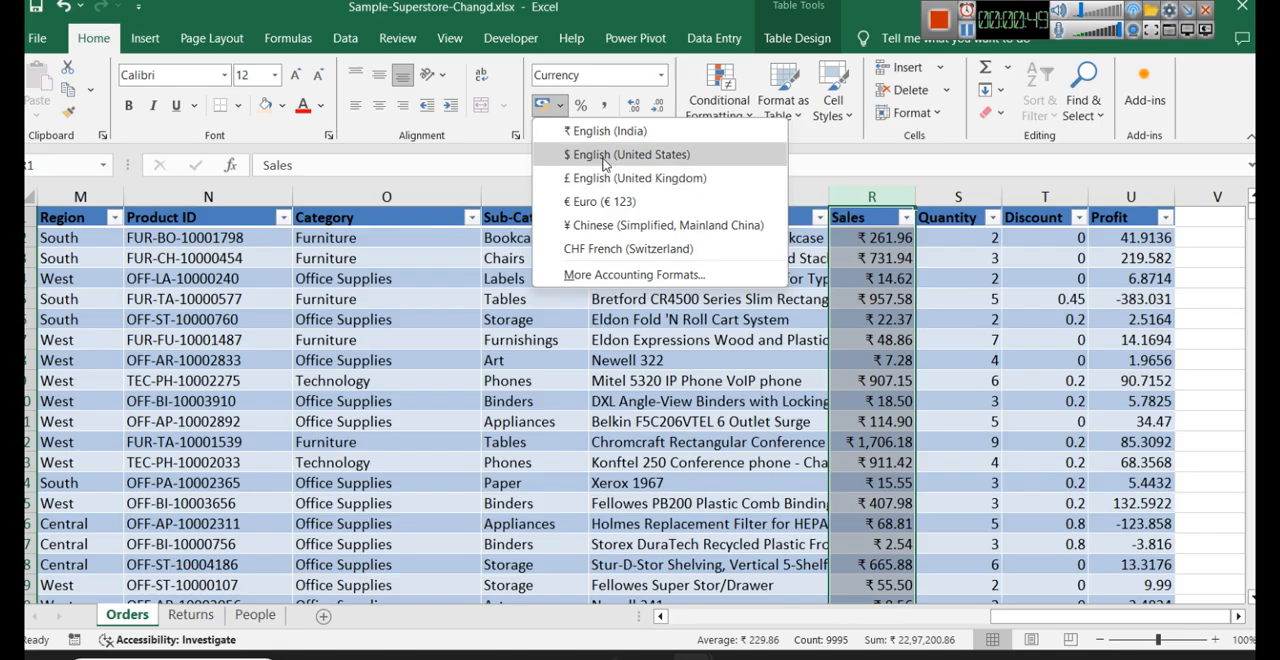
left_click(604, 156)
left_click(935, 300)
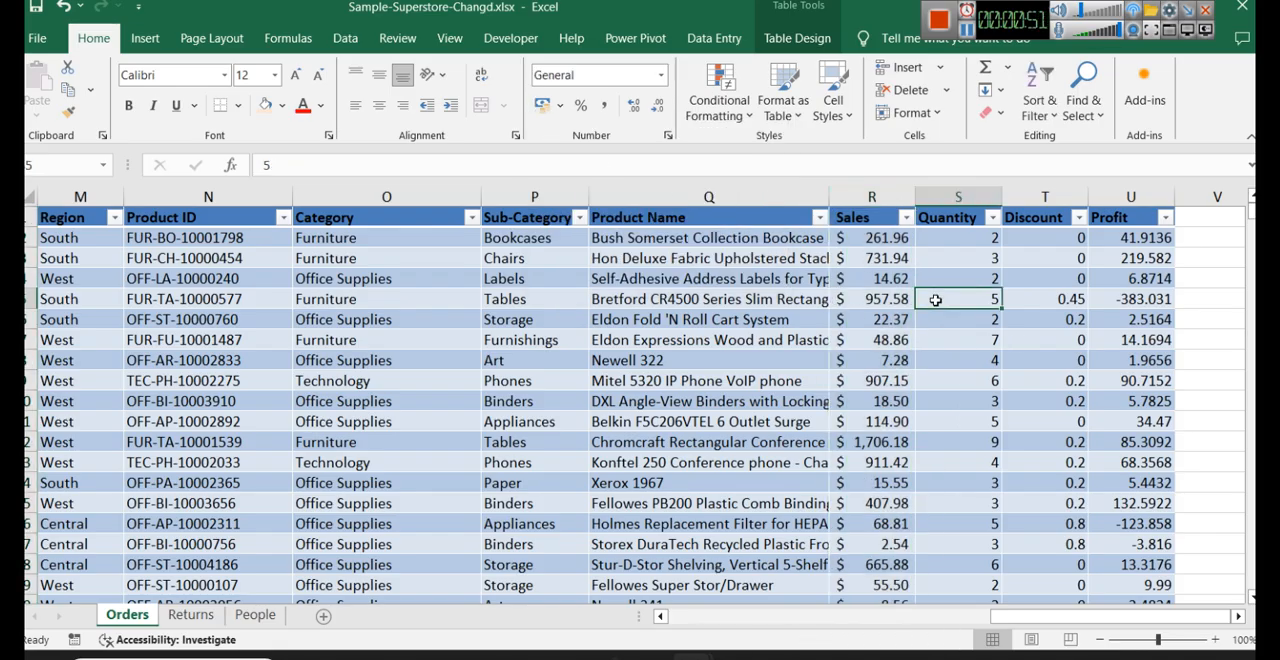
- Undo the currency and accounting format changes on the Sales column
key("ctrl+z")
key("ctrl+z")
key("ctrl+c")
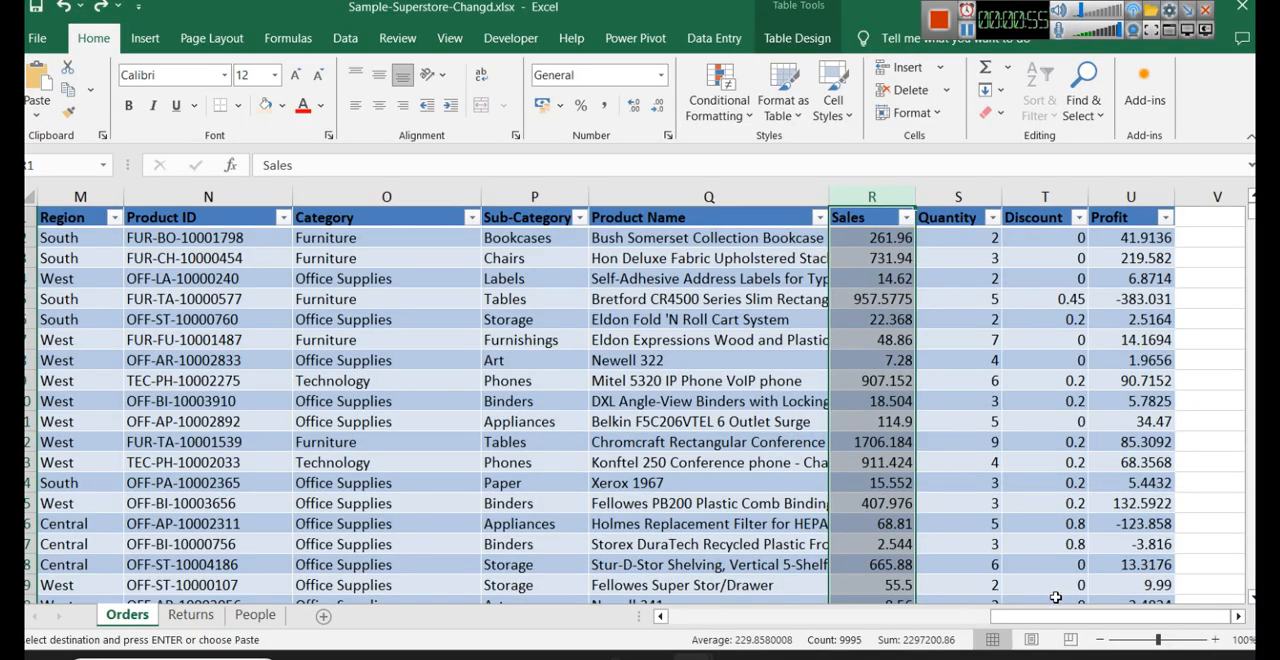
left_click(1055, 378)
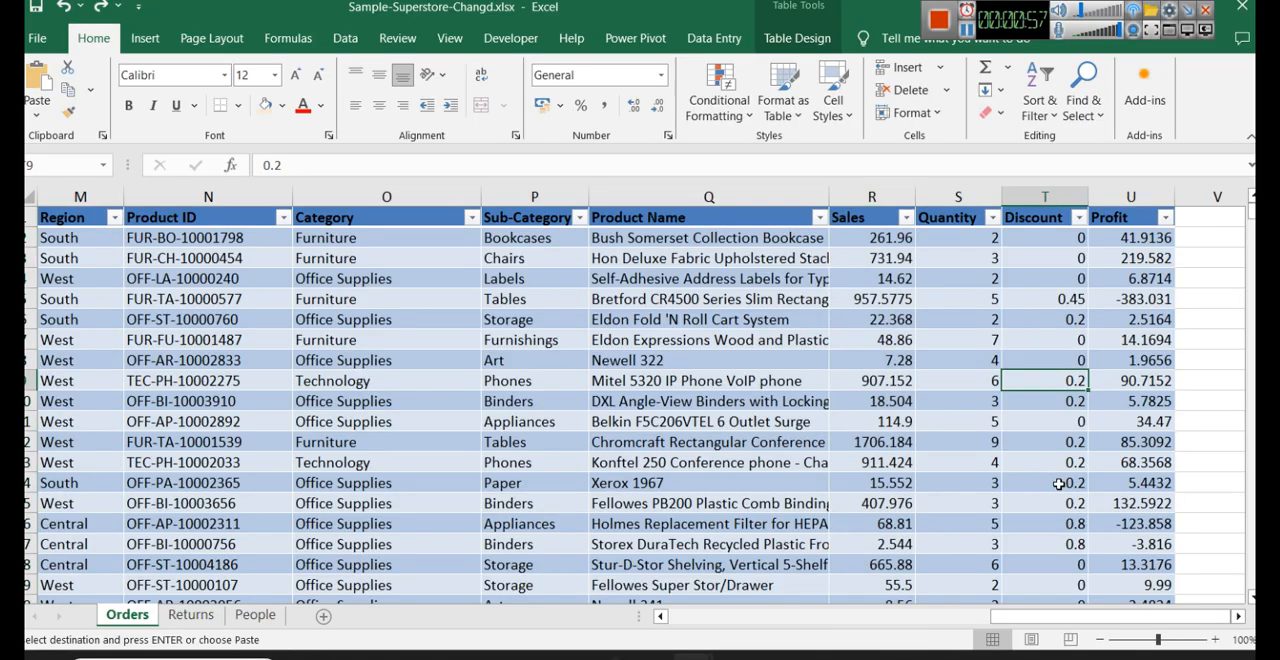
left_click_drag(1035, 616, 711, 616)
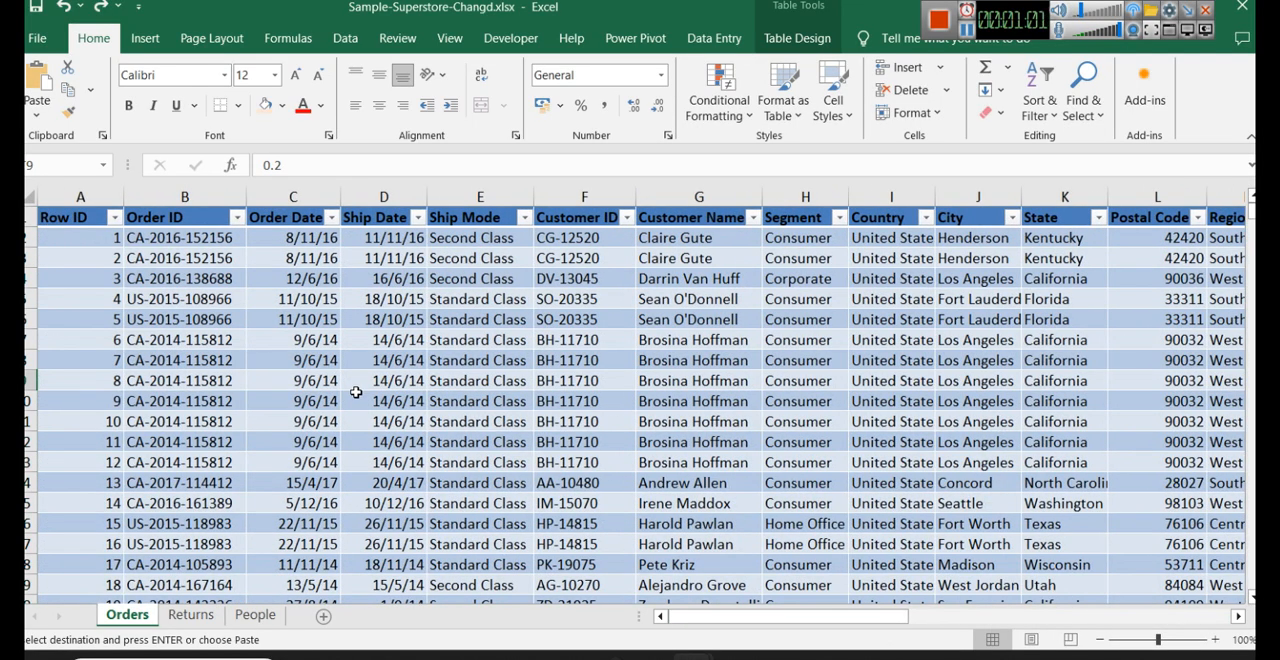
- Switch to Power BI Desktop and start getting data from an Excel workbook
left_click(656, 658)
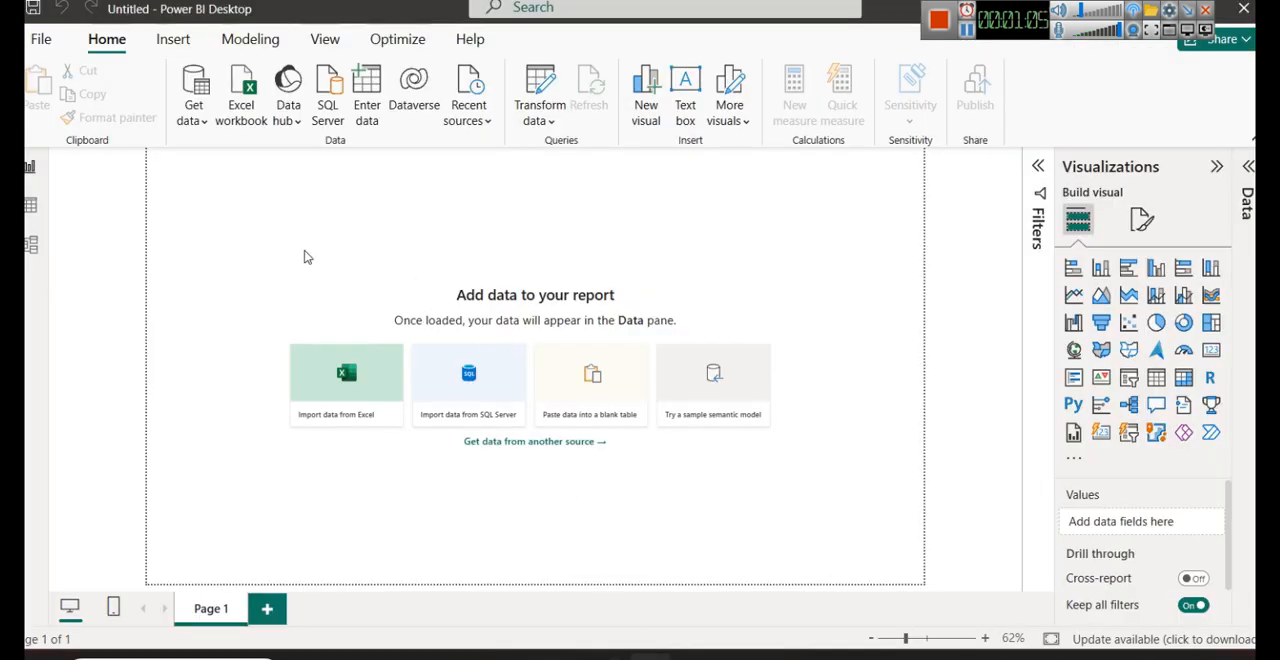
left_click(204, 122)
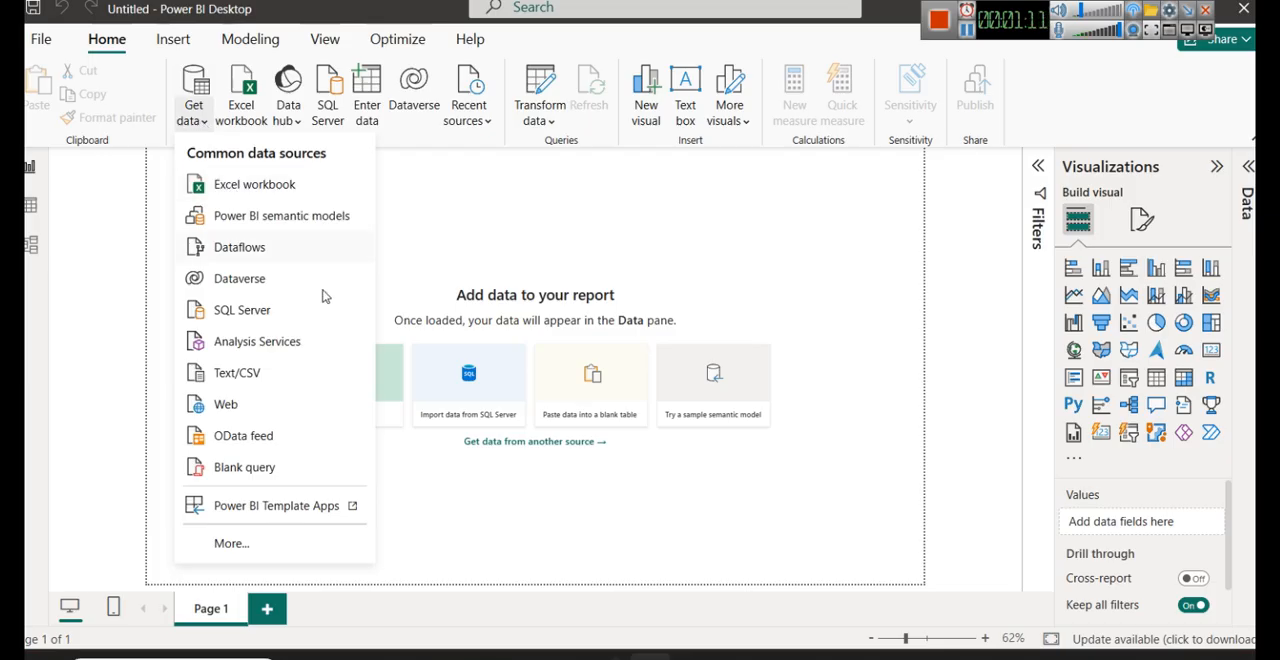
mouse_move(706, 657)
left_click(905, 570)
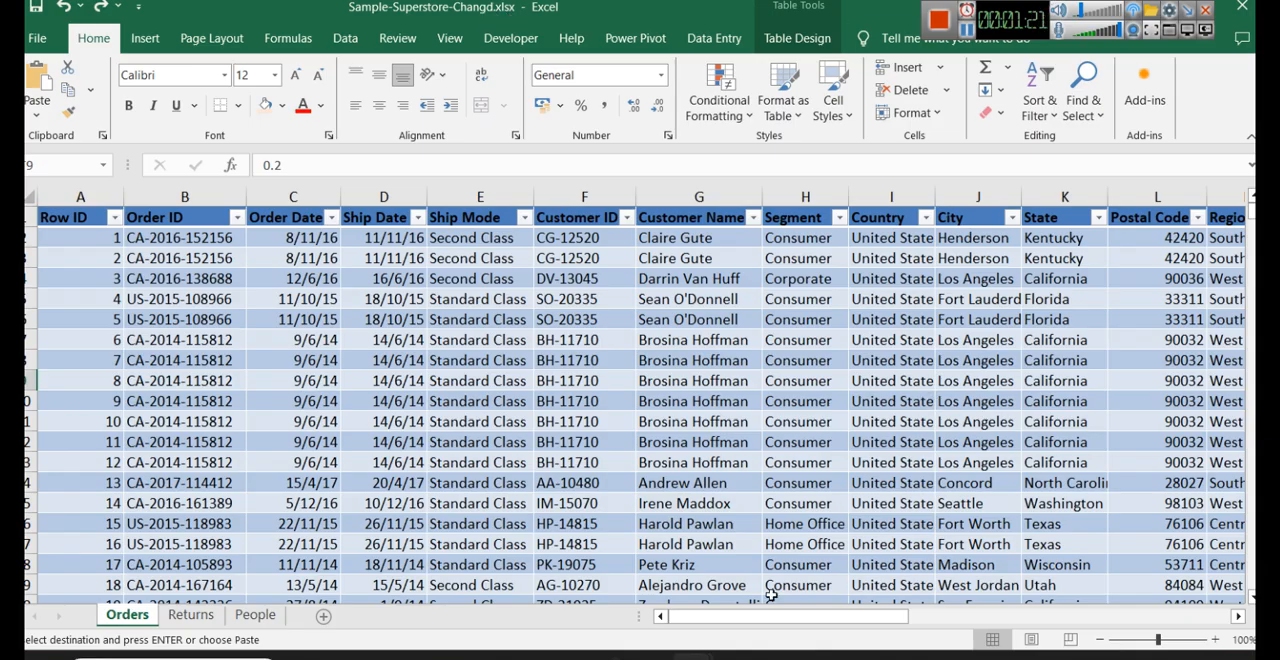
mouse_move(660, 650)
left_click(633, 588)
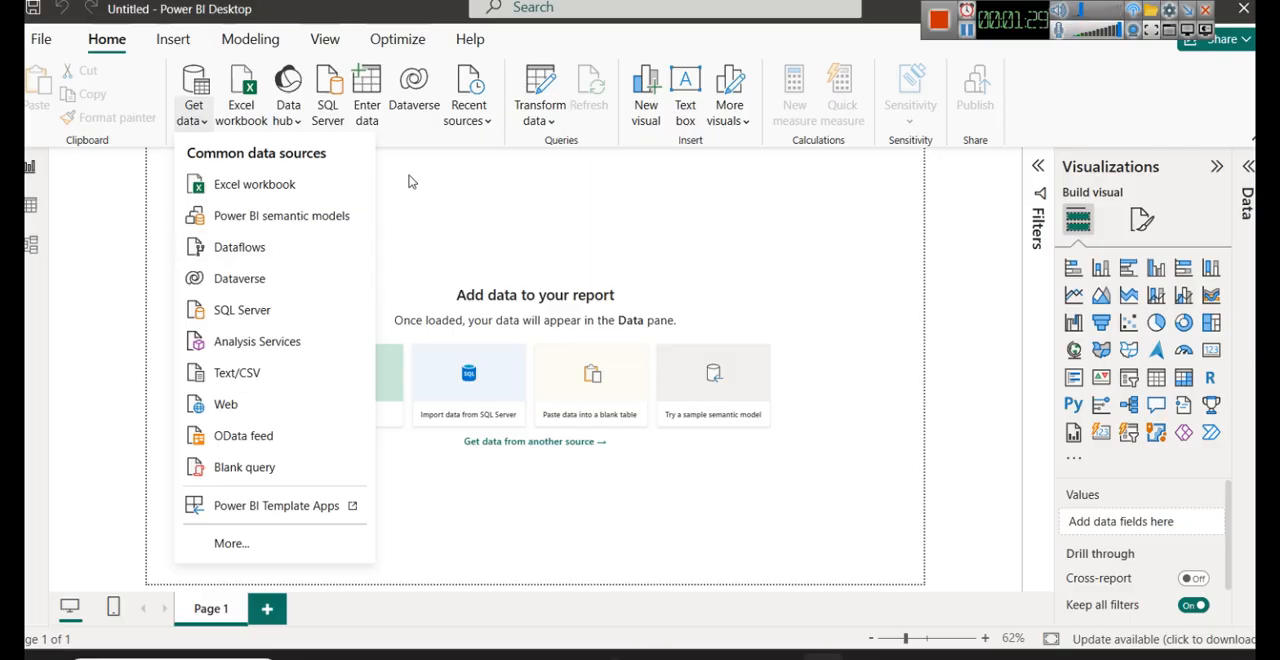
left_click(266, 184)
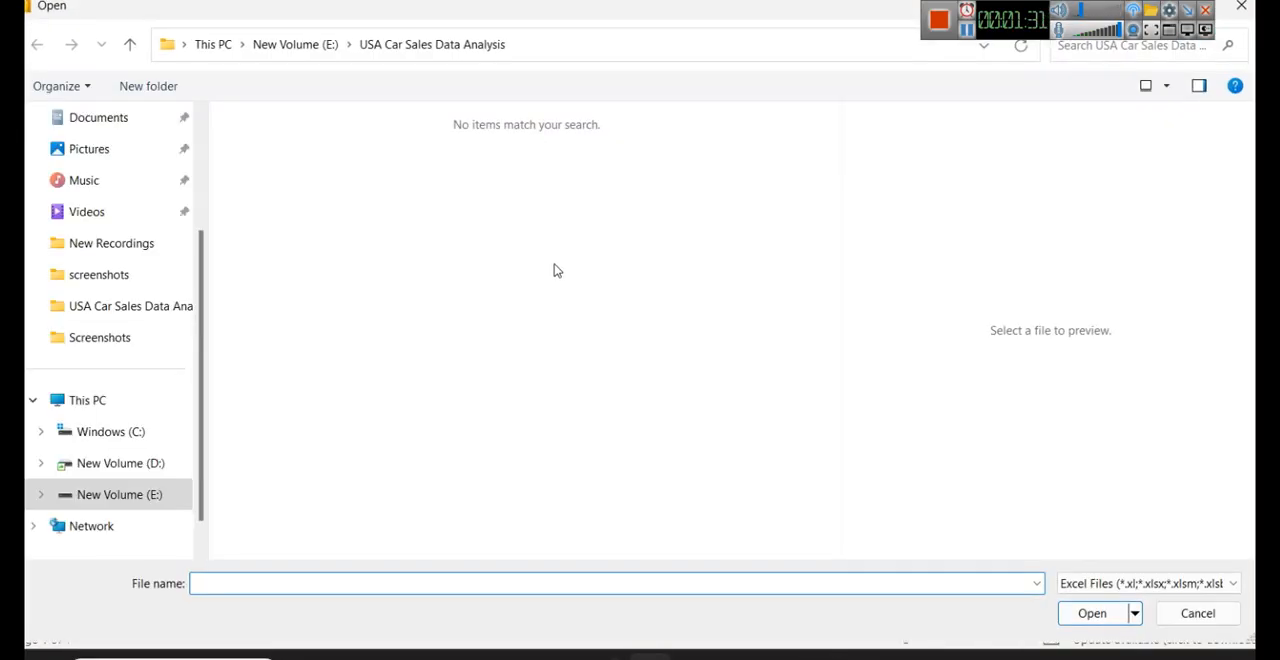
- Open Sample-Superstore-Changd.xlsx from the Sample Superstore Dataset folder on the E: drive as the data source
left_click(285, 55)
left_click_drag(200, 128, 126, 134)
double_click(178, 168)
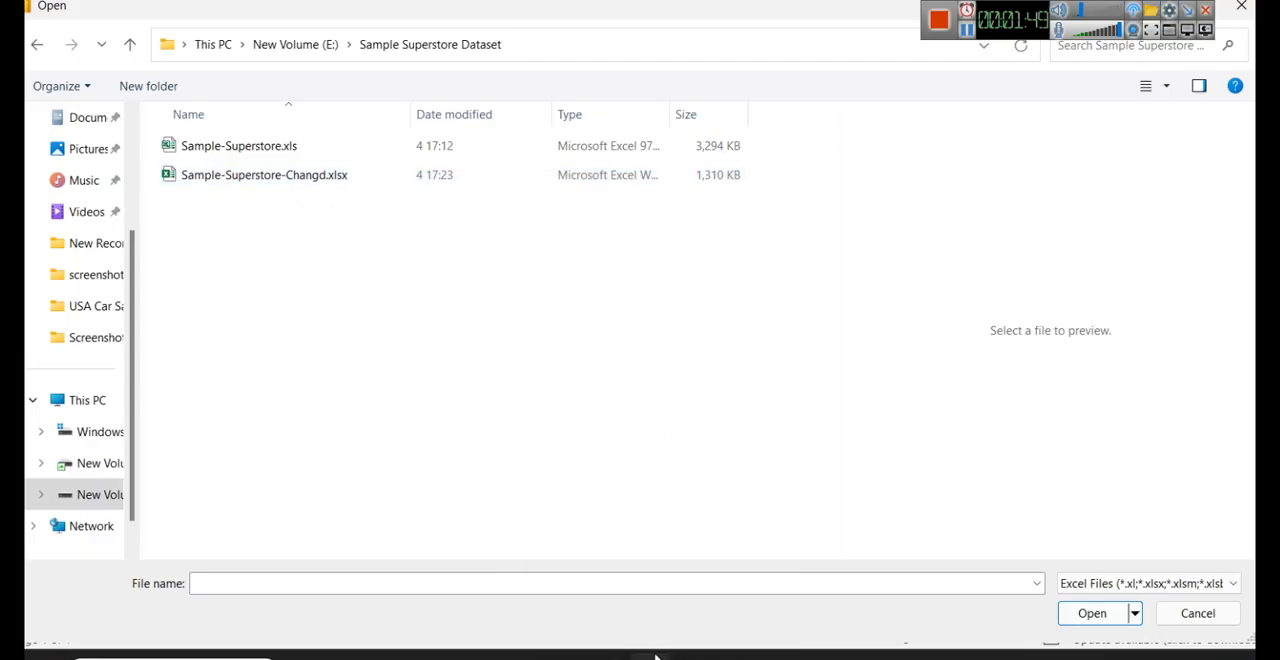
left_click(272, 180)
left_click(1093, 610)
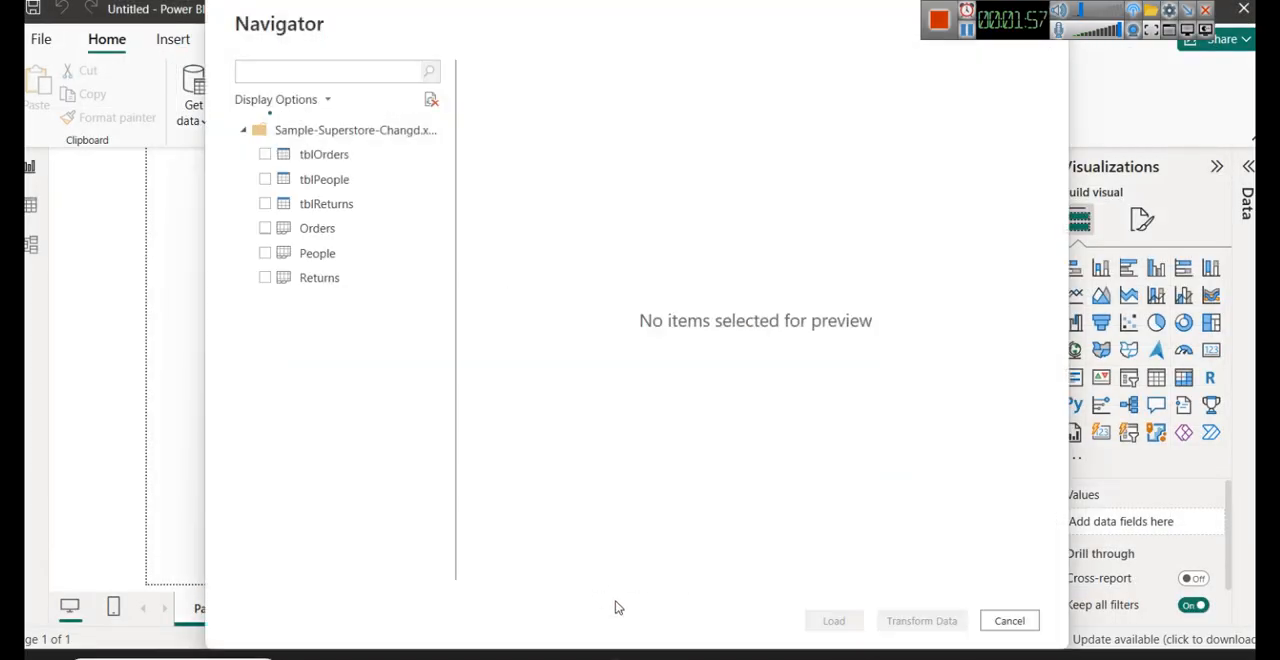
- Switch to the Excel workbook and review the contents of its Orders, Returns and People sheets
mouse_move(692, 655)
left_click(880, 590)
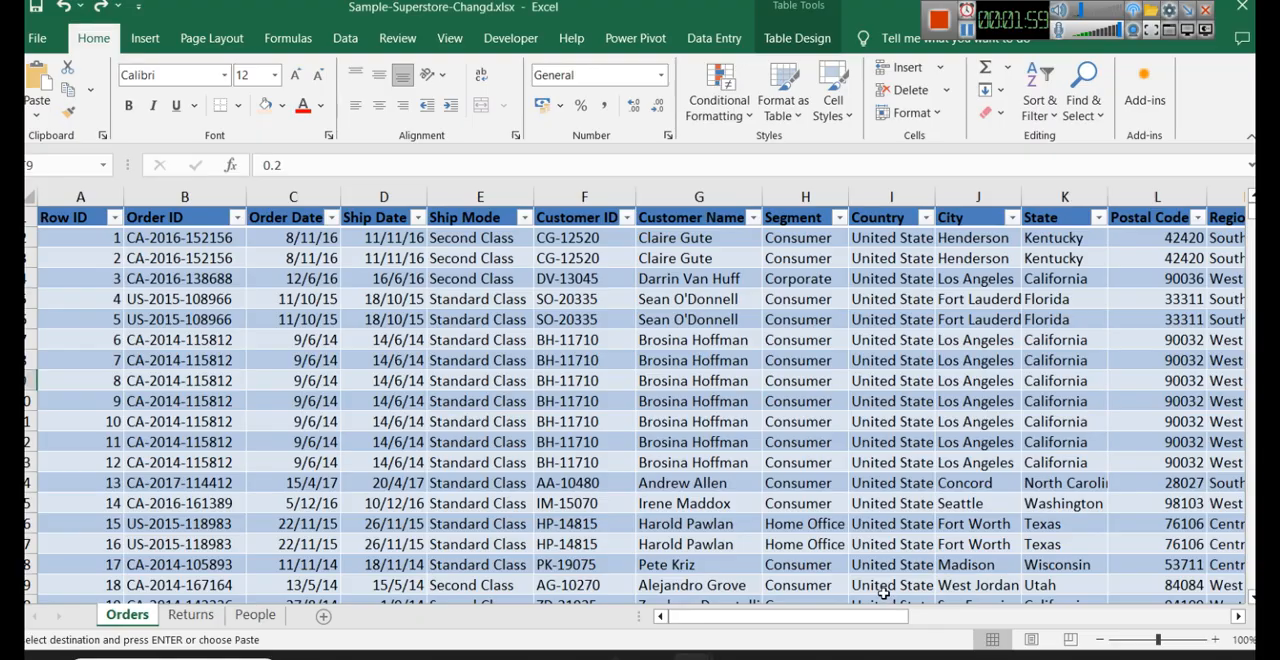
left_click(190, 615)
left_click(255, 615)
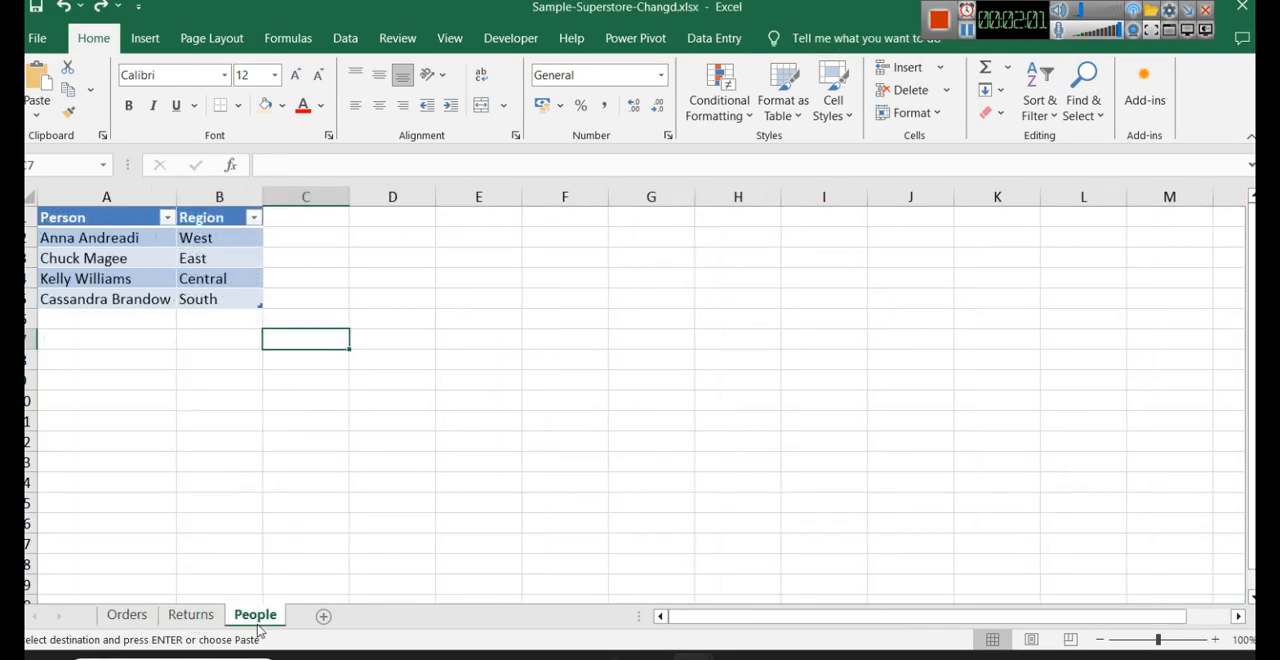
left_click(132, 618)
left_click(190, 616)
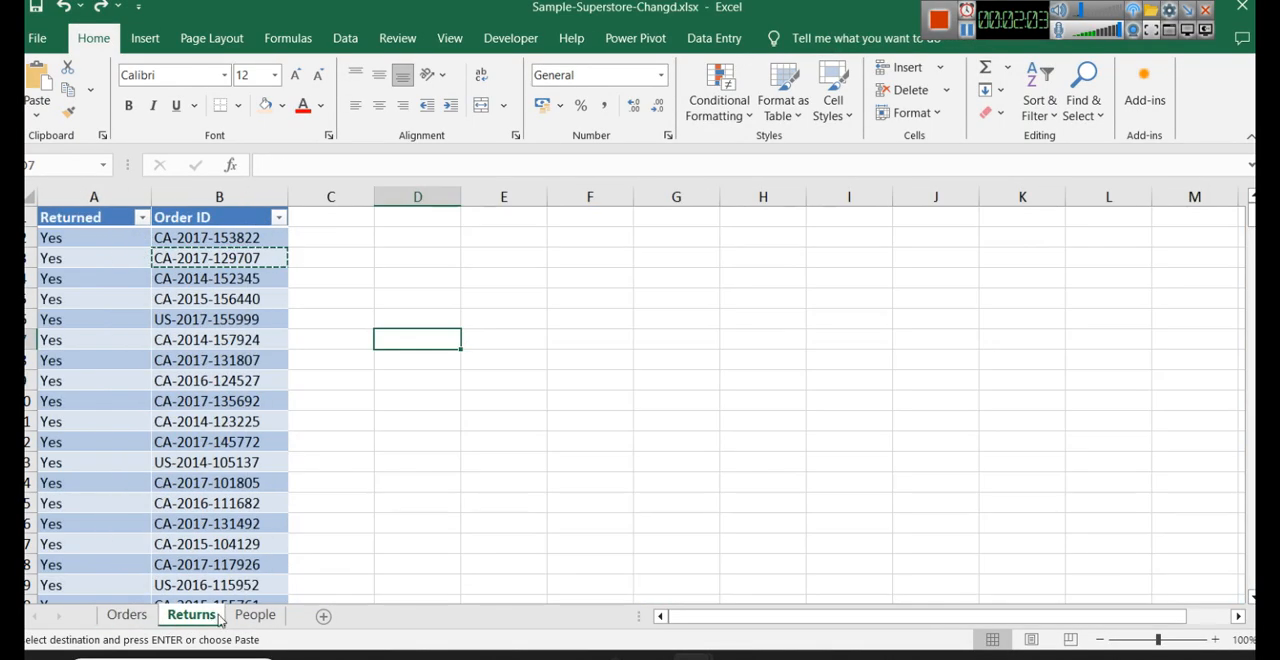
left_click(254, 616)
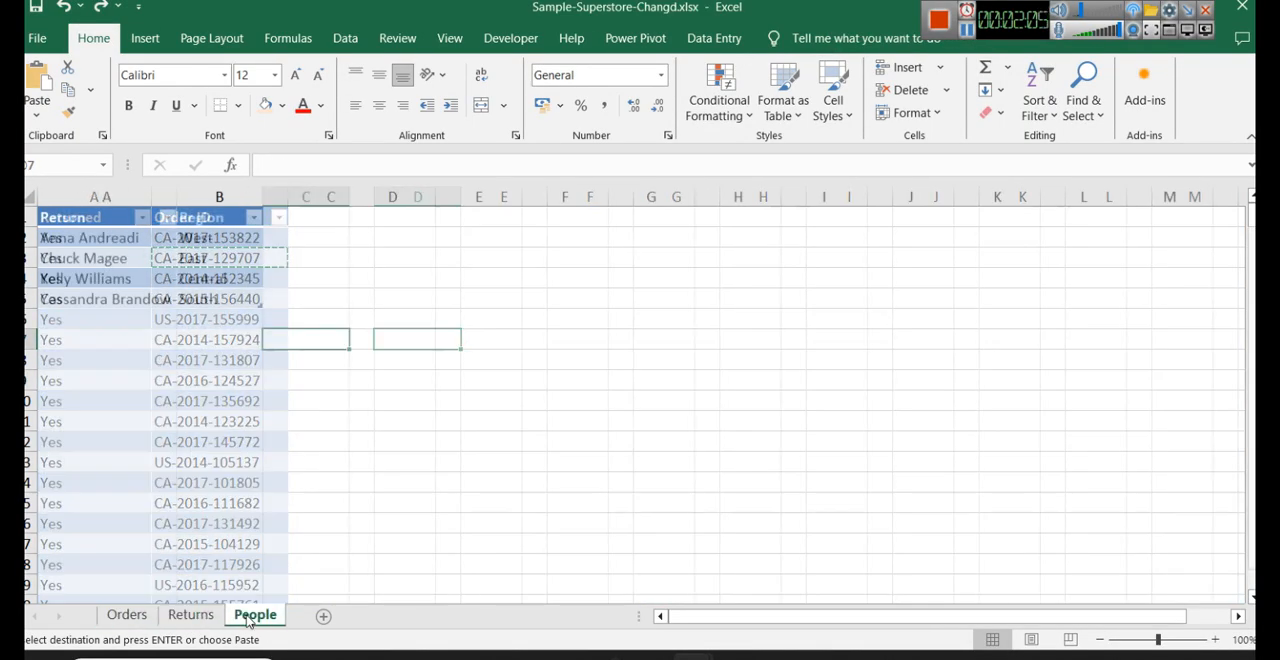
left_click(124, 622)
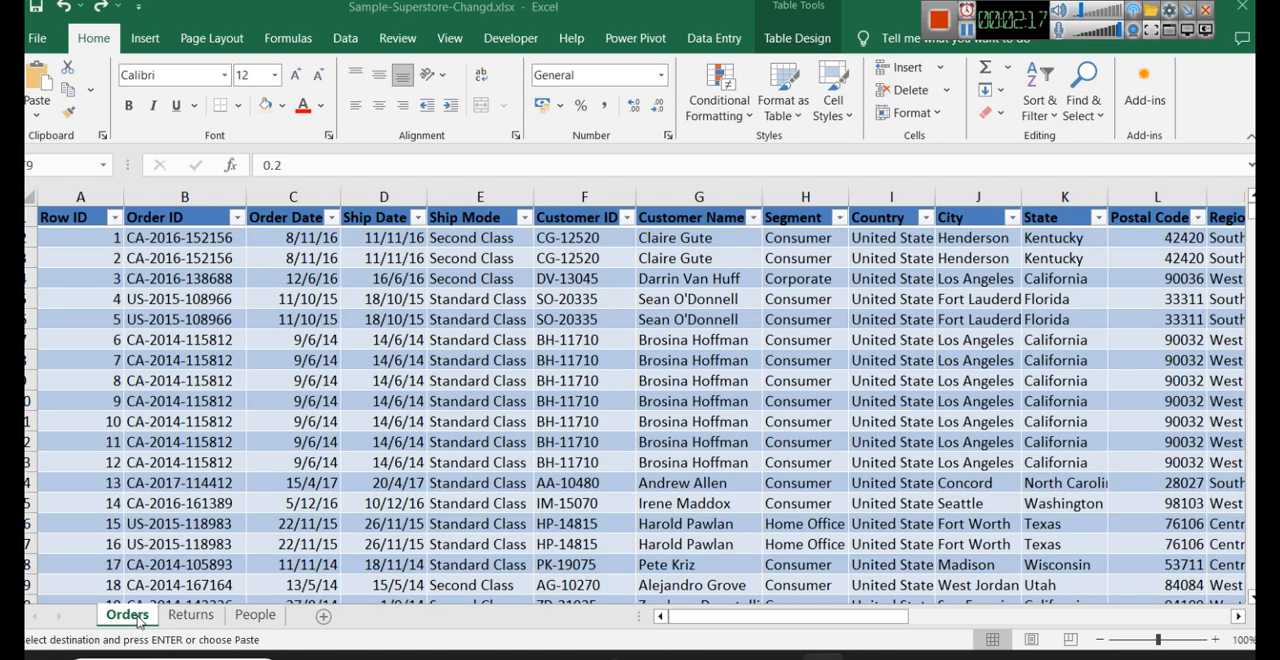
- Compare the Returns sheet's Returned and Order ID columns with the Order ID column of the Orders sheet
left_click(190, 615)
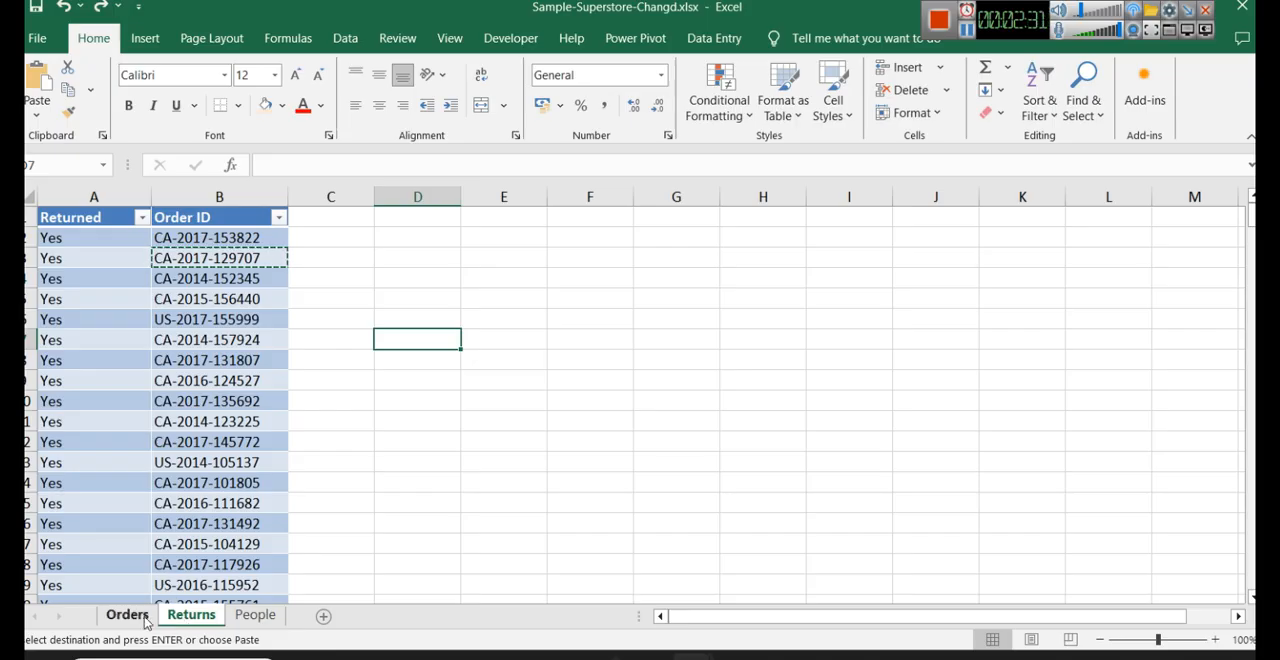
left_click(132, 617)
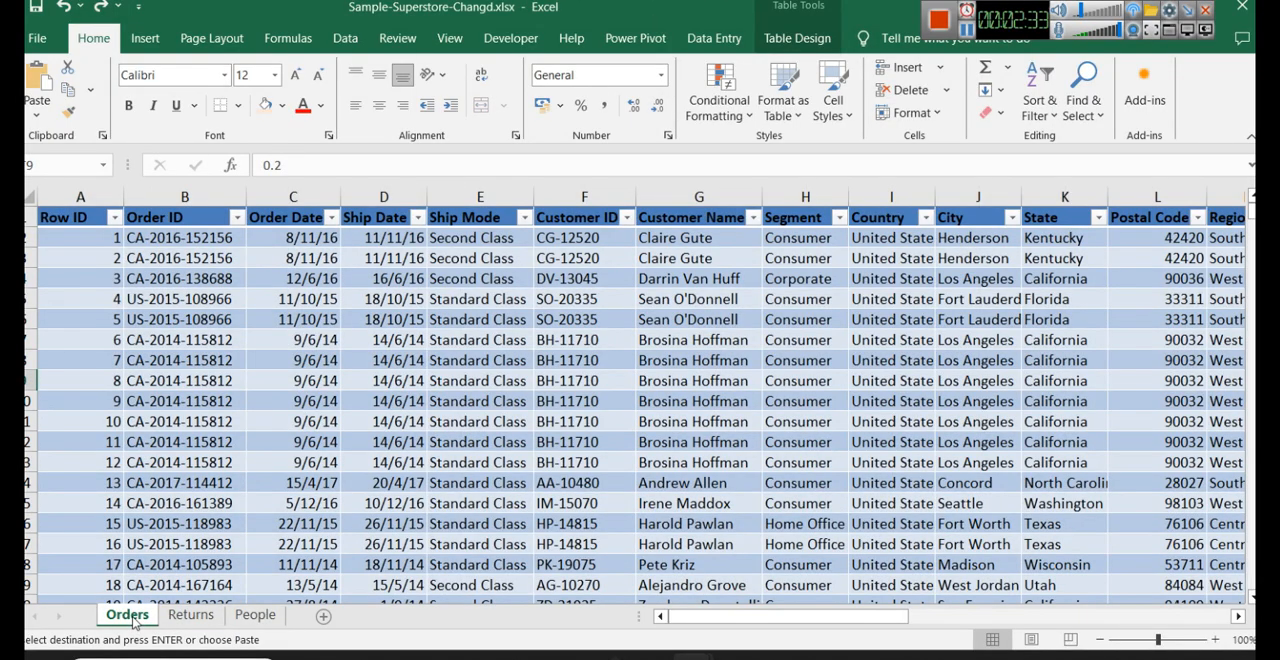
left_click(192, 615)
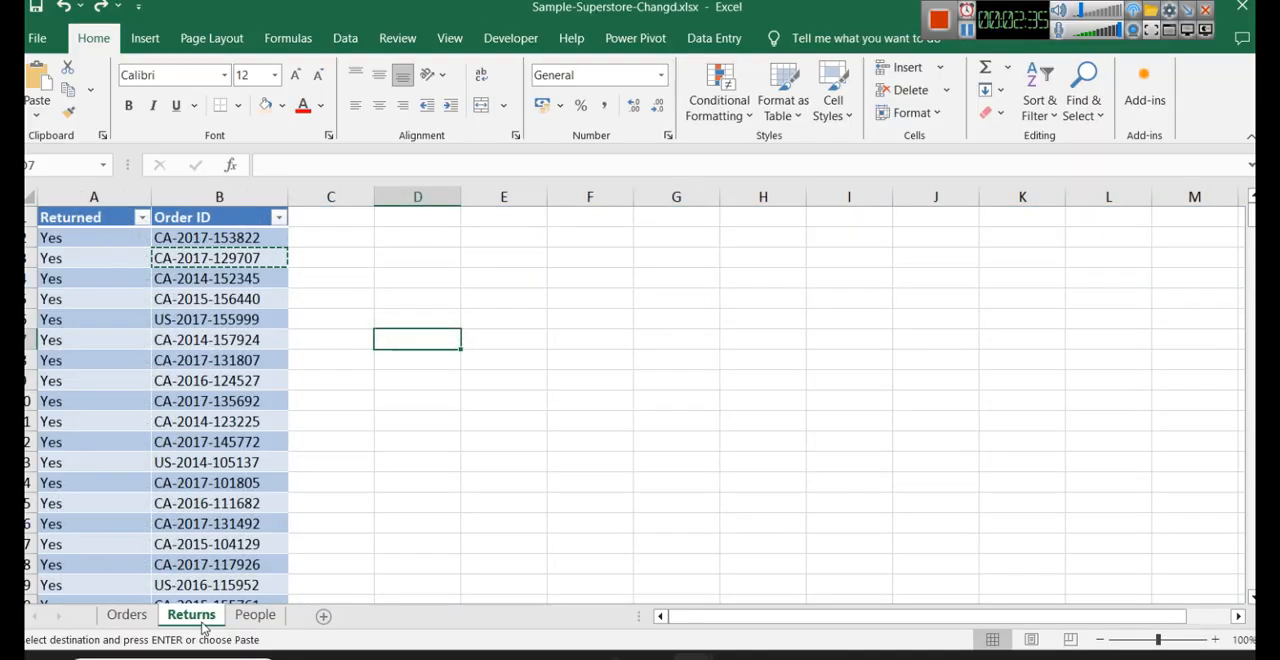
left_click(243, 195)
left_click(89, 197)
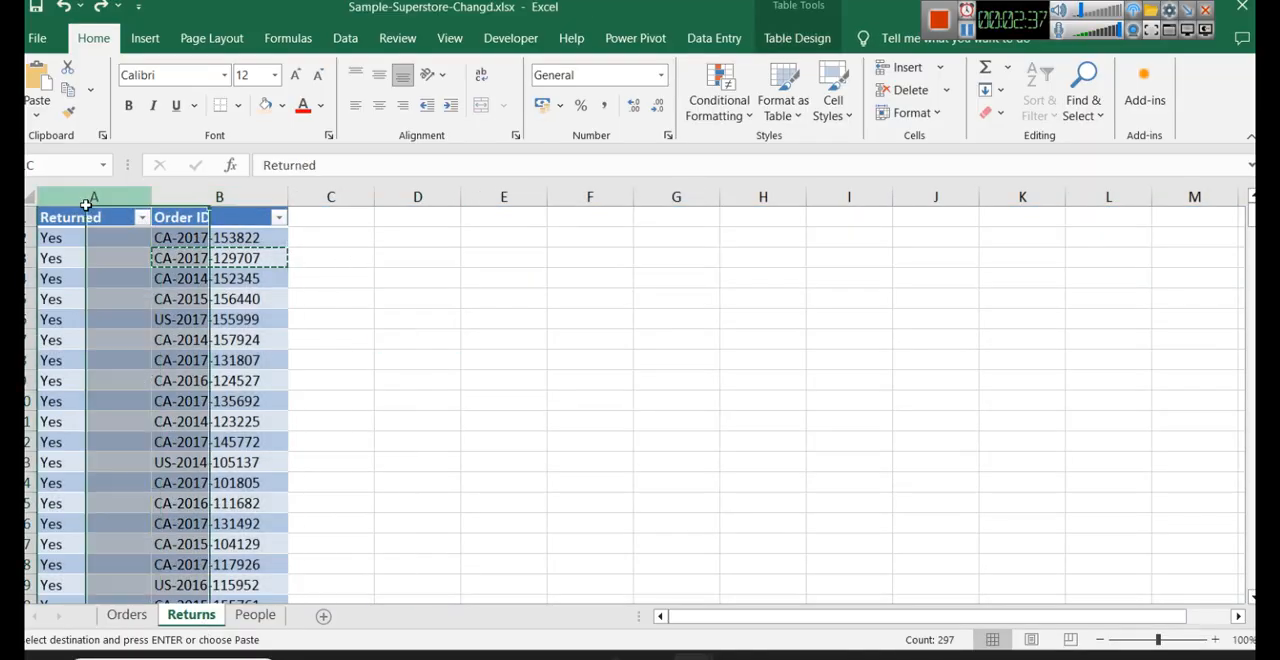
left_click(130, 616)
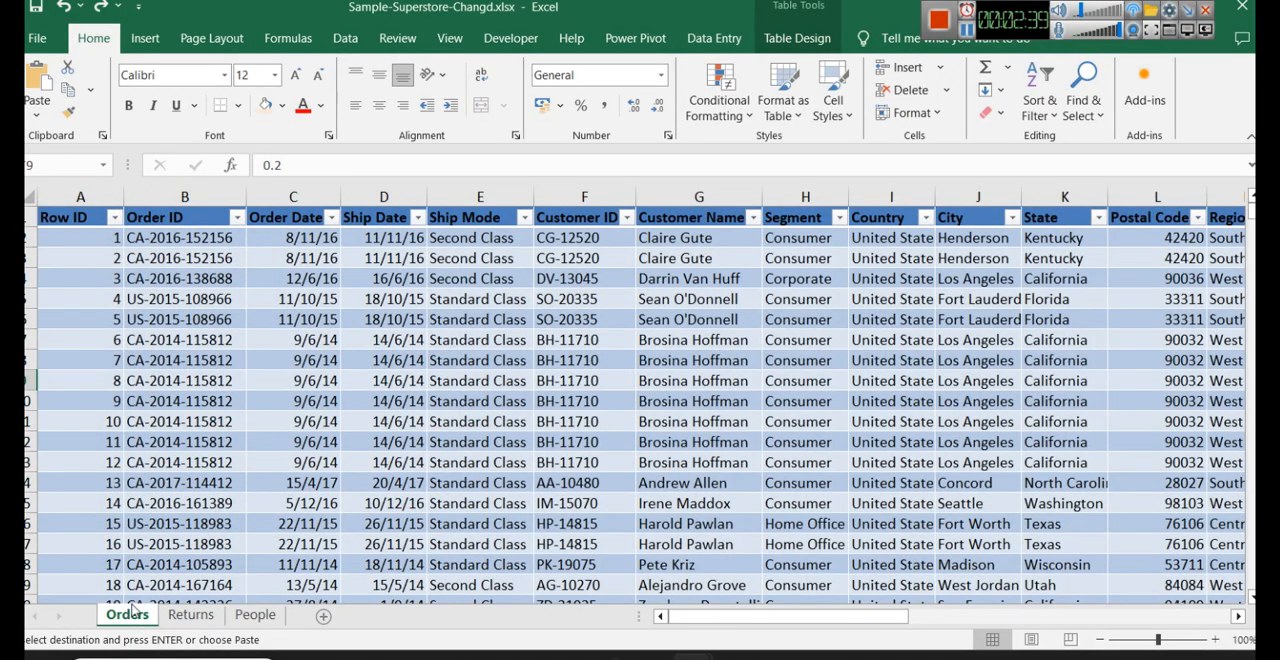
left_click(198, 617)
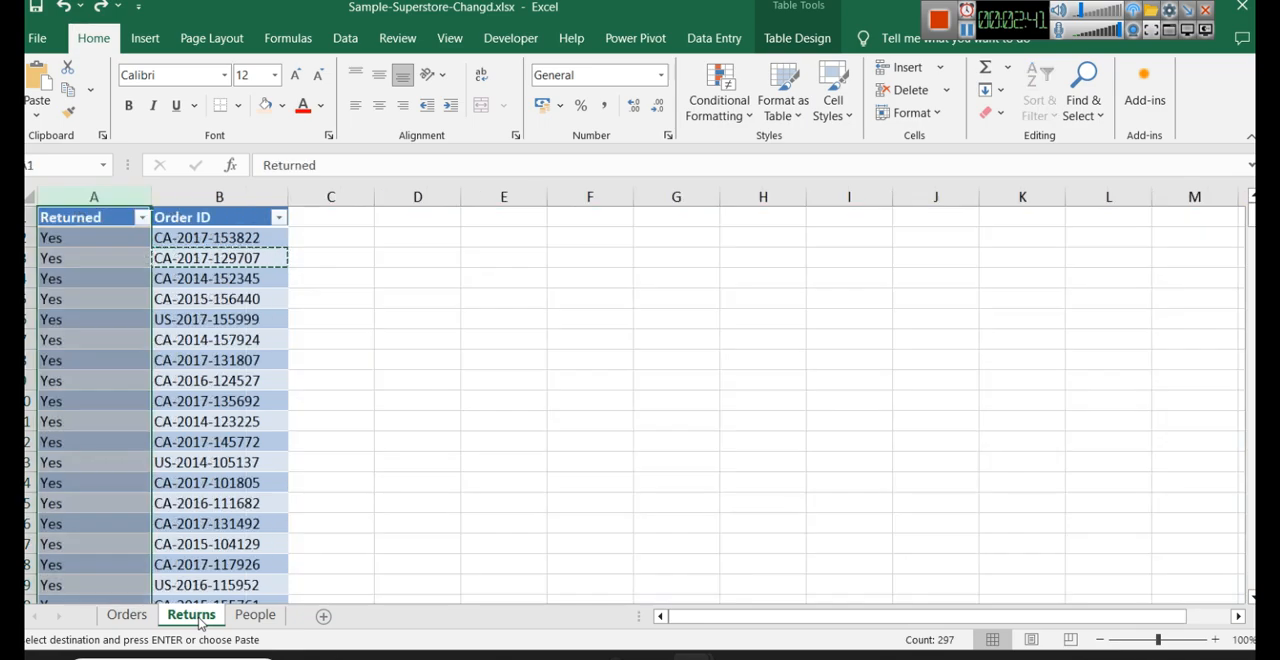
left_click(220, 196)
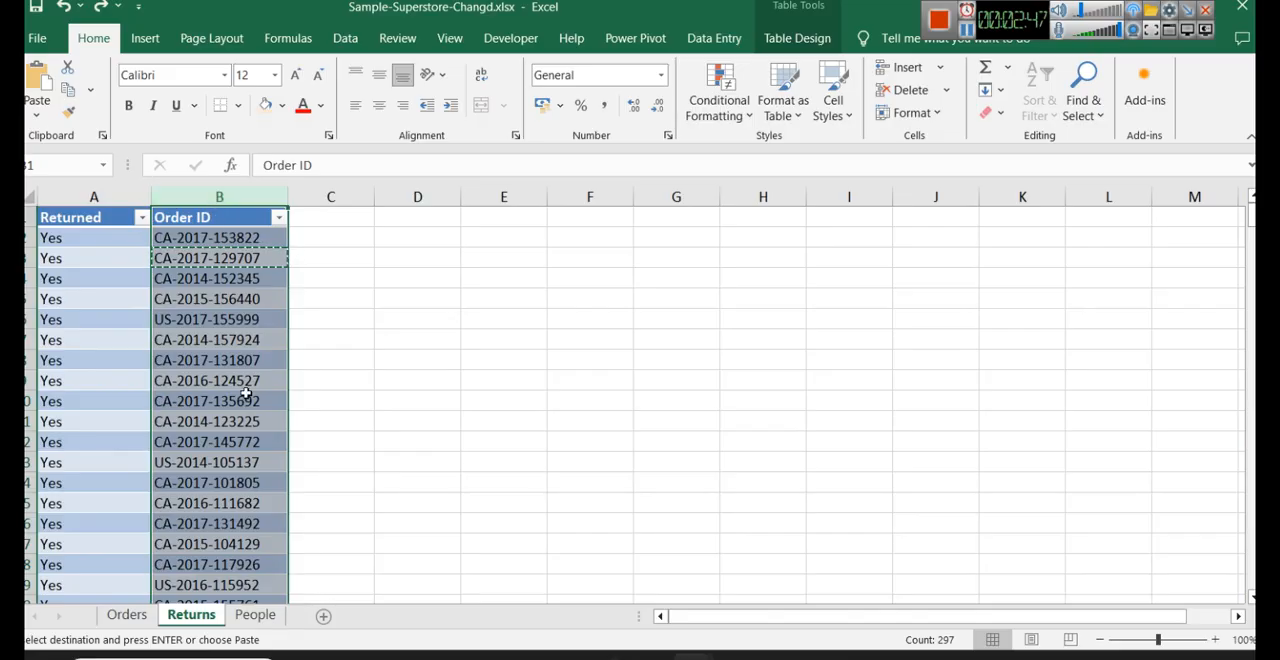
left_click(125, 615)
left_click(177, 192)
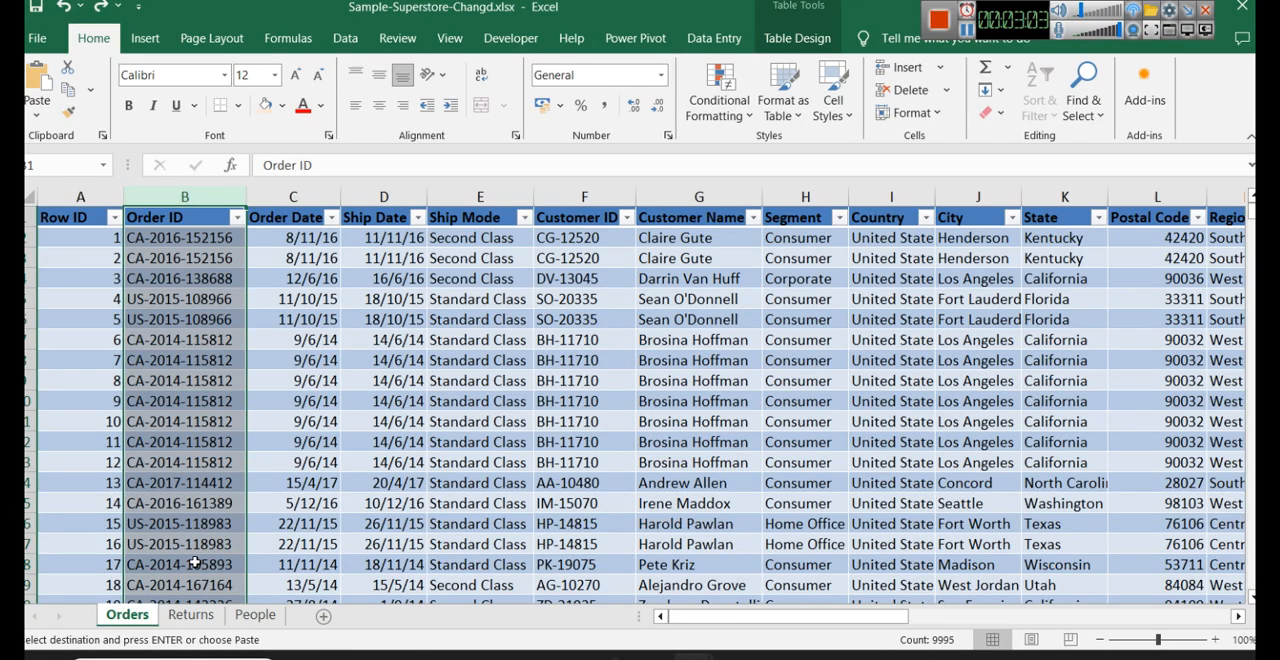
- Go through the Returns sheet to the People sheet and widen its Person and Region columns
left_click(193, 616)
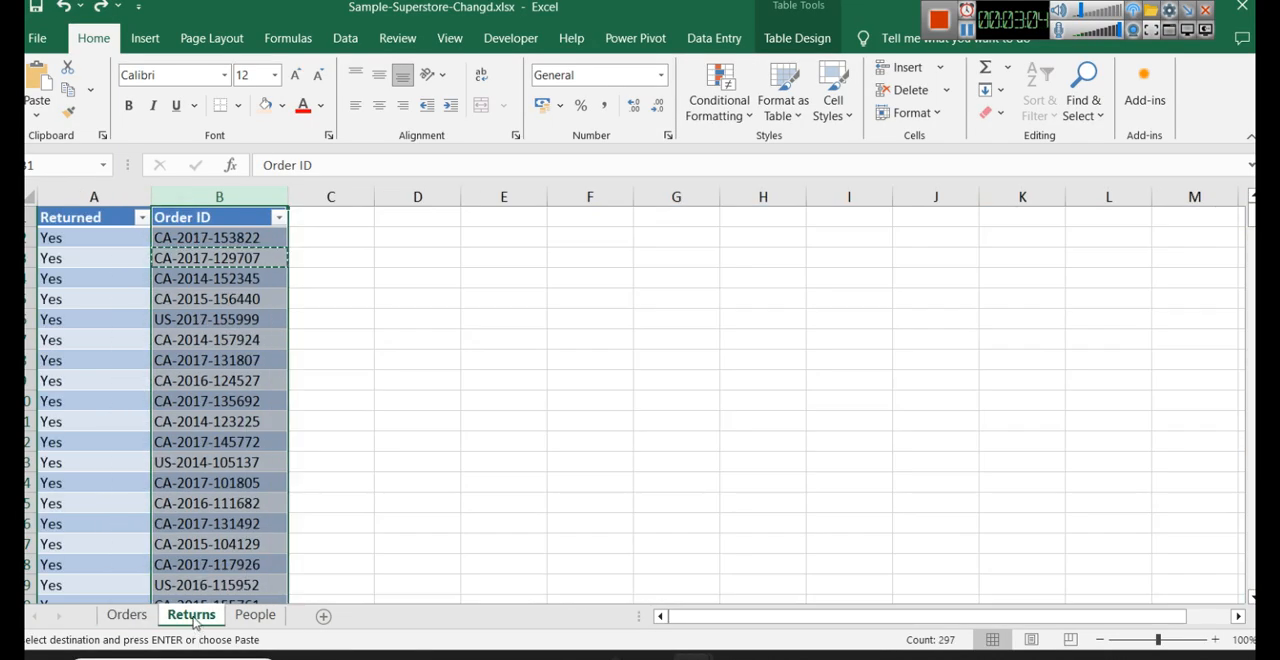
left_click(255, 615)
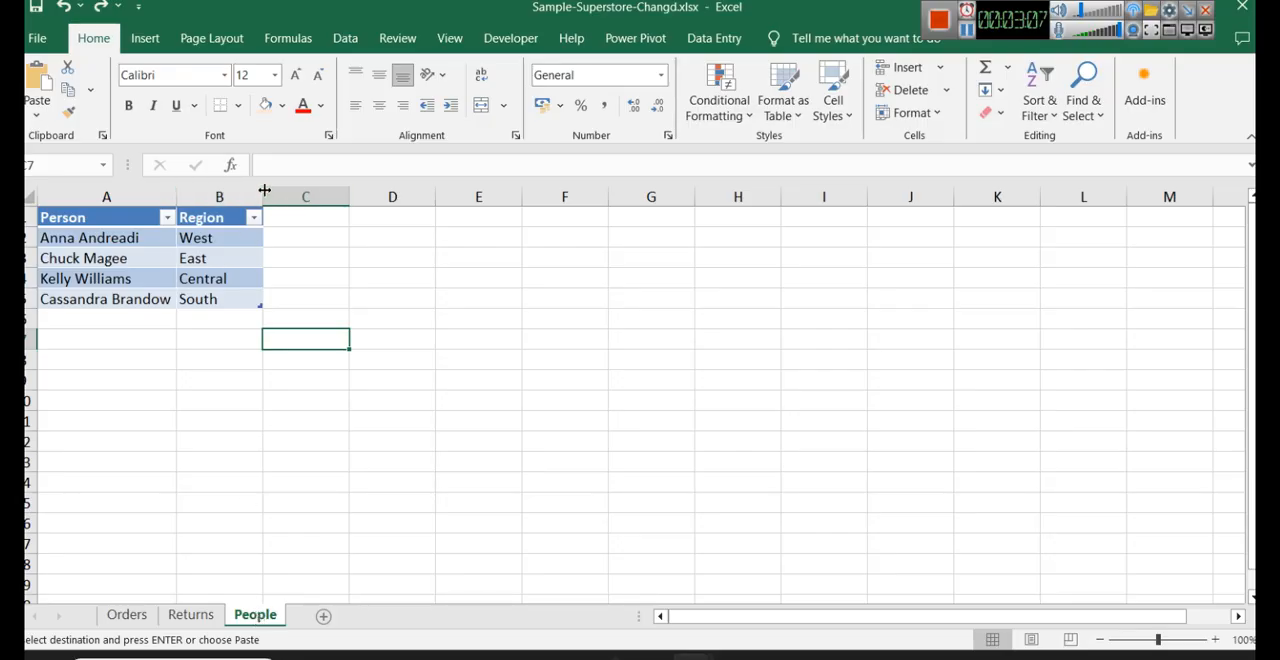
left_click_drag(263, 192, 290, 192)
left_click_drag(173, 192, 205, 193)
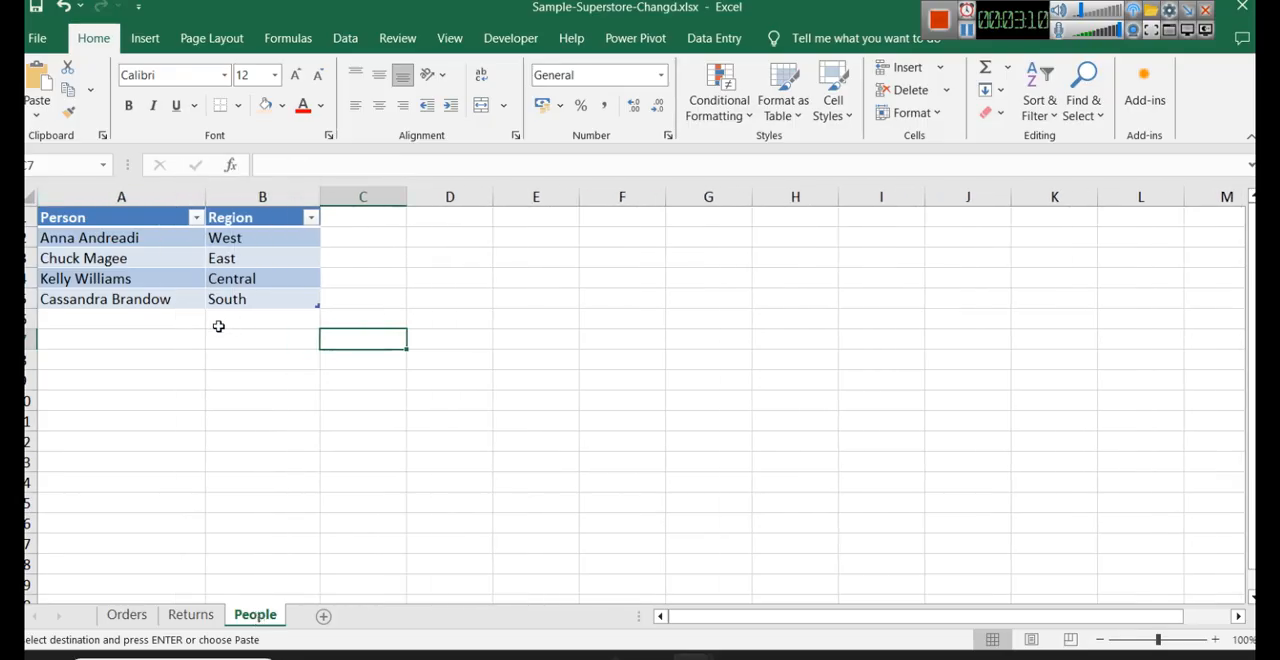
- Compare the Region column of the People sheet with the distinct Region values available in the Orders sheet
left_click(190, 196)
left_click(233, 194)
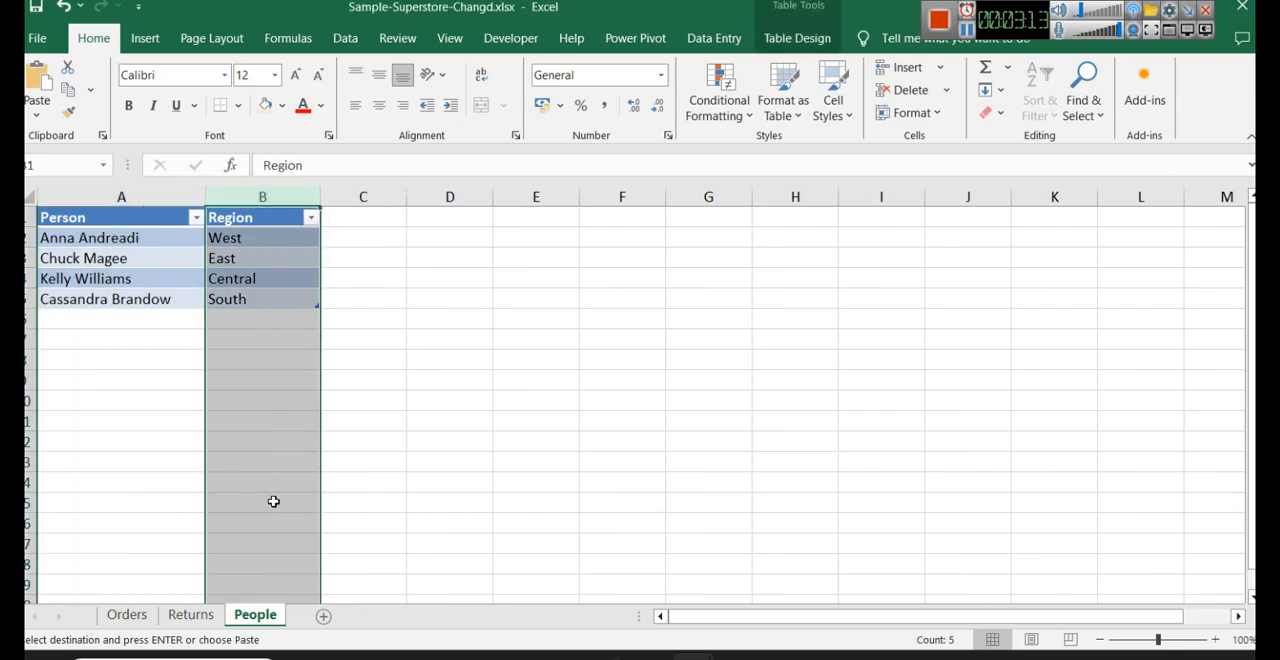
left_click(127, 614)
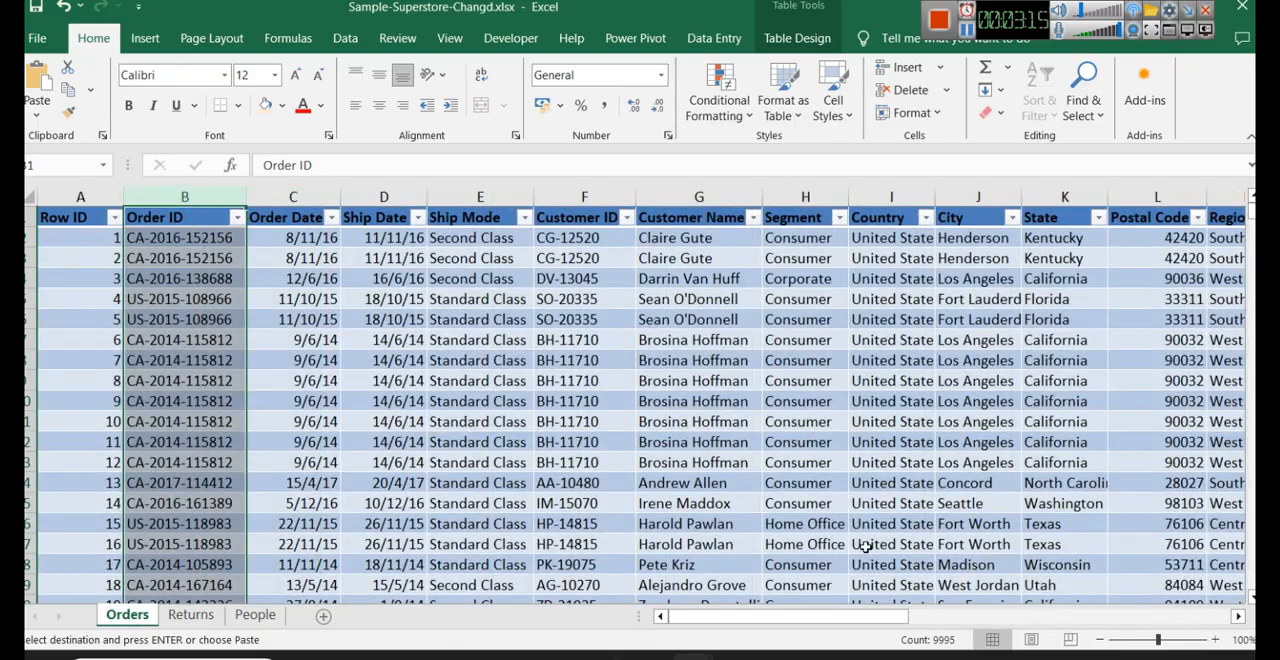
left_click_drag(806, 616, 890, 592)
left_click(927, 199)
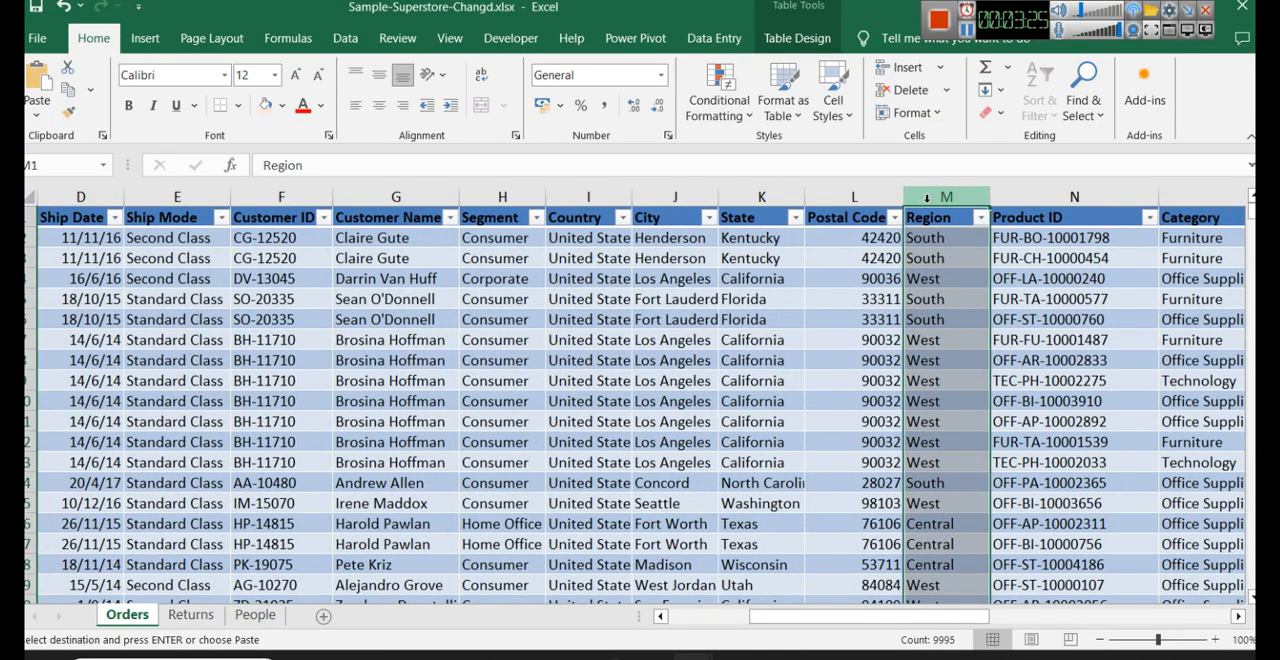
left_click(981, 217)
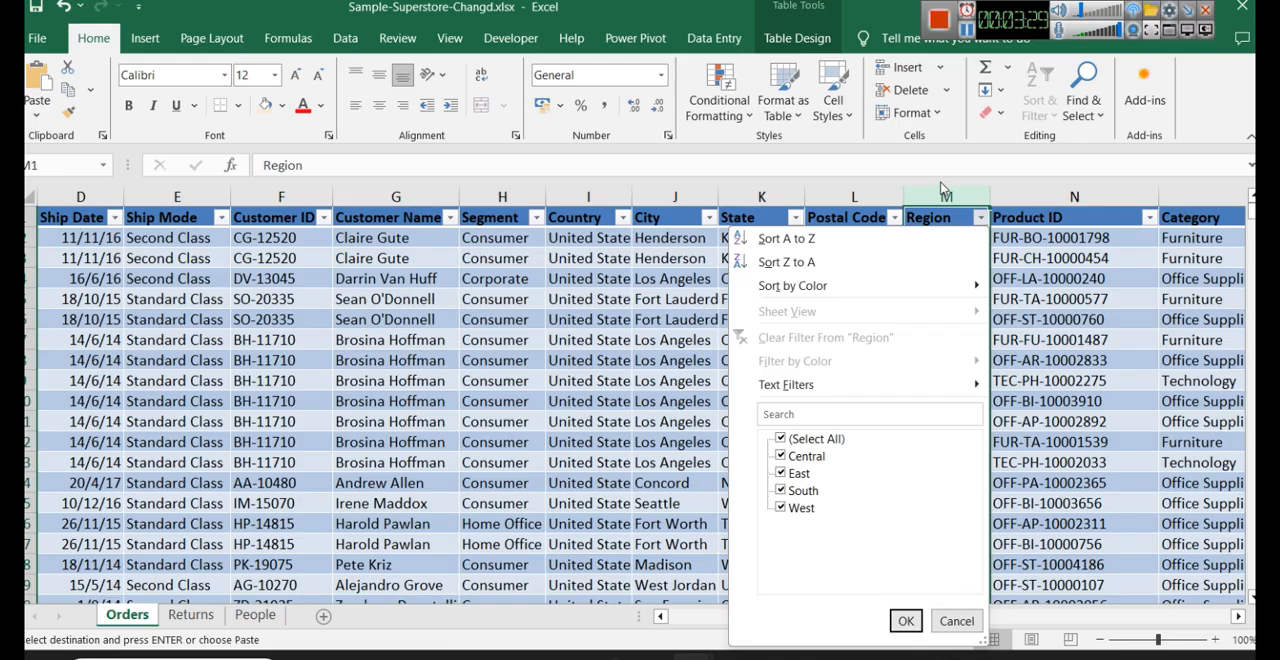
left_click(939, 190)
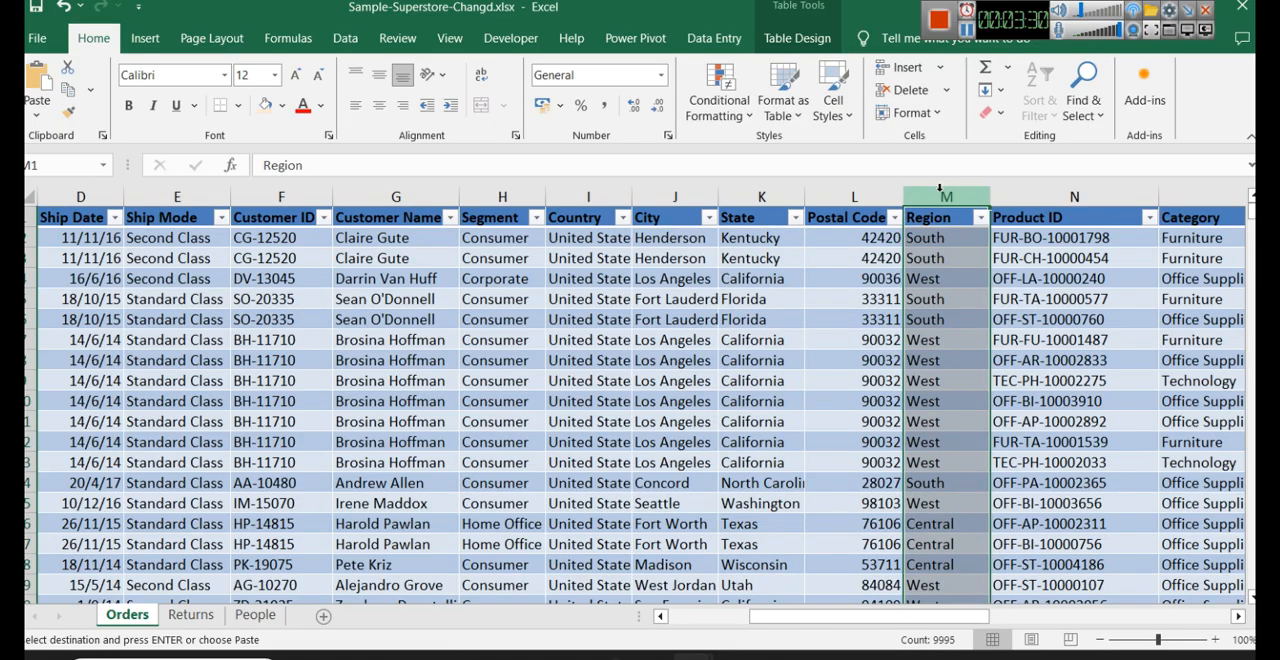
- Return to the People sheet and check which person is assigned to the Central region
left_click(255, 614)
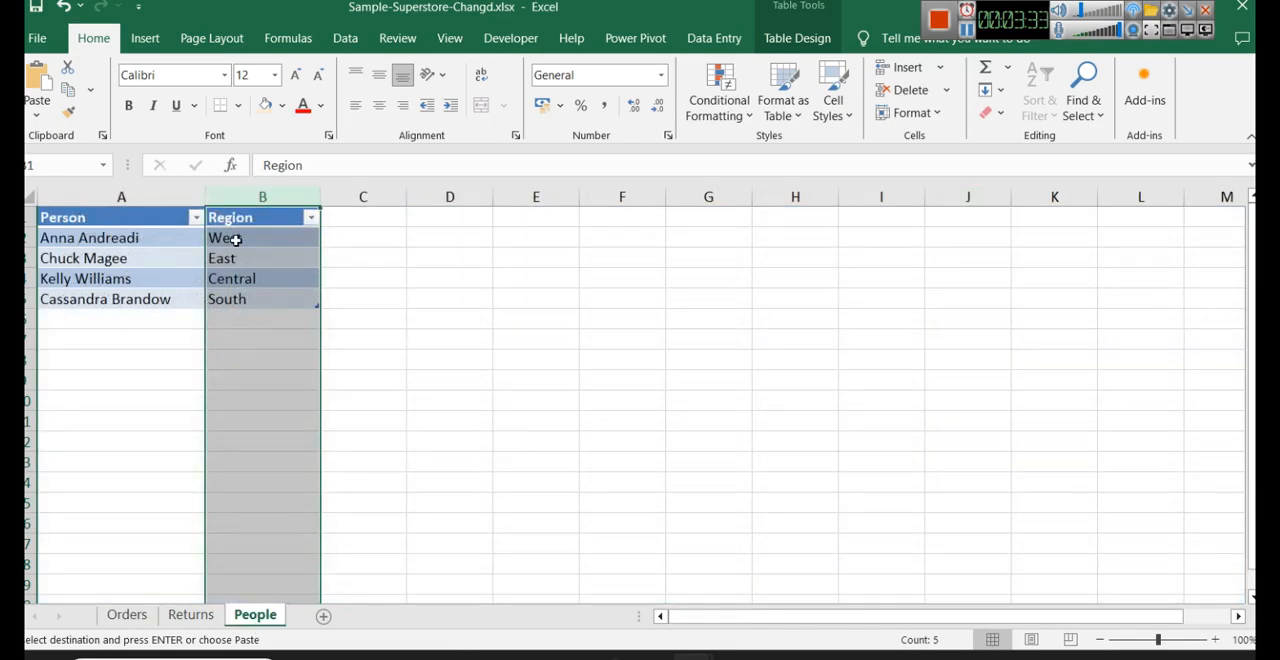
left_click(251, 280)
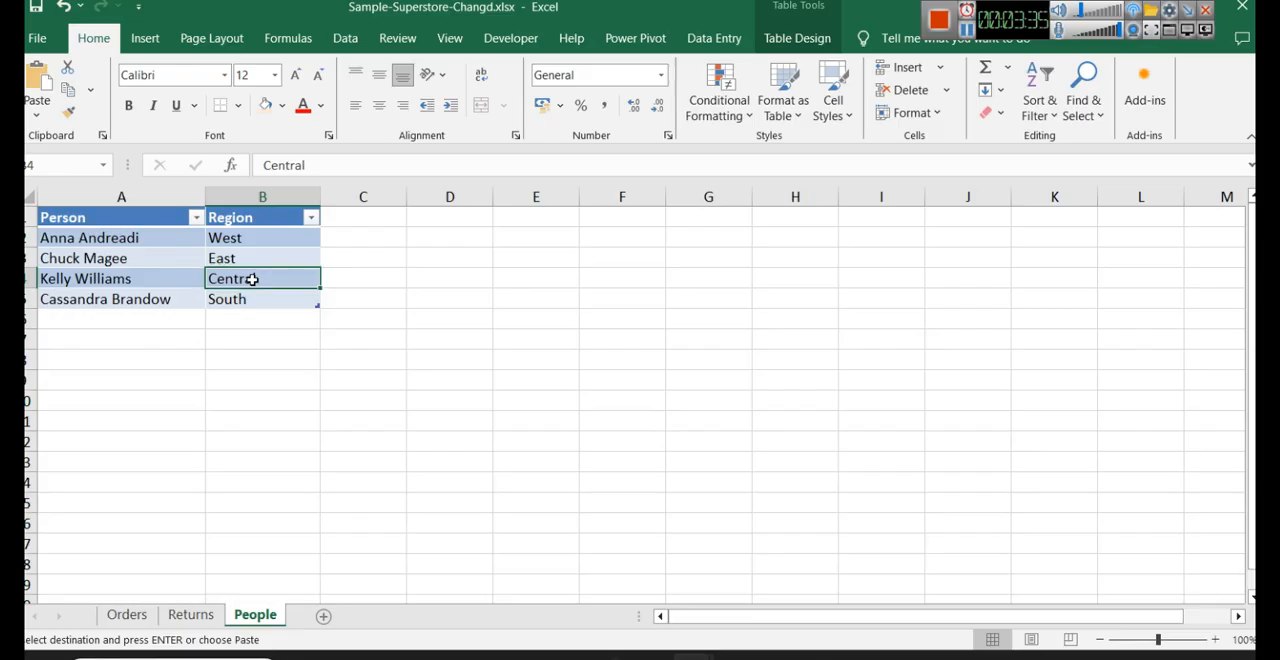
left_click(101, 279)
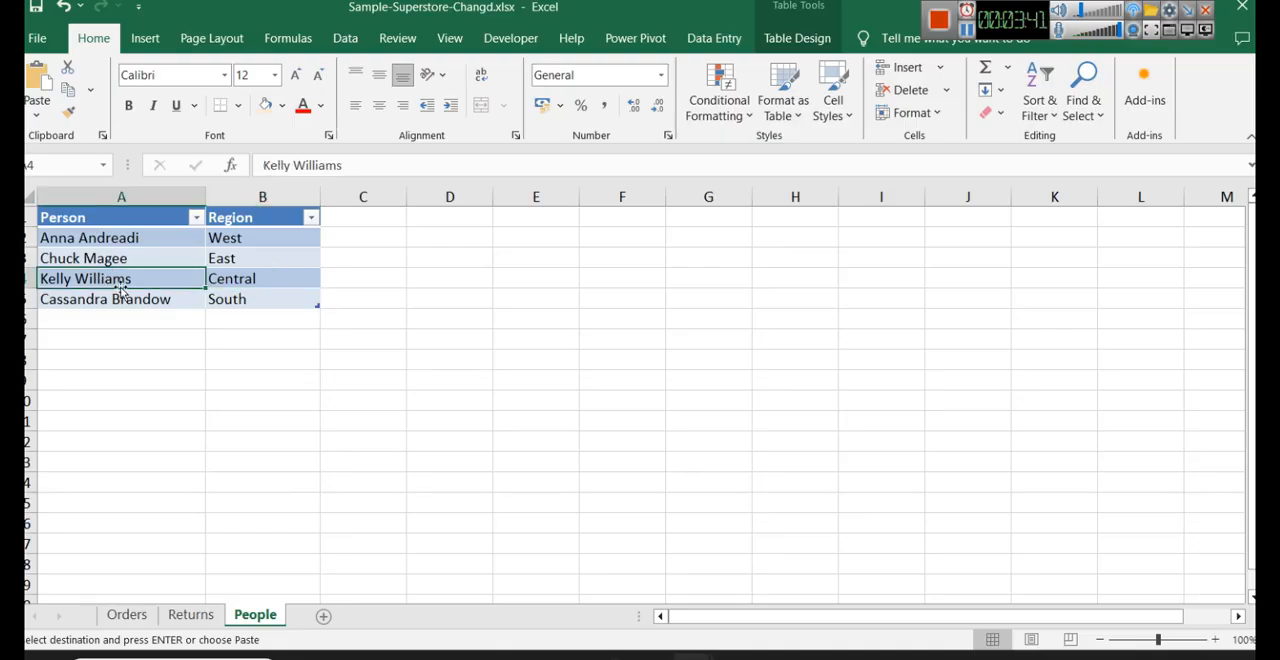
left_click(257, 282)
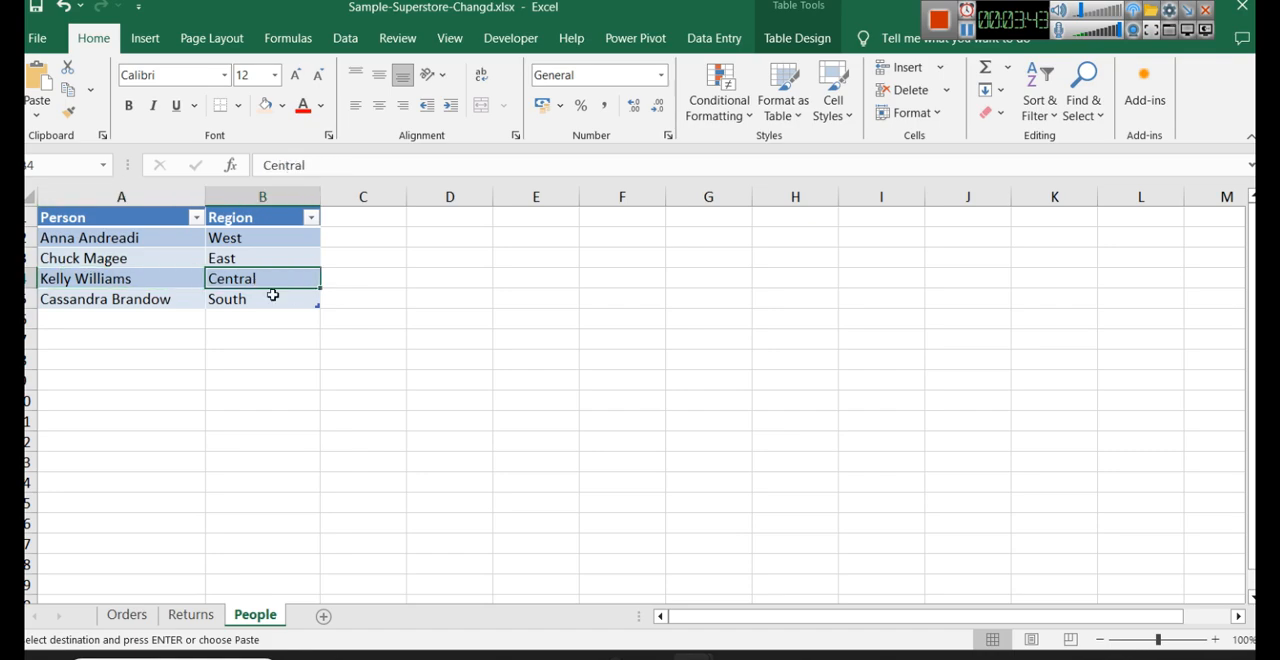
left_click(122, 615)
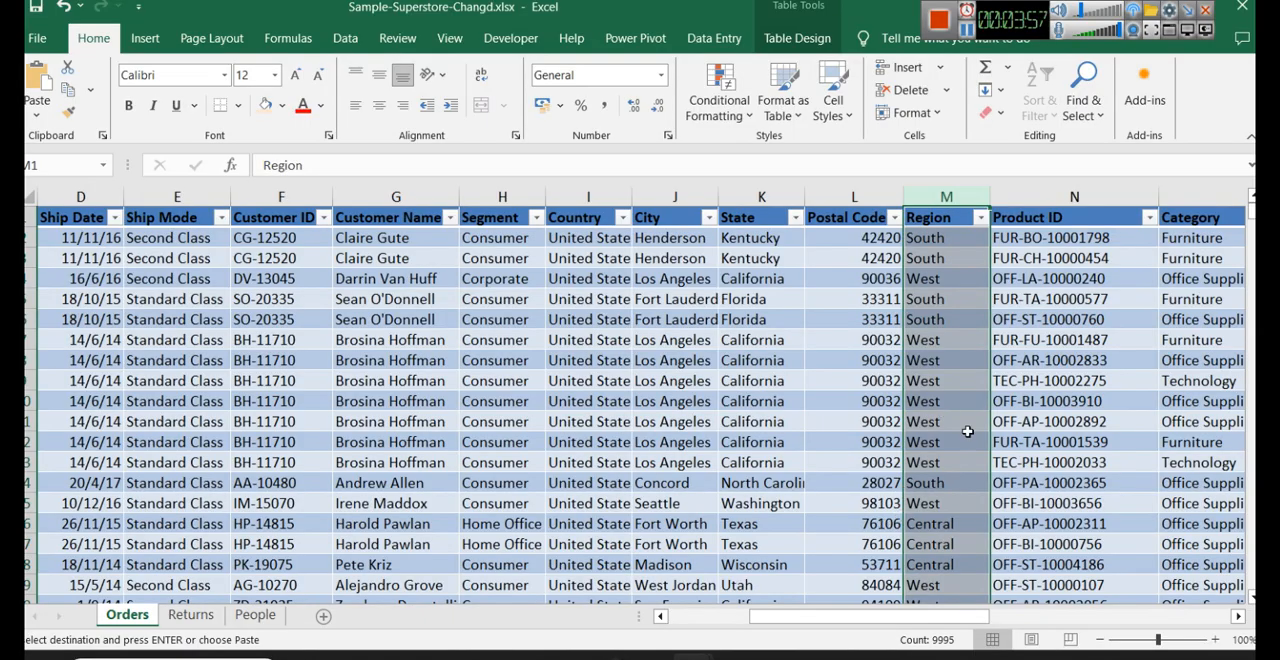
left_click(980, 220)
left_click(816, 440)
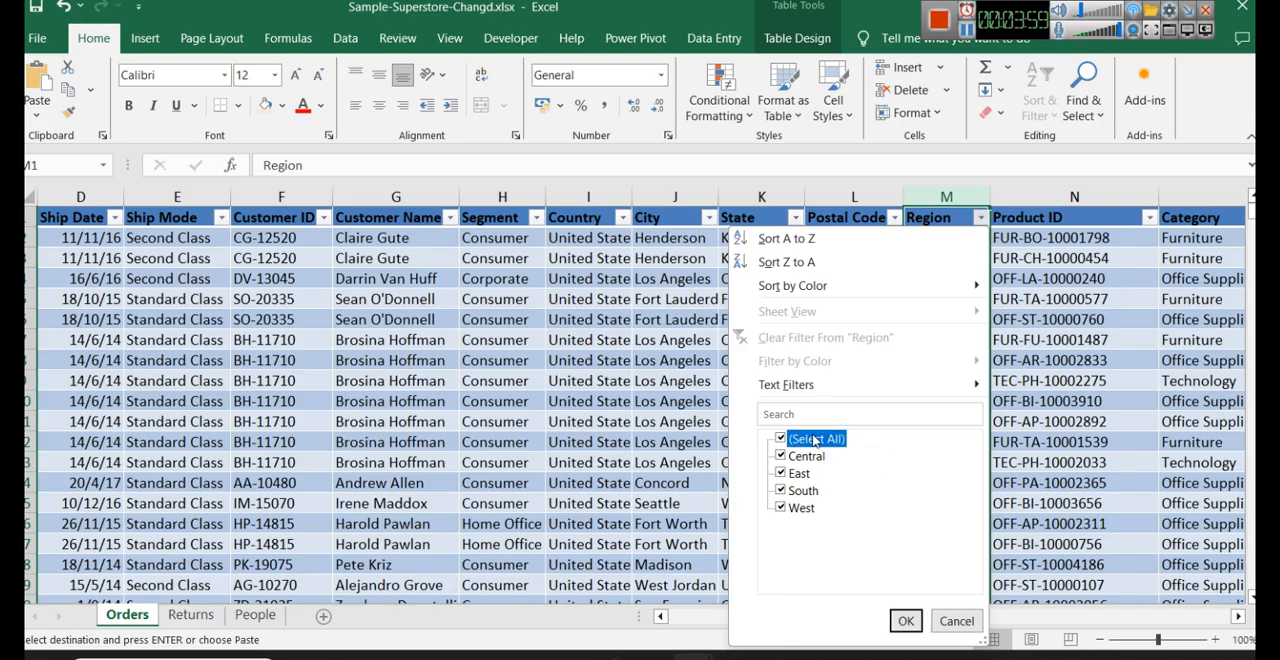
left_click(250, 618)
left_click(252, 616)
- Filter the Orders sheet's Region column to show only the Central rows
left_click(128, 615)
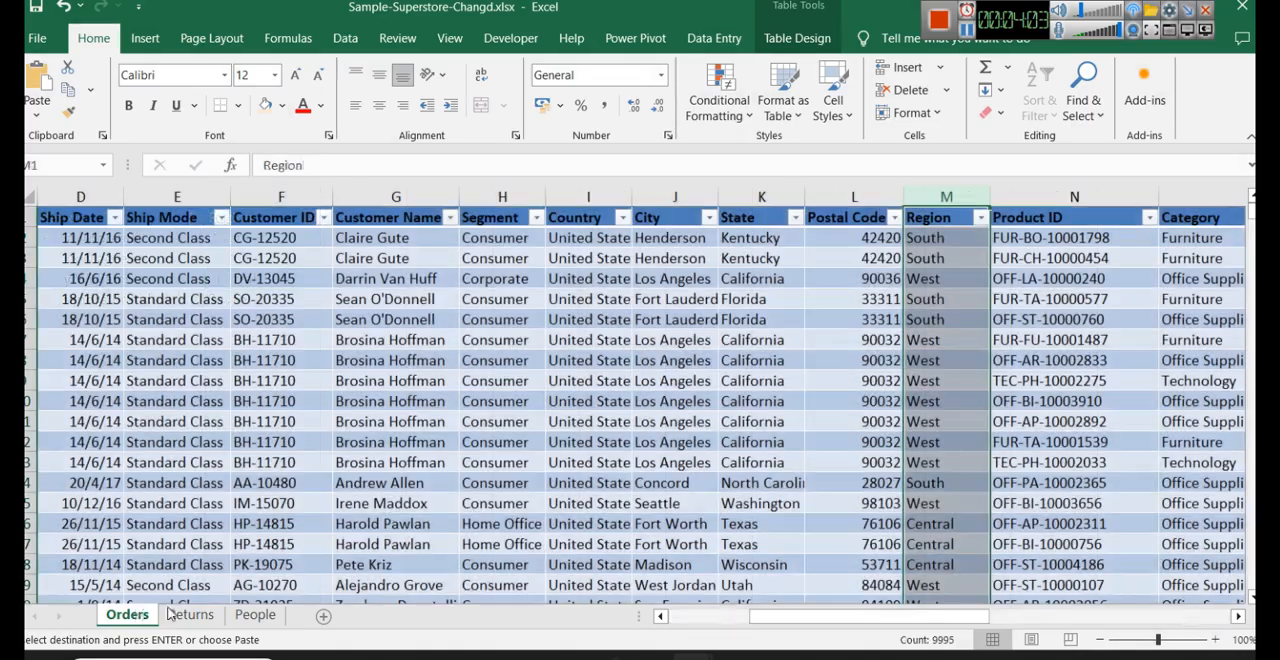
left_click(980, 218)
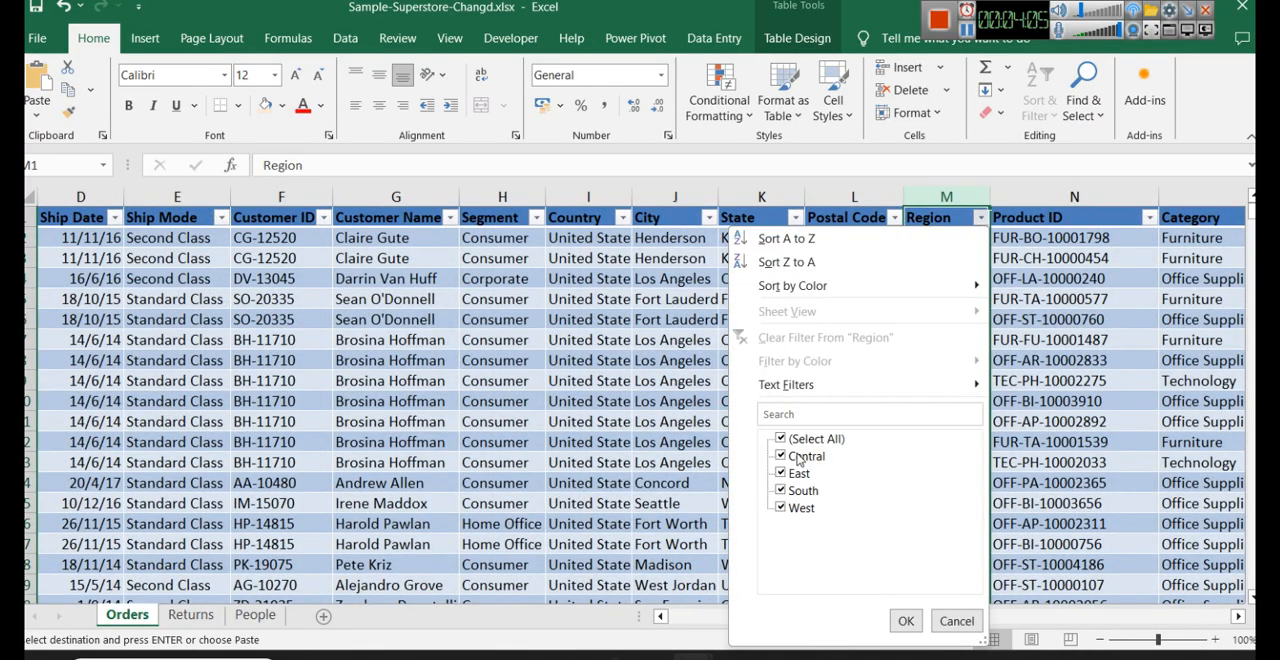
left_click(800, 439)
left_click(800, 456)
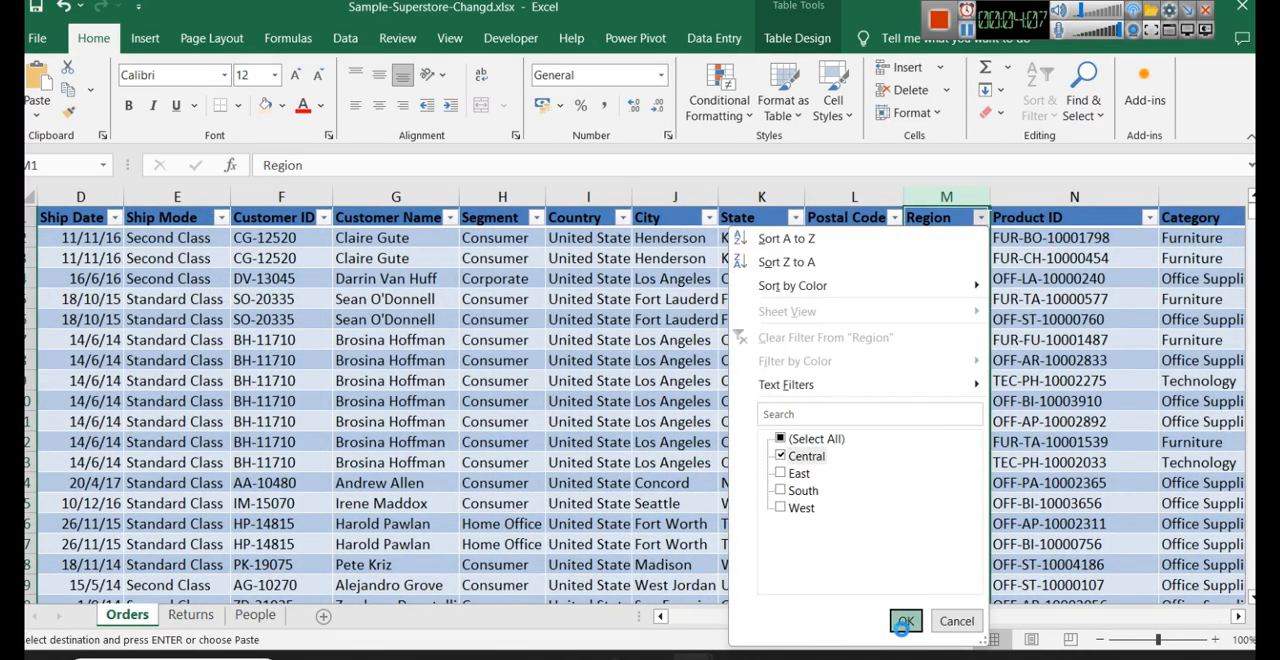
left_click(905, 621)
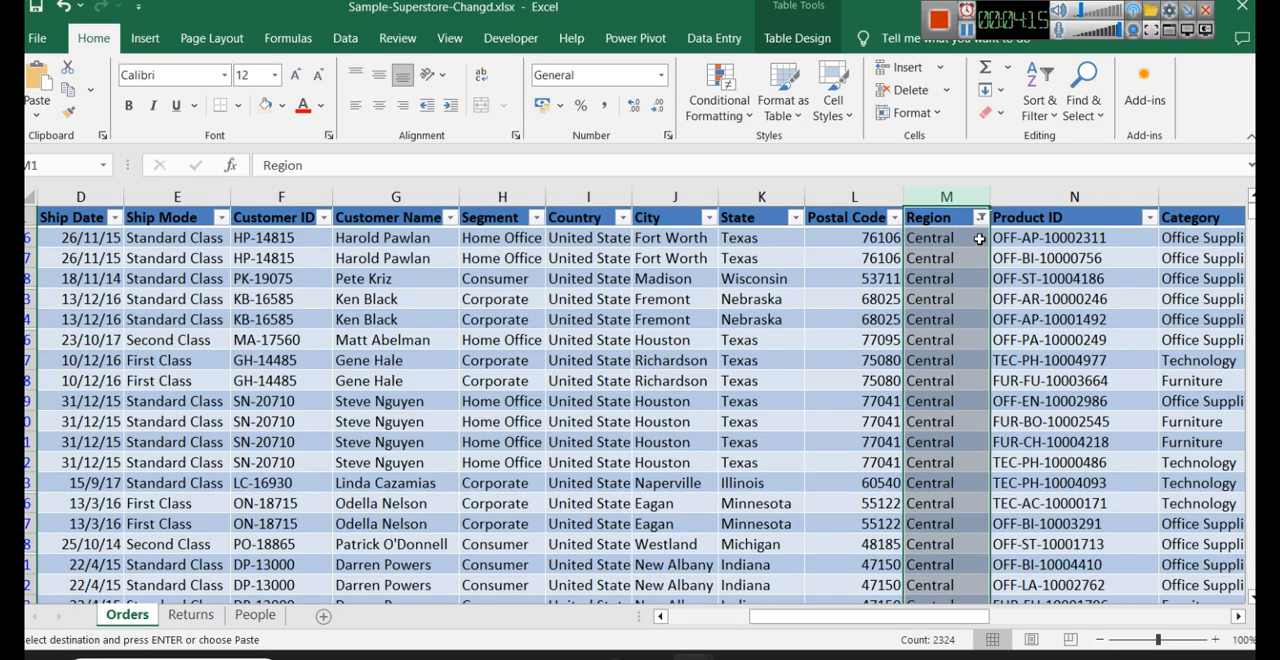
- Restore all regions in the Orders sheet's Region column filter
left_click(982, 218)
left_click(800, 457)
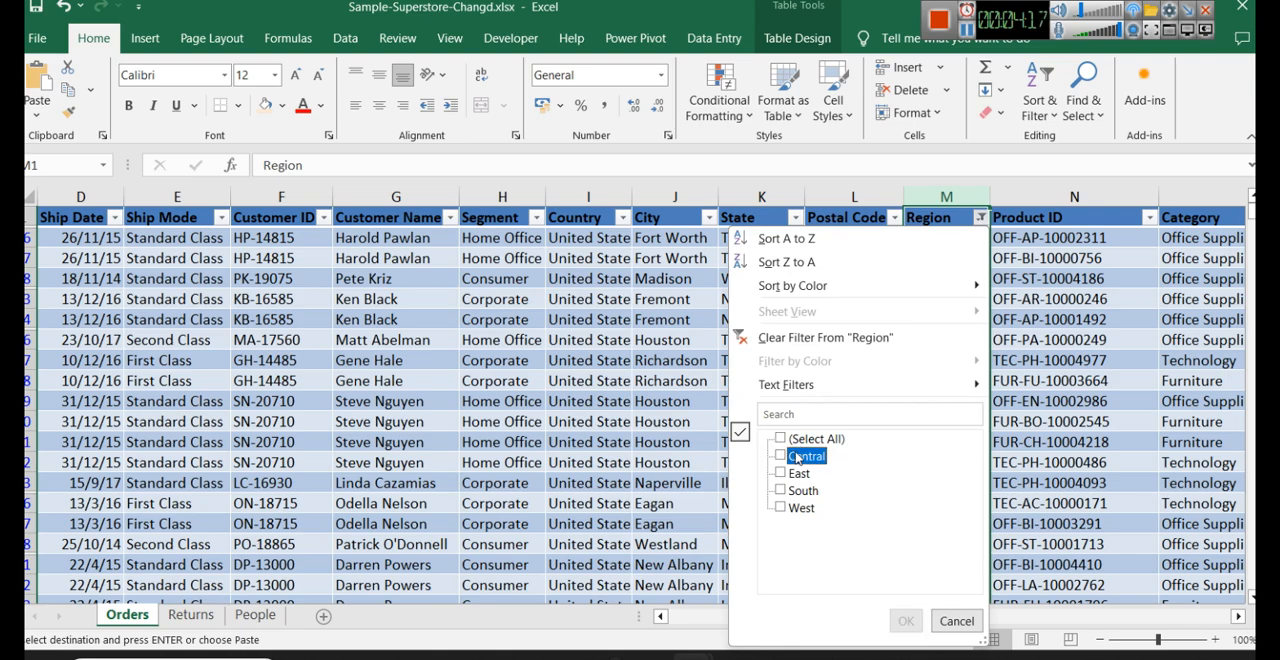
left_click(834, 440)
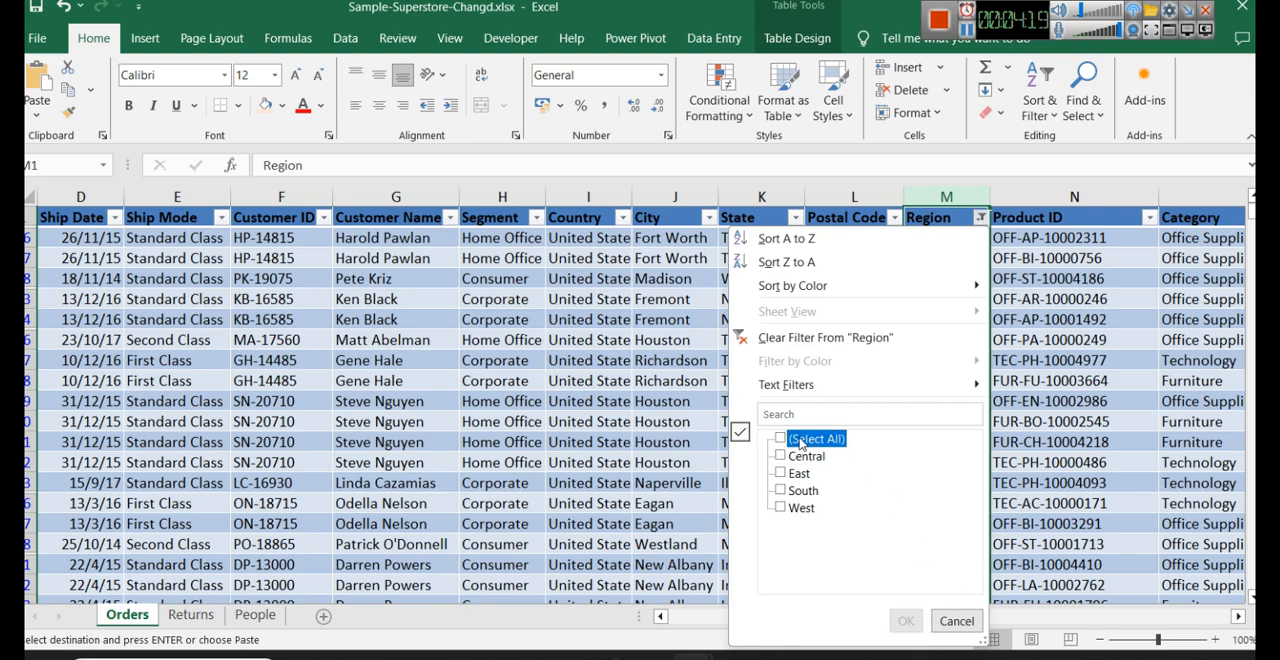
left_click(903, 618)
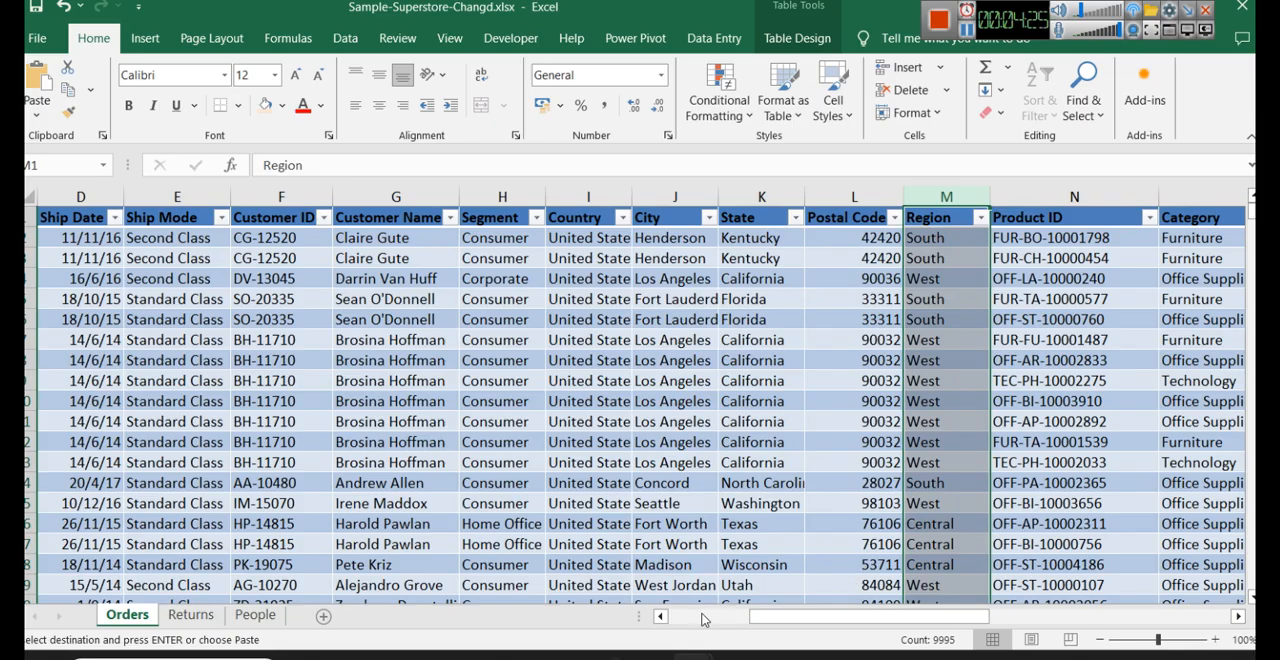
- Switch to Power BI Desktop and mark the Orders, People and Returns sheets for import in the Navigator
left_click(631, 563)
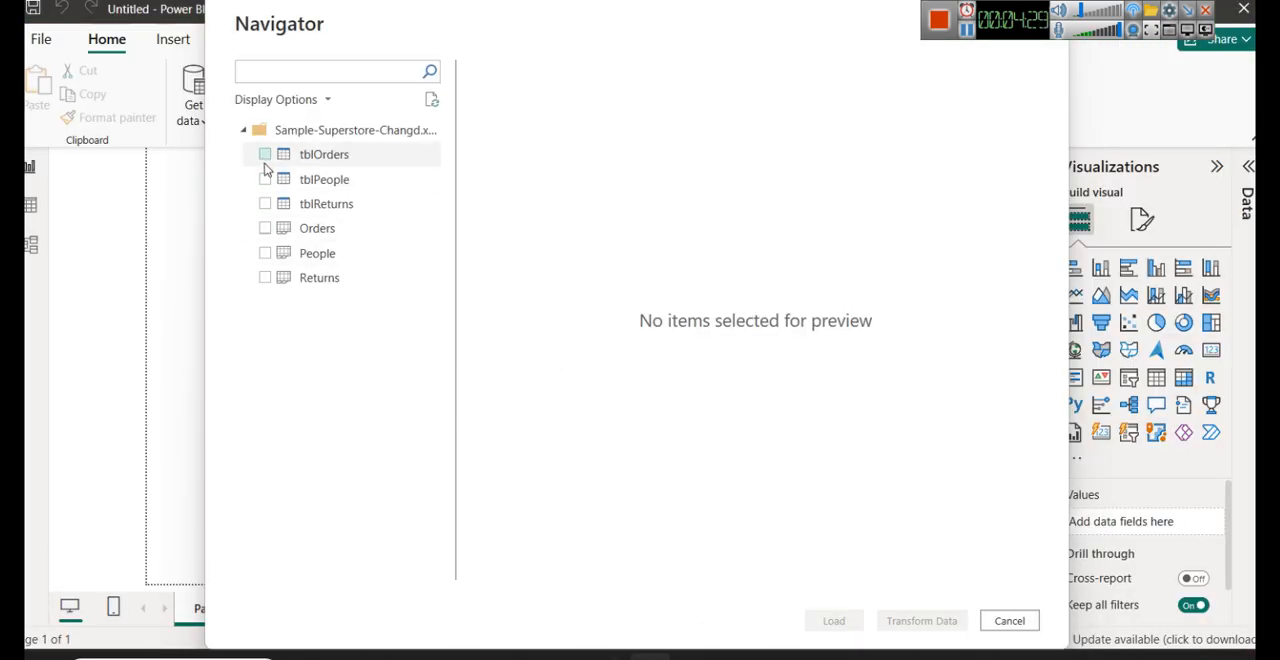
left_click(265, 229)
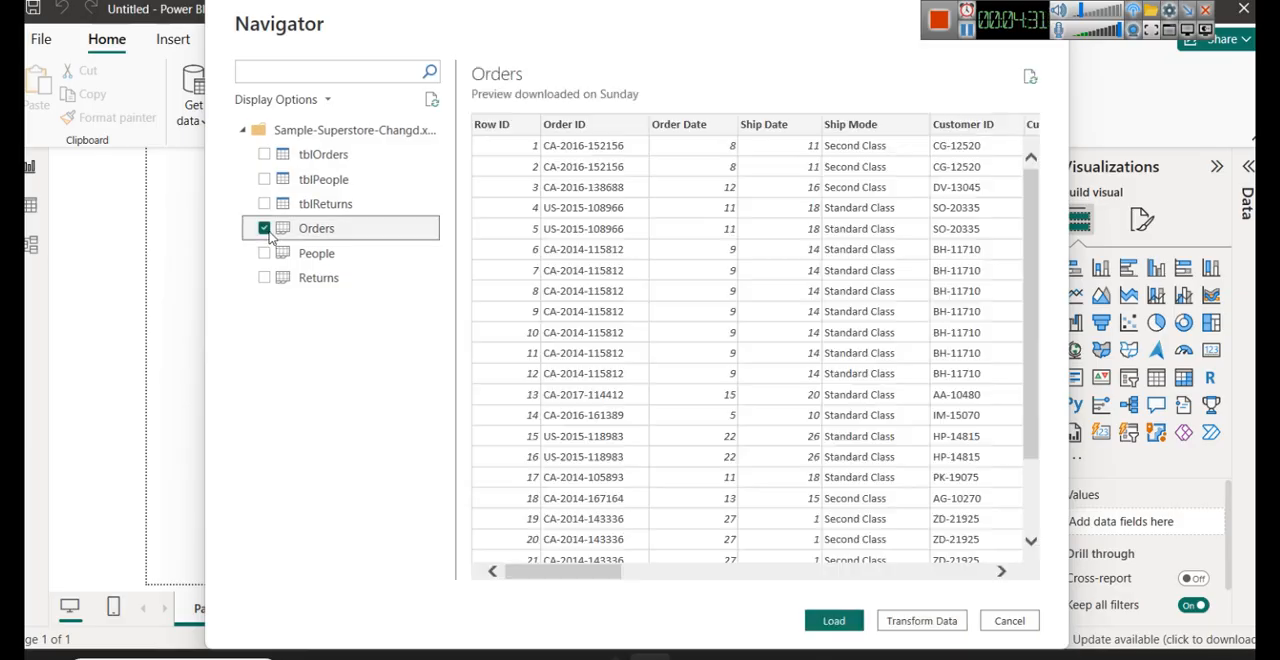
left_click(265, 255)
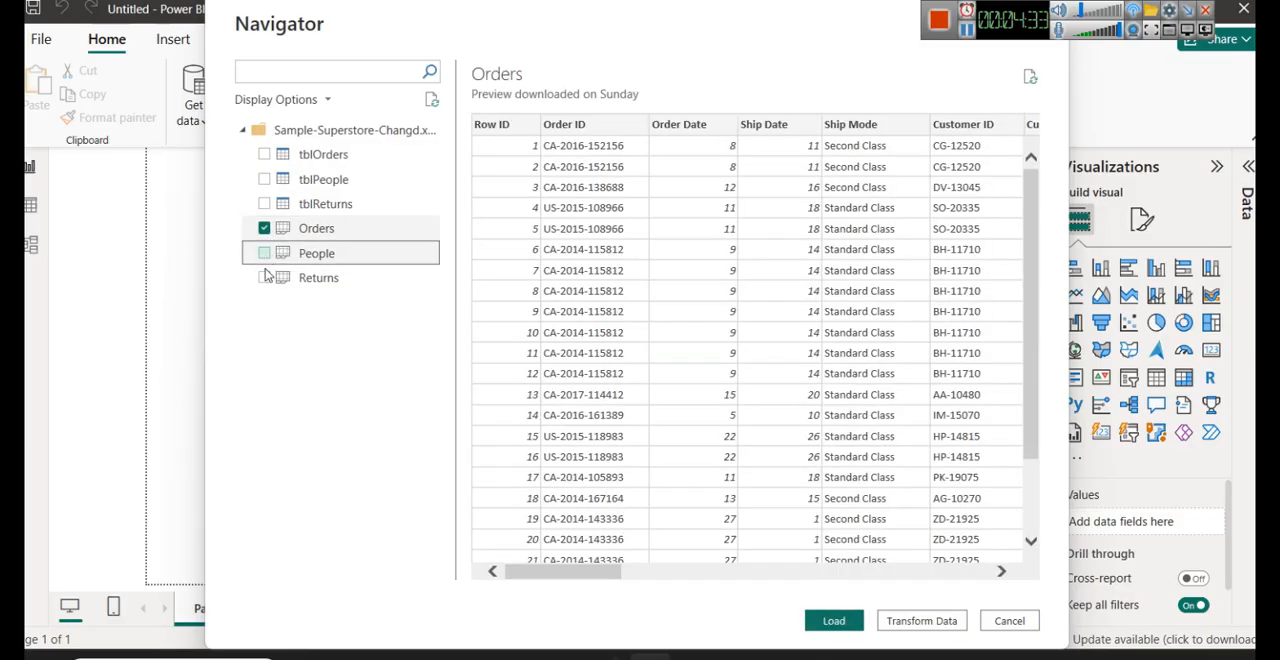
left_click(265, 282)
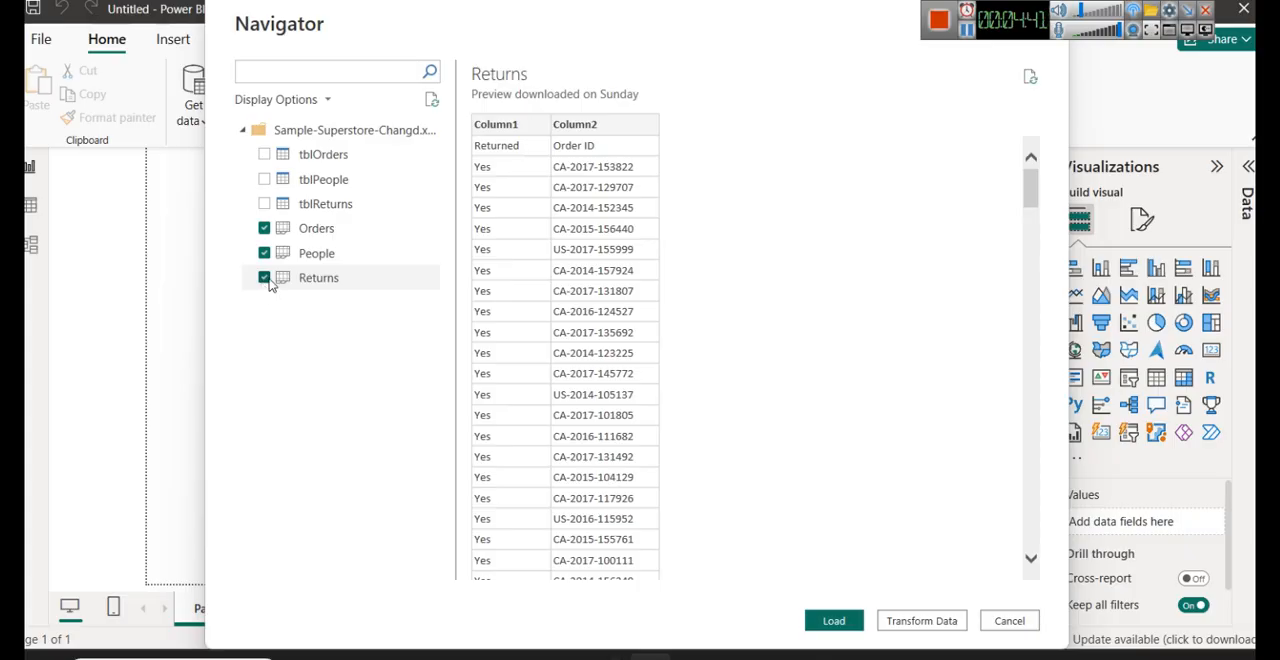
- Clear the selection of the Returns, People and Orders sheets in the Navigator
left_click(264, 279)
left_click(264, 254)
left_click(264, 230)
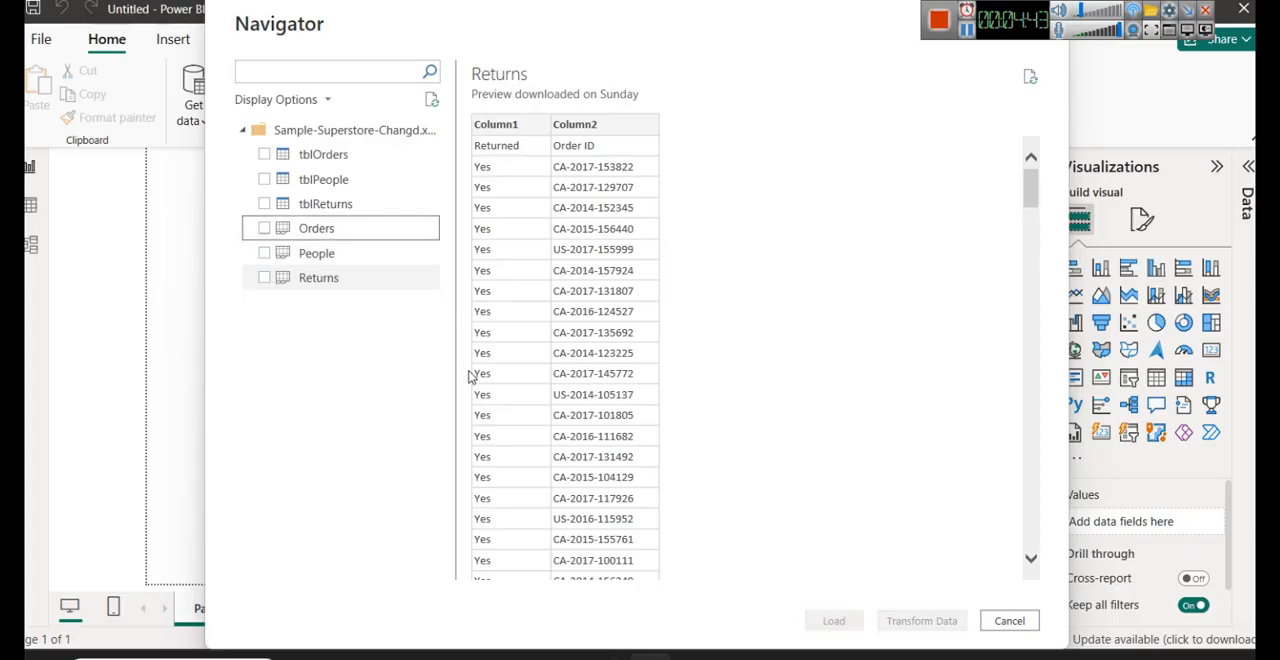
- Switch to the Excel workbook and select the whole Orders table to examine the extent of its data
mouse_move(695, 657)
left_click(866, 560)
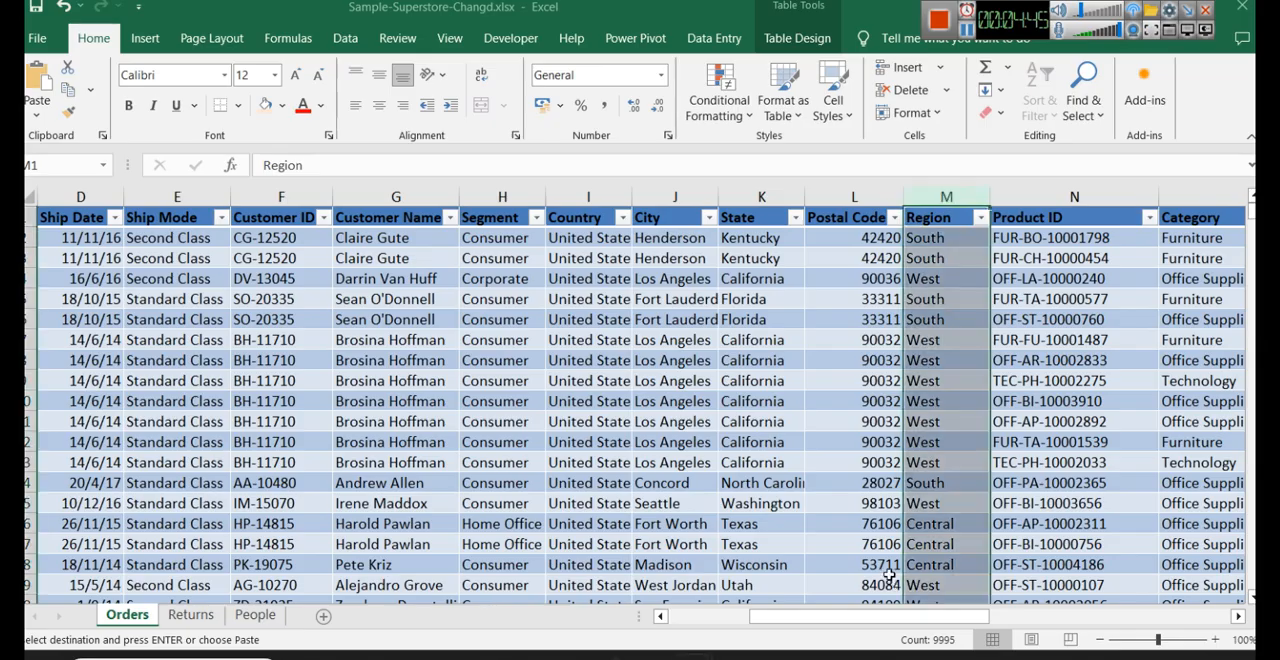
left_click(79, 220)
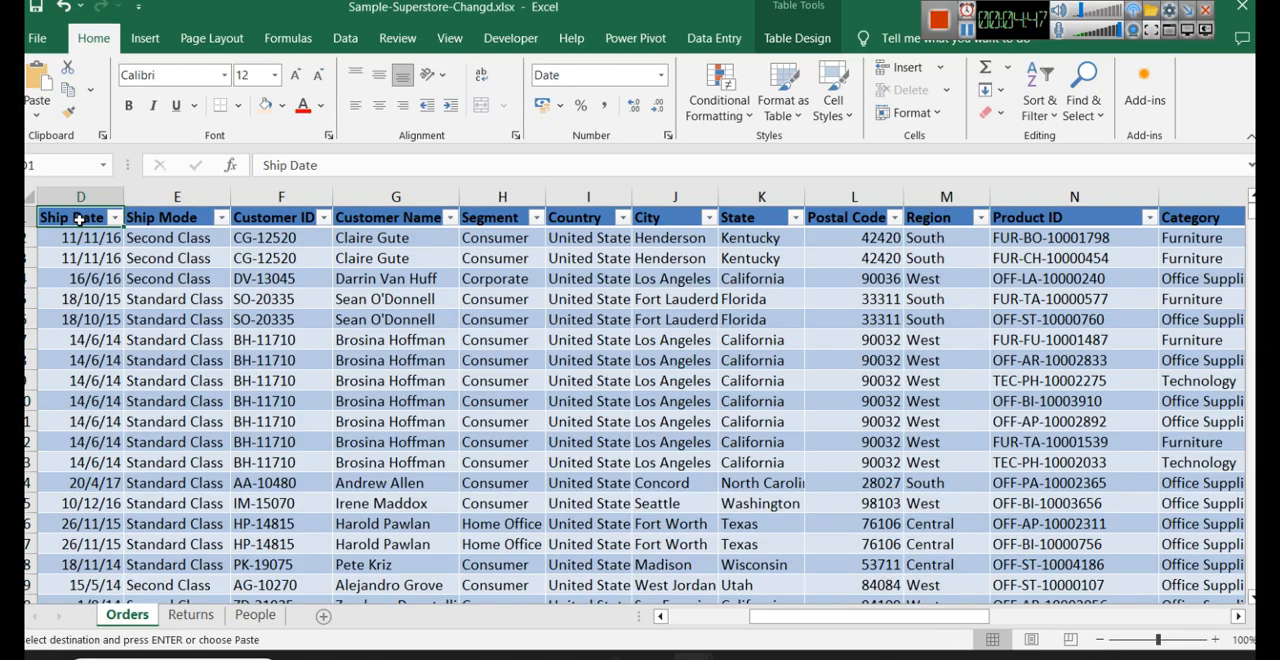
key("ctrl+shift+Down")
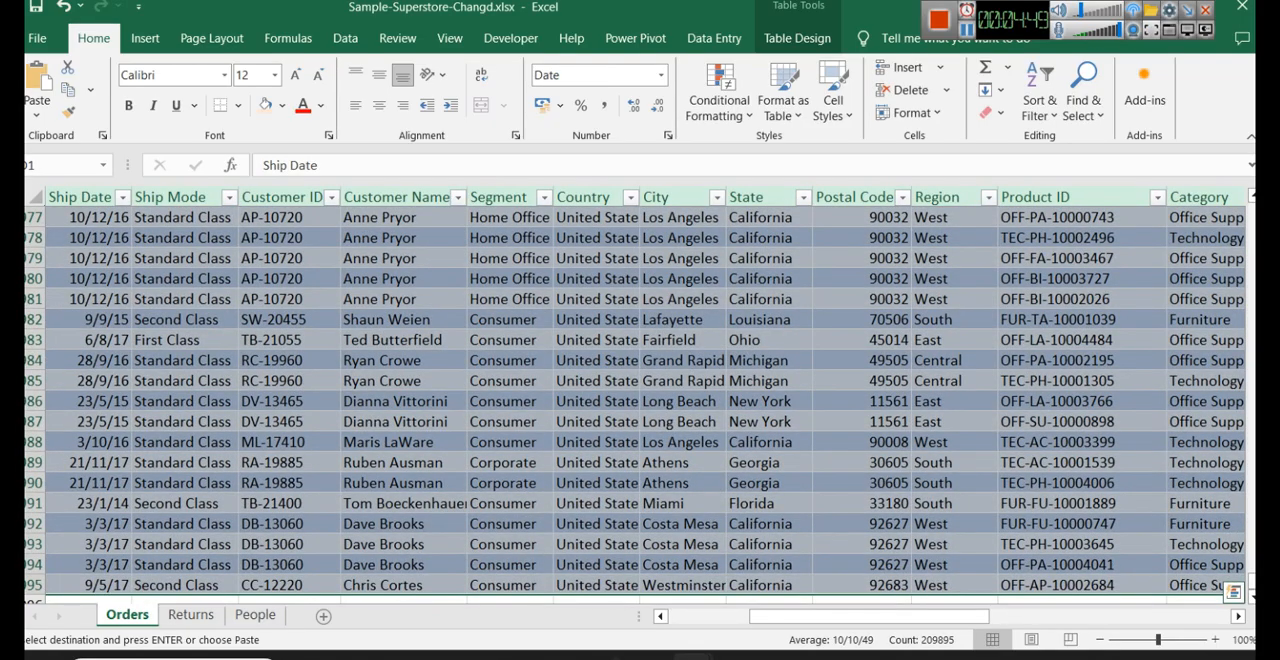
key("ctrl+BackSpace")
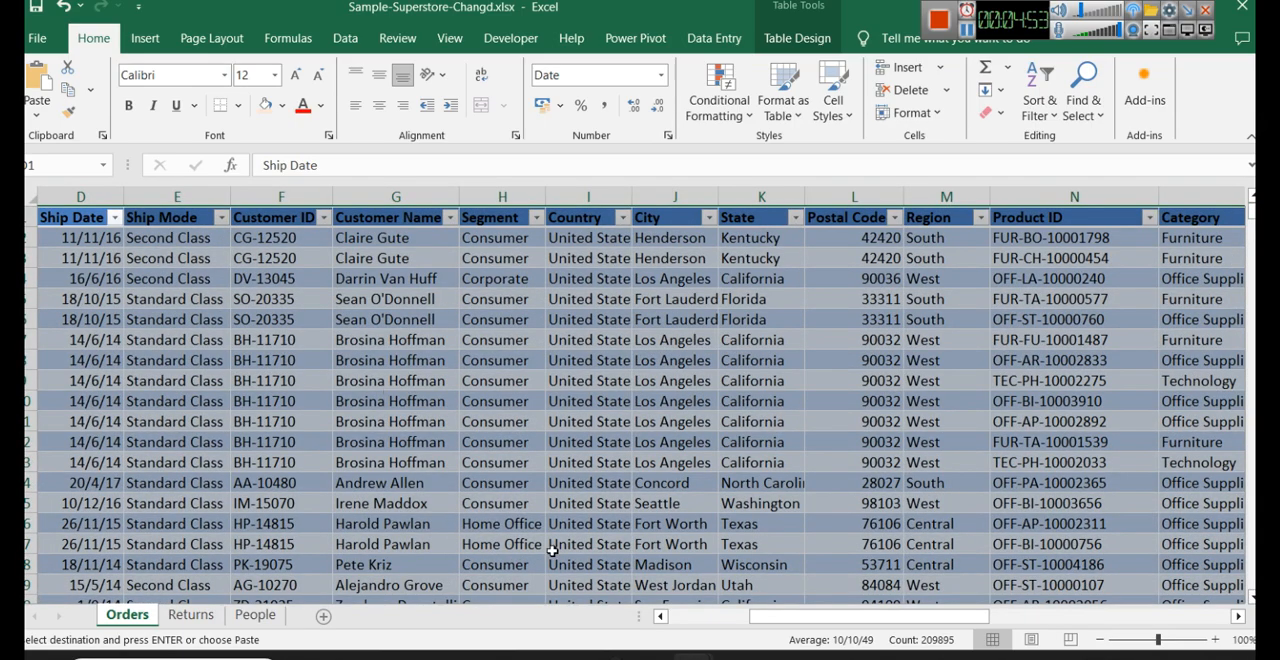
- Switch back to Power BI Desktop and select the Orders, People and Returns sheets for import
left_click(650, 560)
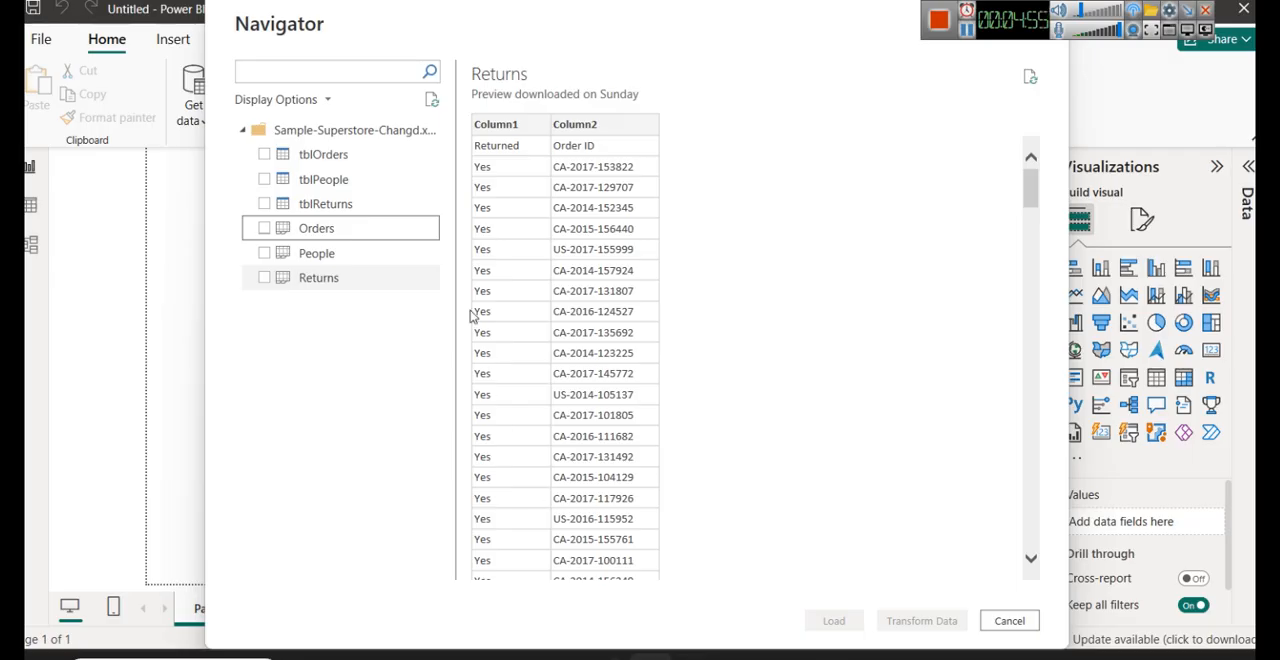
left_click(264, 228)
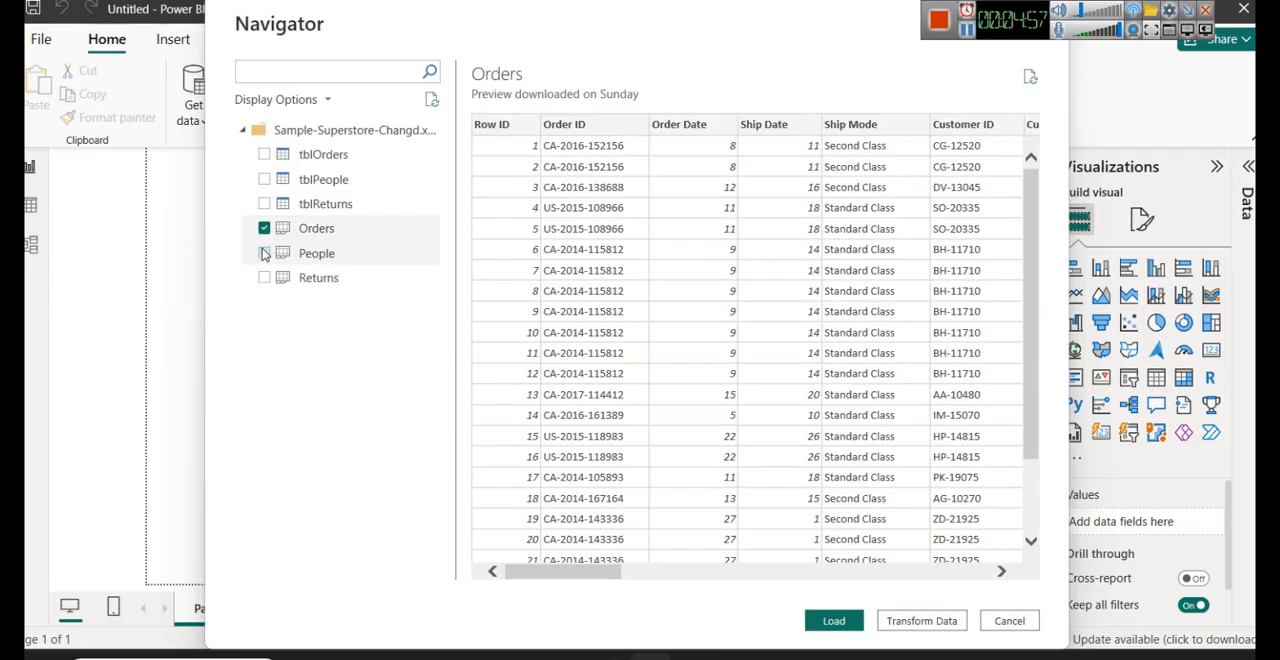
left_click(264, 253)
left_click(264, 278)
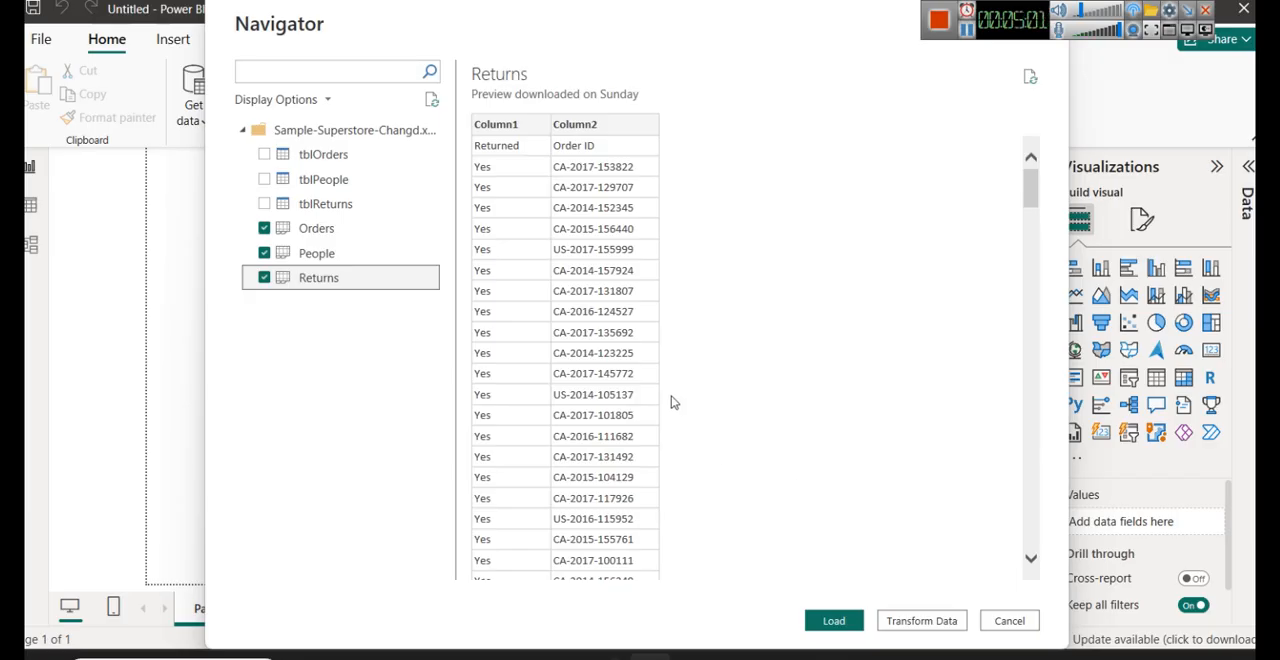
- Preview the Orders, People and Returns sheets in the Navigator and compare their column headers and the fields linking them
left_click(306, 229)
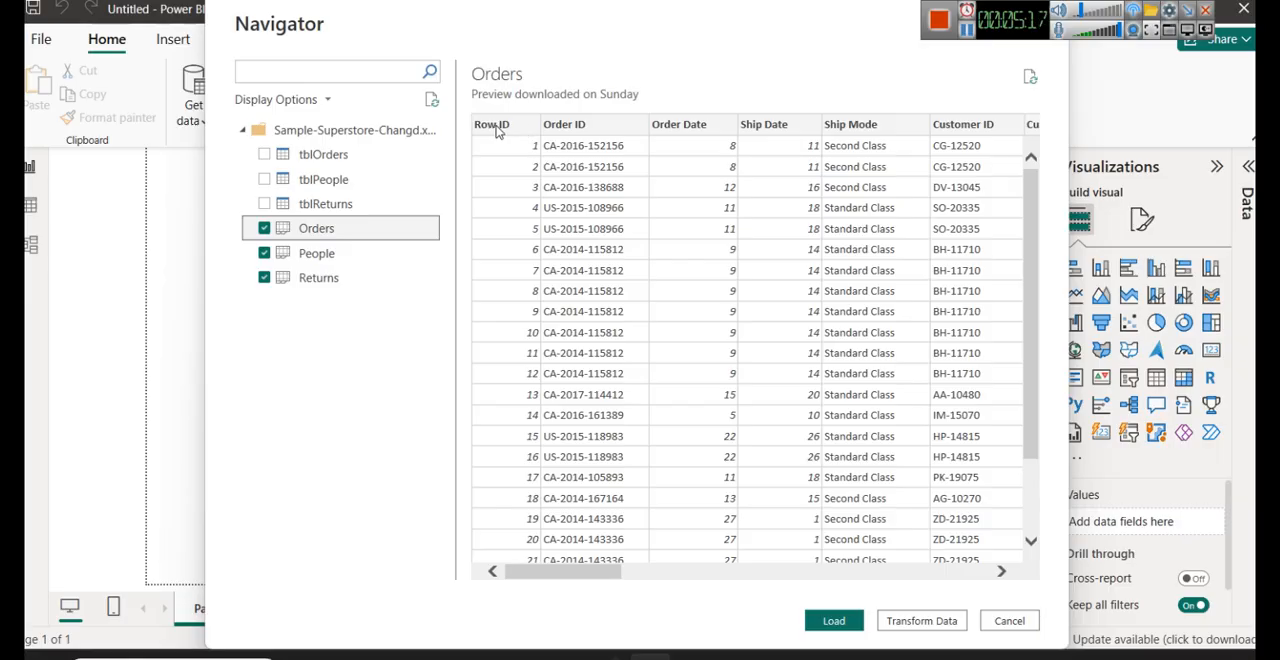
left_click(339, 255)
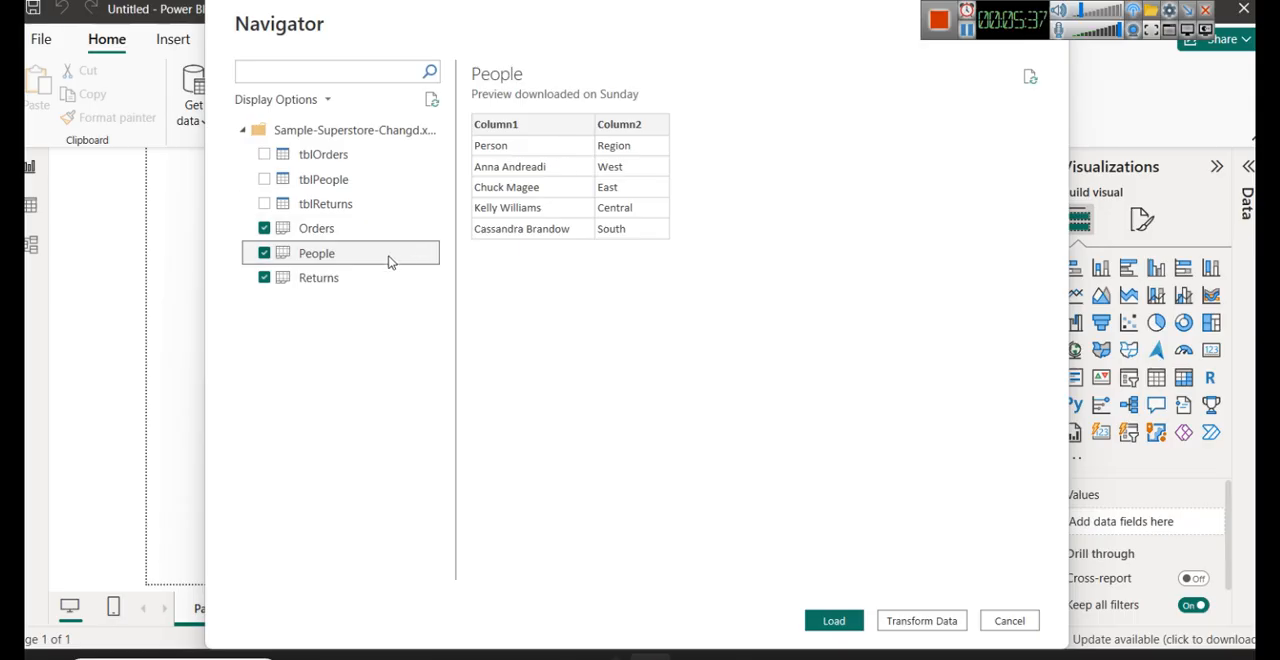
left_click(361, 280)
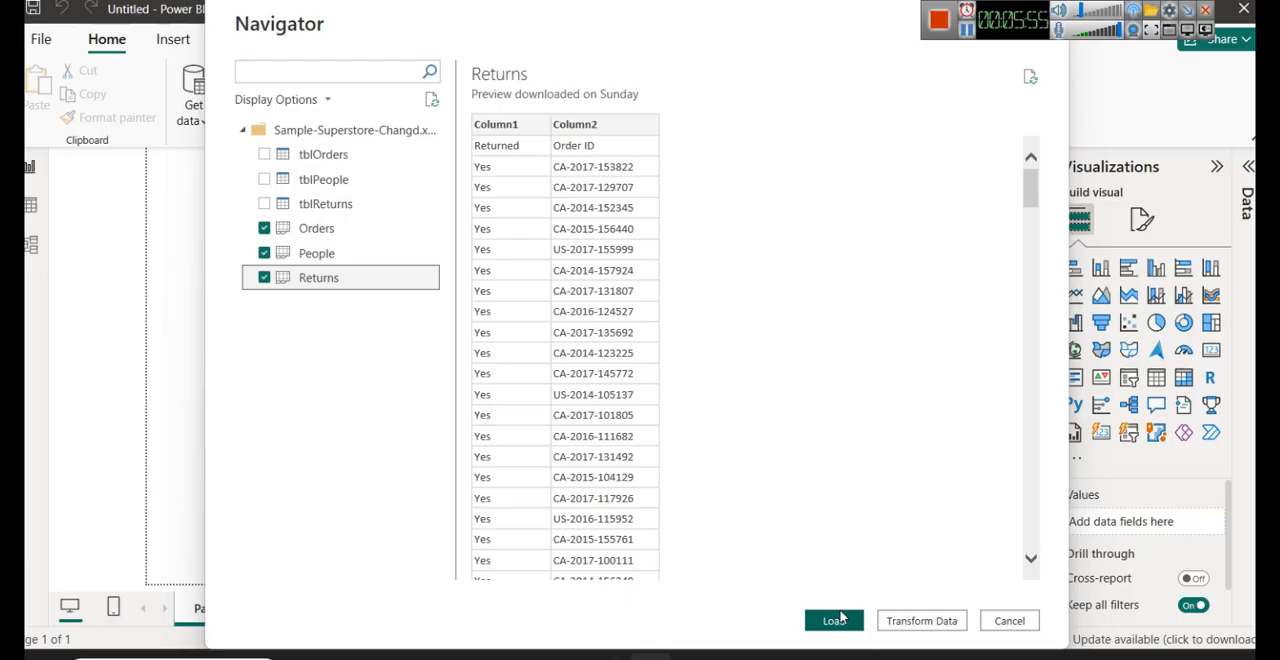
left_click(312, 229)
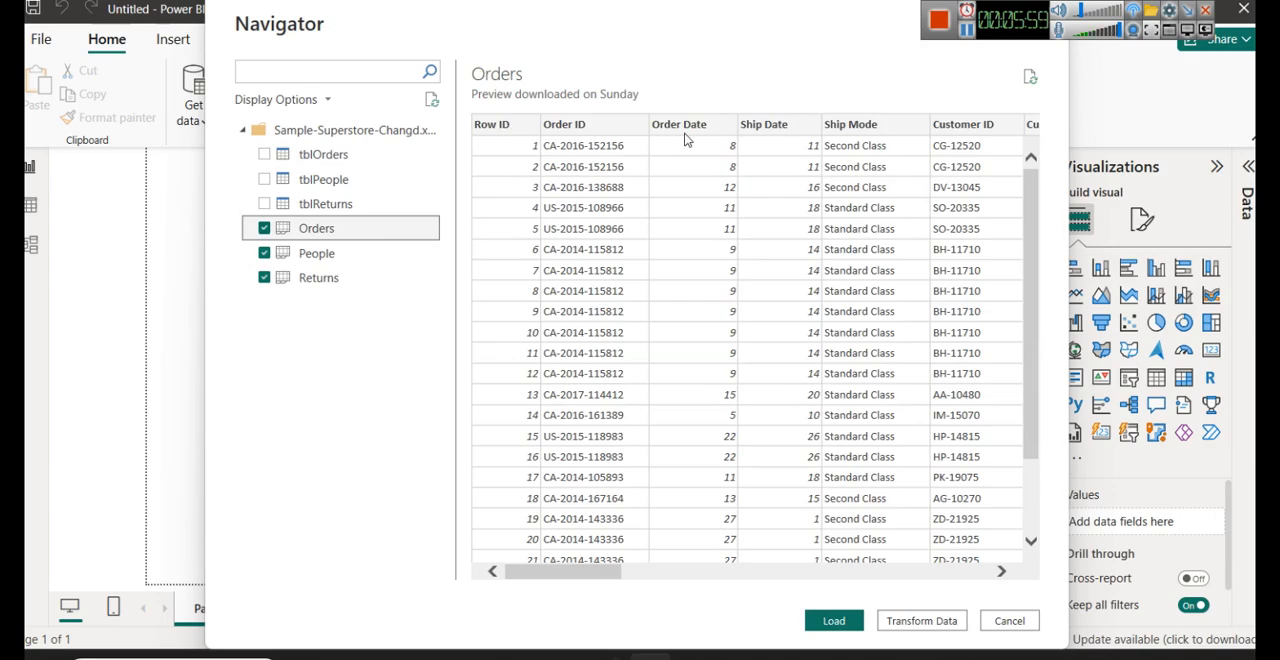
left_click(321, 258)
left_click(328, 279)
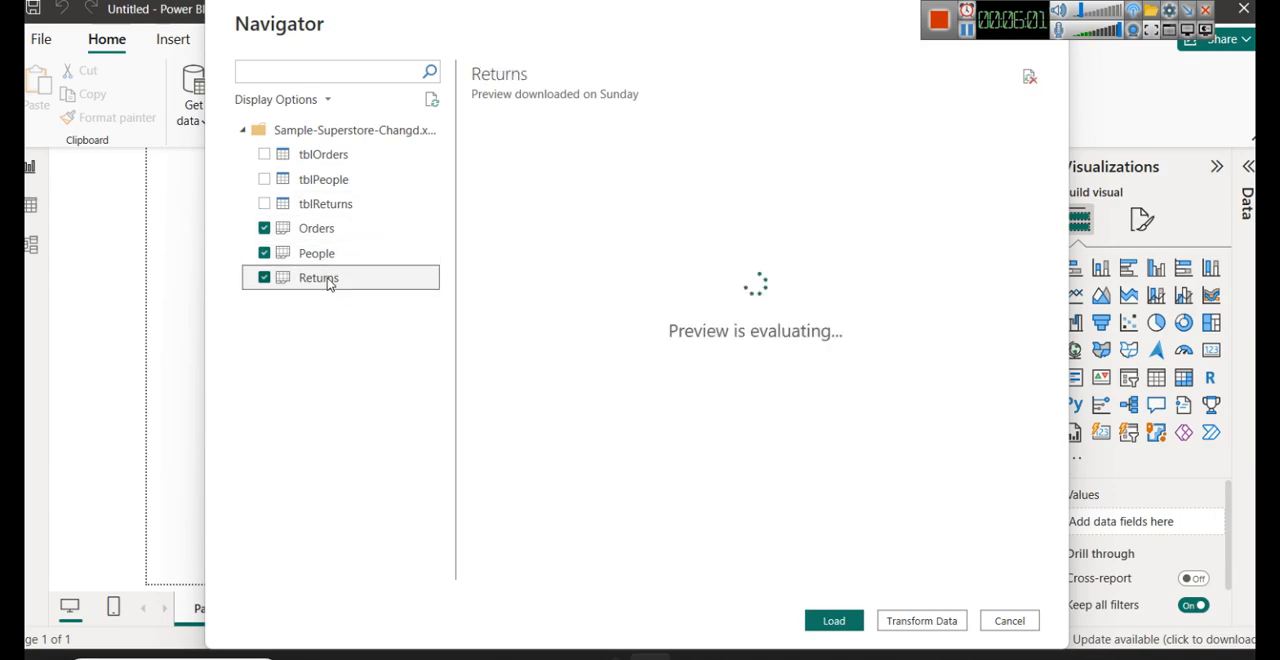
left_click(330, 231)
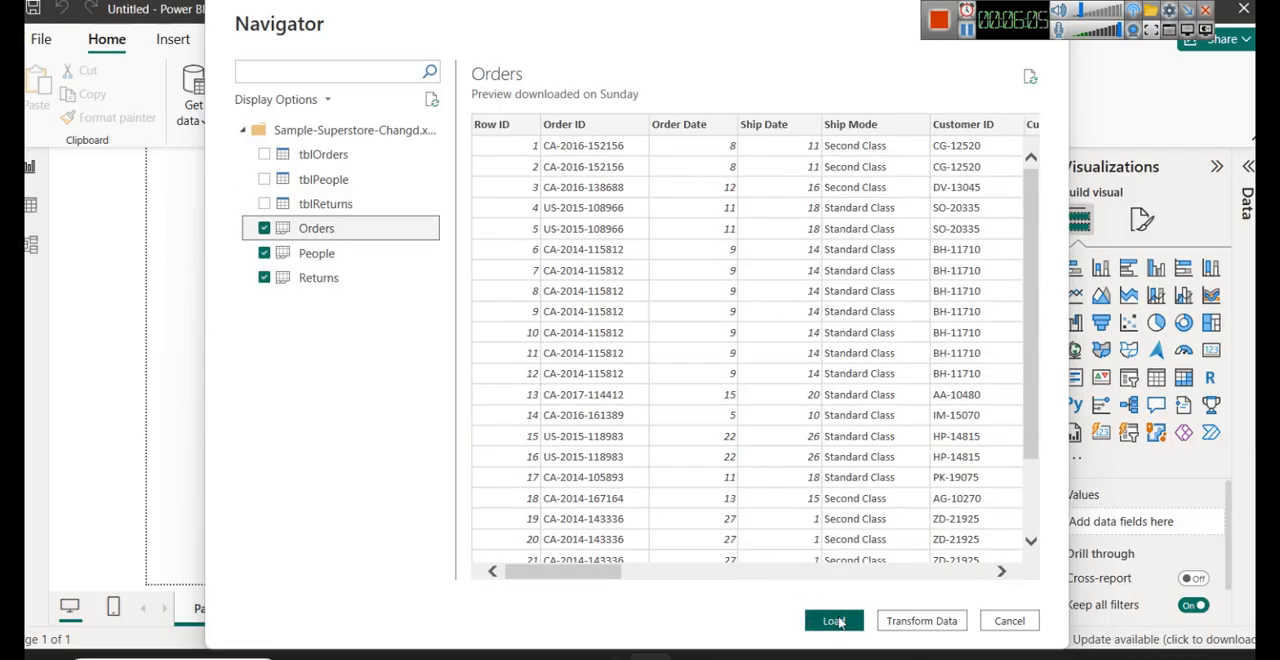
left_click(405, 258)
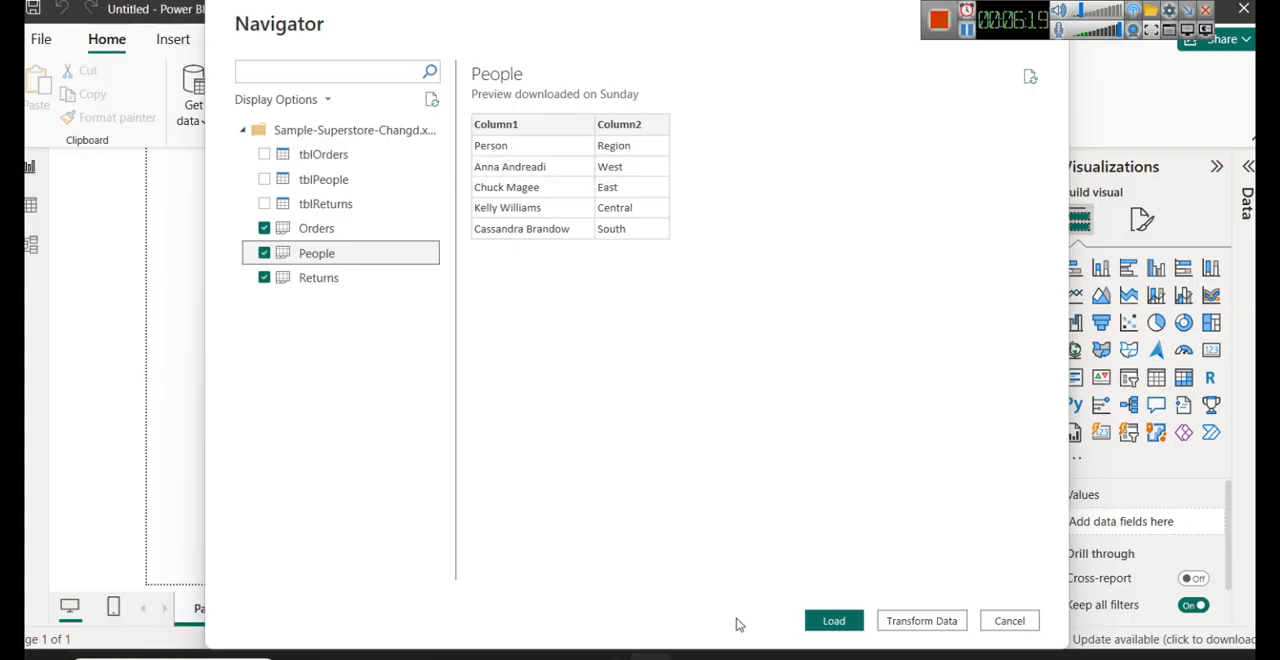
- Switch to the Excel workbook, check the Person and Region headers on the People sheet, and return to the Power BI Navigator
mouse_move(690, 656)
left_click(868, 582)
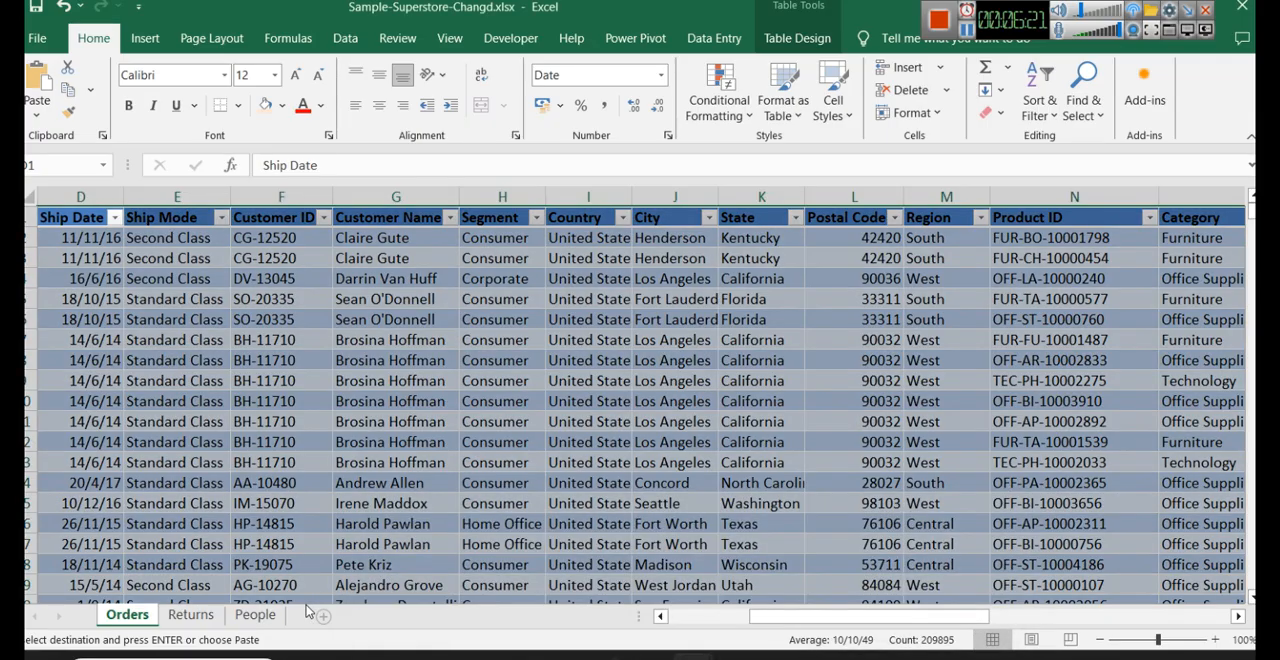
left_click(255, 615)
left_click(110, 224)
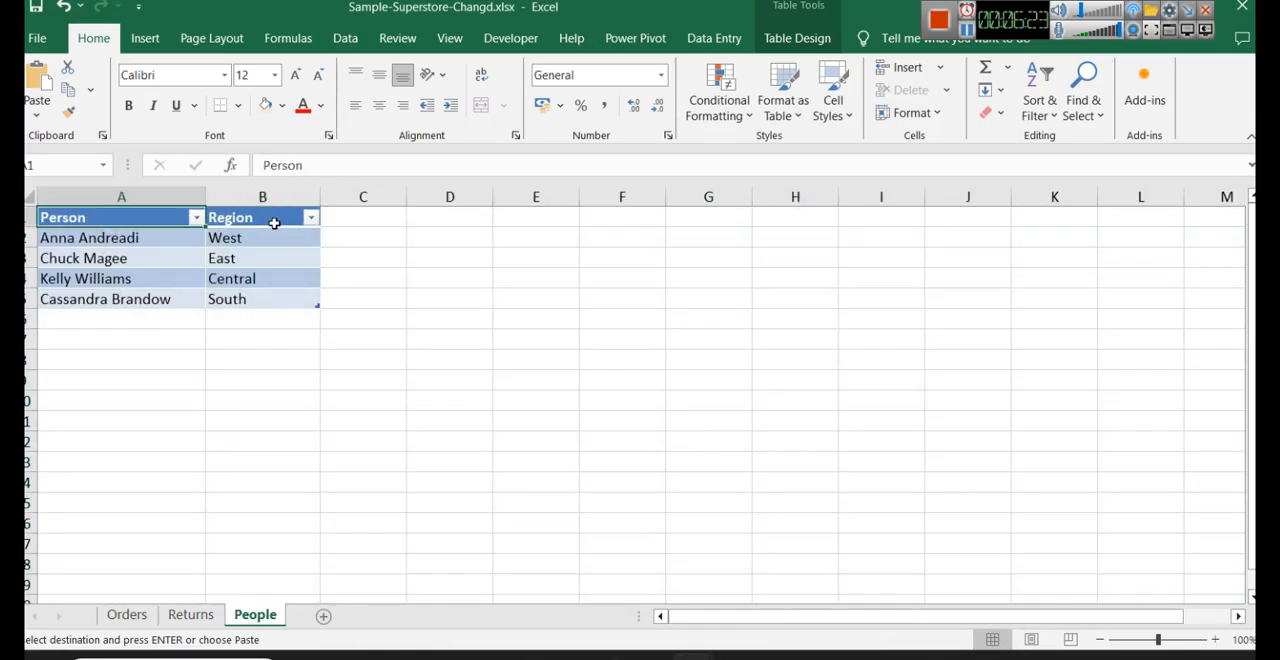
left_click(274, 223)
left_click_drag(1001, 25, 858, 28)
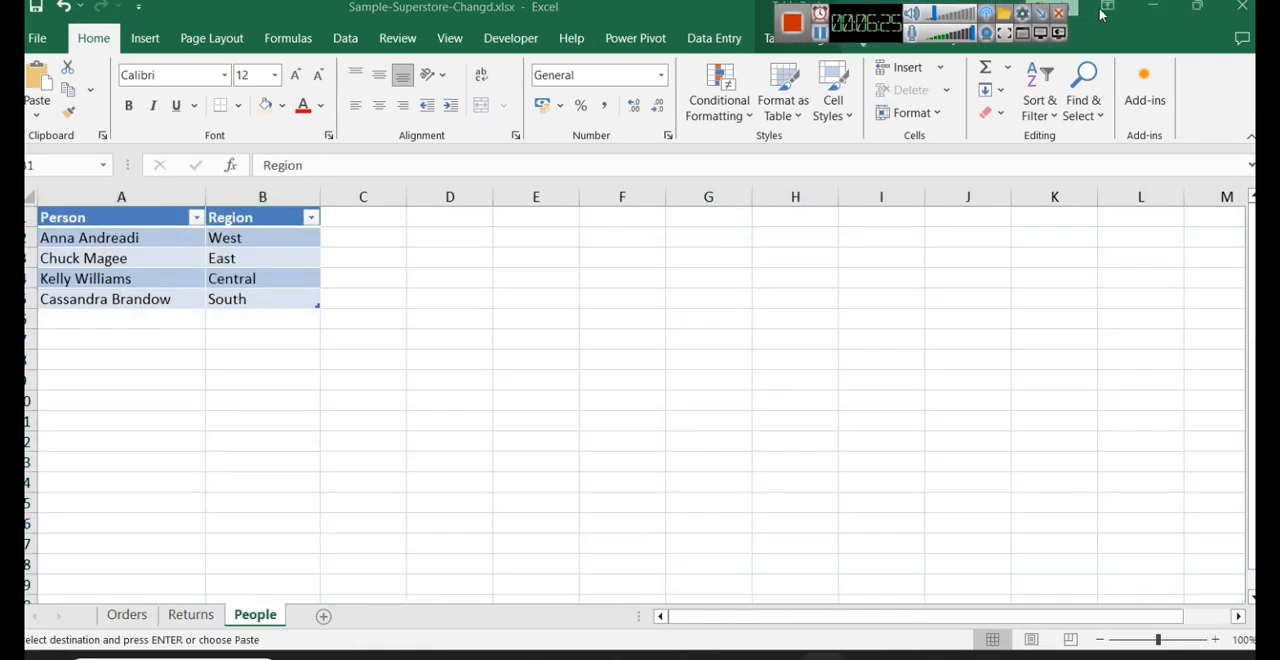
left_click(1152, 6)
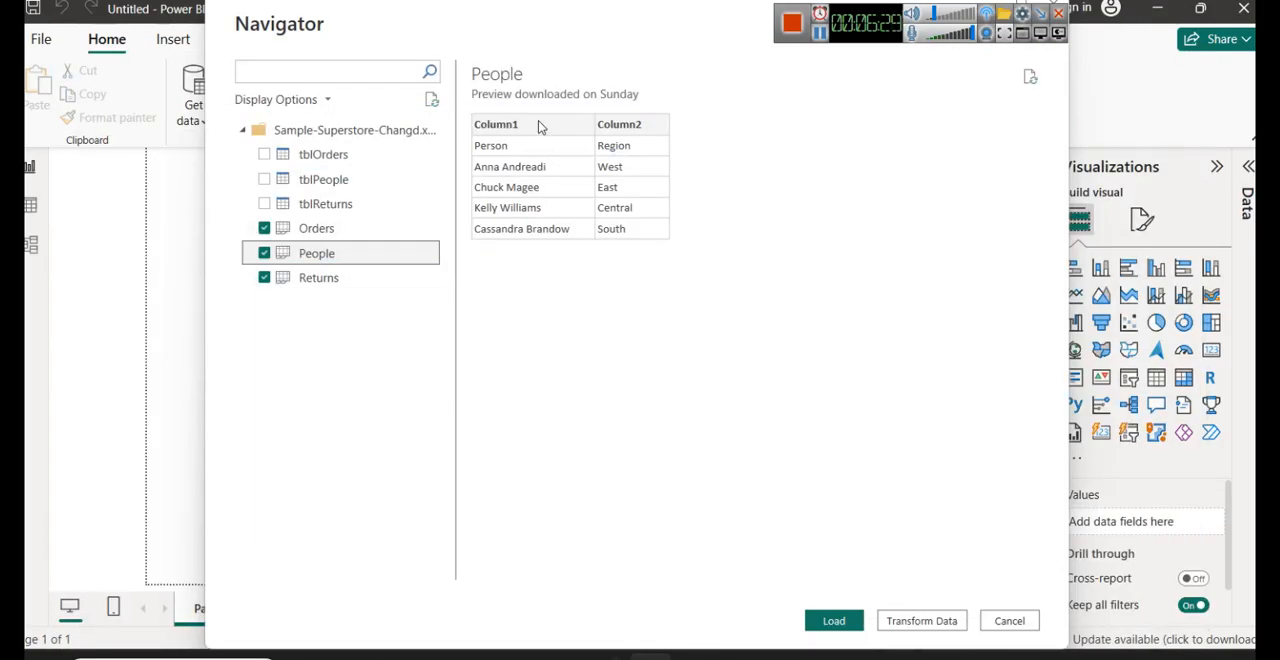
- Open the selected sheets in Power Query Editor through Transform Data and refresh the previews of the Returns, People and Orders queries
left_click(345, 280)
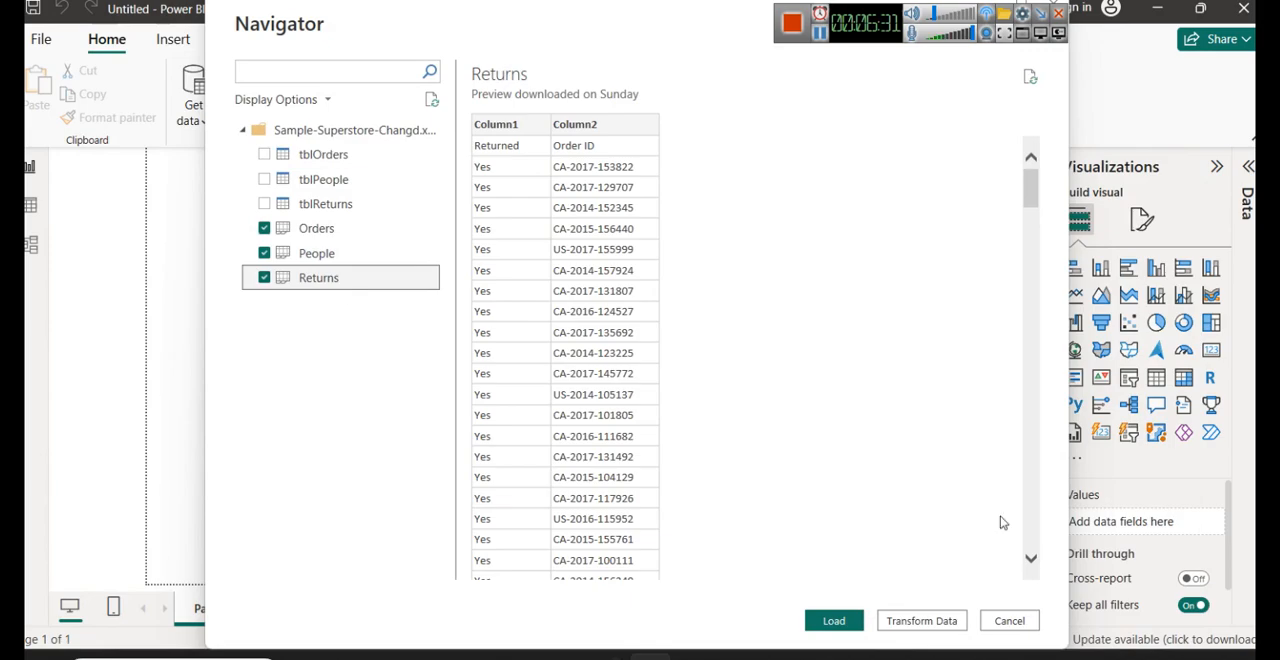
left_click(915, 621)
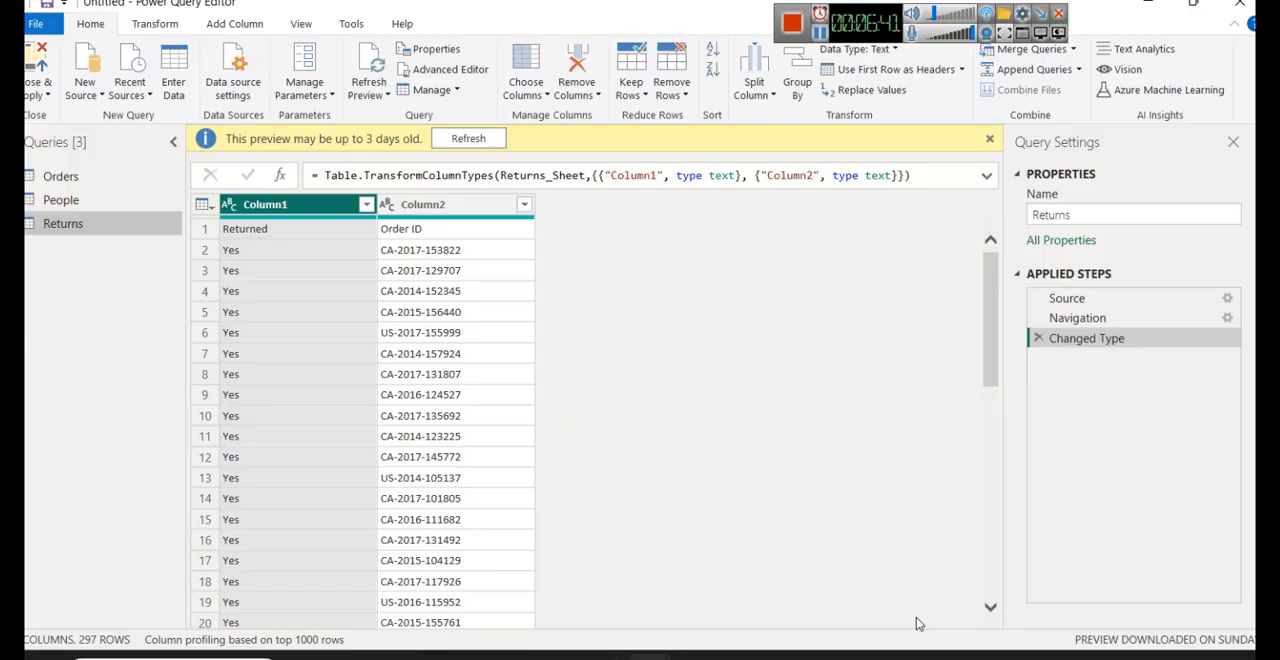
left_click(468, 139)
left_click(116, 207)
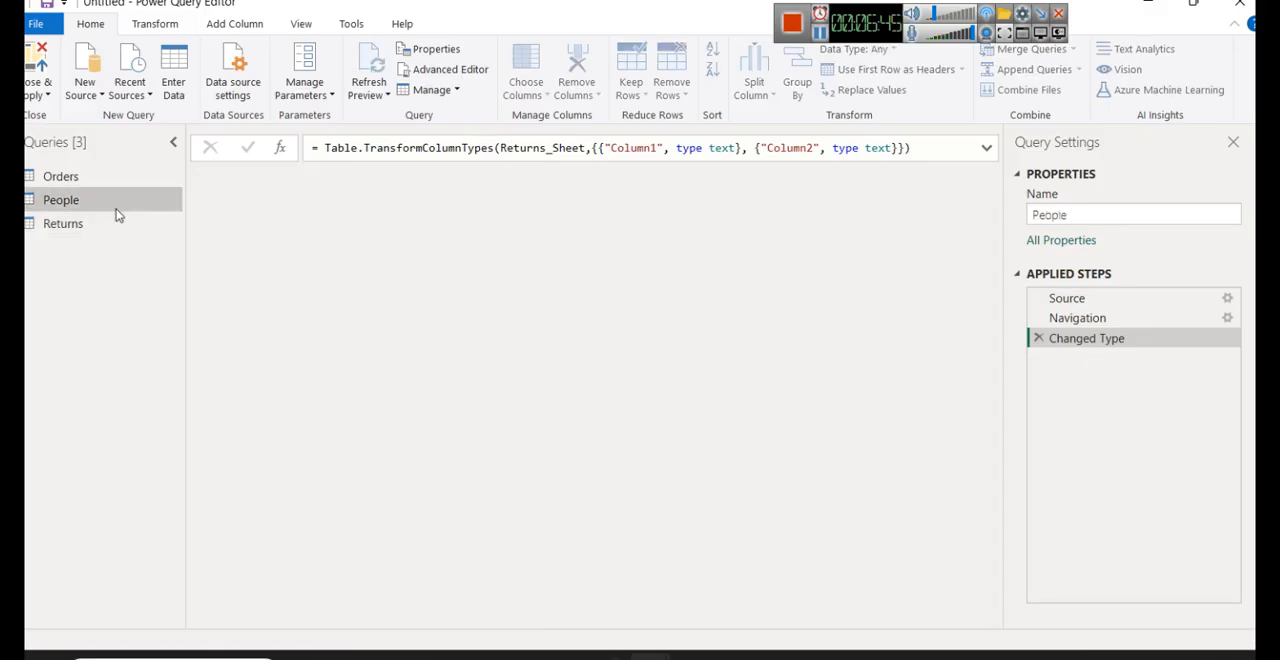
left_click(468, 139)
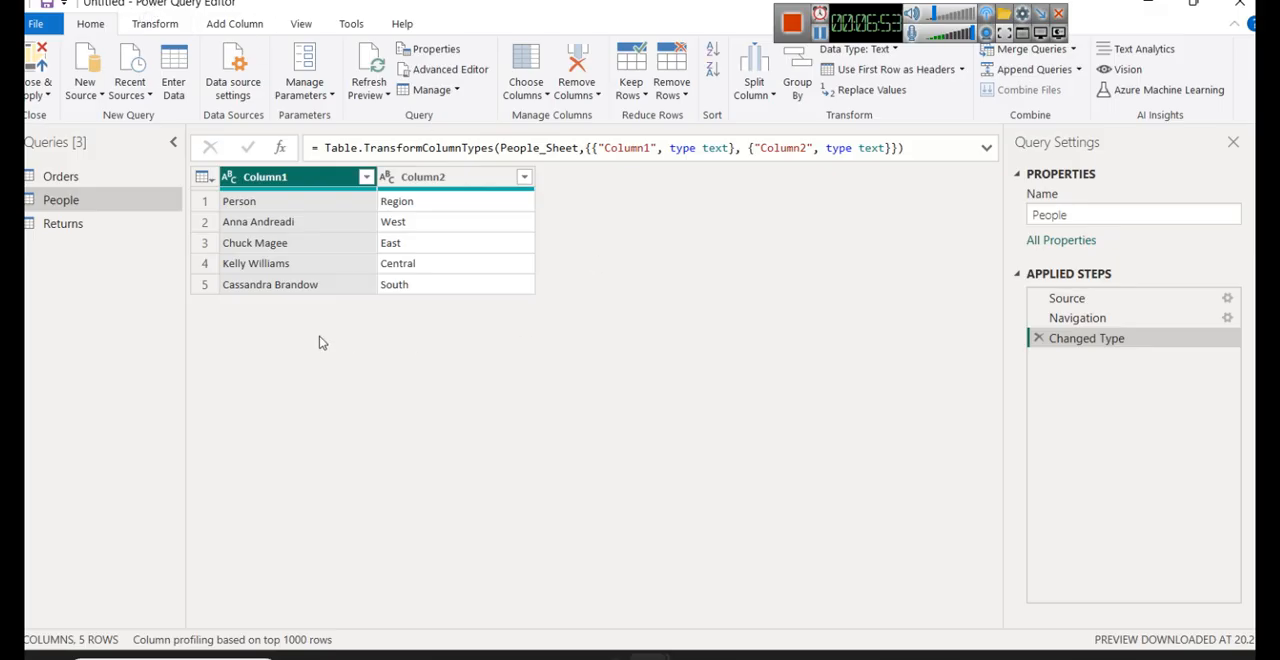
left_click(86, 180)
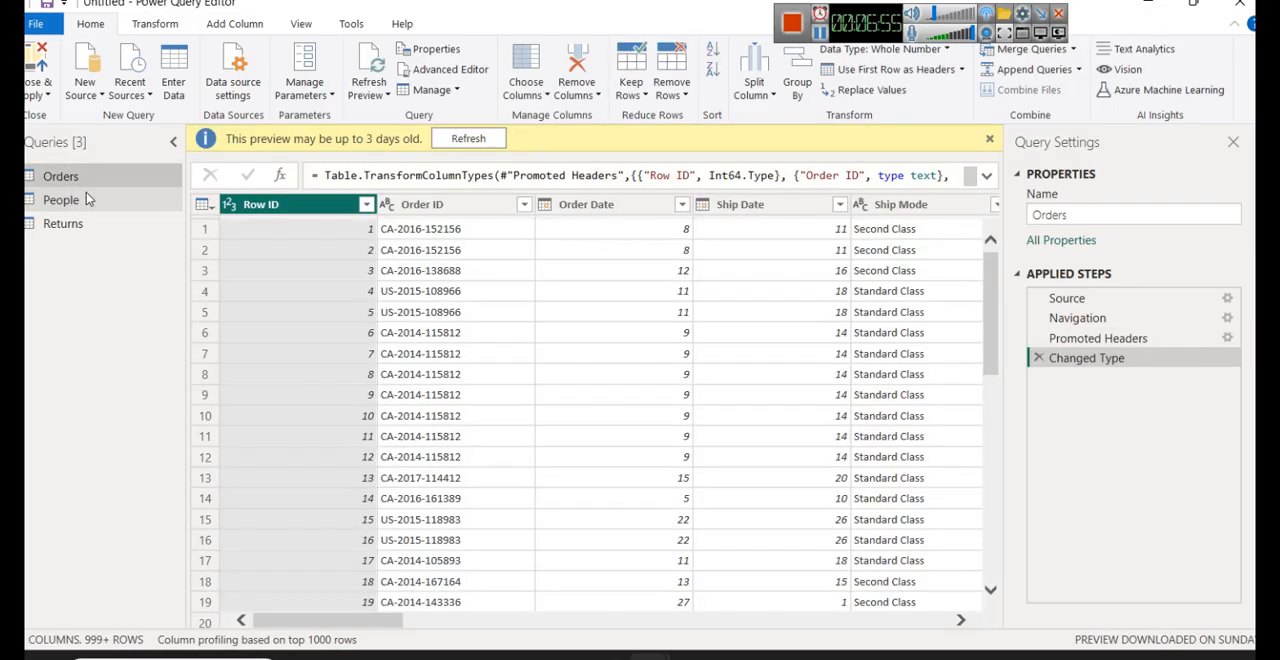
left_click(471, 136)
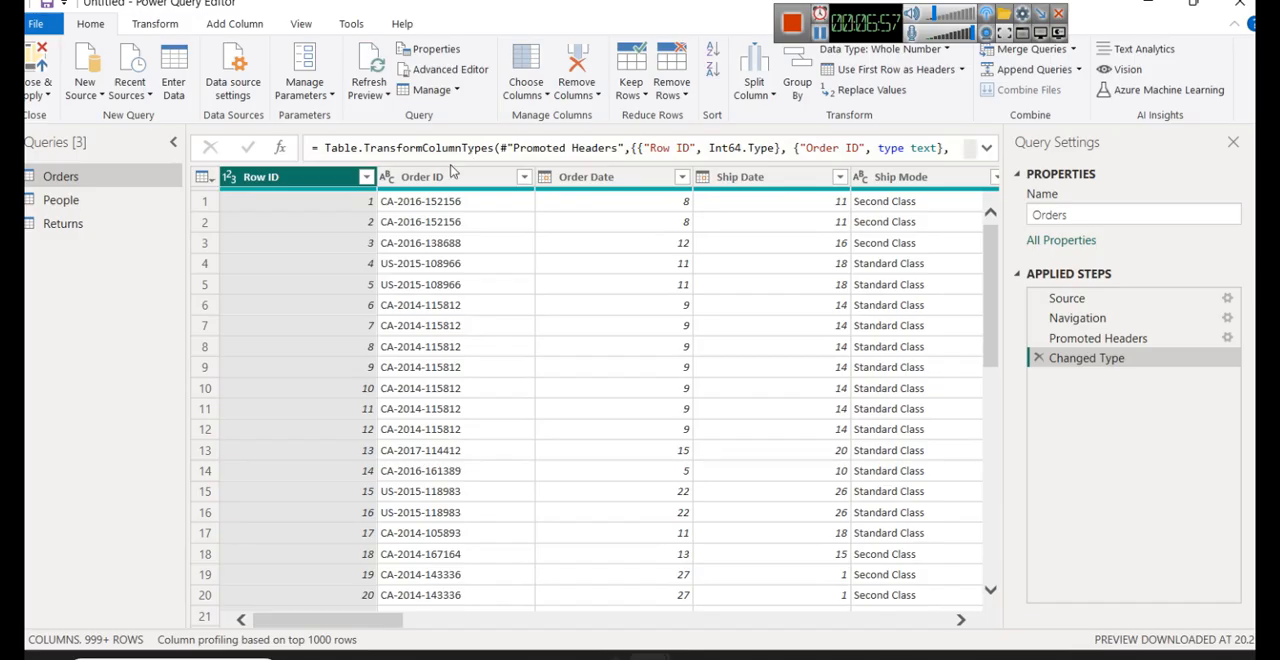
- Switch to Paint to review the data cleaning notes, then return to Power Query Editor and examine the Orders query's column headers
left_click(113, 208)
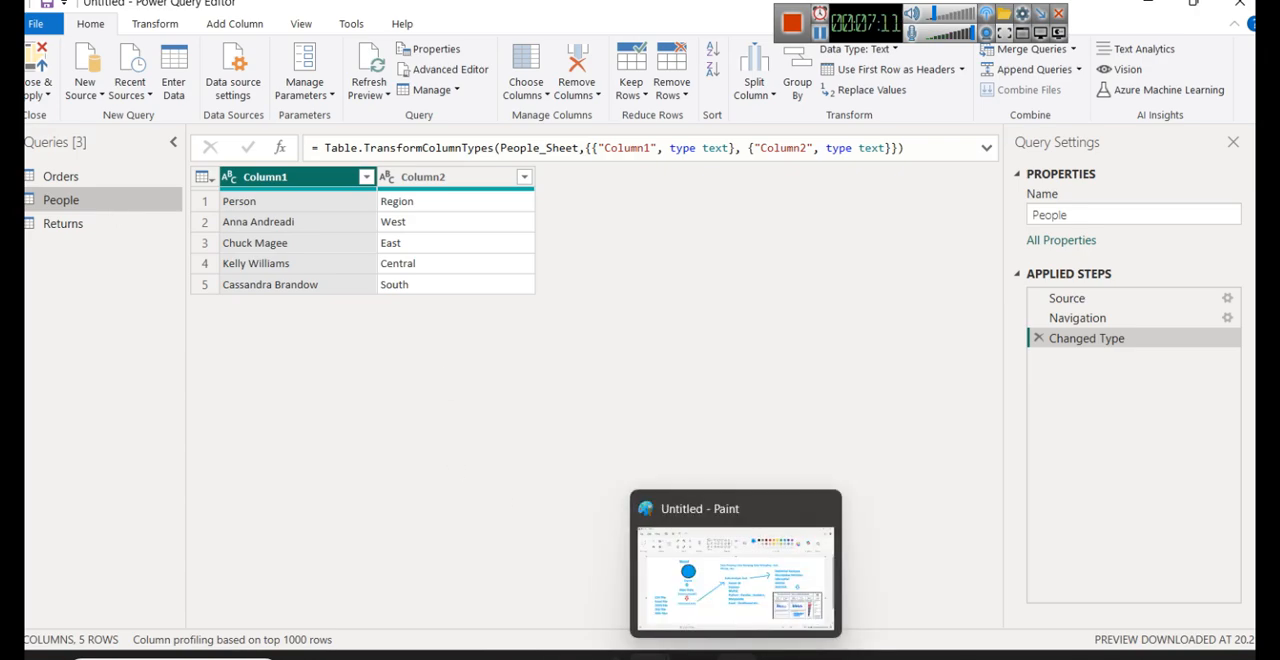
left_click(737, 654)
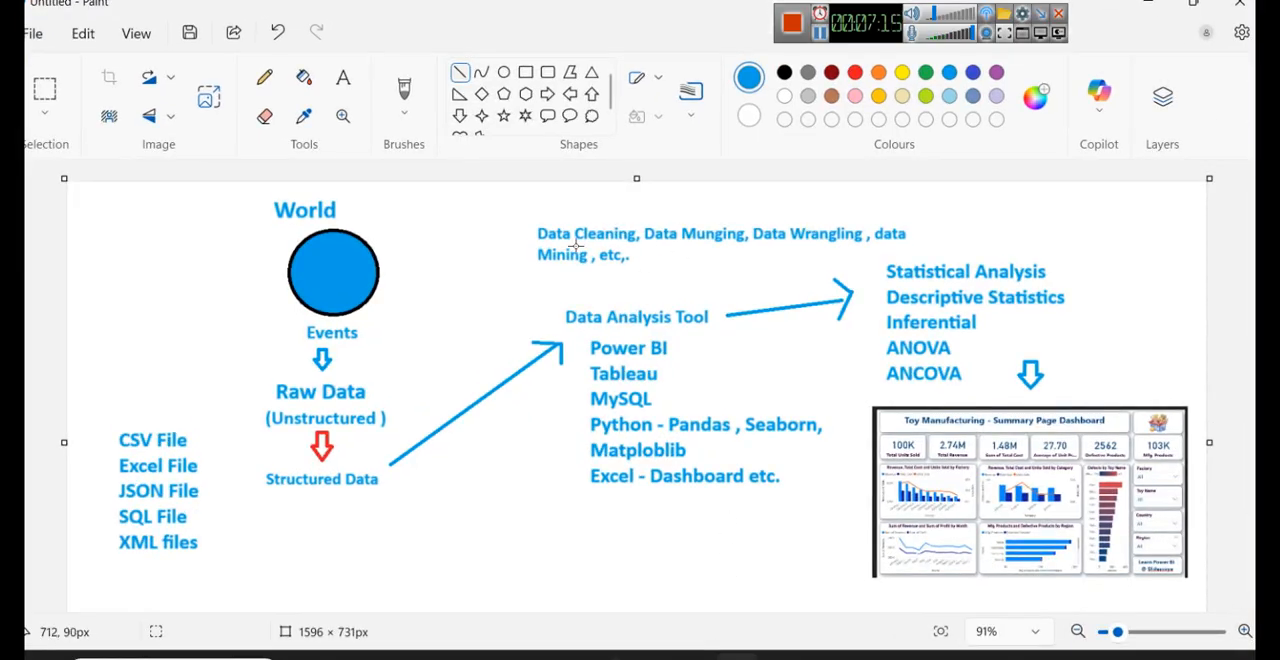
left_click(1148, 4)
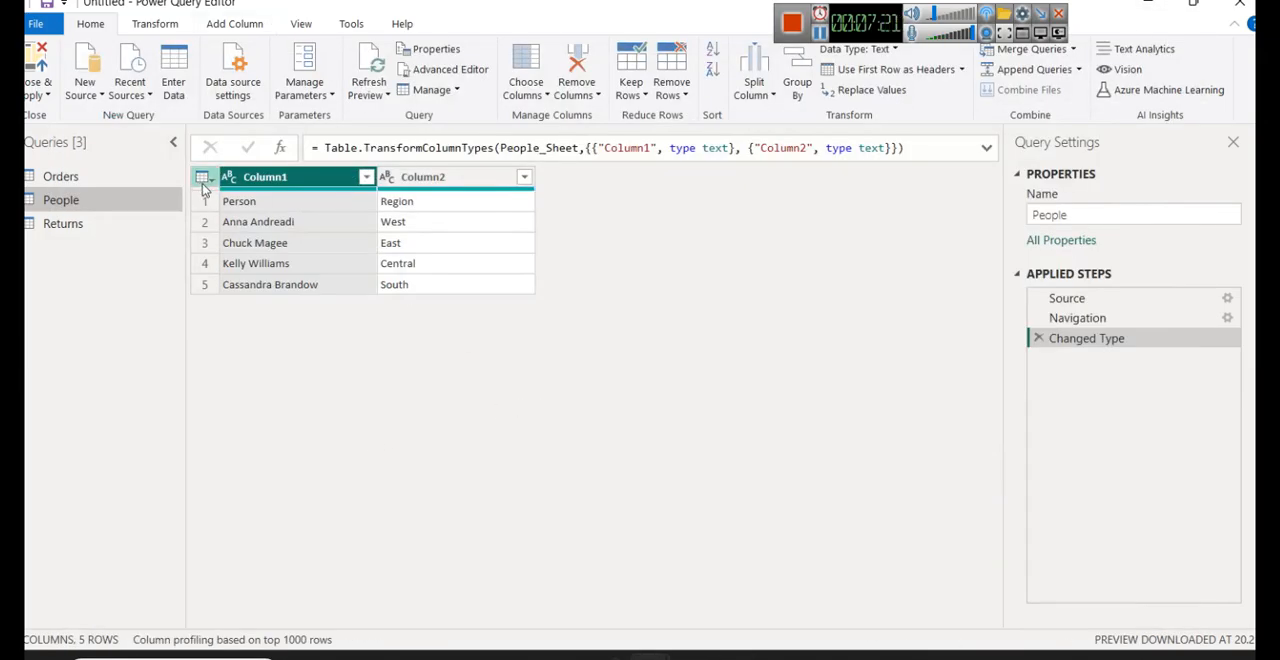
left_click(131, 178)
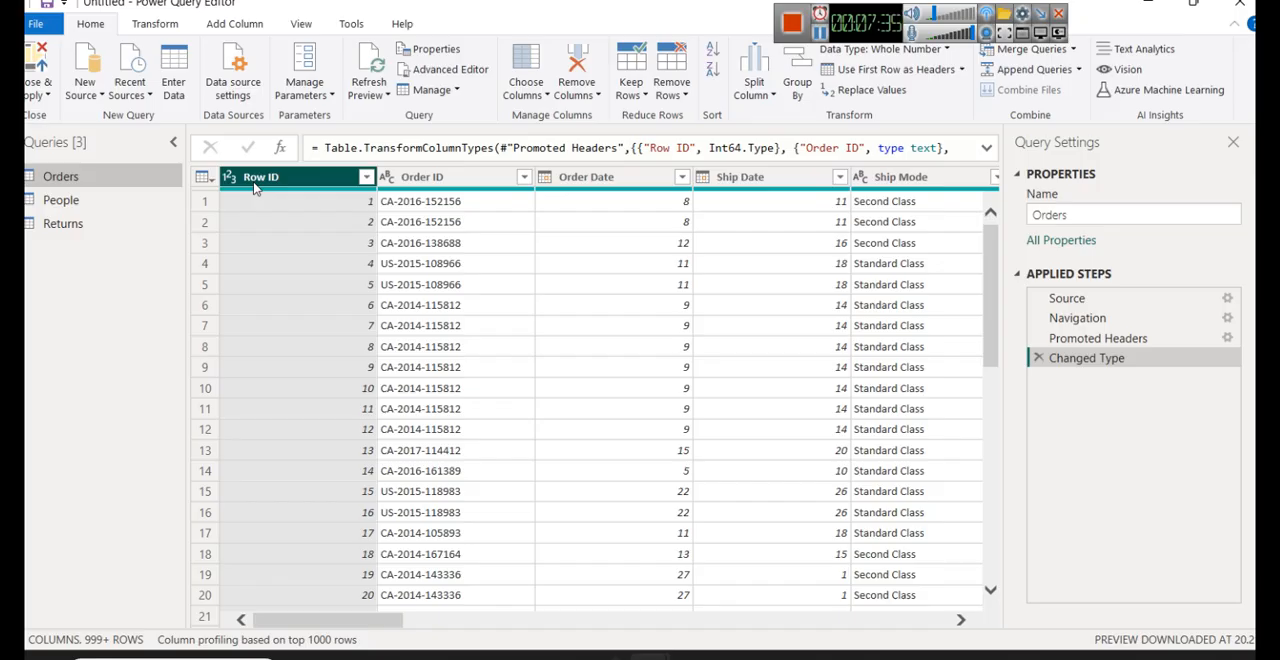
- Use the first row of the People query as its column headers
left_click(98, 205)
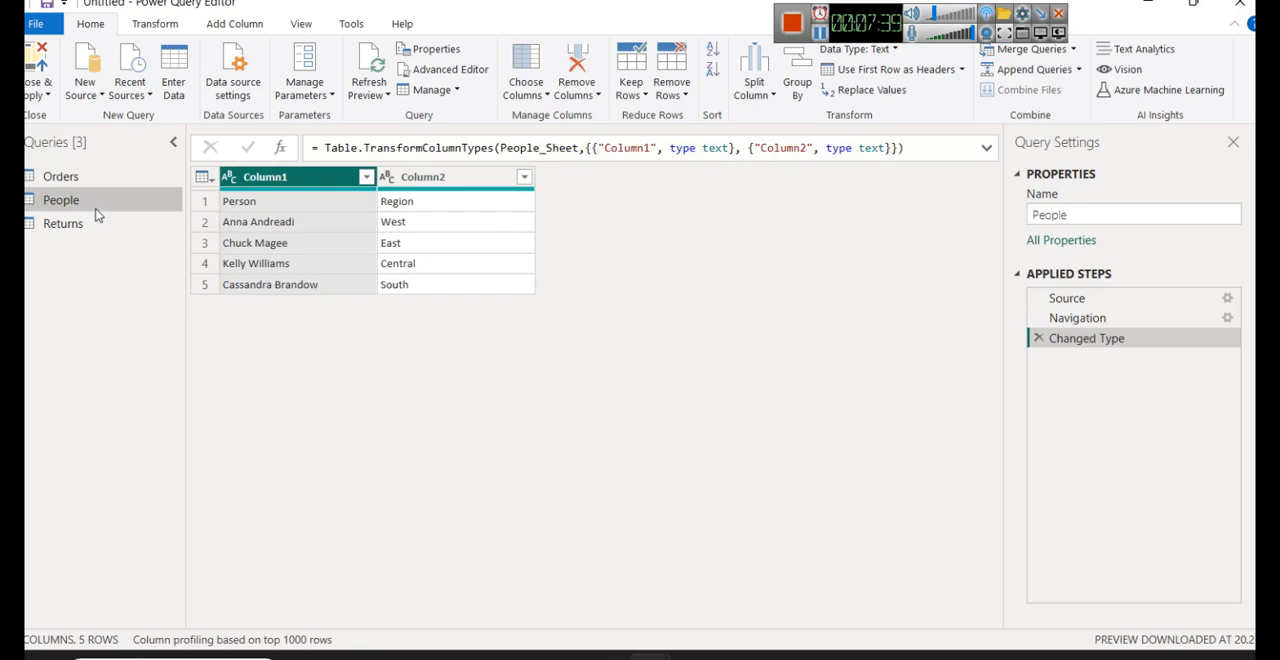
left_click(209, 182)
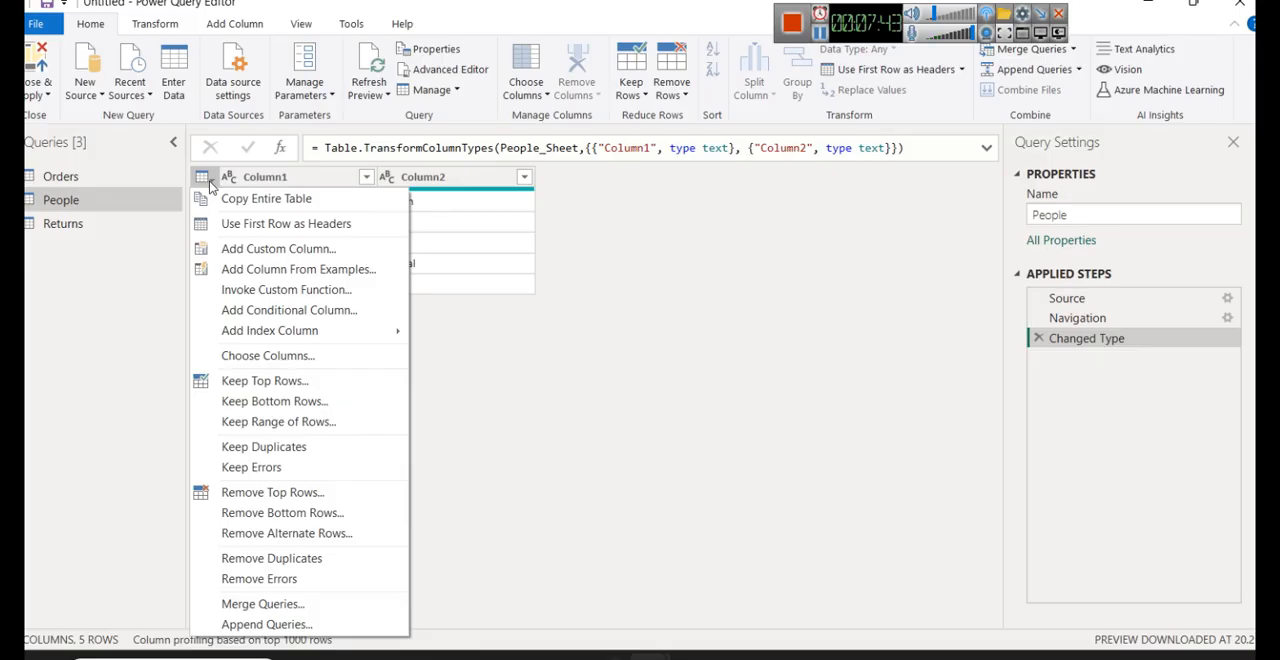
left_click(279, 226)
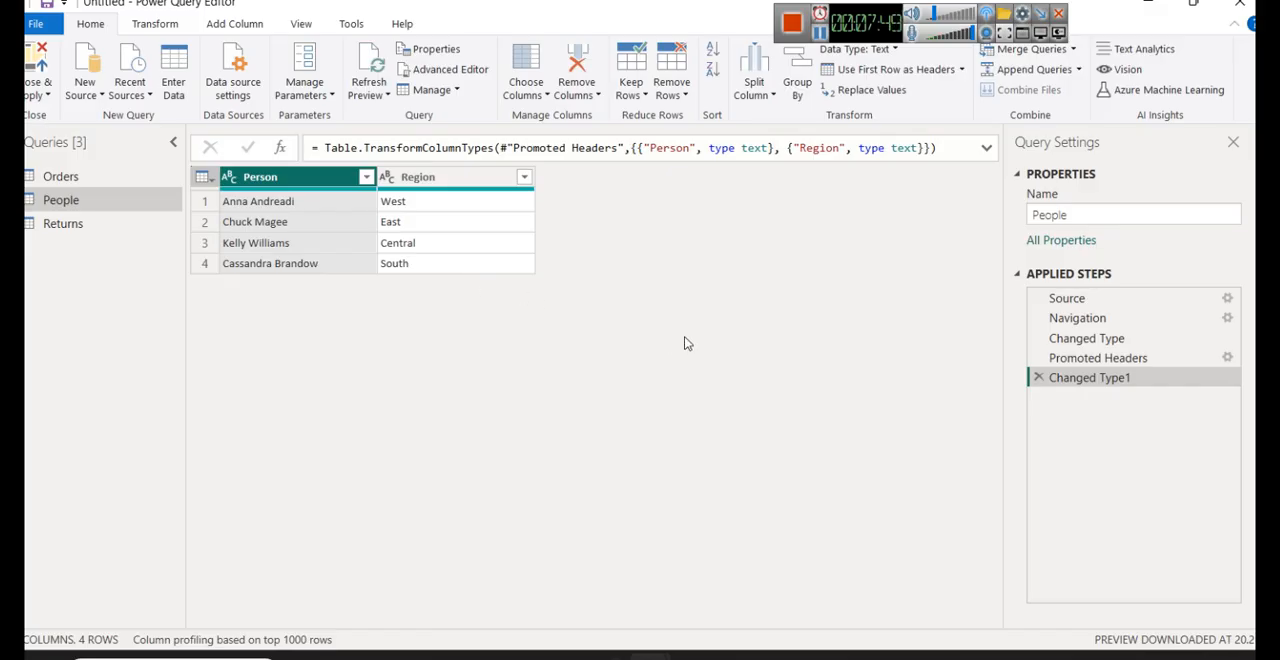
- Use the first row of the Returns query as its column headers
left_click(88, 223)
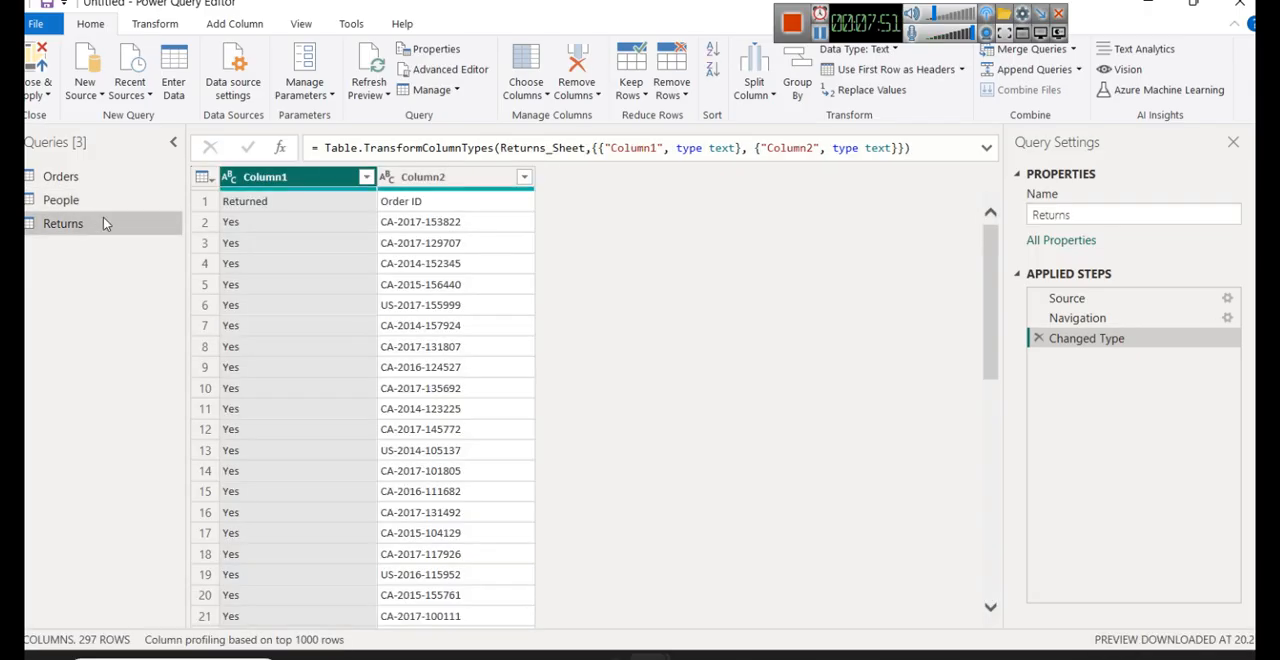
left_click(203, 180)
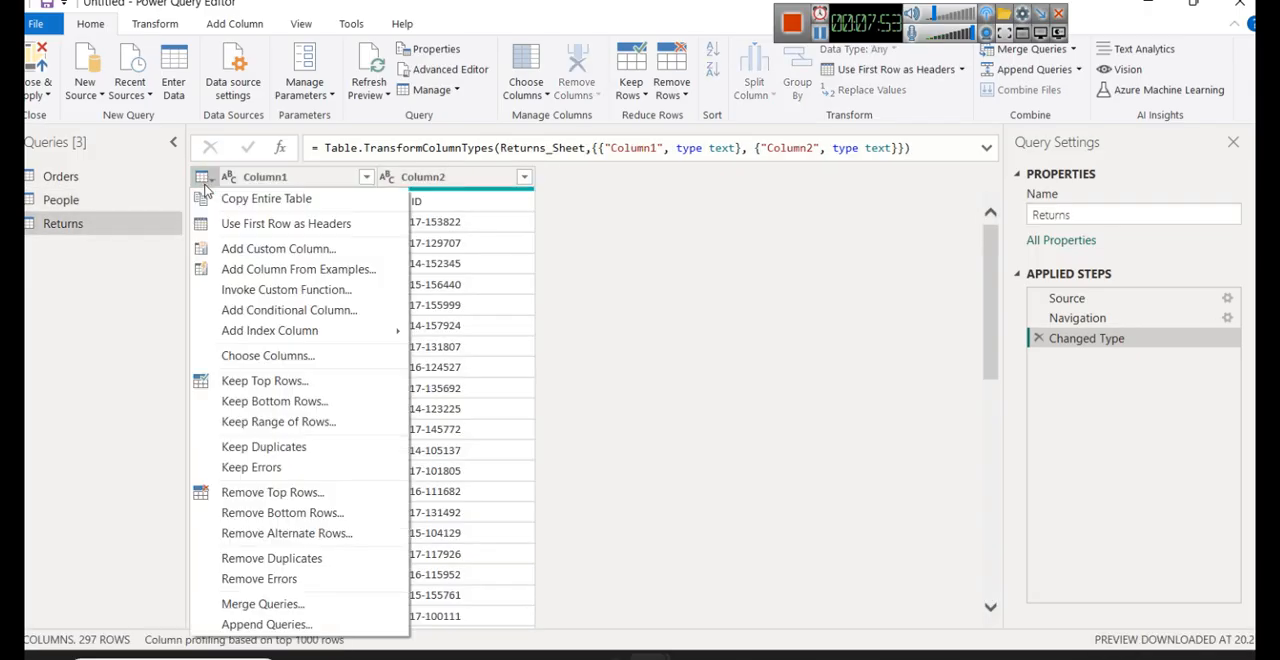
left_click(263, 222)
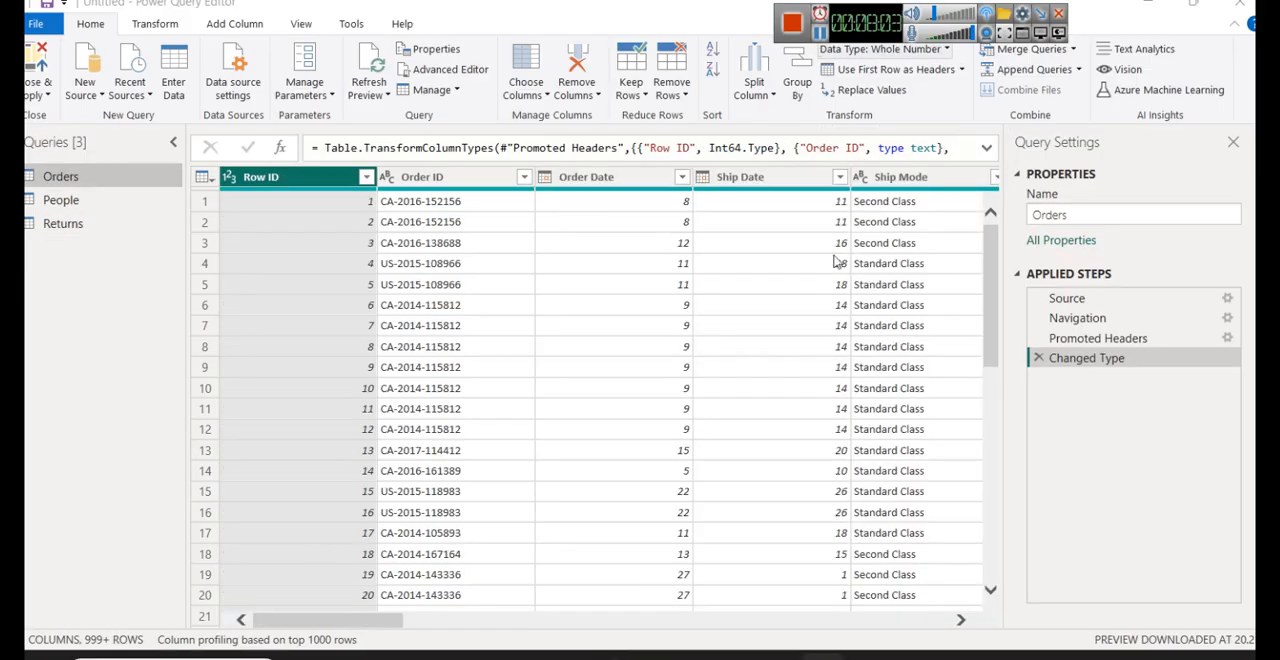
- Check the People and Returns queries, close Power Query Editor without applying, and apply the pending query changes from the report window
left_click(143, 208)
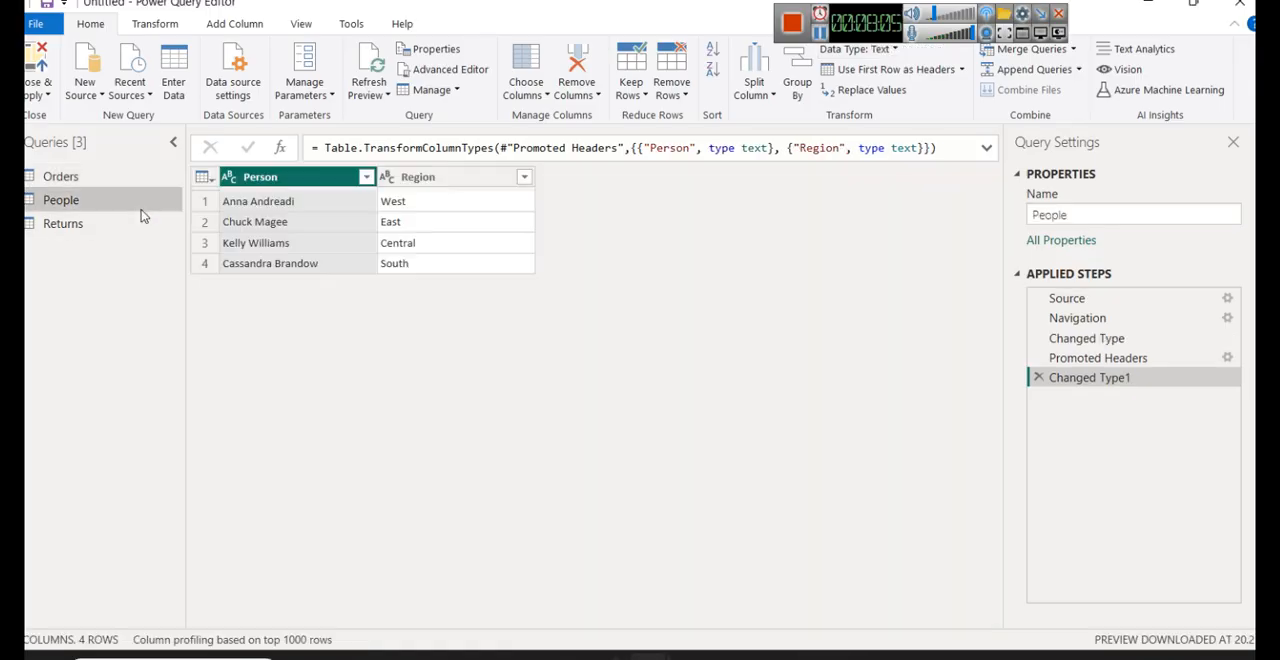
left_click(126, 221)
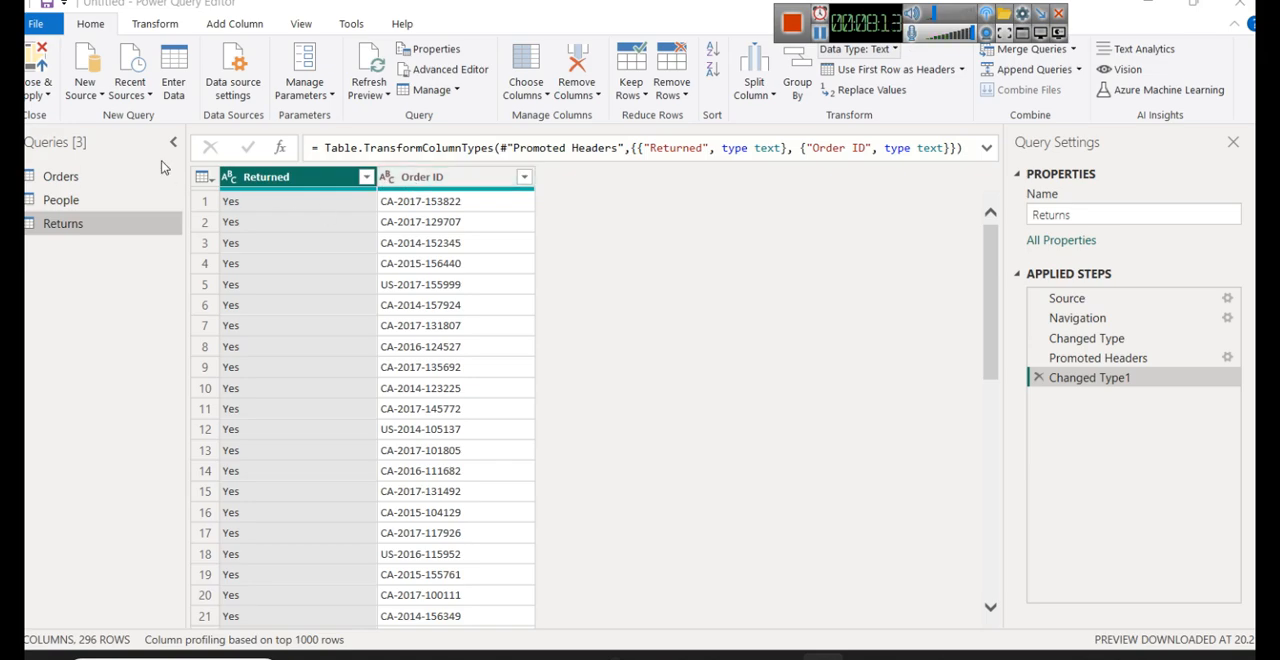
left_click(45, 95)
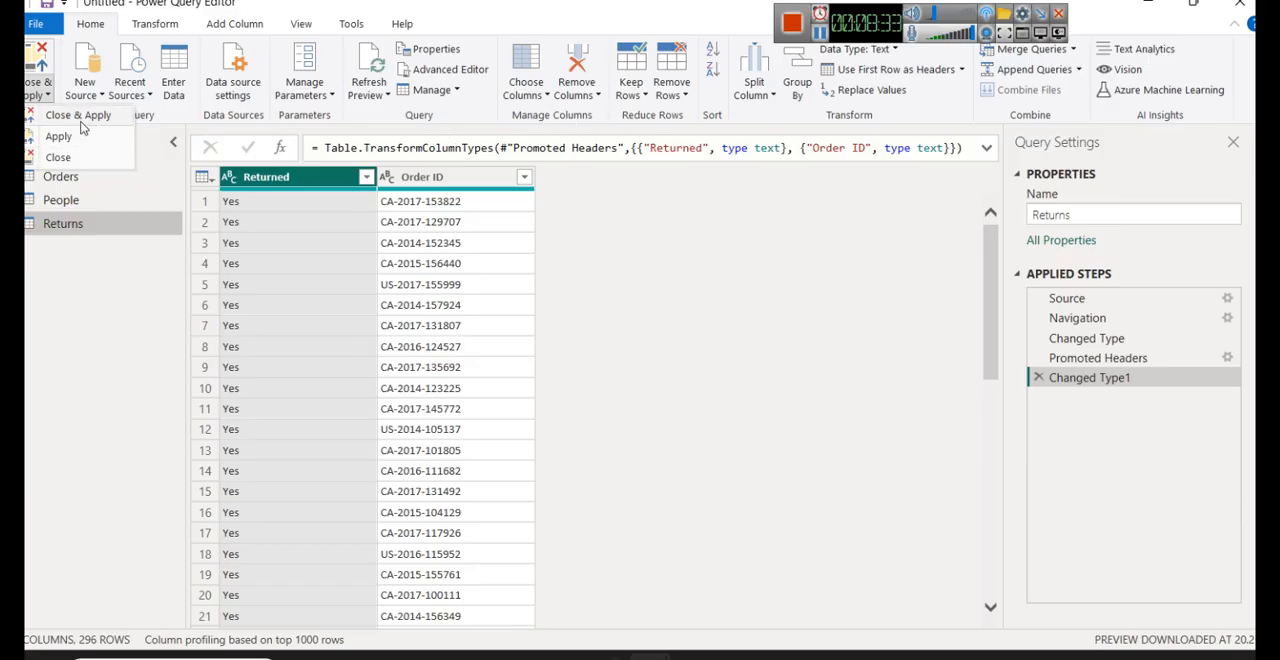
left_click(60, 157)
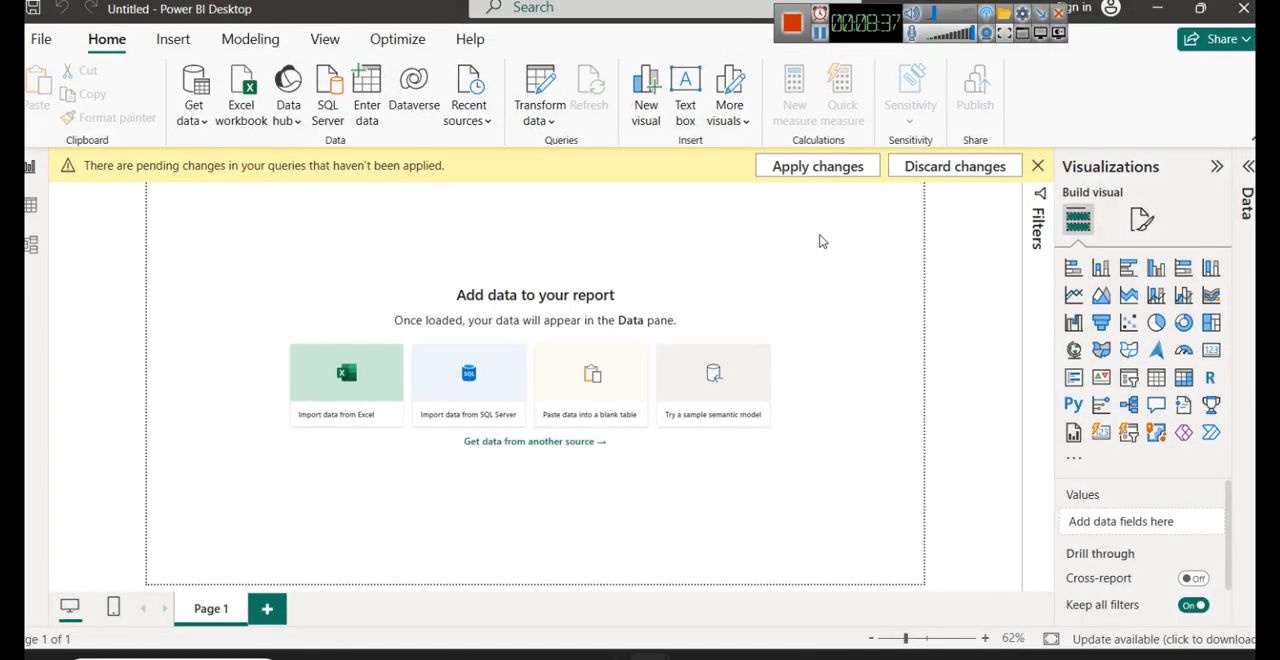
left_click(820, 166)
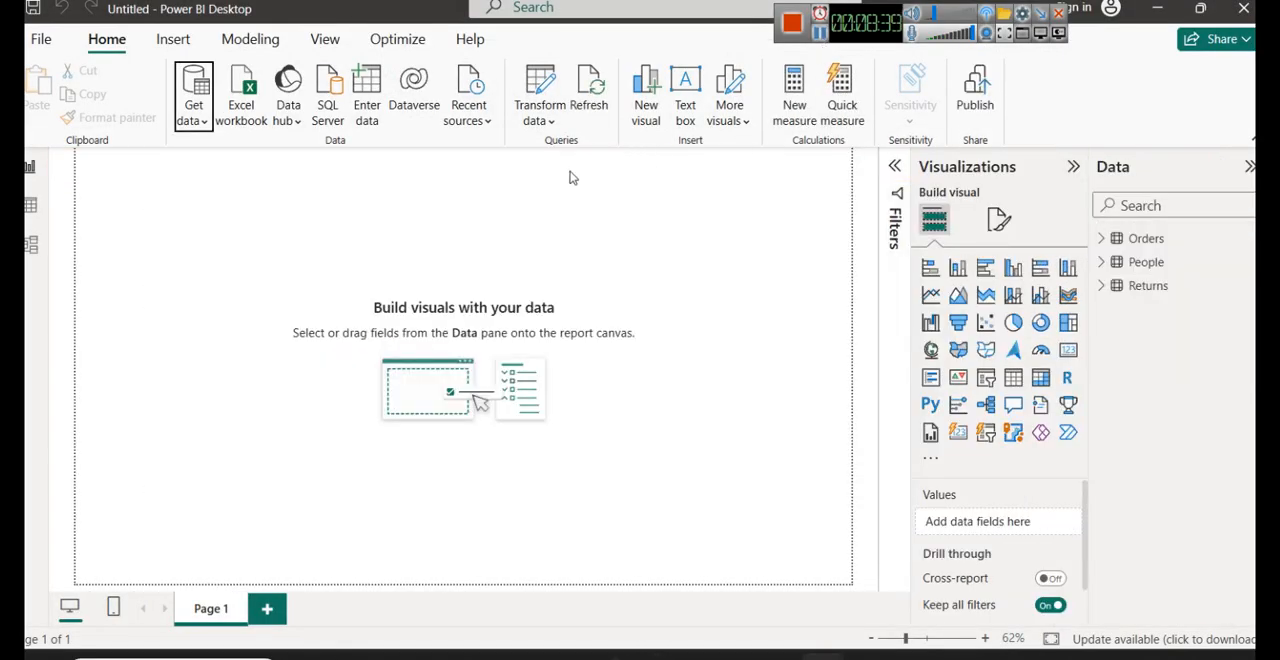
- Reopen Power Query Editor from the report window and check the column headers of the Returns and People queries
left_click(548, 124)
left_click(566, 148)
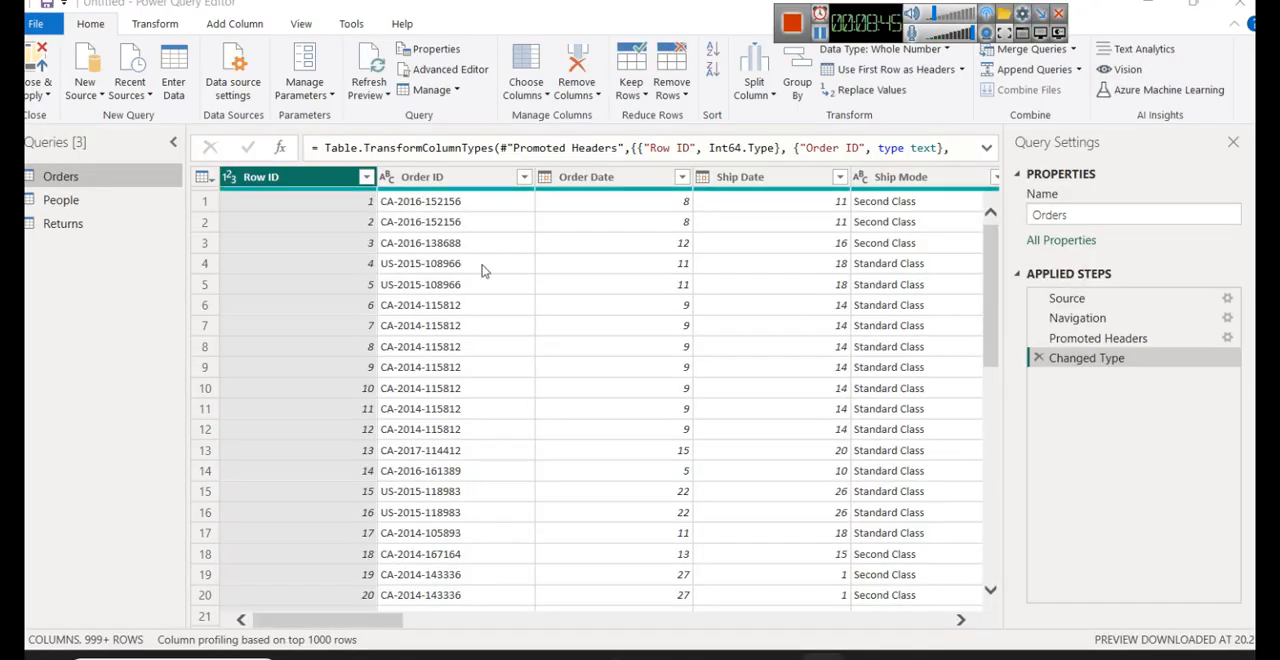
left_click(100, 228)
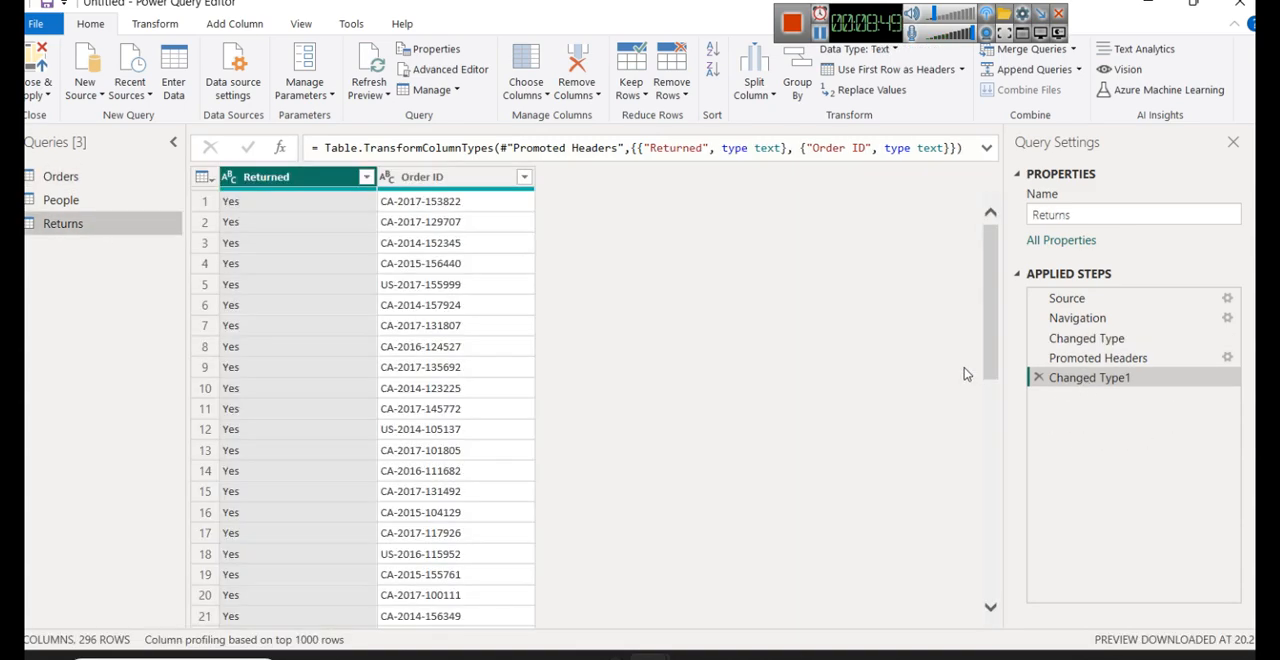
left_click(205, 177)
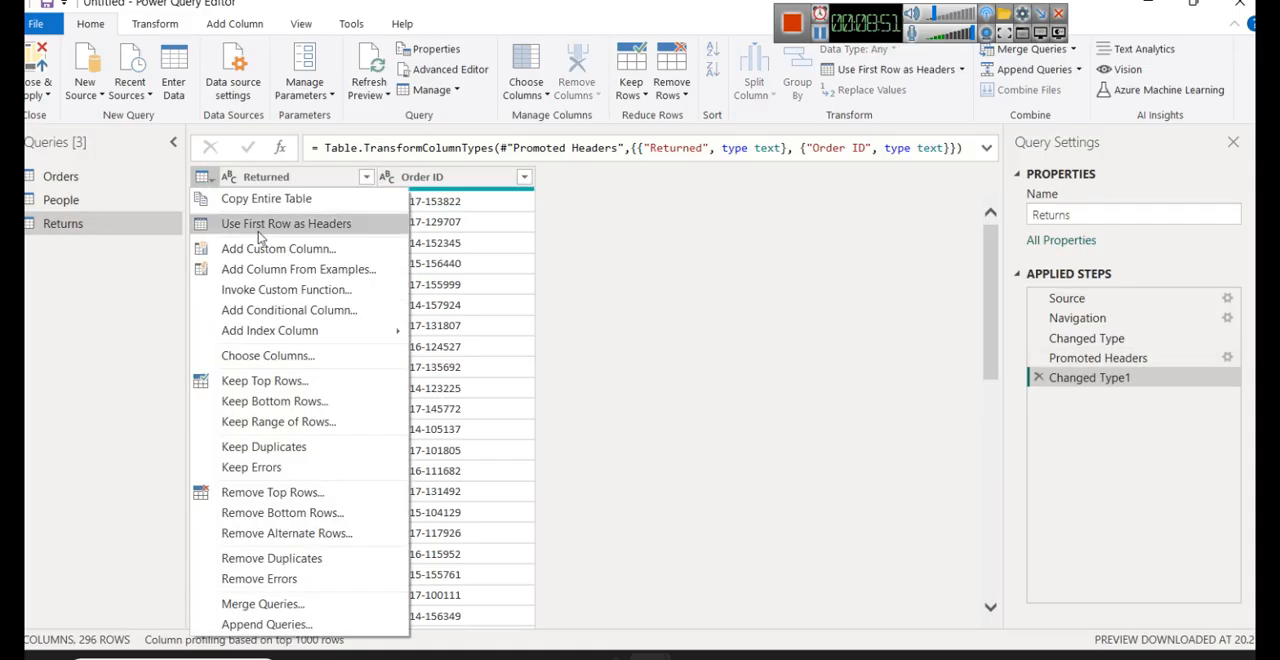
left_click(578, 241)
left_click(105, 200)
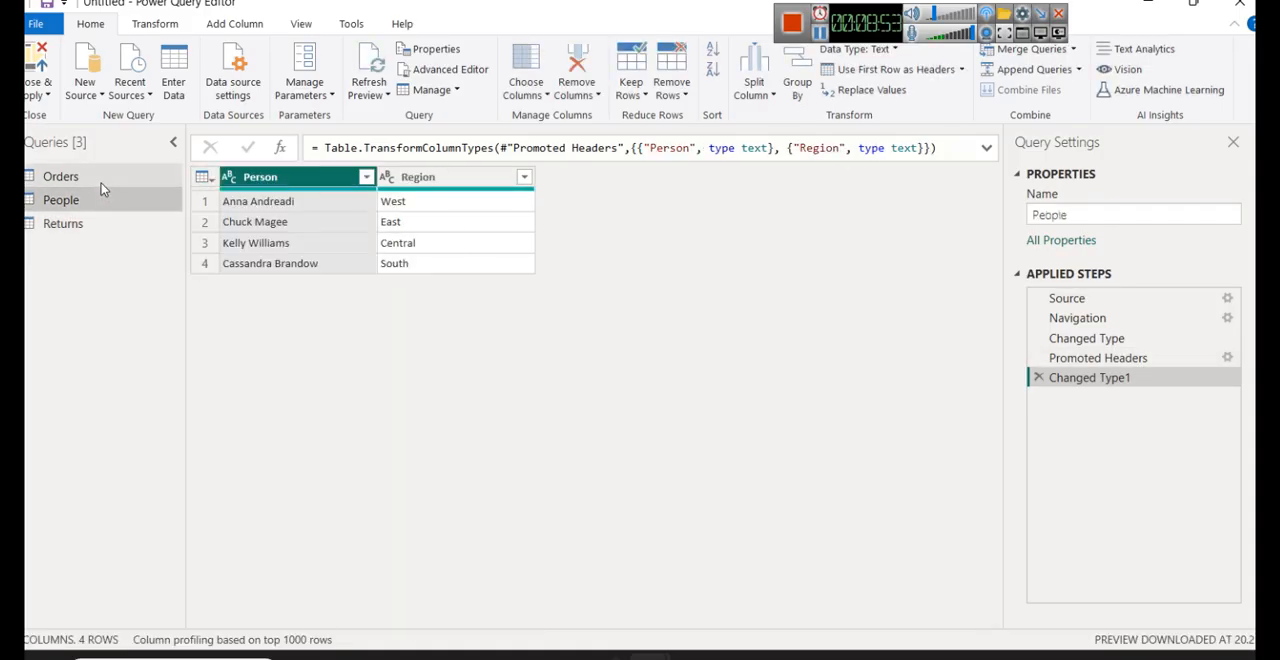
- Check the data types of the Order Date and Ship Date columns in the Orders query
left_click(100, 180)
left_click(612, 178)
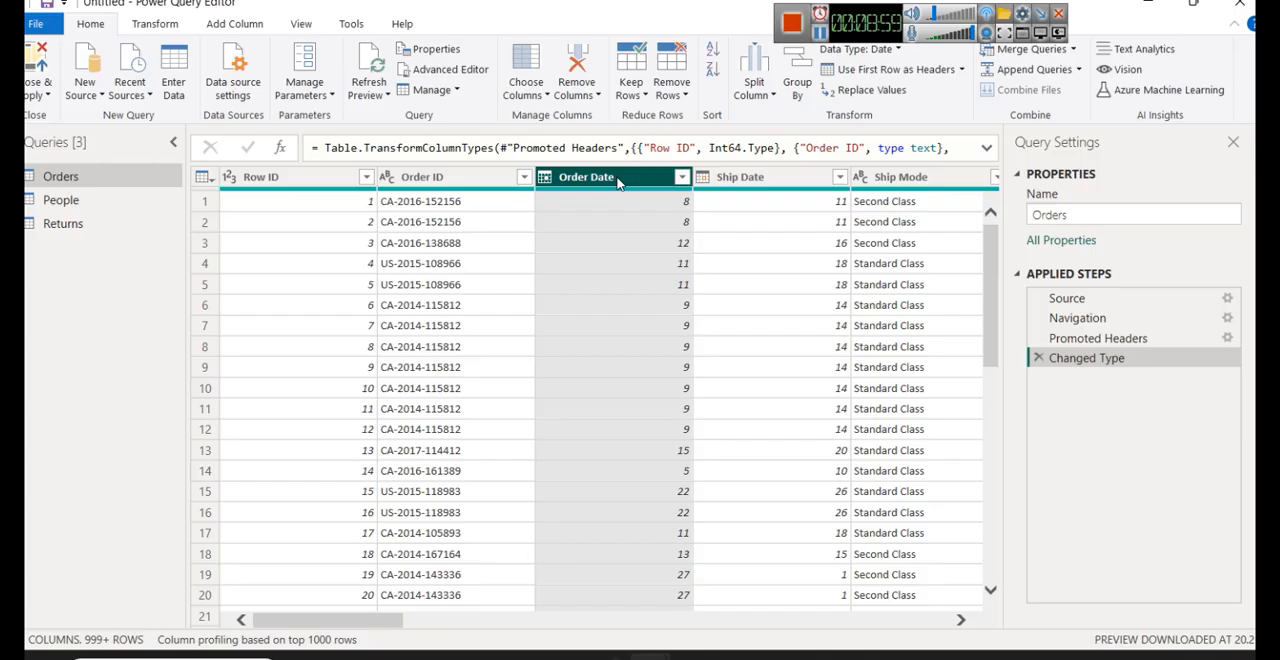
right_click(618, 183)
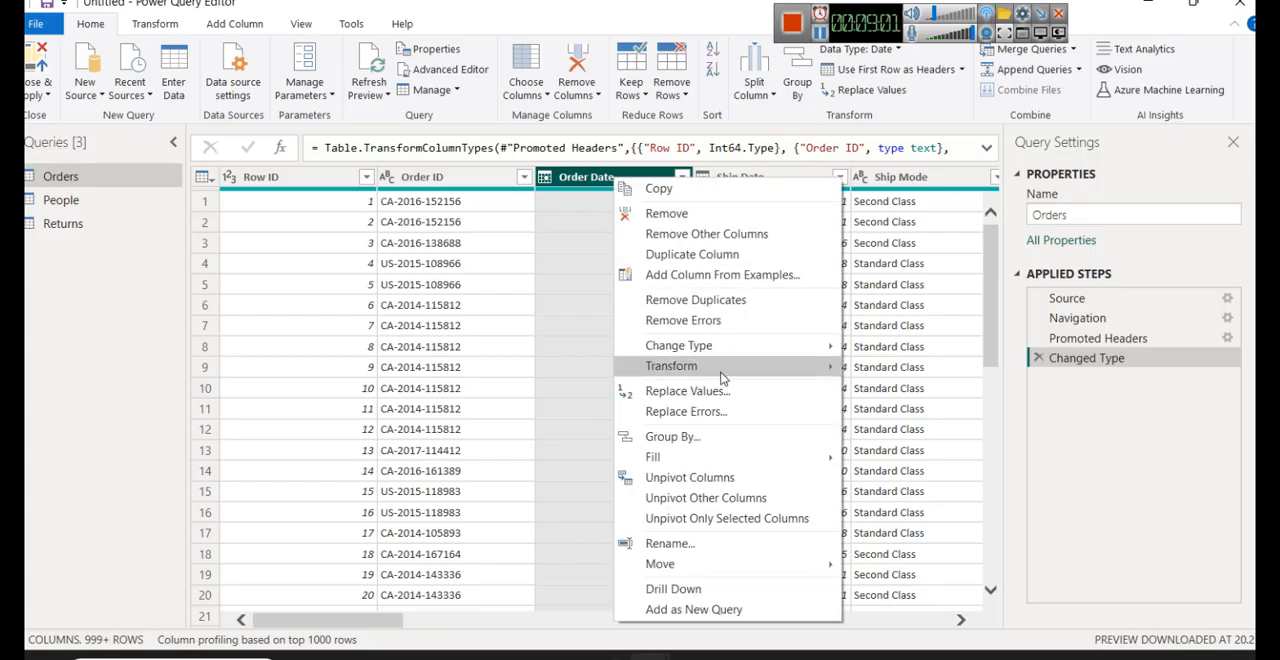
mouse_move(723, 349)
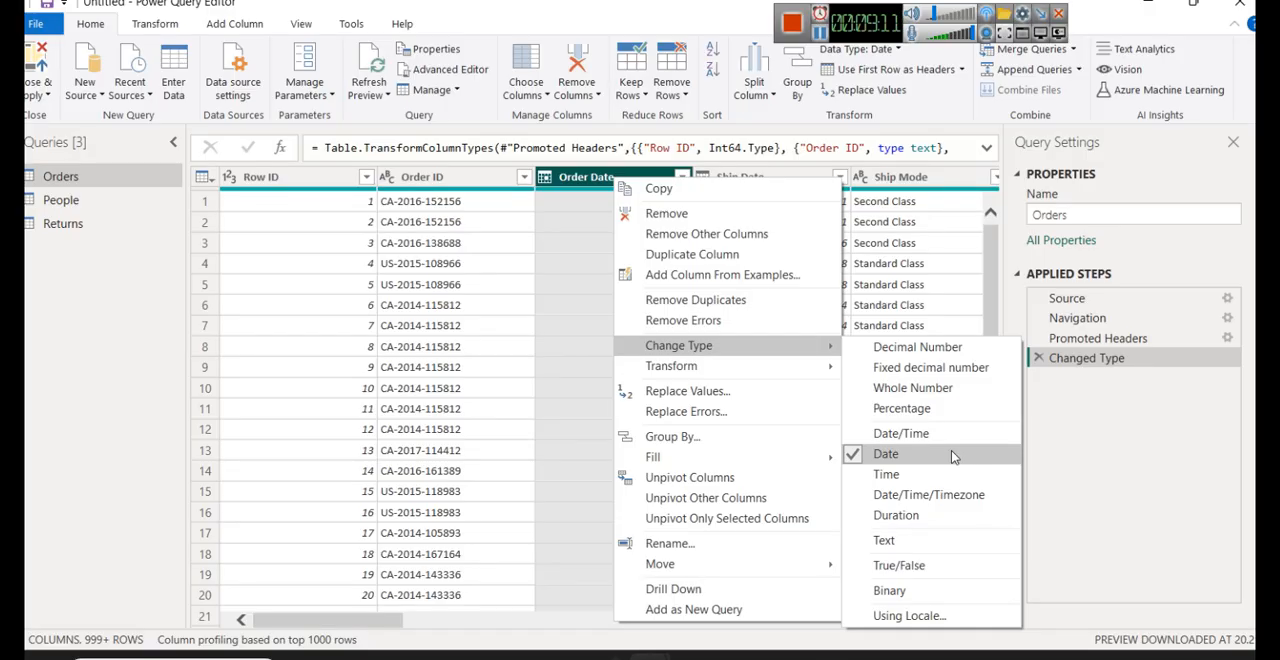
left_click(780, 178)
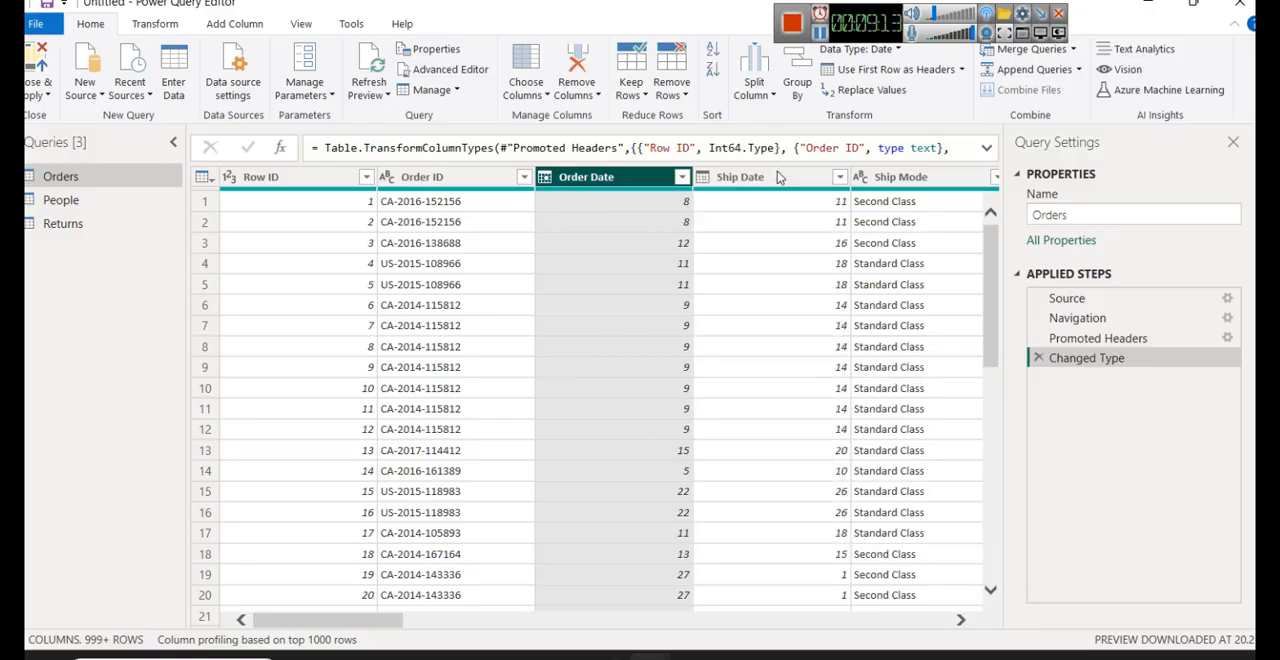
right_click(780, 178)
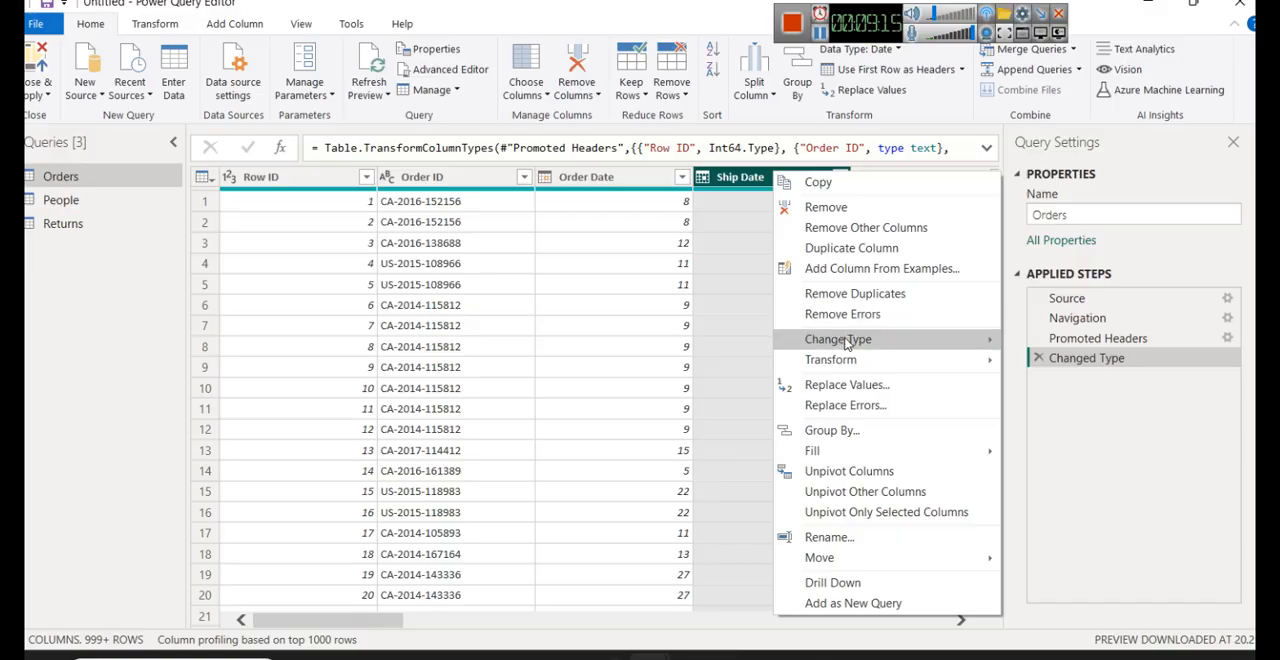
mouse_move(850, 345)
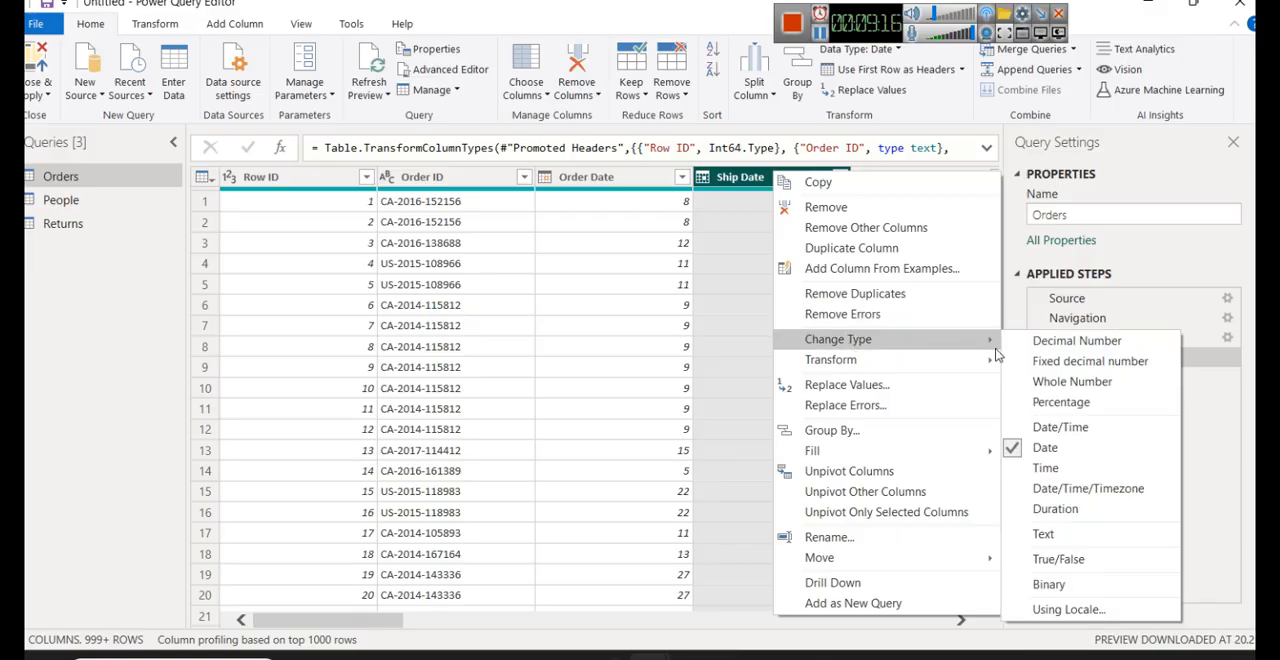
left_click(1060, 427)
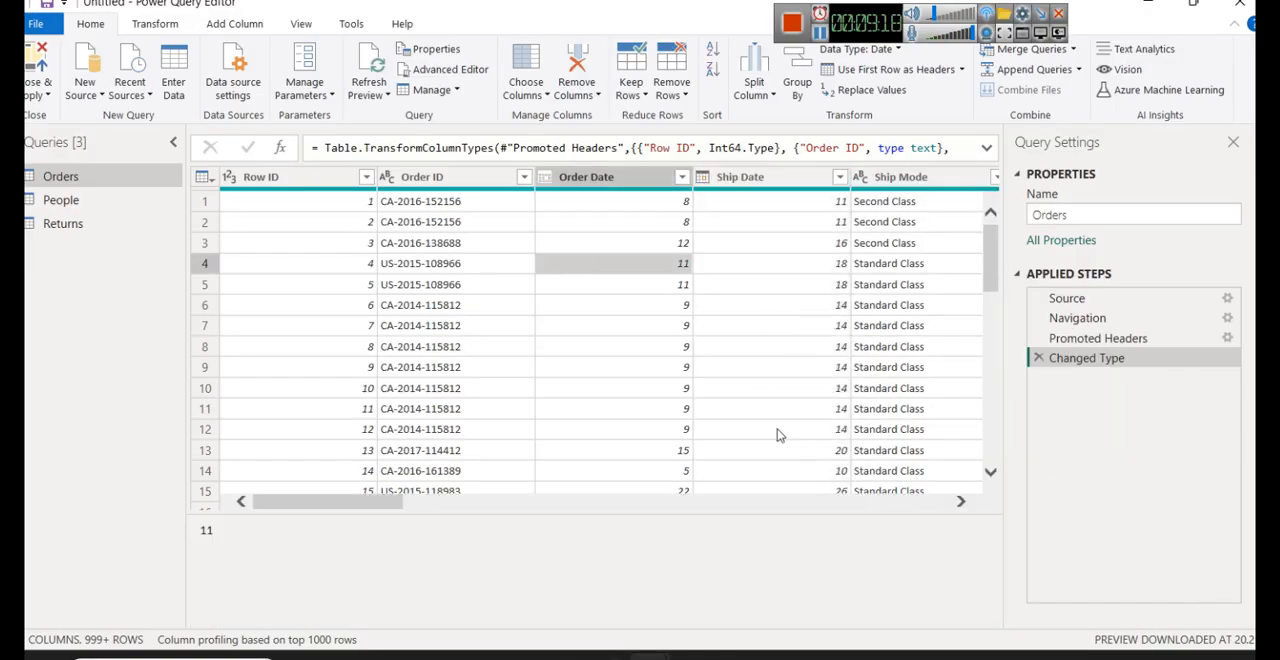
- Collapse the cell preview below the Orders table and check the Sales column's data type
left_click(868, 505)
left_click(868, 507)
left_click(868, 507)
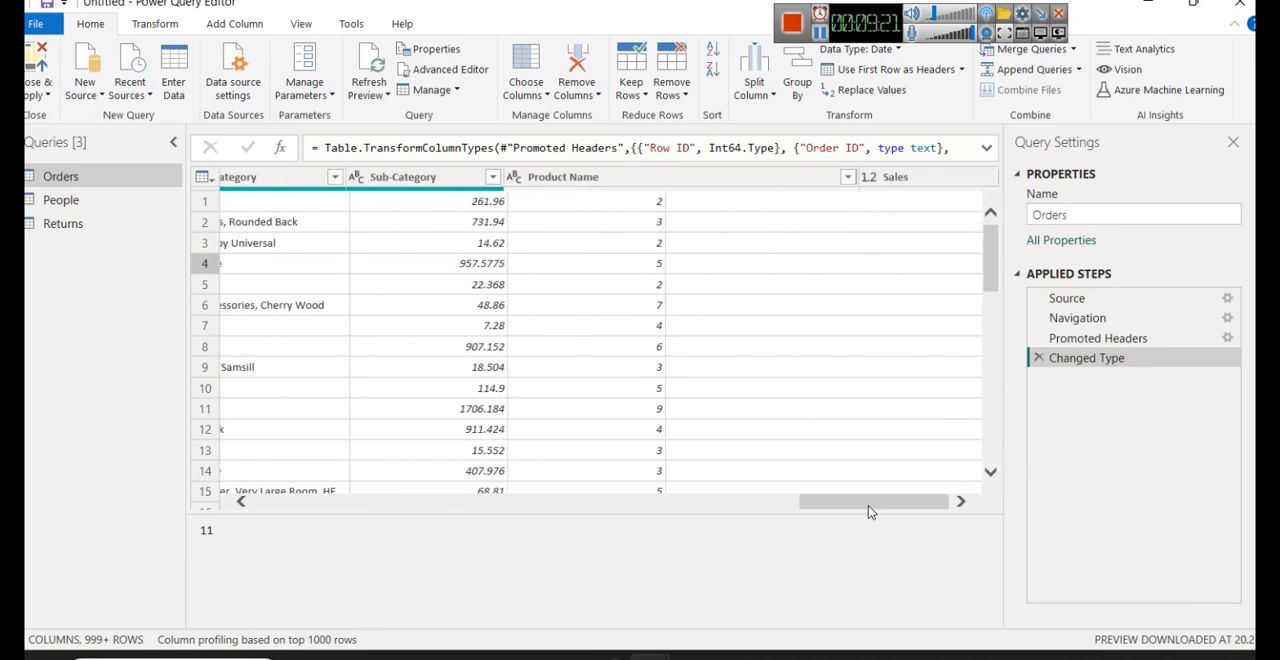
left_click(868, 507)
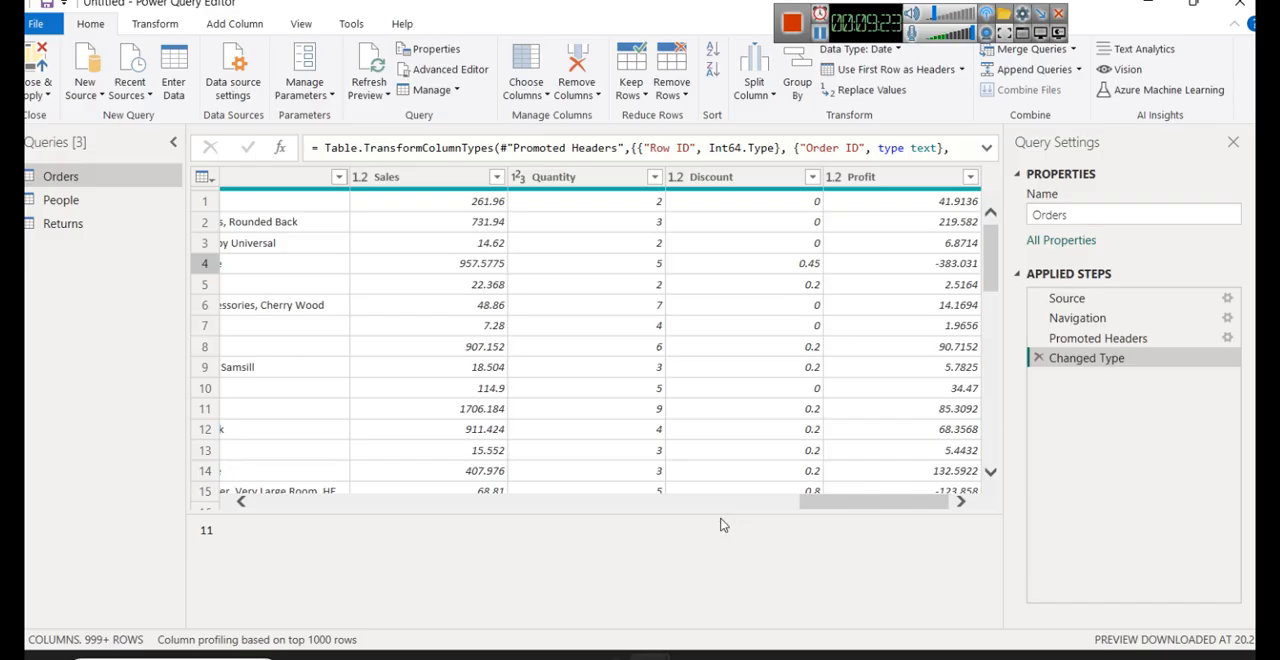
left_click_drag(720, 514, 710, 624)
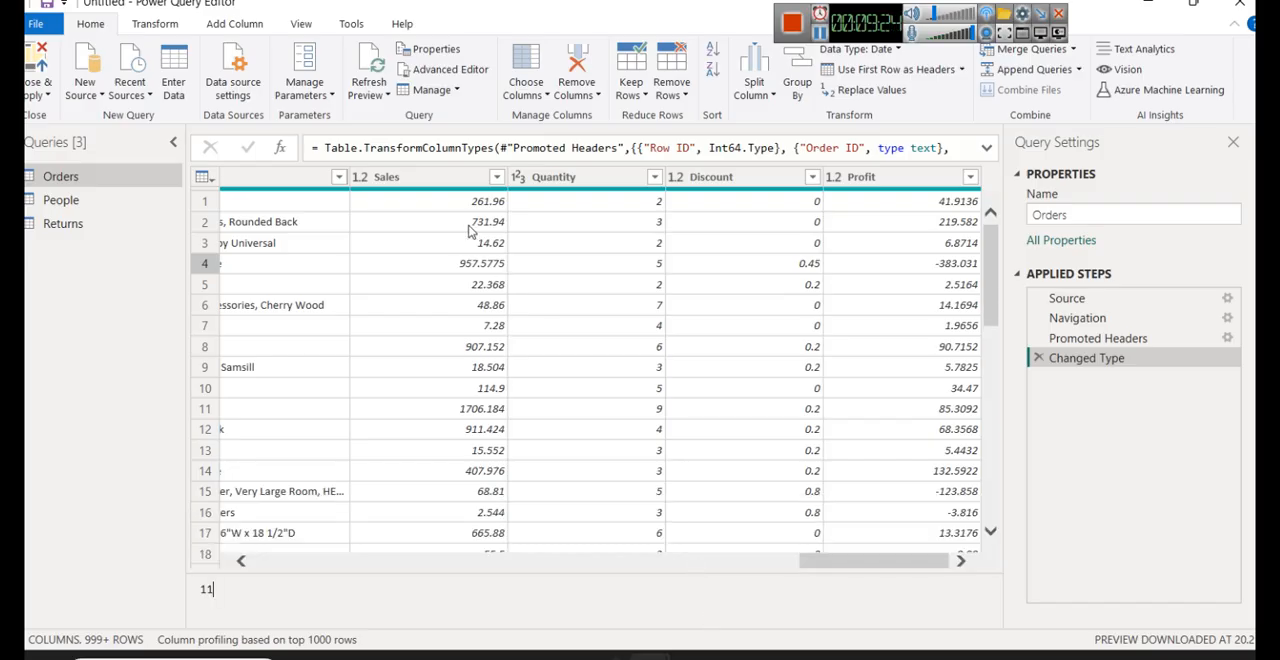
left_click(424, 186)
right_click(383, 179)
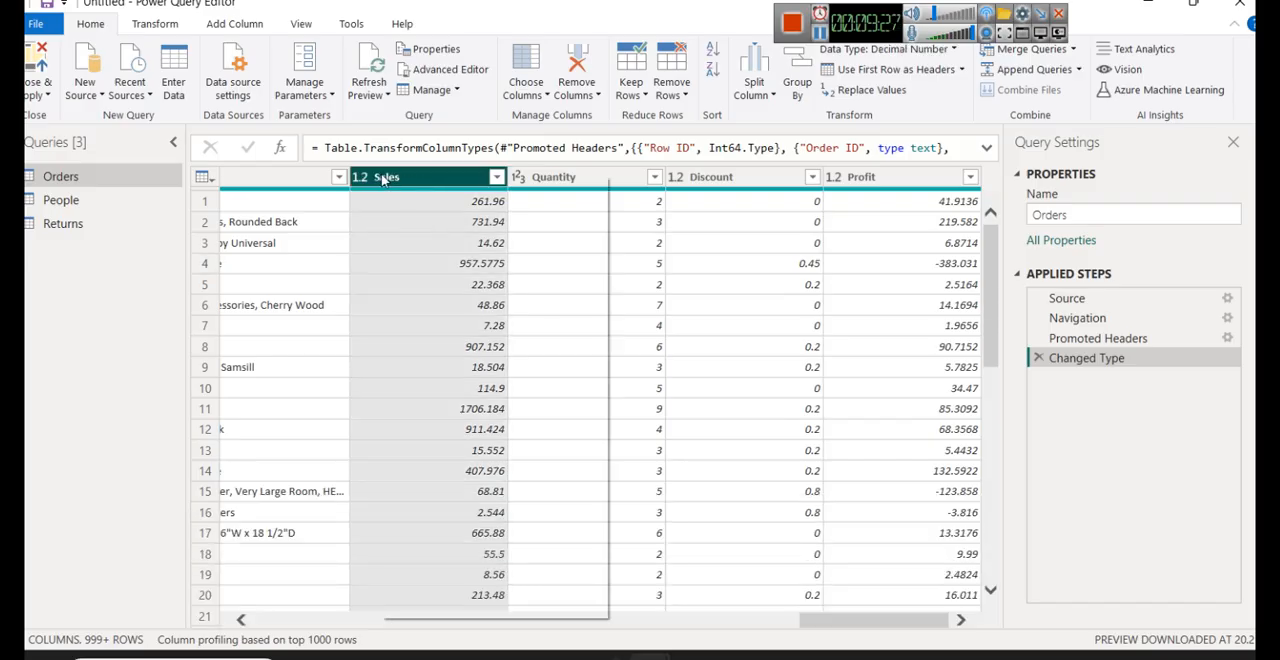
mouse_move(590, 343)
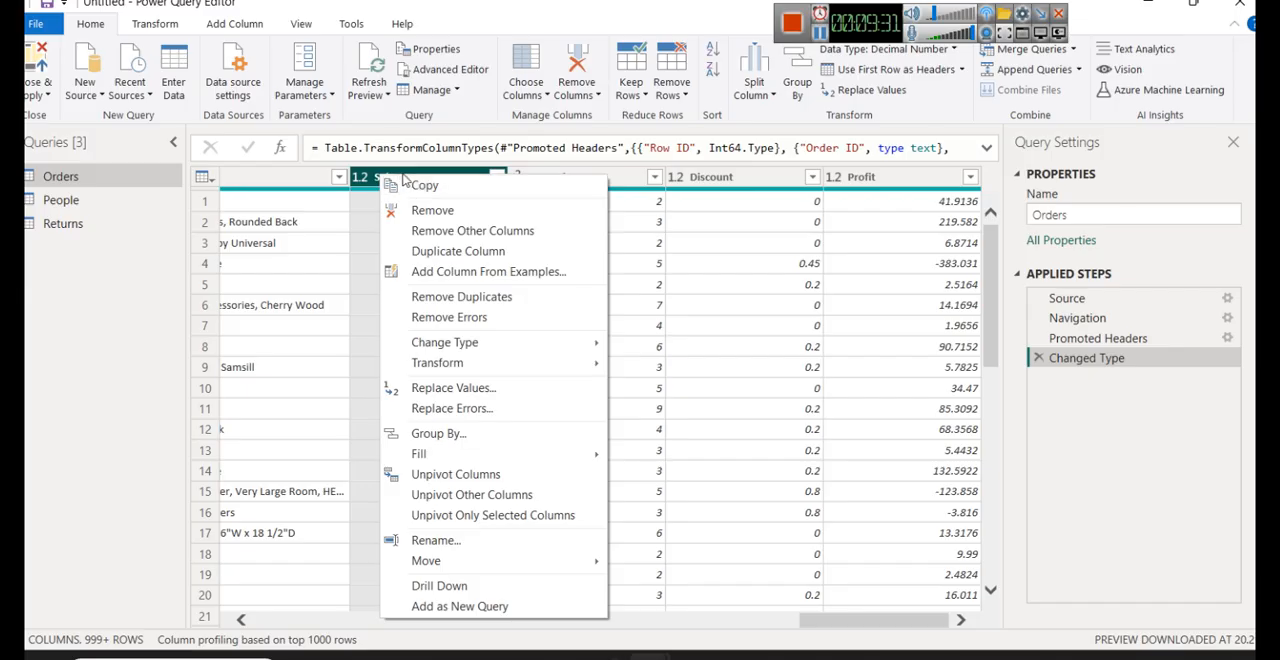
left_click(401, 176)
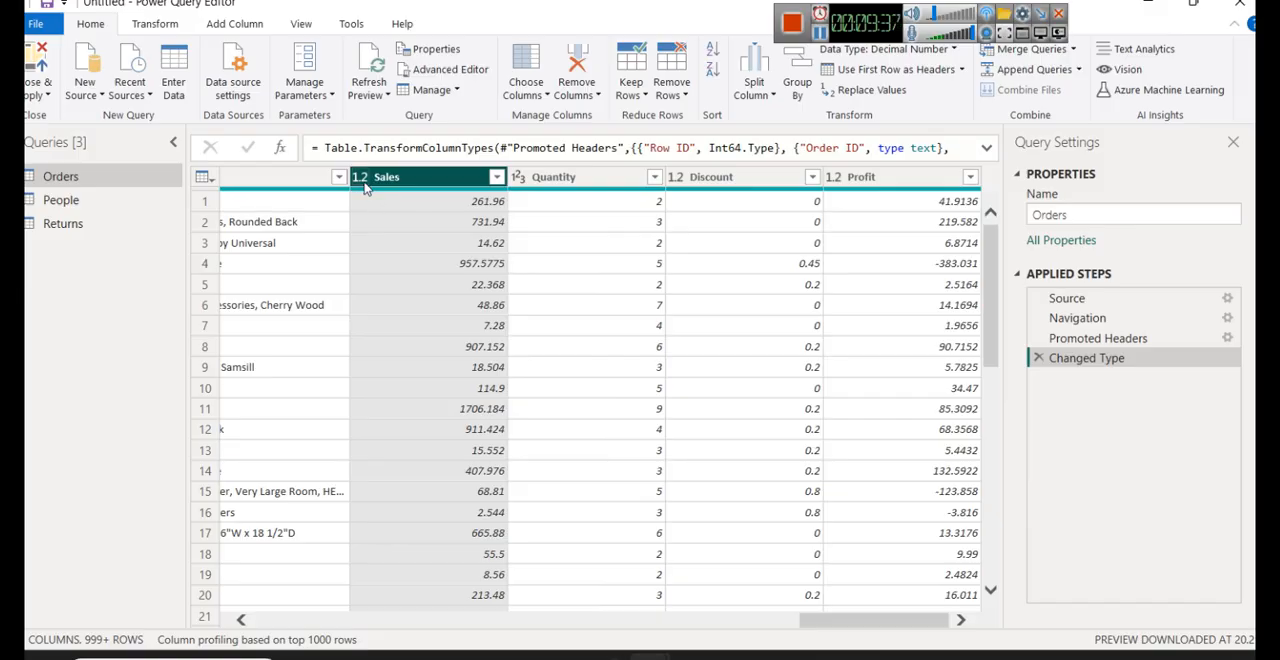
- Check the data types of the Quantity, Discount and Profit columns in the Orders query
left_click(567, 182)
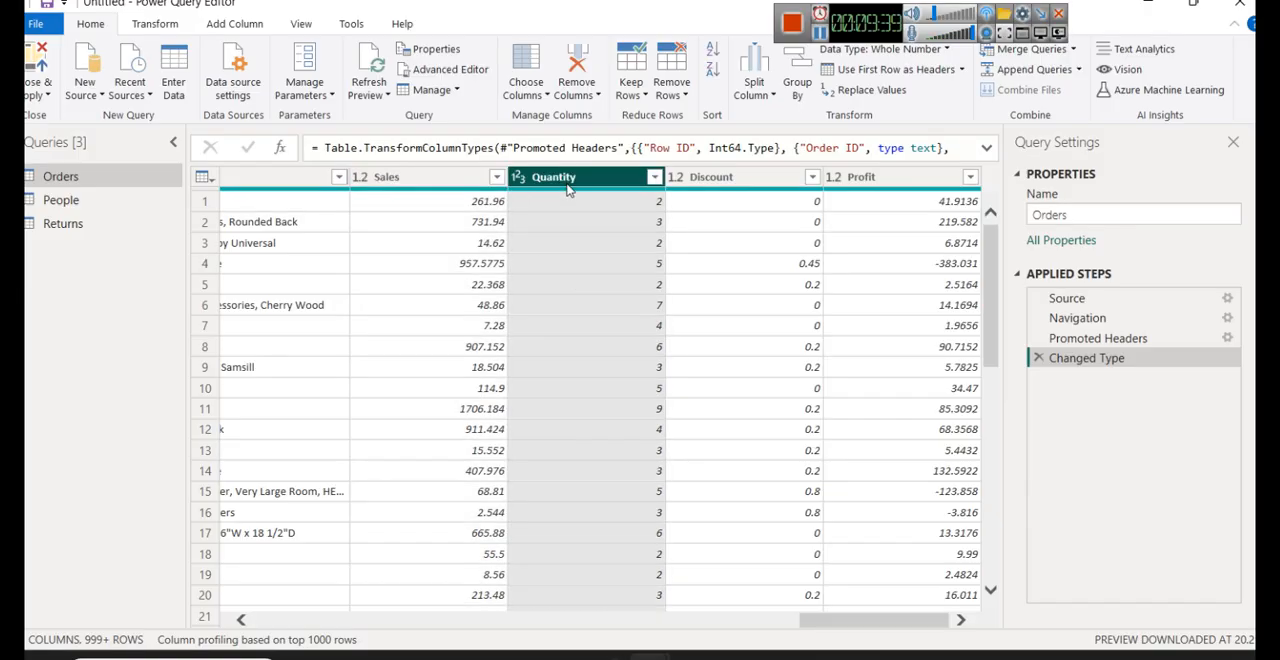
right_click(567, 184)
mouse_move(680, 349)
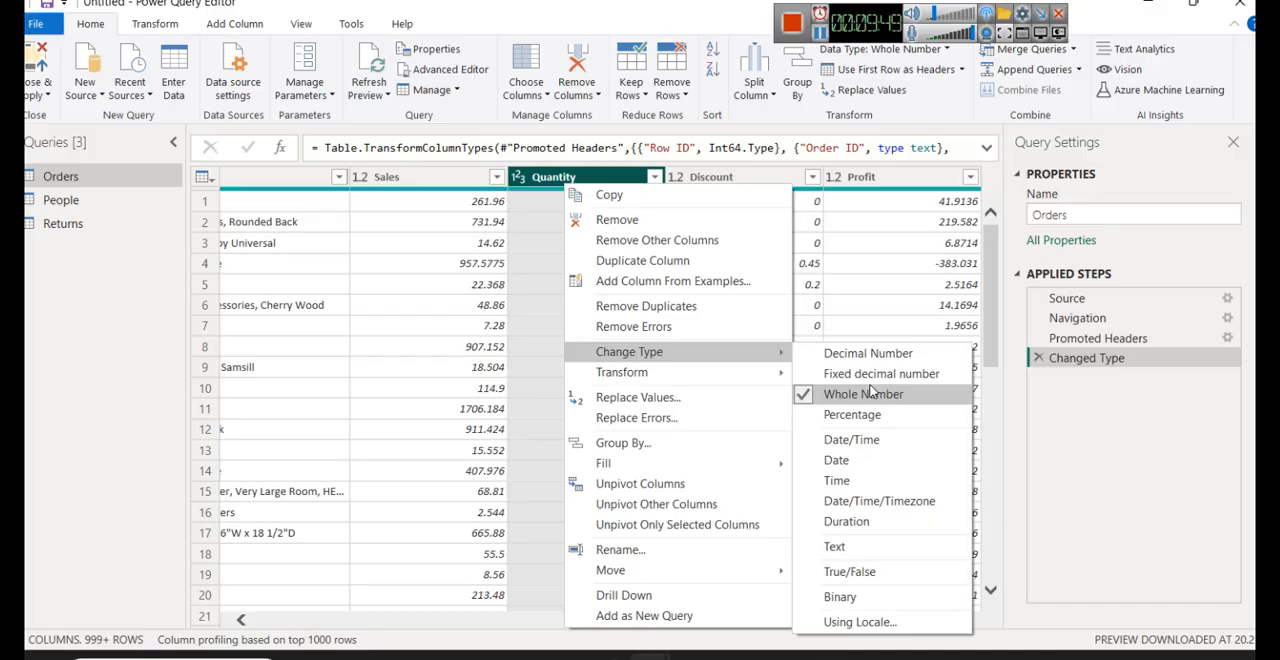
left_click(1075, 467)
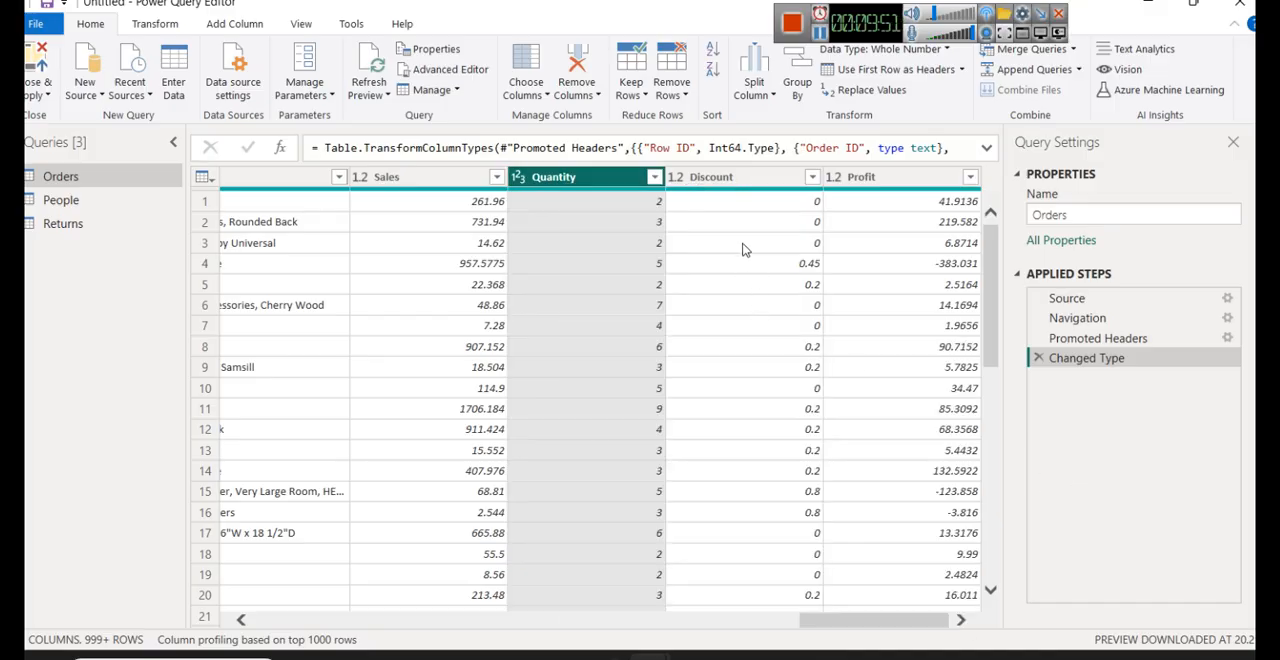
left_click(730, 180)
right_click(730, 183)
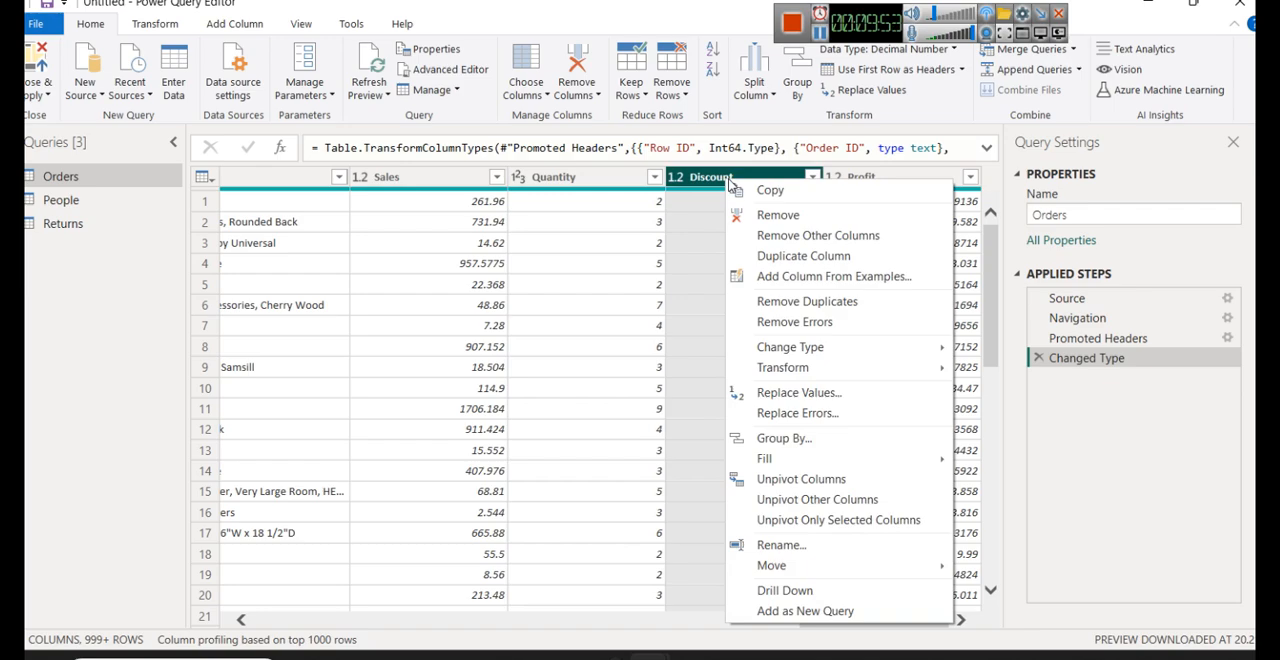
mouse_move(880, 349)
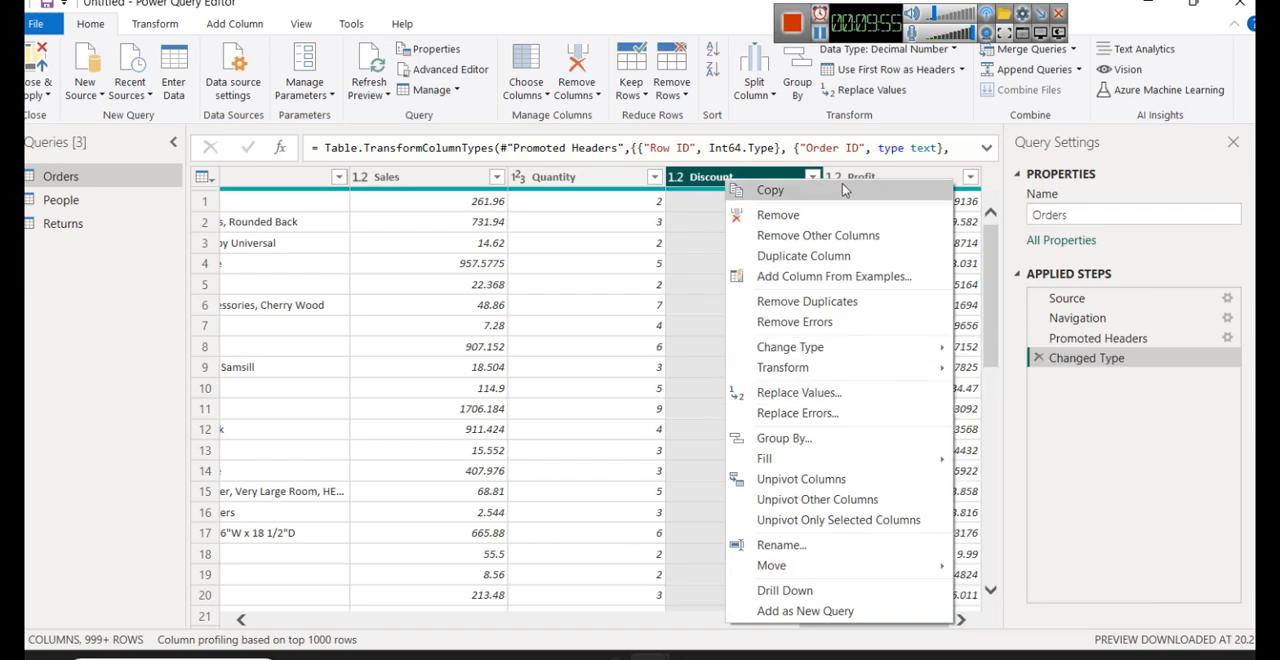
left_click(848, 172)
right_click(850, 168)
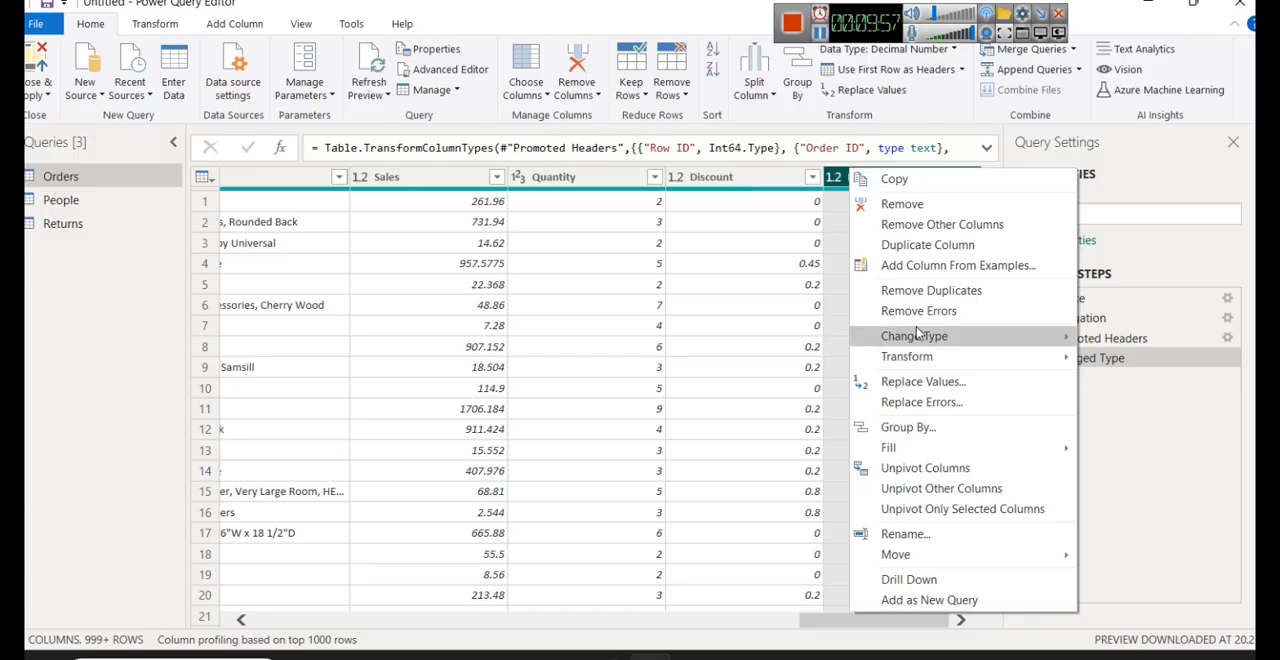
mouse_move(915, 338)
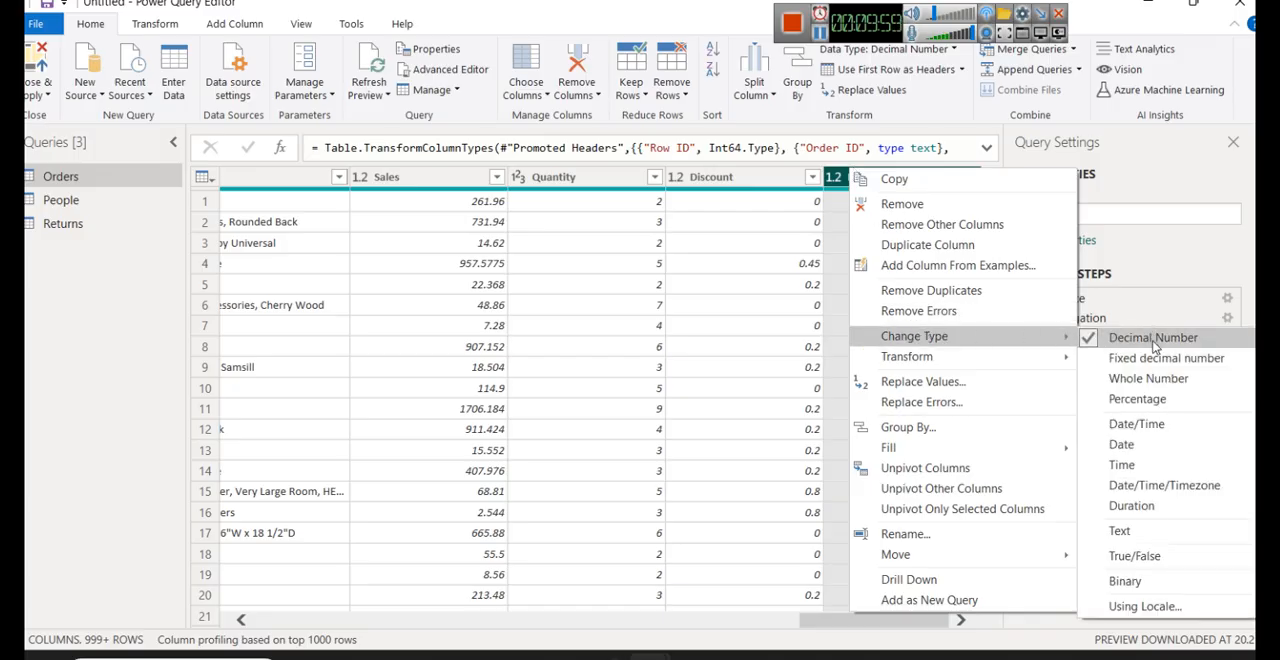
left_click(1148, 173)
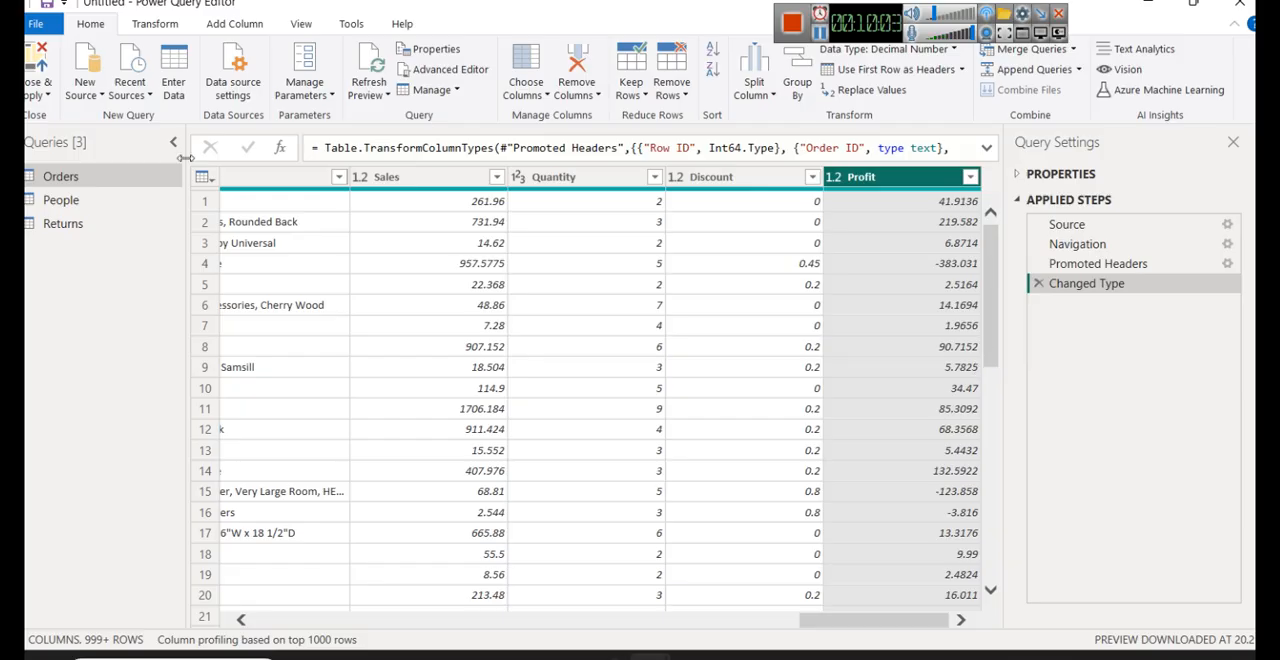
- Split the Orders query's Customer Name column by the Space delimiter at each occurrence of the delimiter
left_click(154, 26)
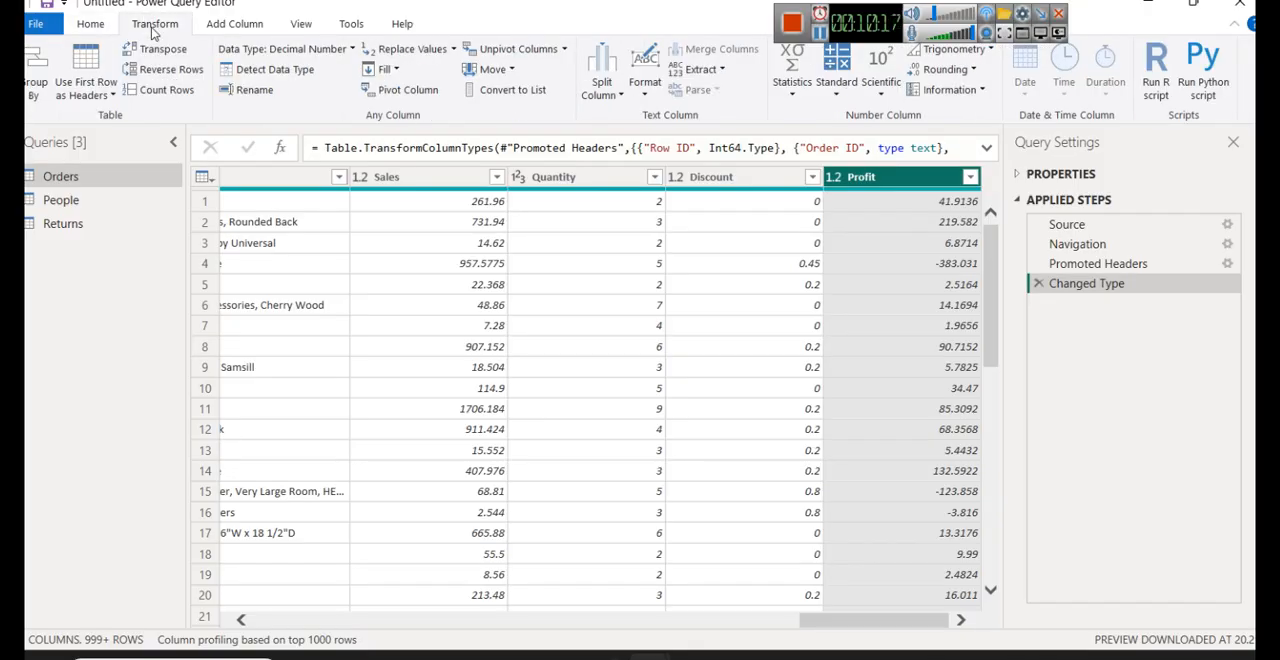
left_click(246, 28)
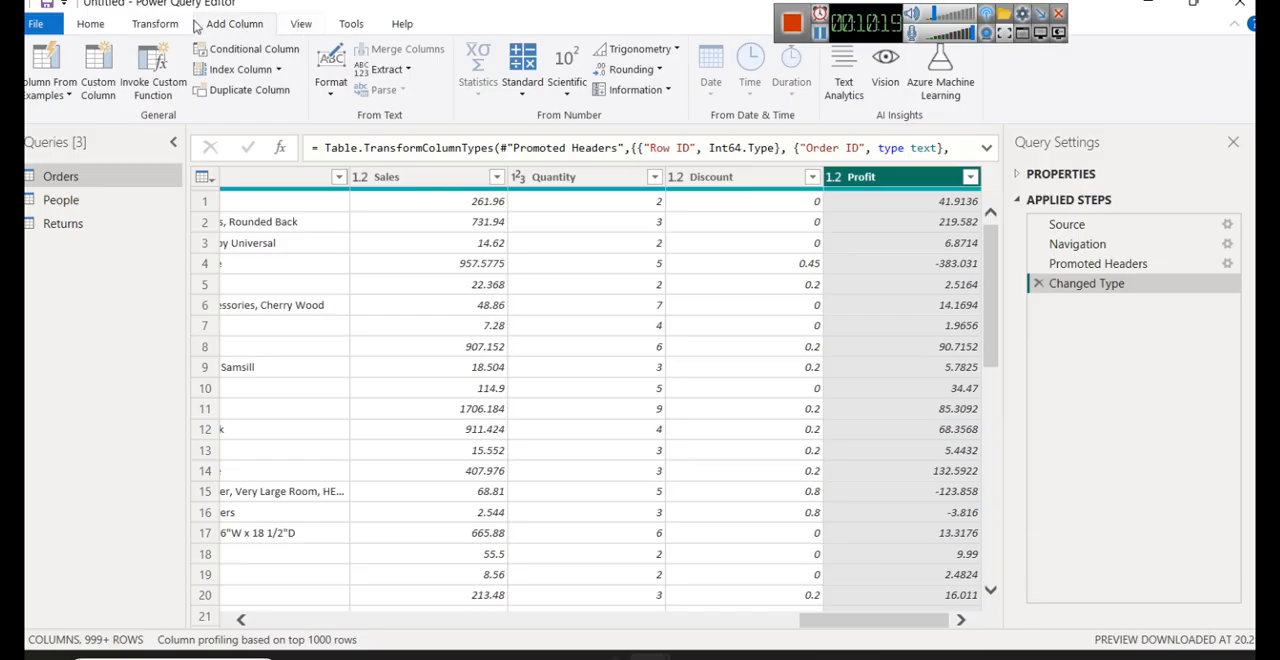
left_click(155, 24)
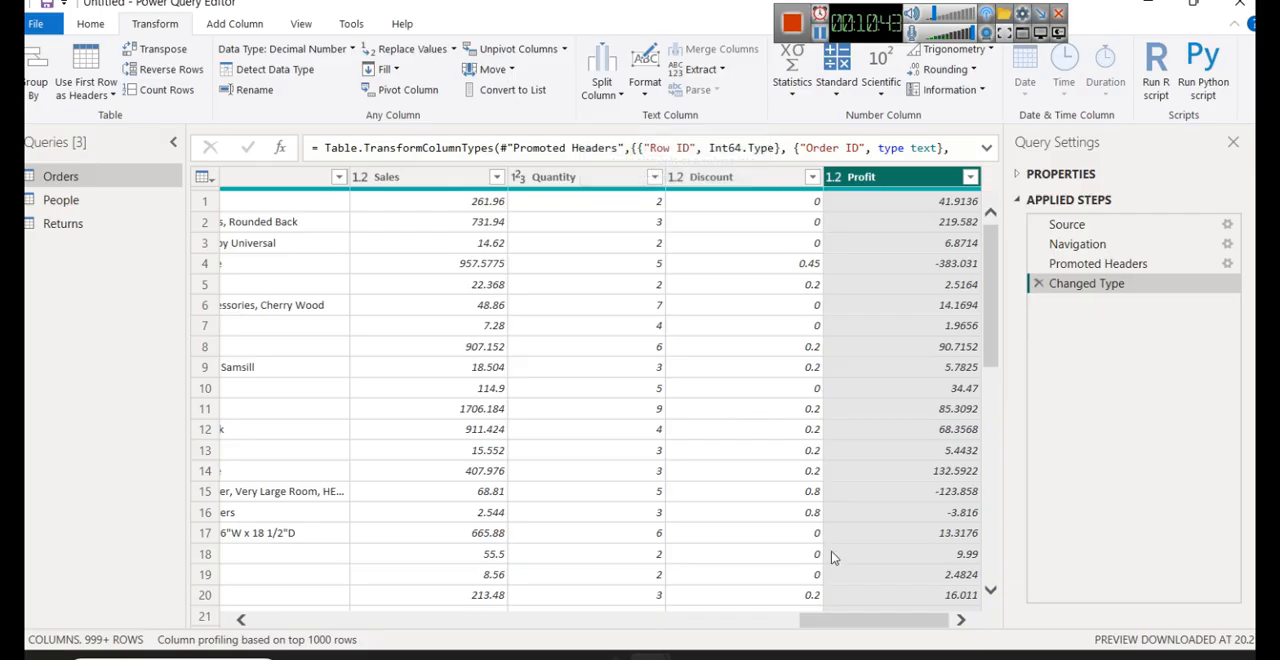
left_click_drag(854, 627, 470, 625)
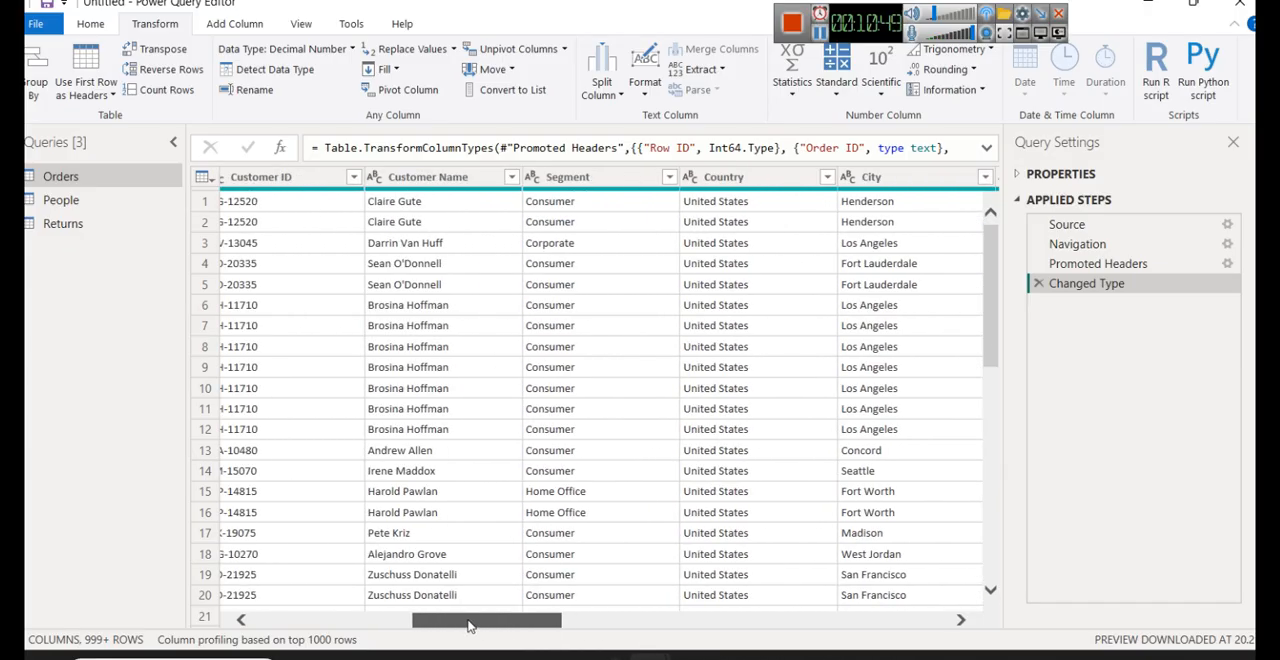
left_click(416, 182)
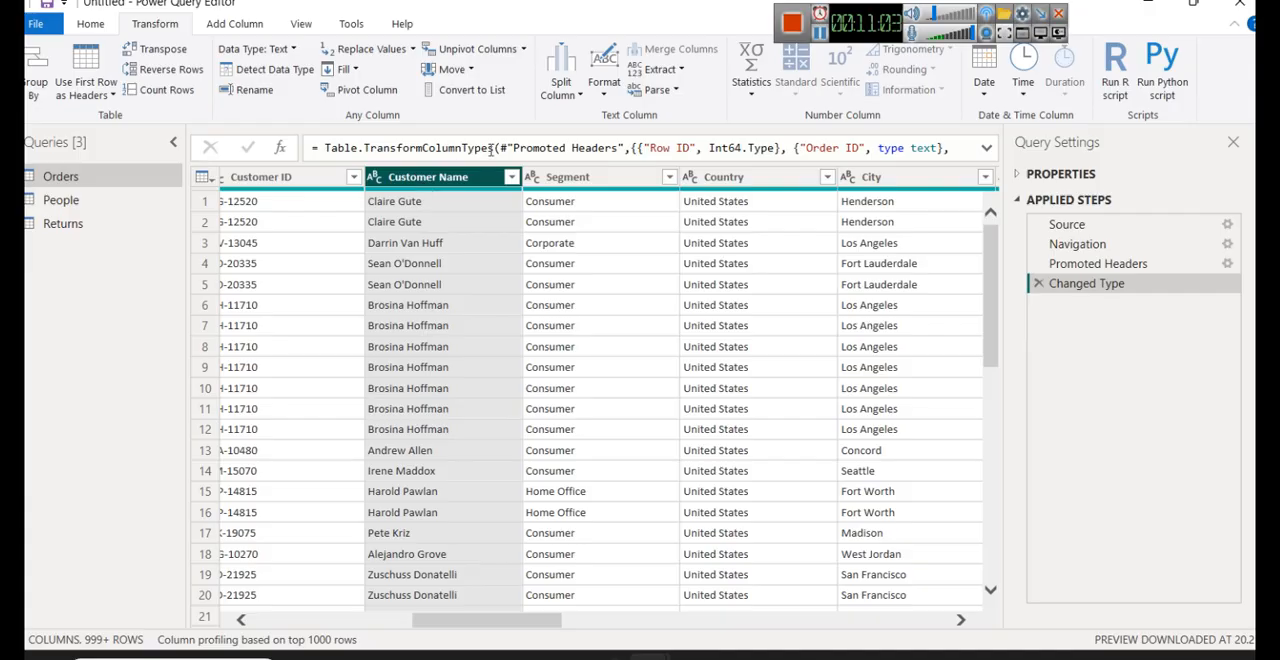
left_click(560, 82)
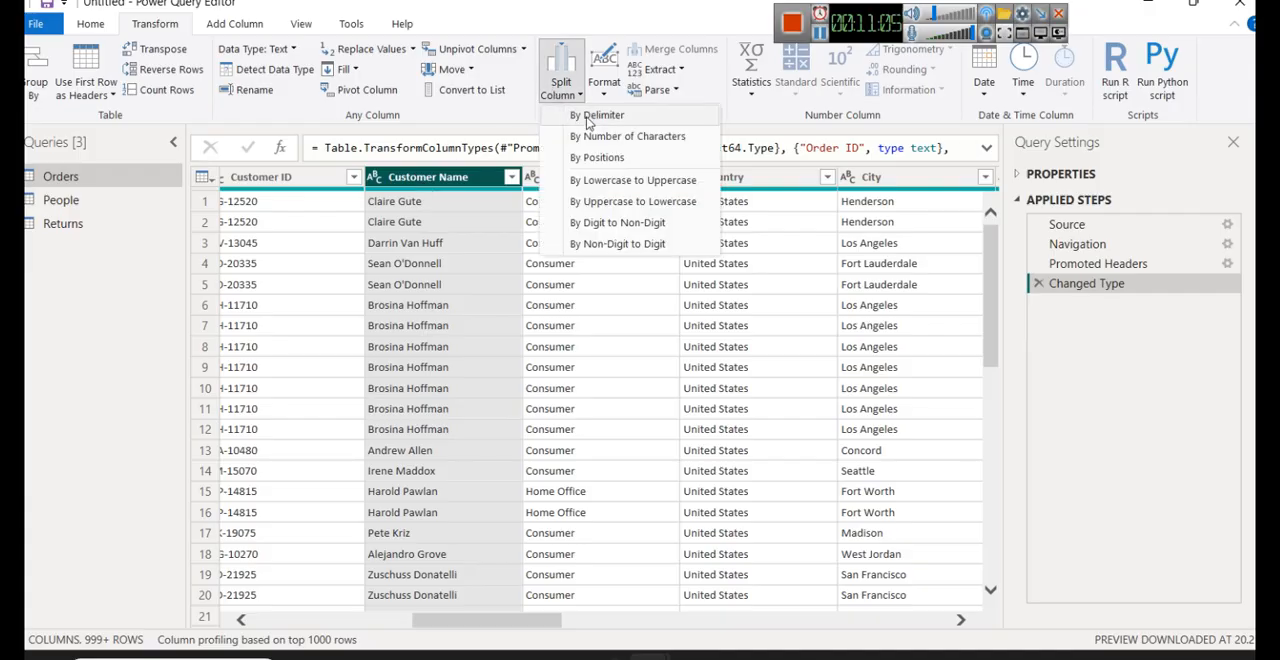
left_click(592, 117)
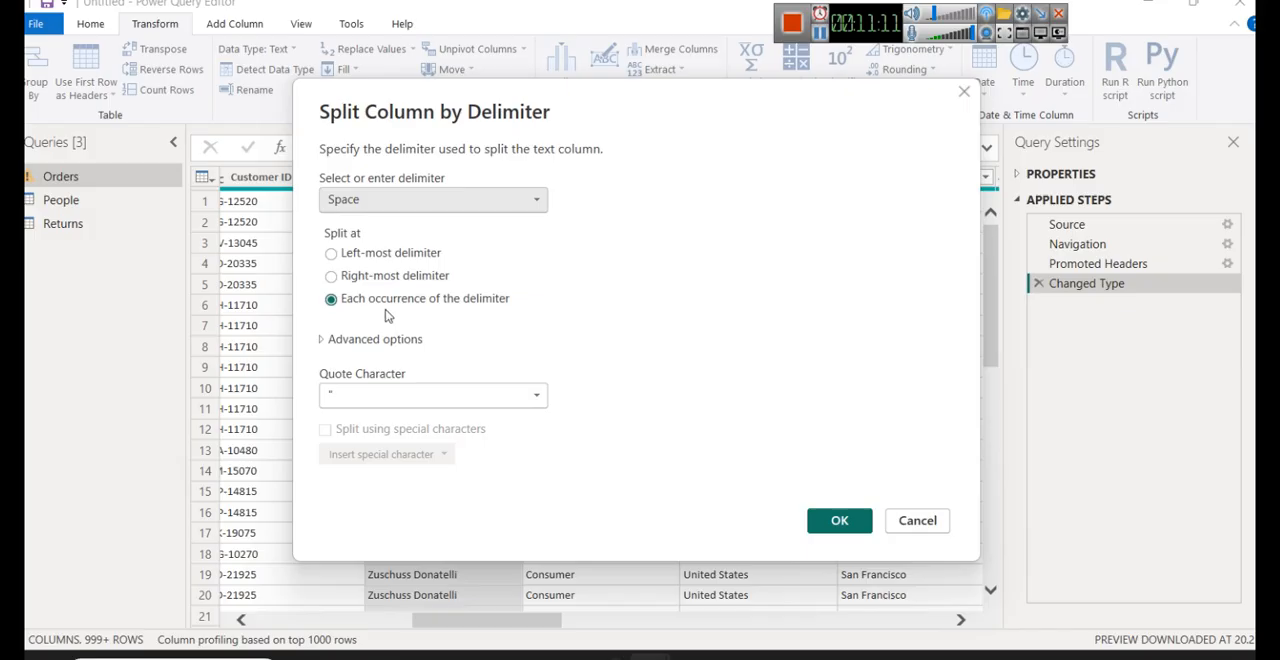
left_click(824, 528)
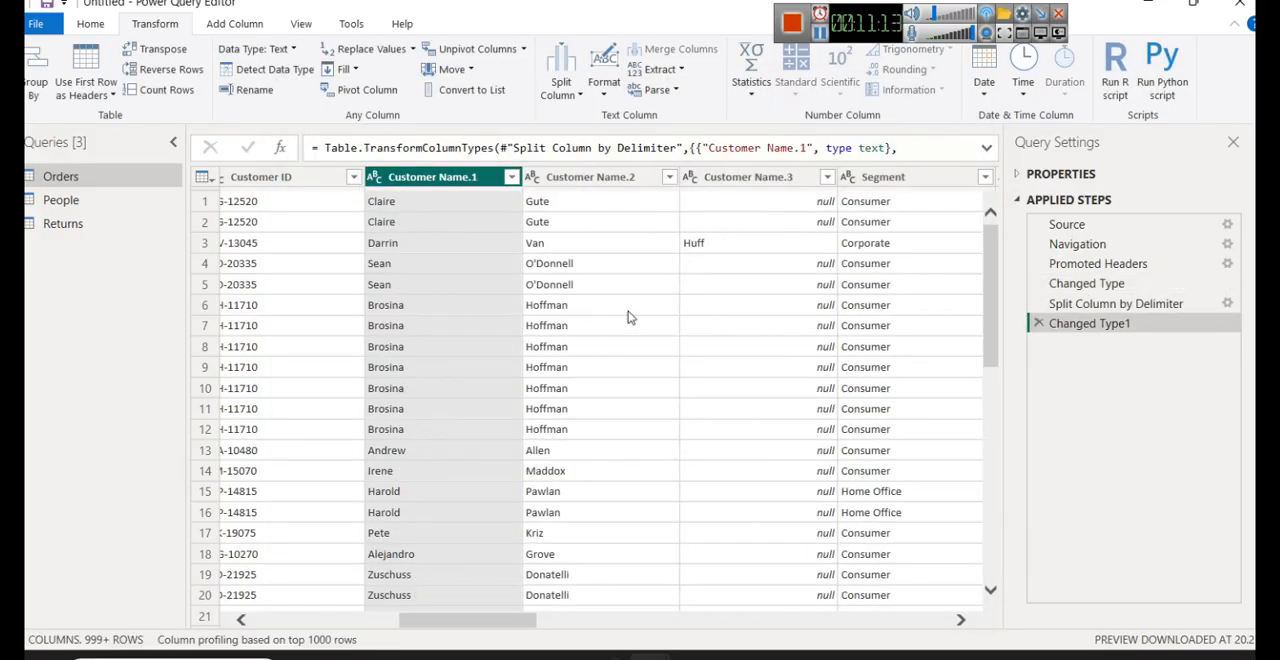
- Examine the name parts in the columns produced by the Customer Name split
left_click(402, 206)
left_click(592, 180)
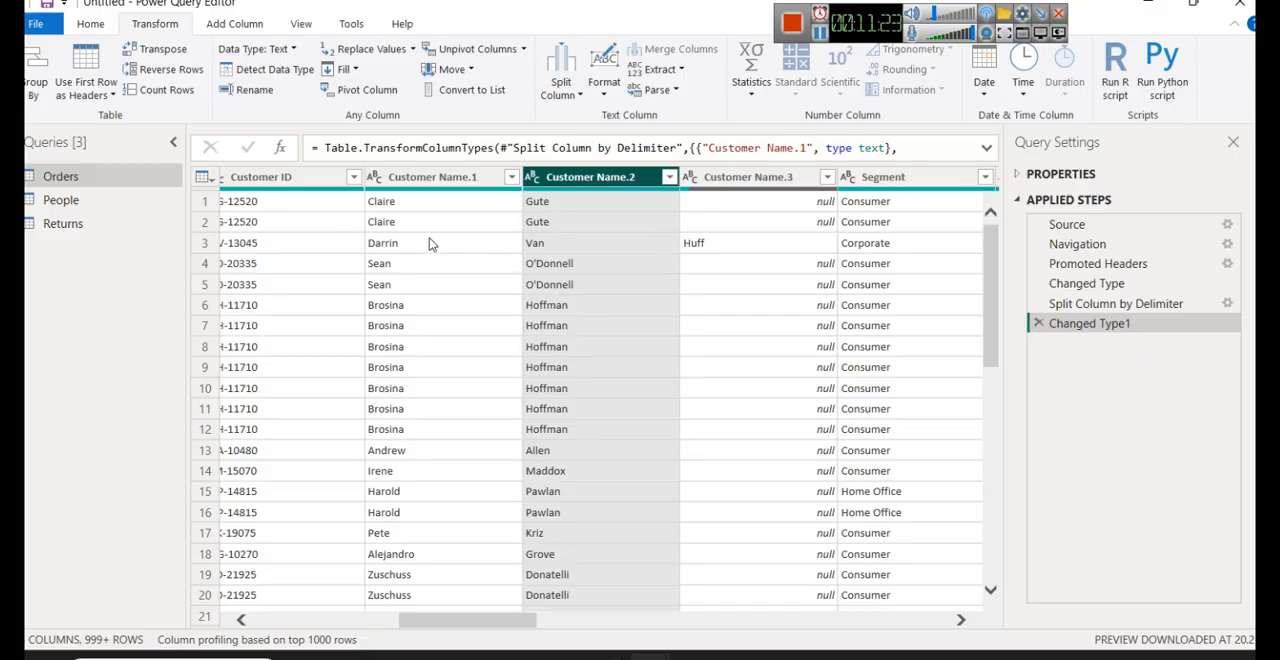
left_click(748, 182)
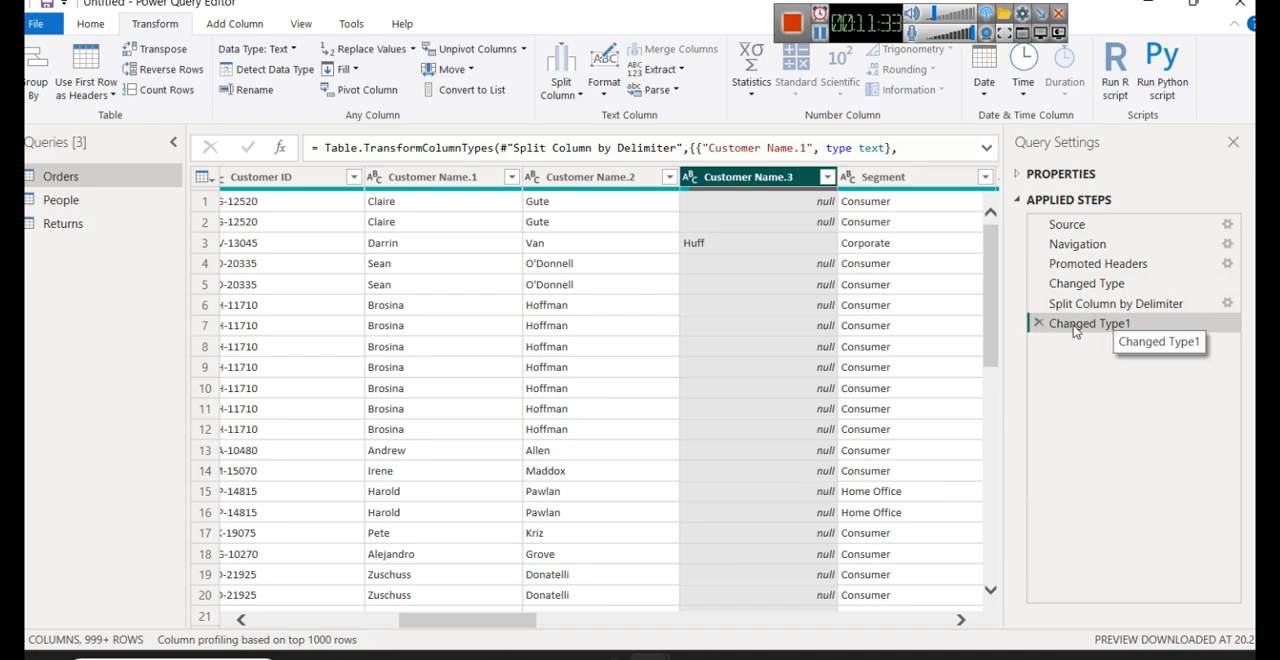
- Remove the Changed Type1 and Split Column by Delimiter steps from the Orders query and select the Customer Name column
left_click(1038, 324)
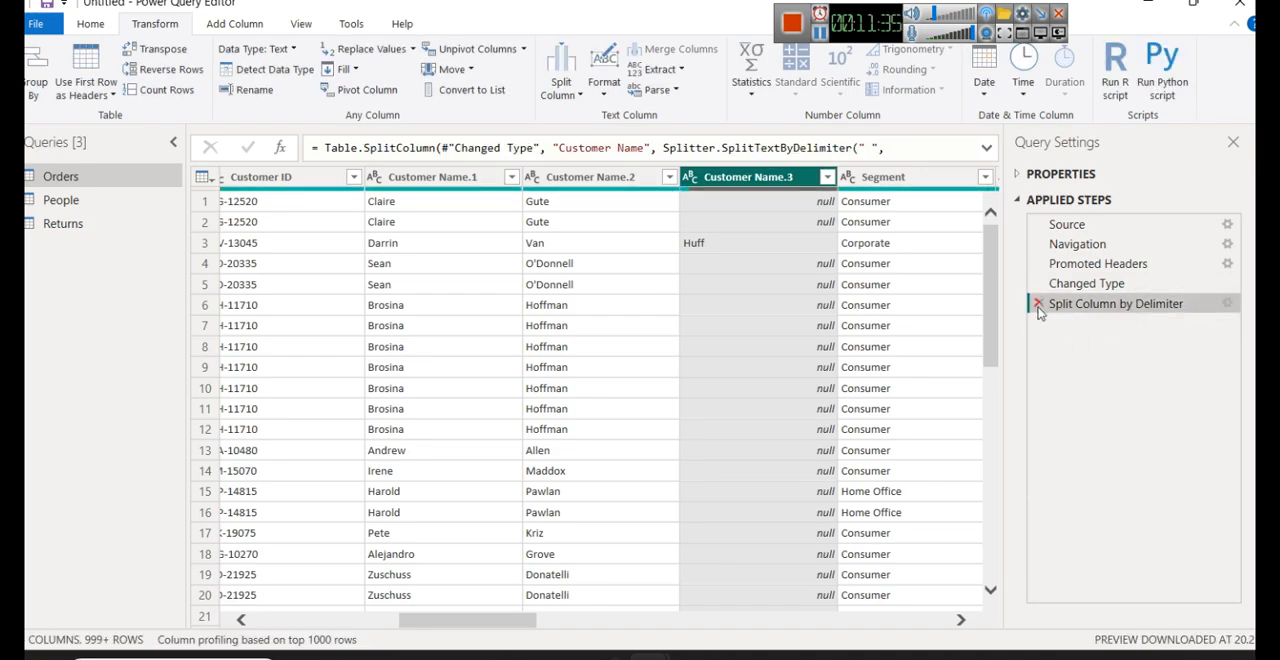
left_click(1038, 304)
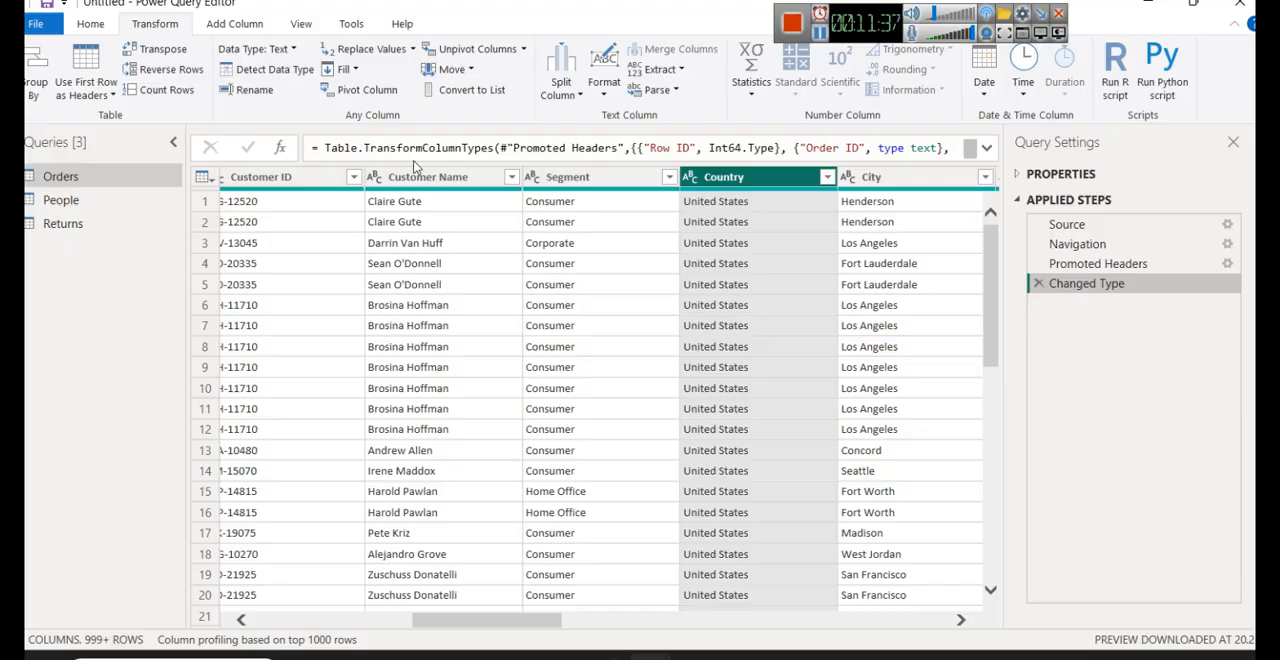
left_click(418, 176)
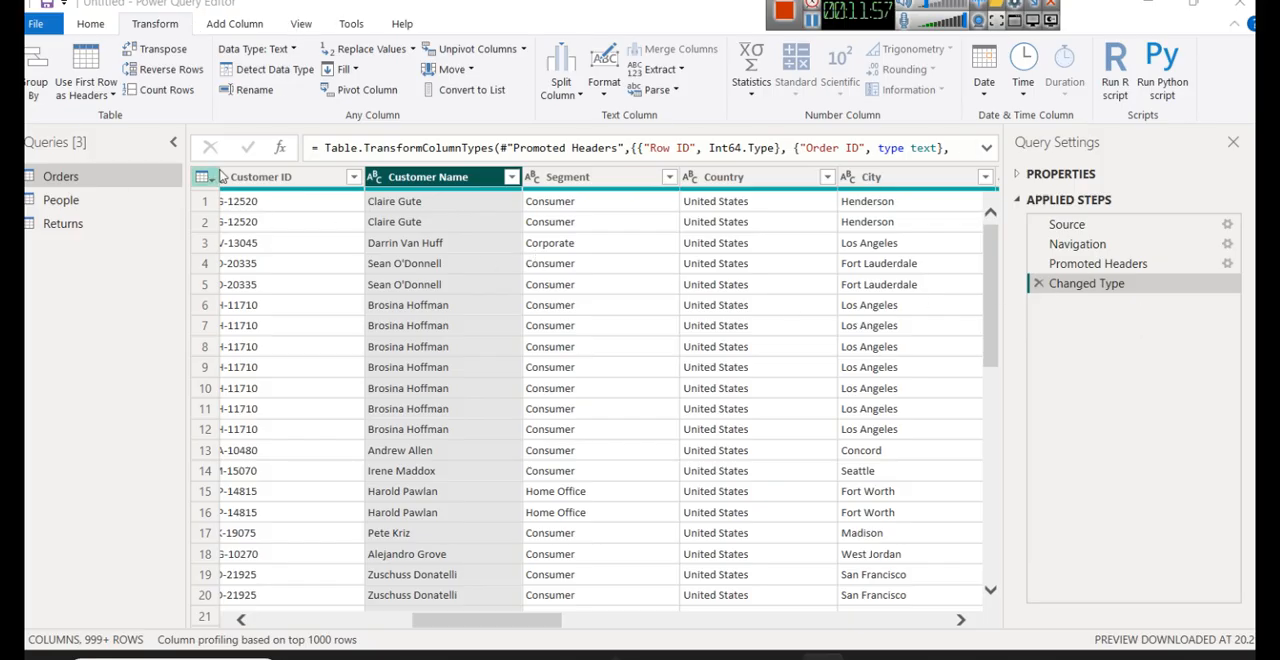
- Close the Power Query Editor and load the Orders, People and Returns queries into the report
left_click(90, 26)
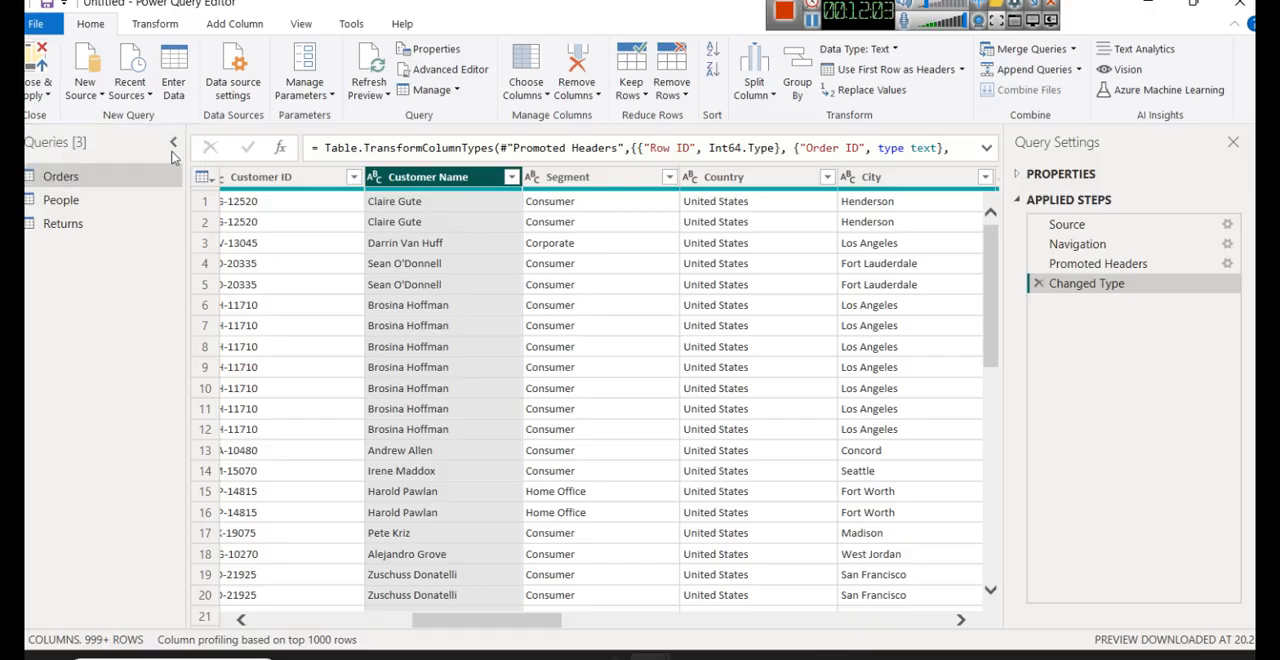
left_click(46, 96)
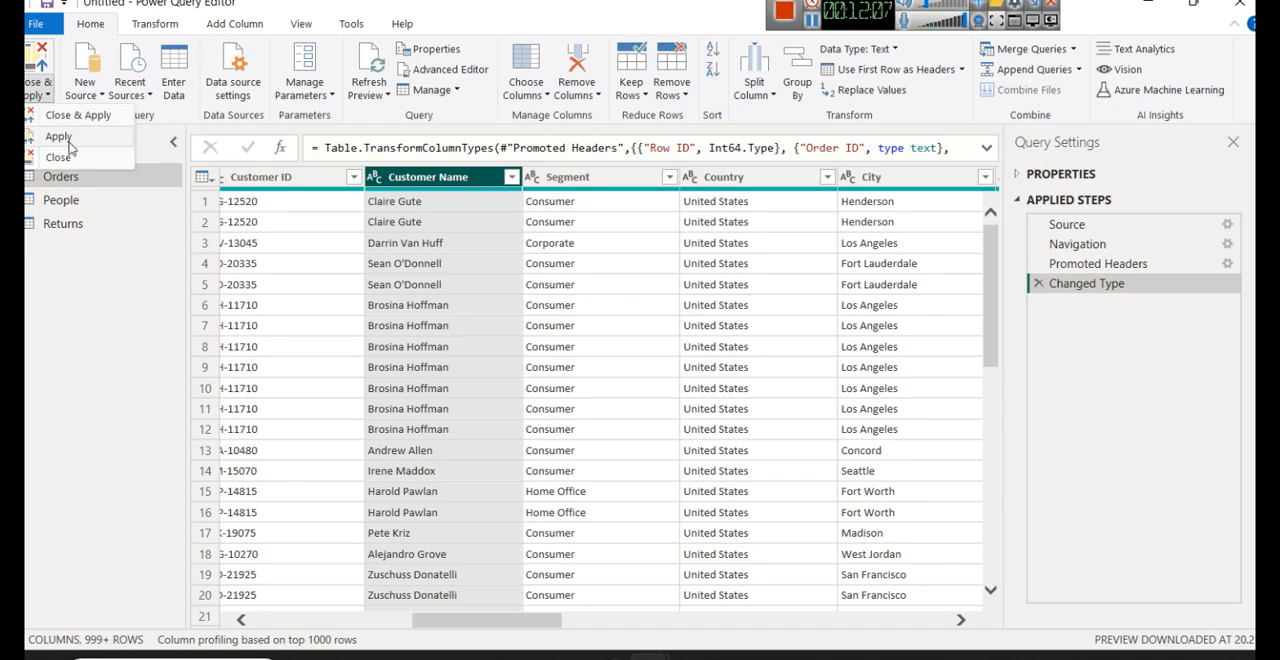
left_click(95, 160)
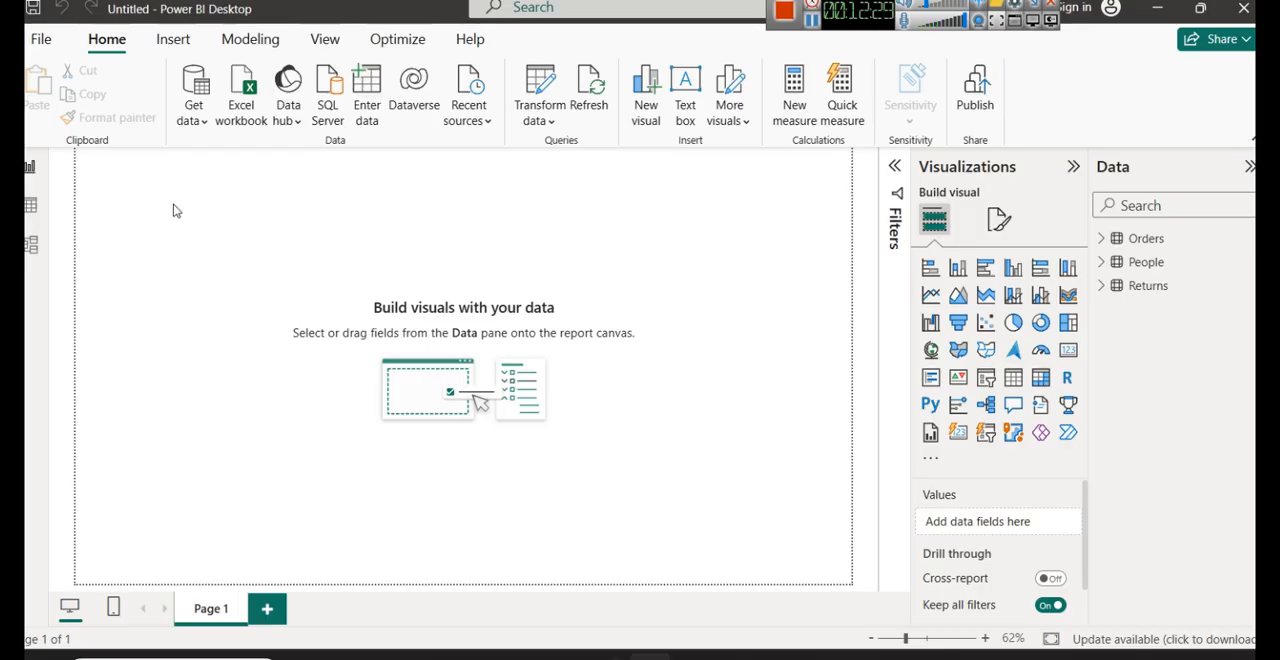
left_click_drag(171, 208, 788, 579)
left_click_drag(112, 174, 862, 562)
left_click_drag(156, 173, 695, 502)
- Switch to File Explorer and view the first HR dashboard image in the screenshots folder on New Volume (E:)
mouse_move(347, 656)
left_click(302, 593)
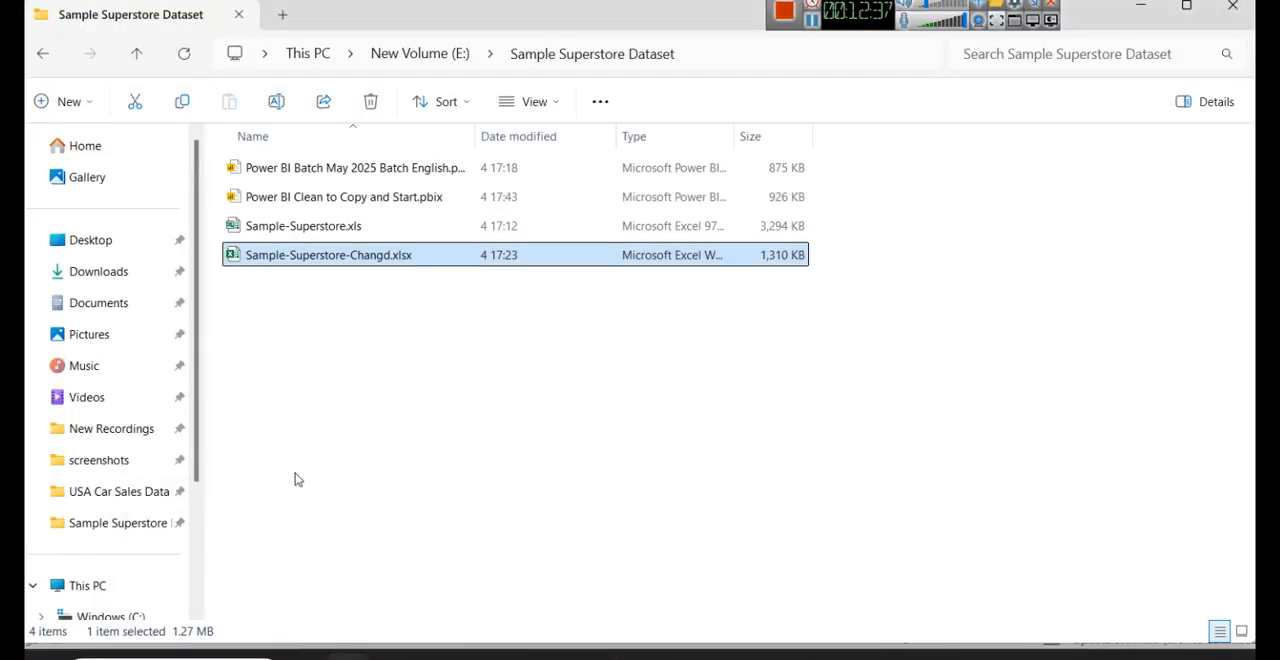
left_click(424, 56)
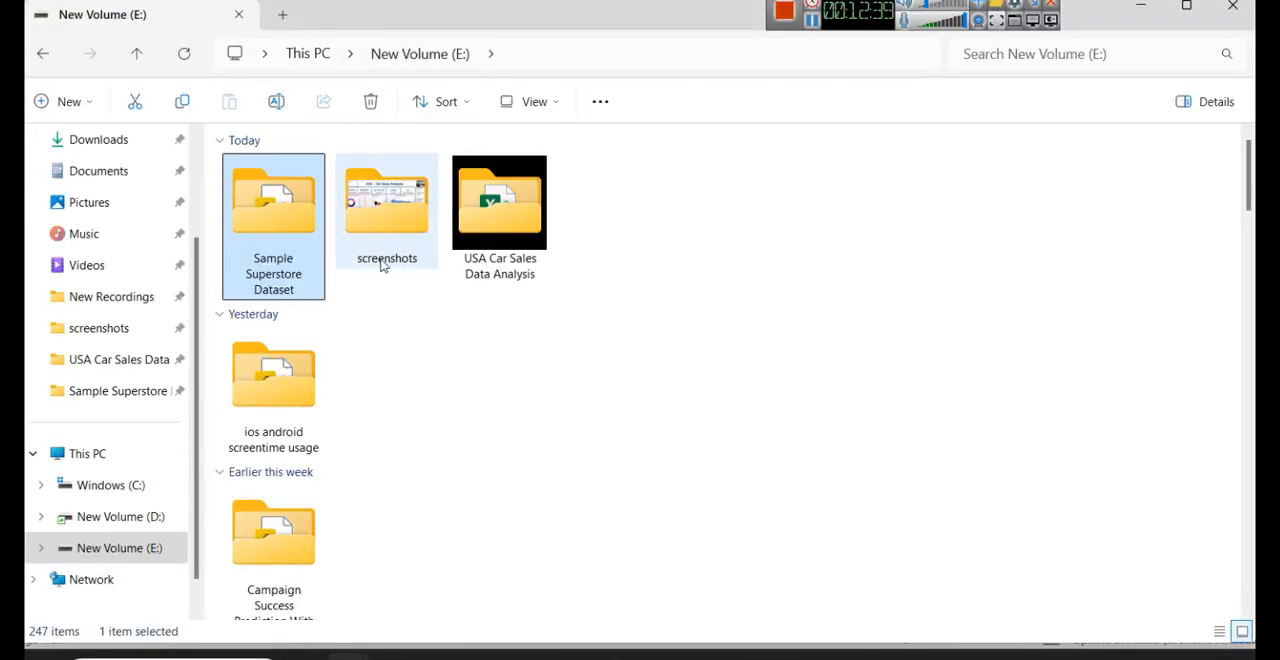
double_click(400, 240)
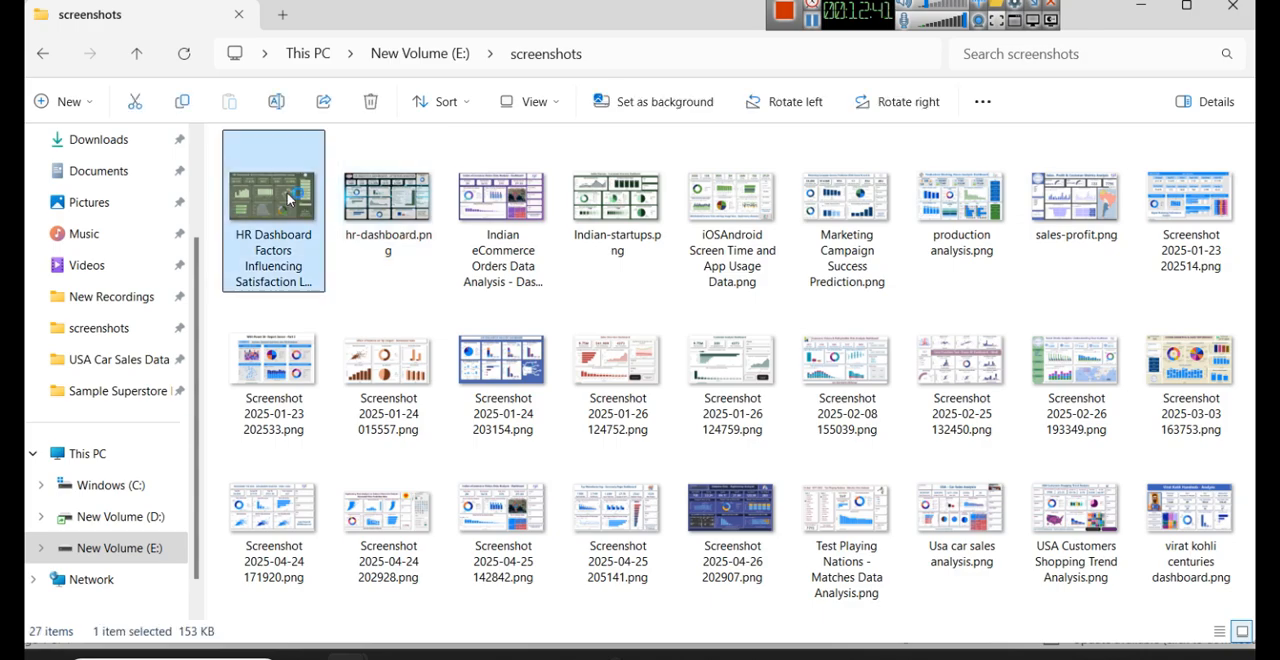
double_click(288, 198)
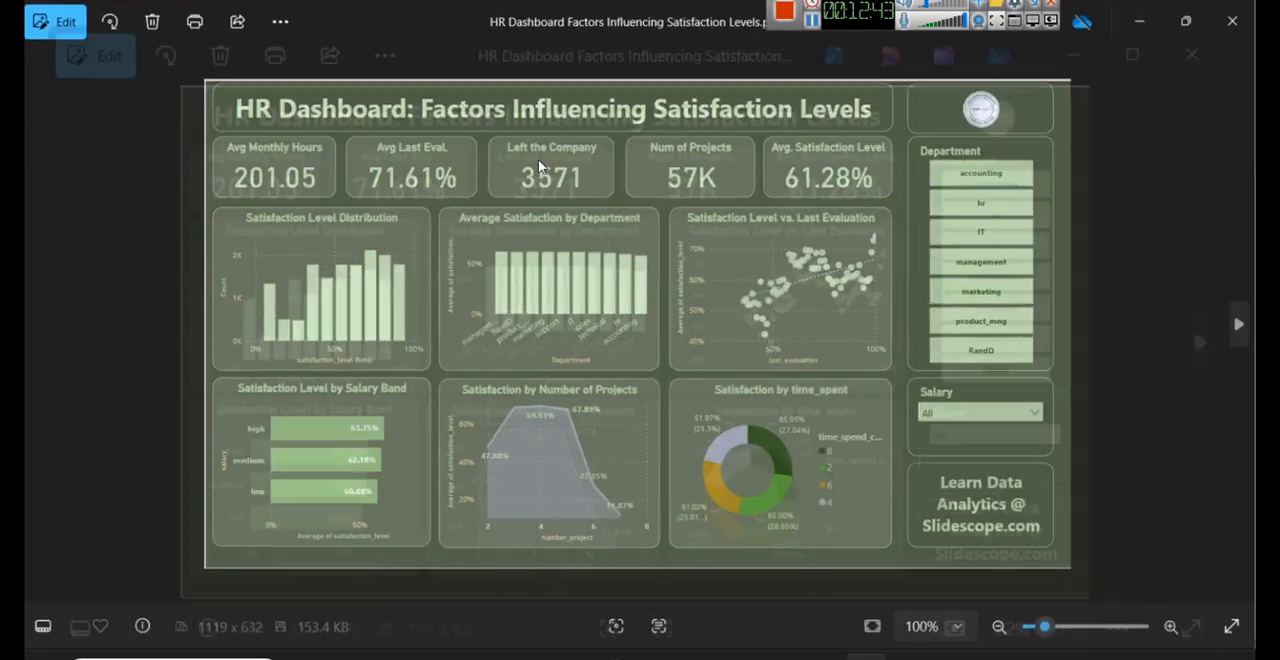
- Browse the following sample dashboard images in the folder and return to Power BI Desktop
key("Right")
key("Right")
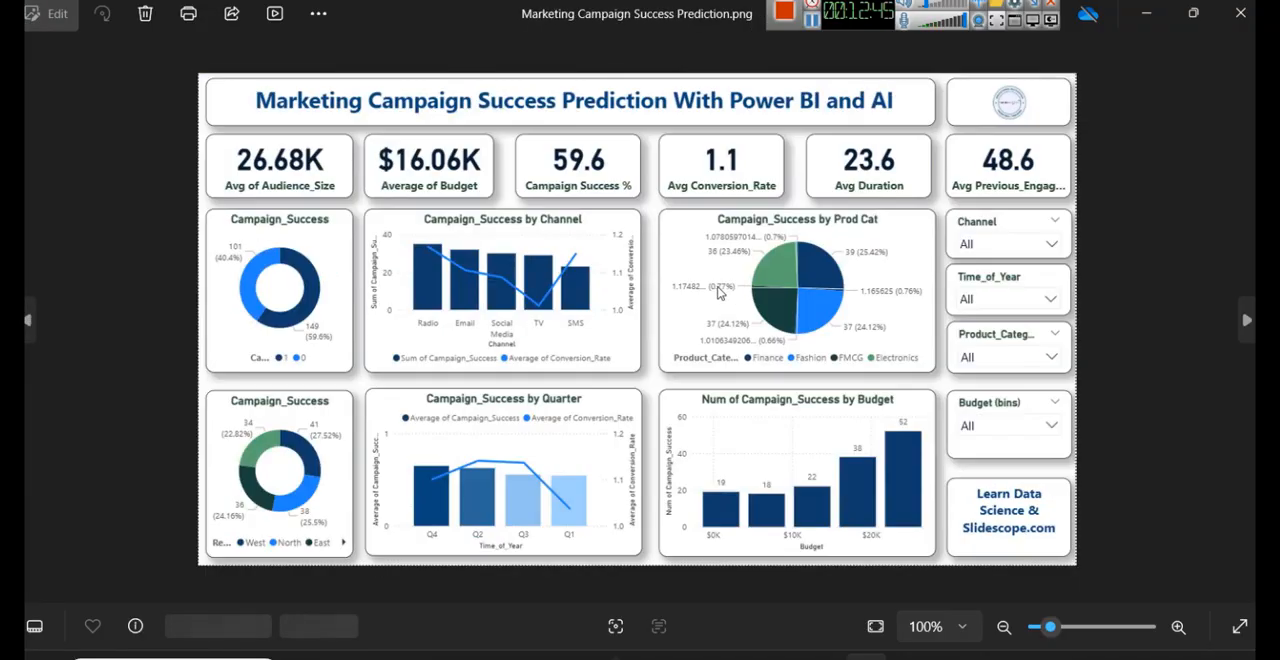
key("Right")
key("Right")
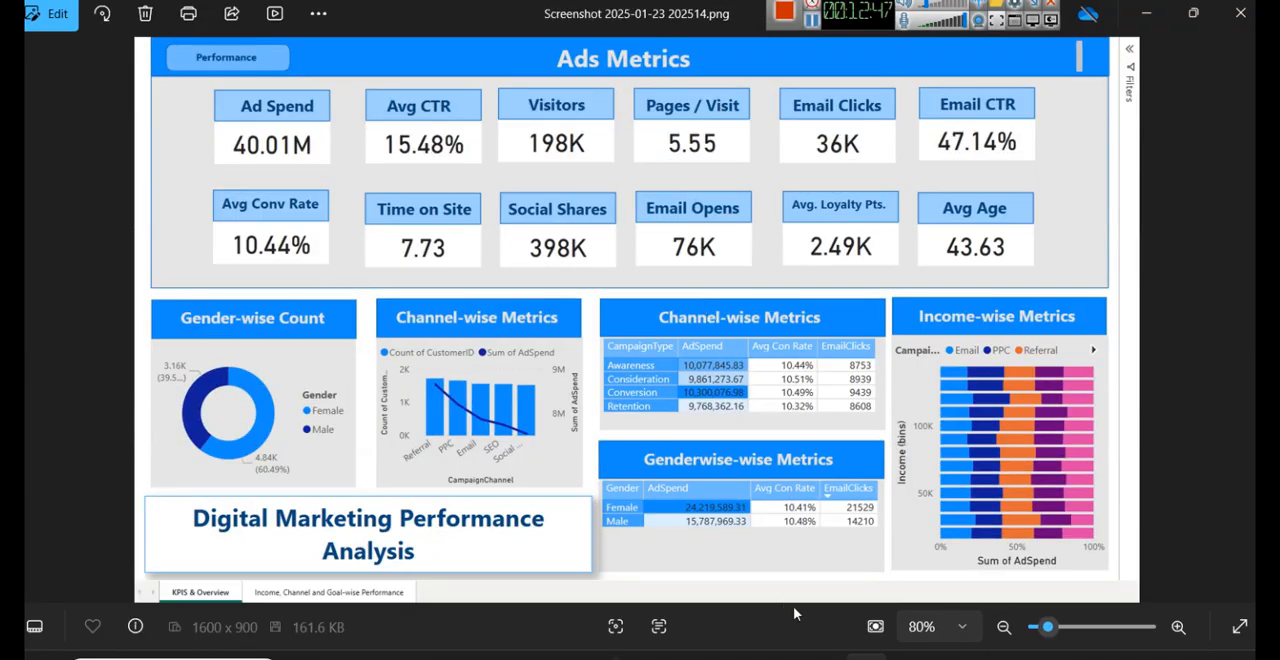
left_click(643, 600)
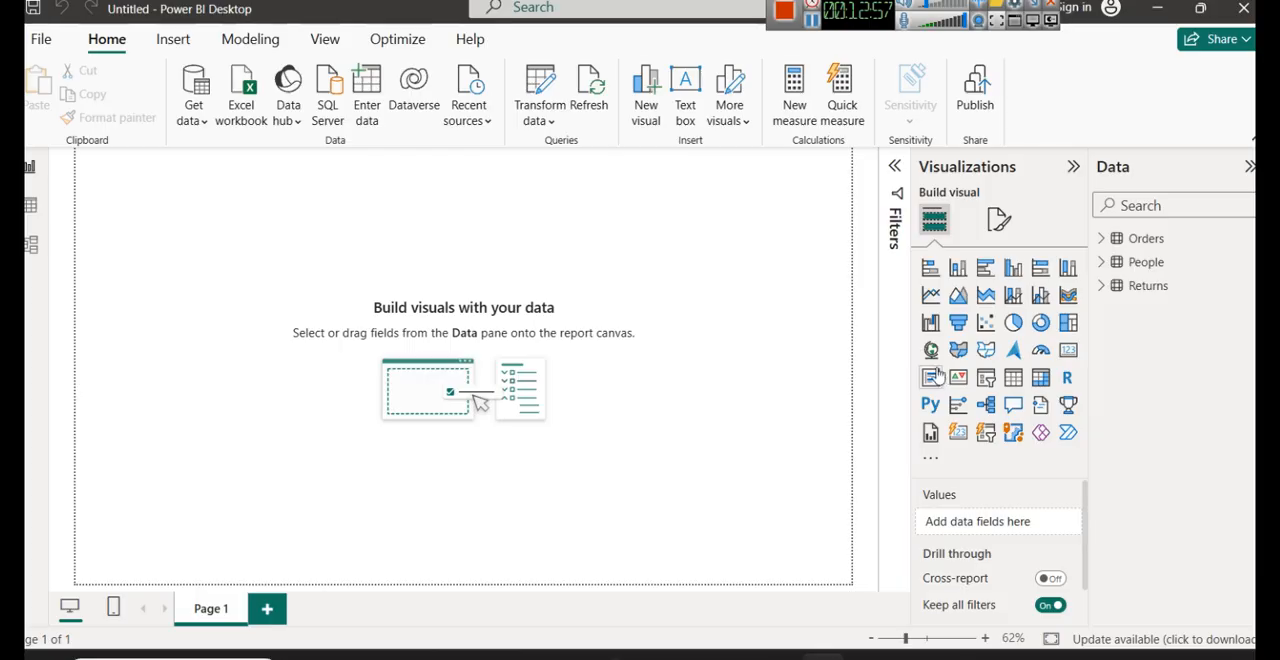
- Expand the Orders, People and Returns tables to examine the fields available in each
left_click(1104, 246)
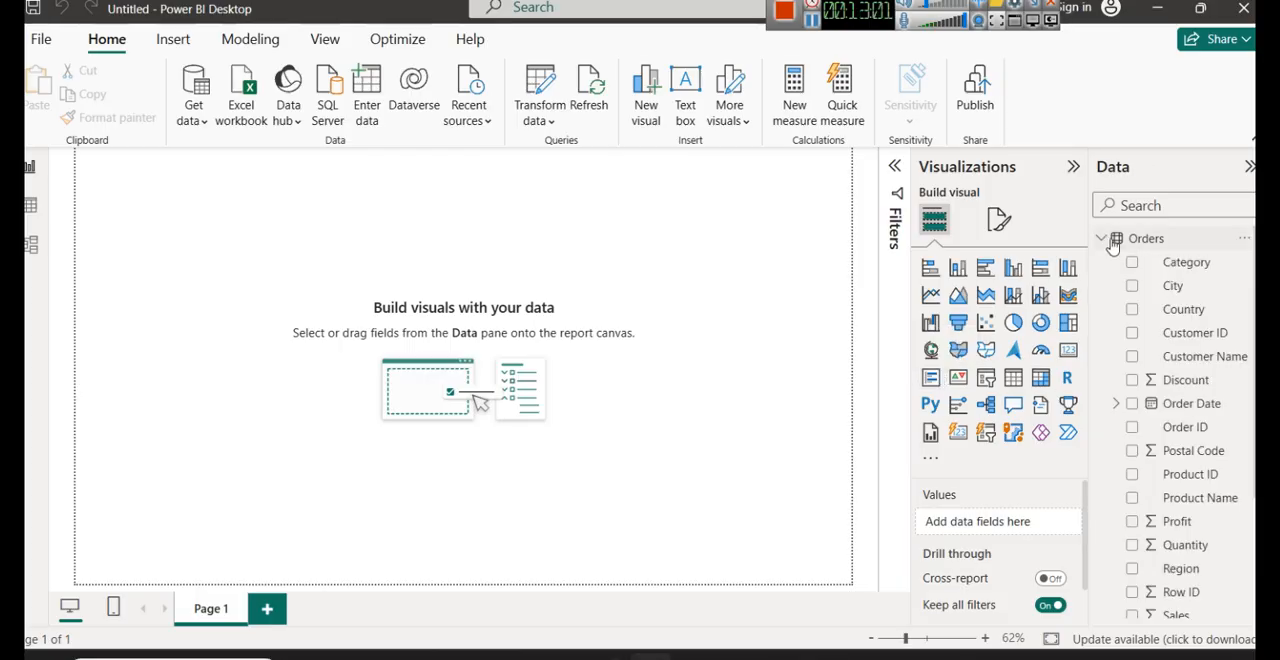
left_click(1104, 240)
left_click(1102, 262)
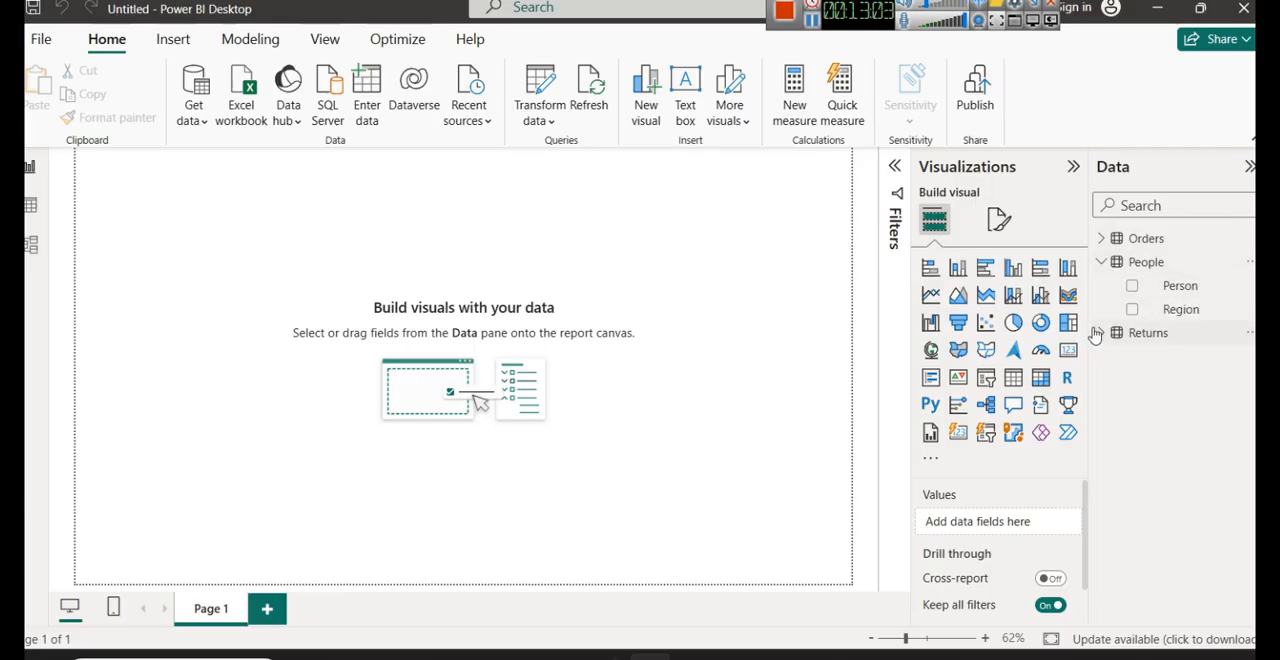
left_click(1101, 333)
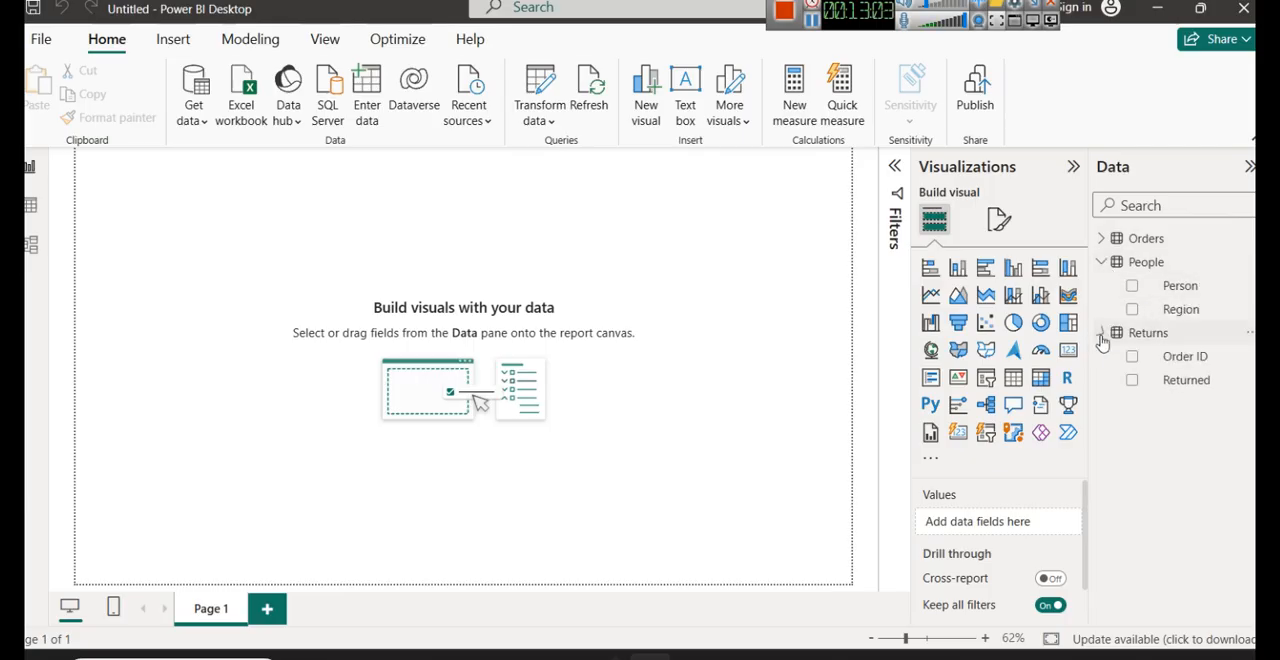
left_click(1108, 240)
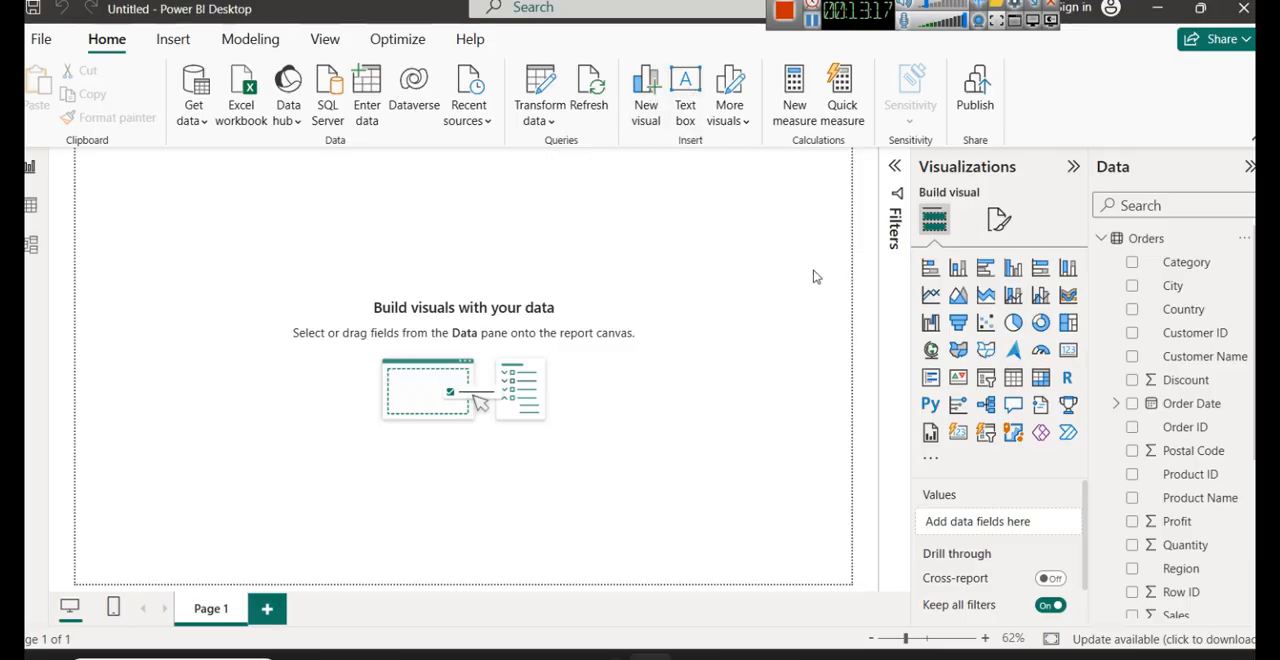
left_click(751, 128)
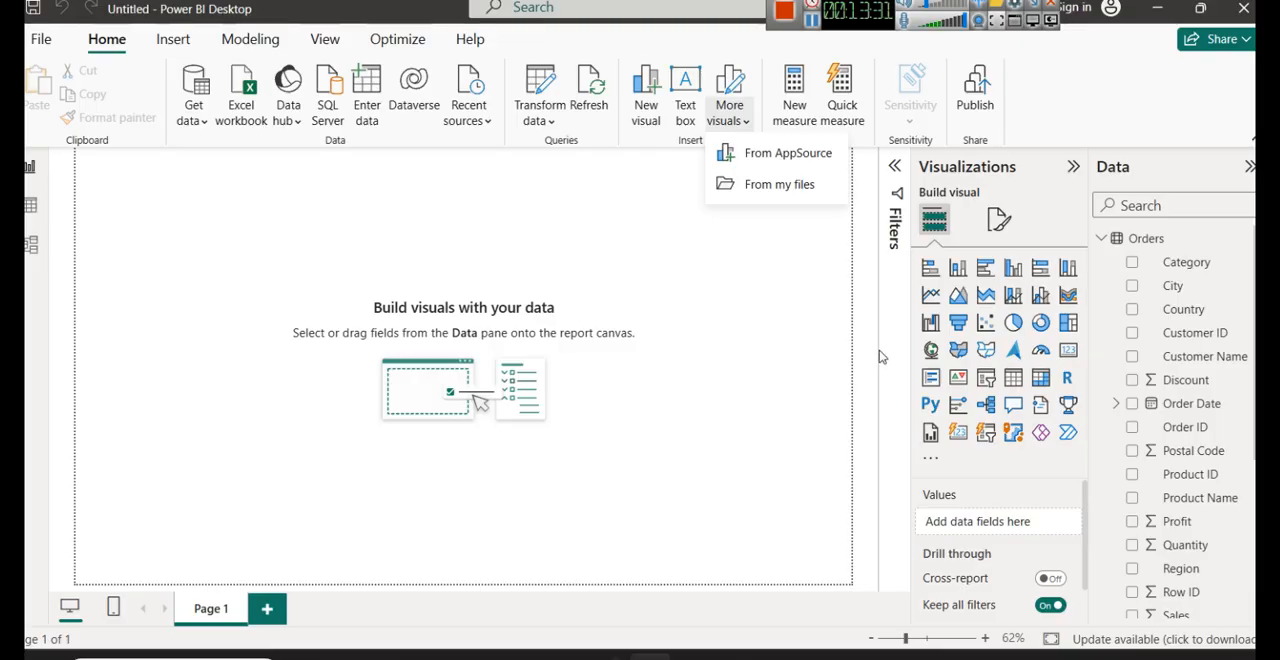
left_click(770, 295)
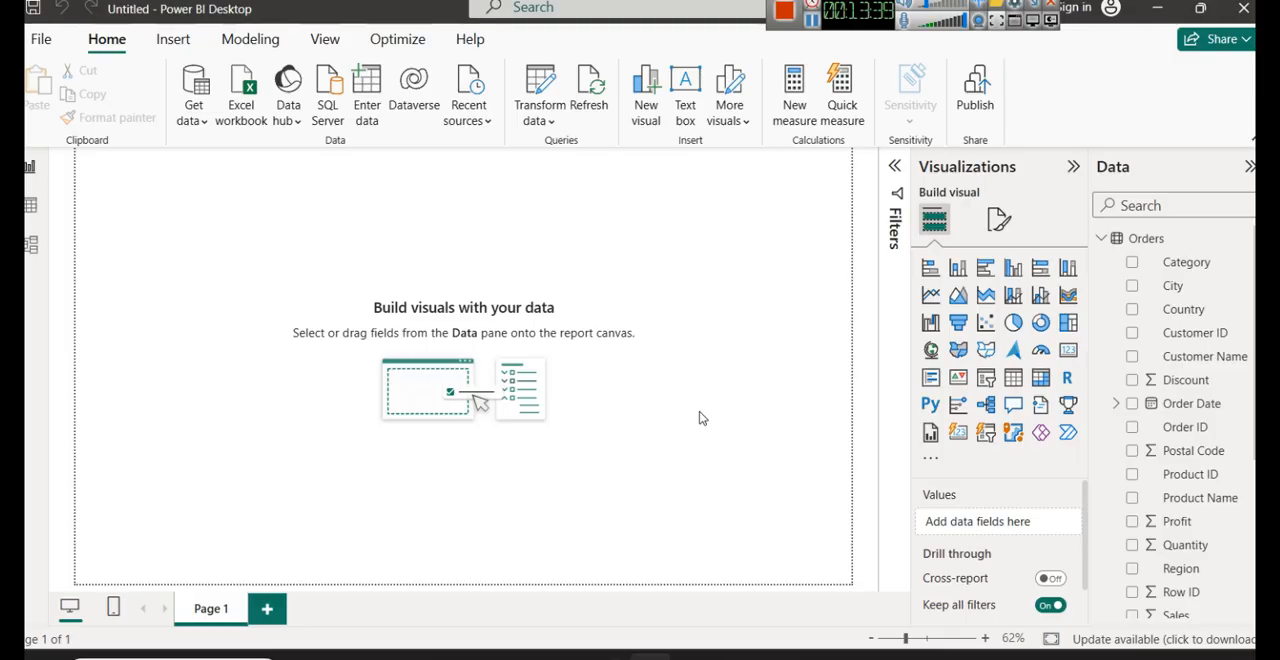
- Switch to Notepad and replace the list of file types with the heading "DAX - Data Analysis Expression"
mouse_move(571, 655)
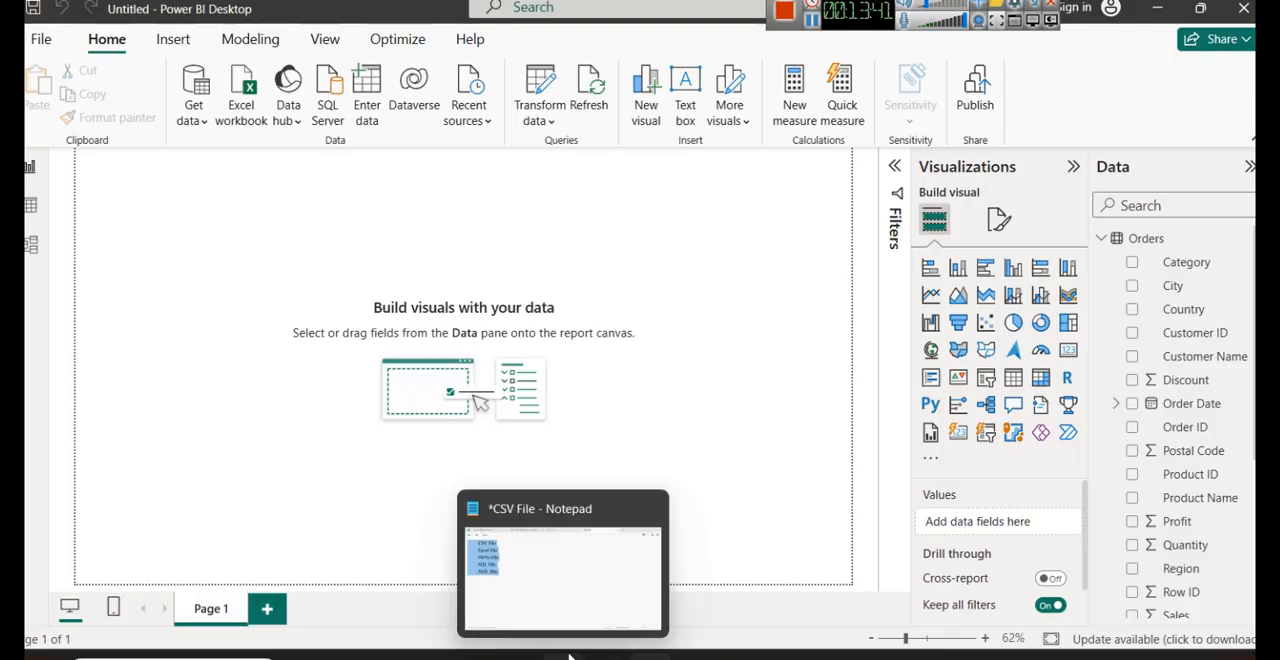
left_click(571, 557)
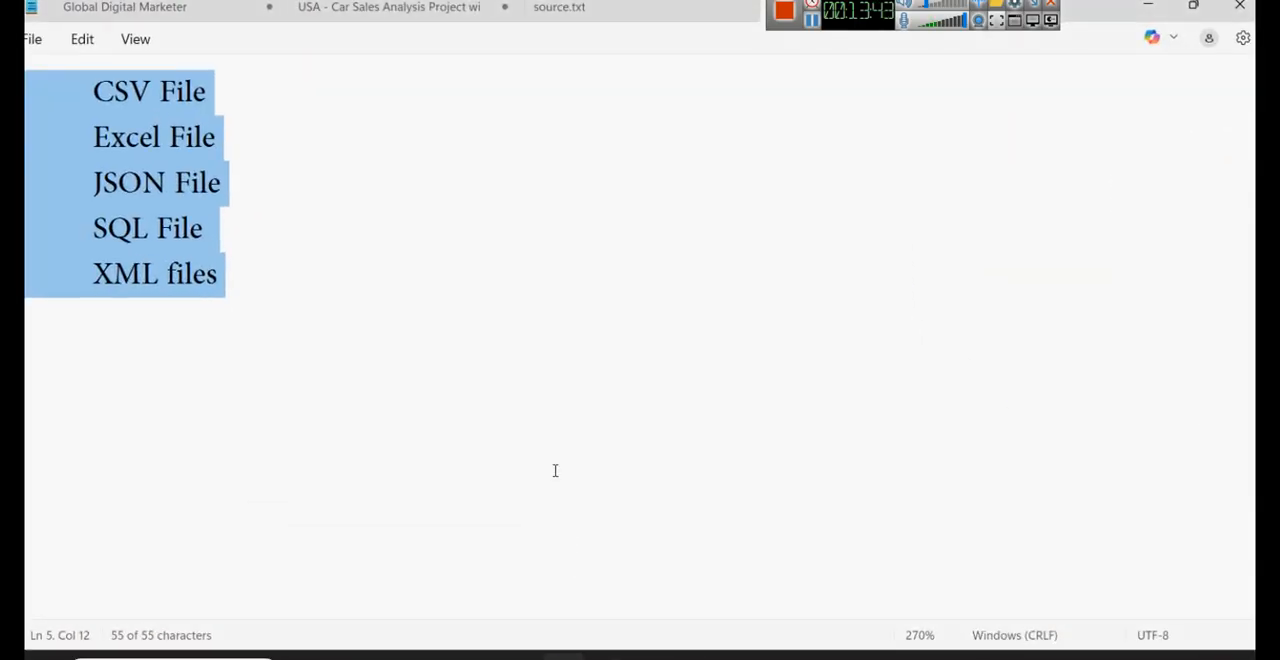
type("DD")
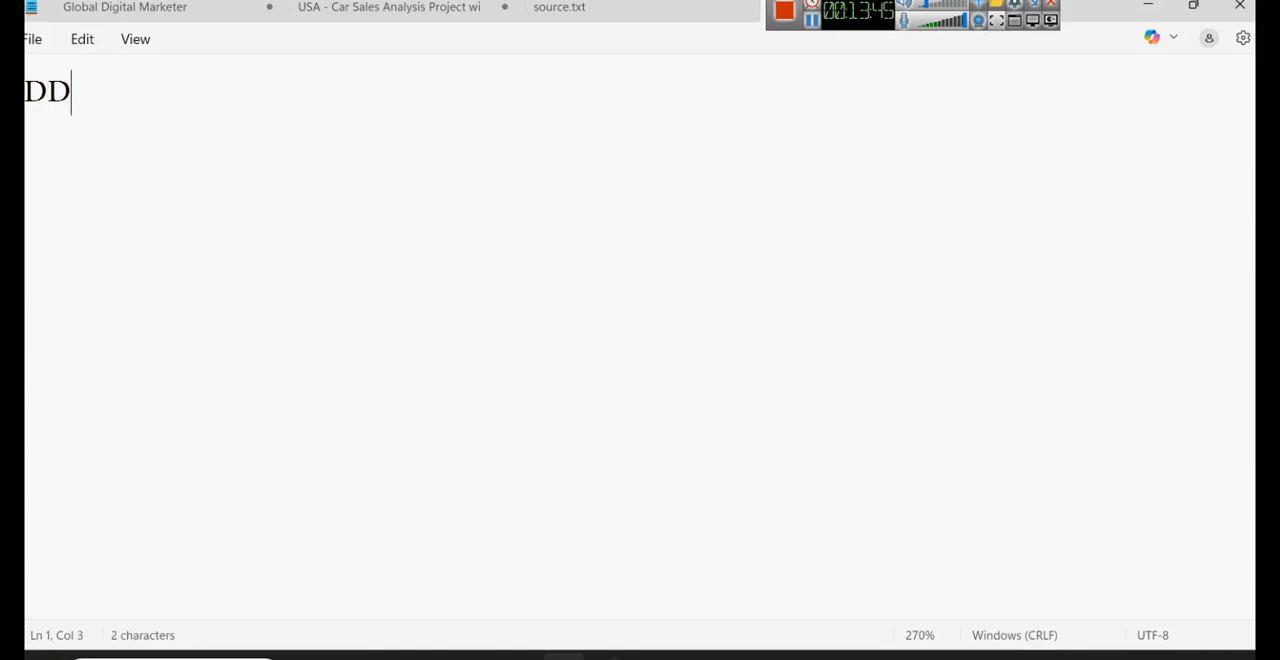
key("BackSpace")
type("A")
key("BackSpace")
type("X - ")
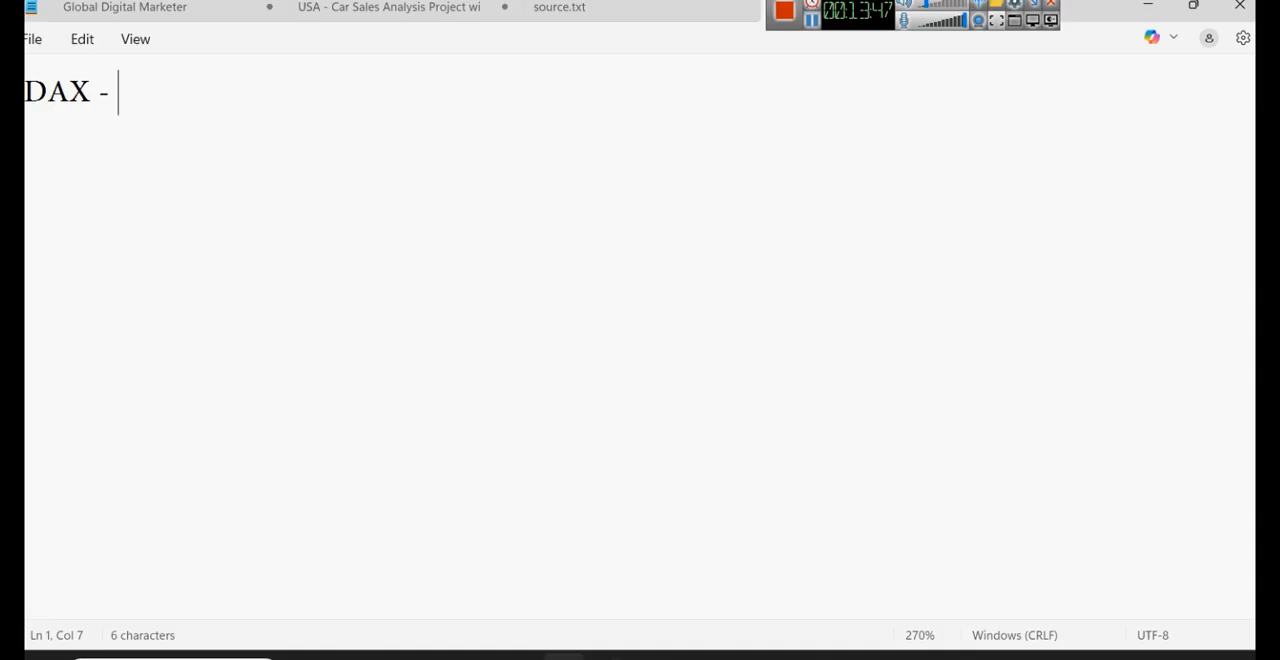
type("Data Ana")
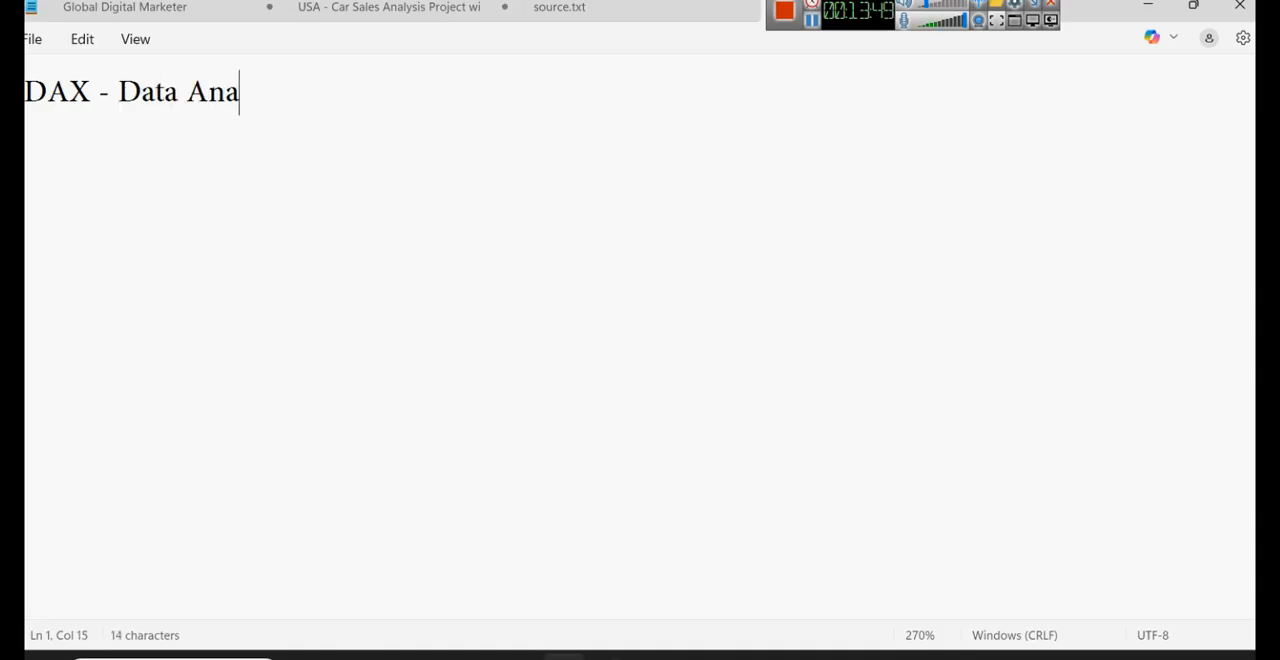
type("lysis E")
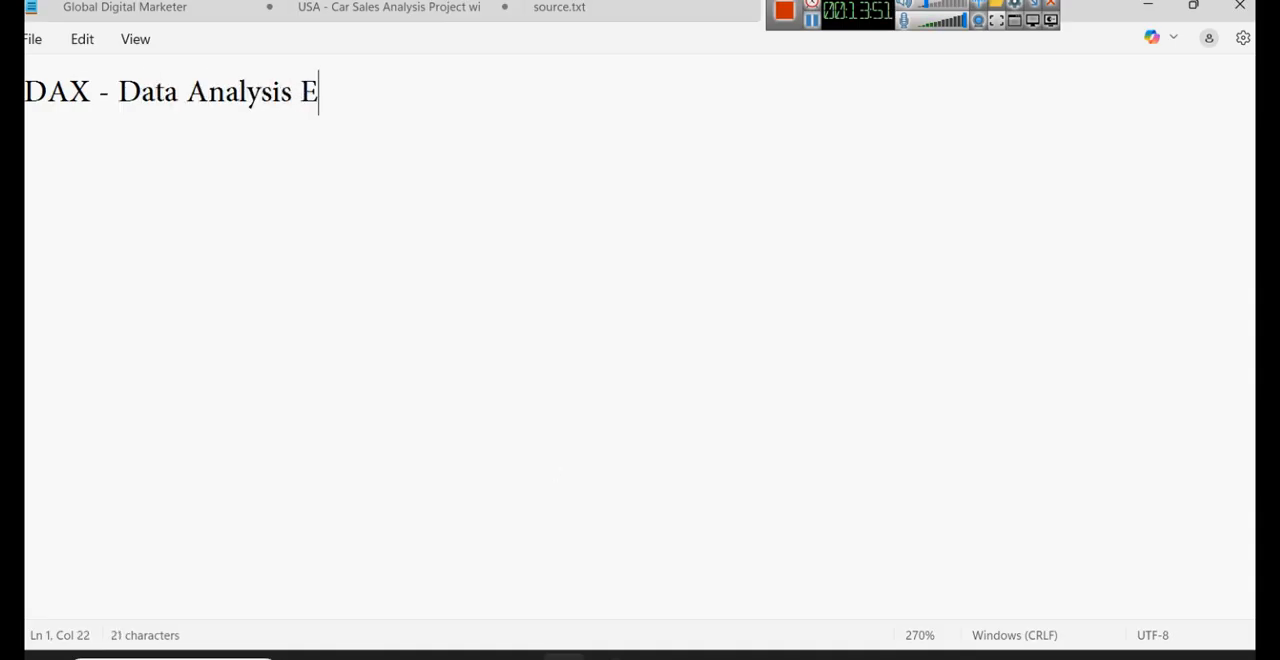
type("xpression")
key("Return")
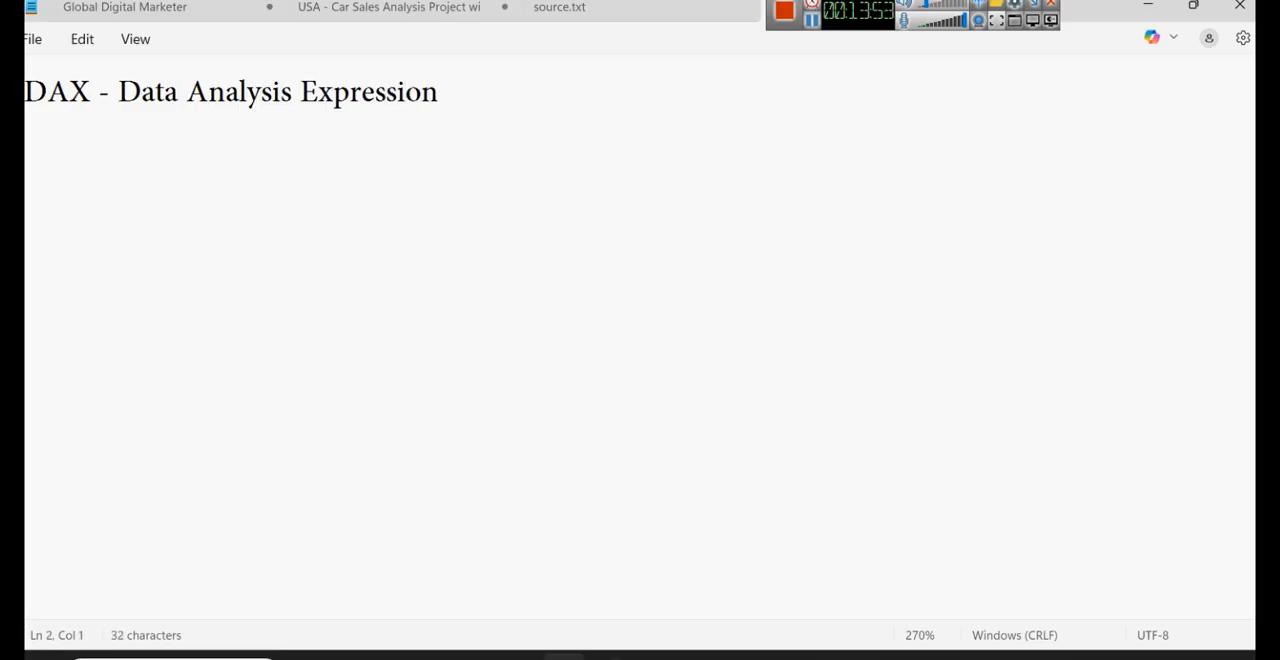
- Add the indented line "Formulas and Functions and Expressions to do calculation" below the DAX heading
type("Formul")
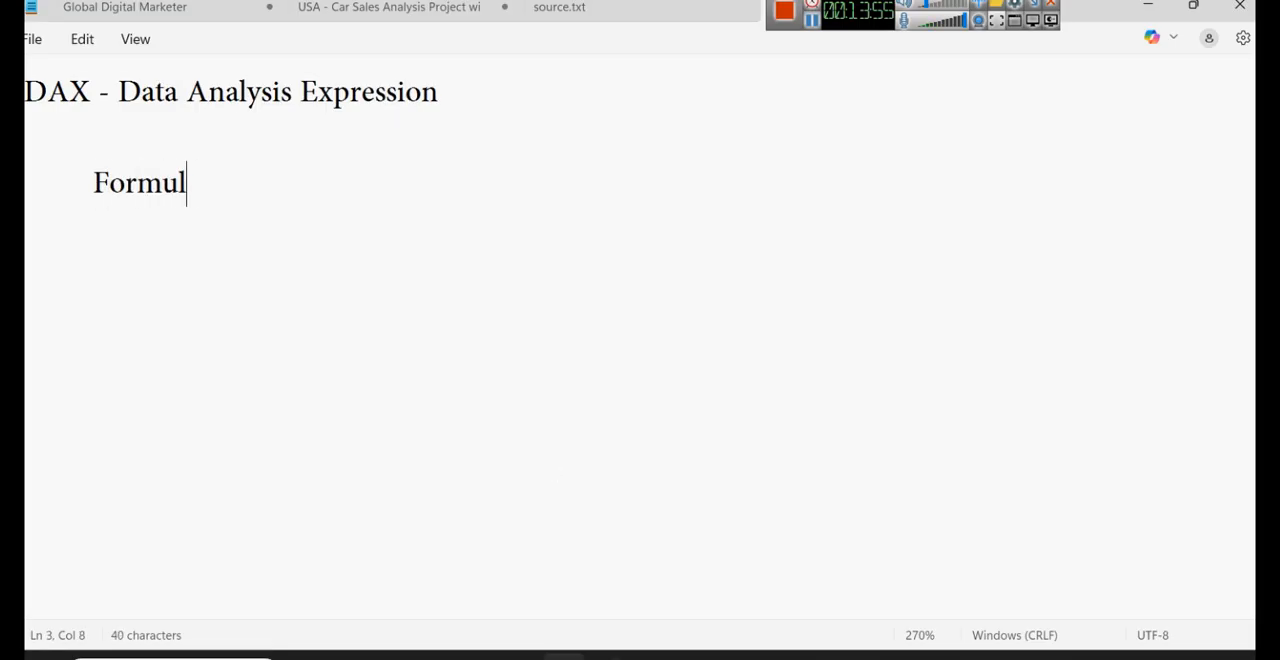
type("as ad")
key("BackSpace")
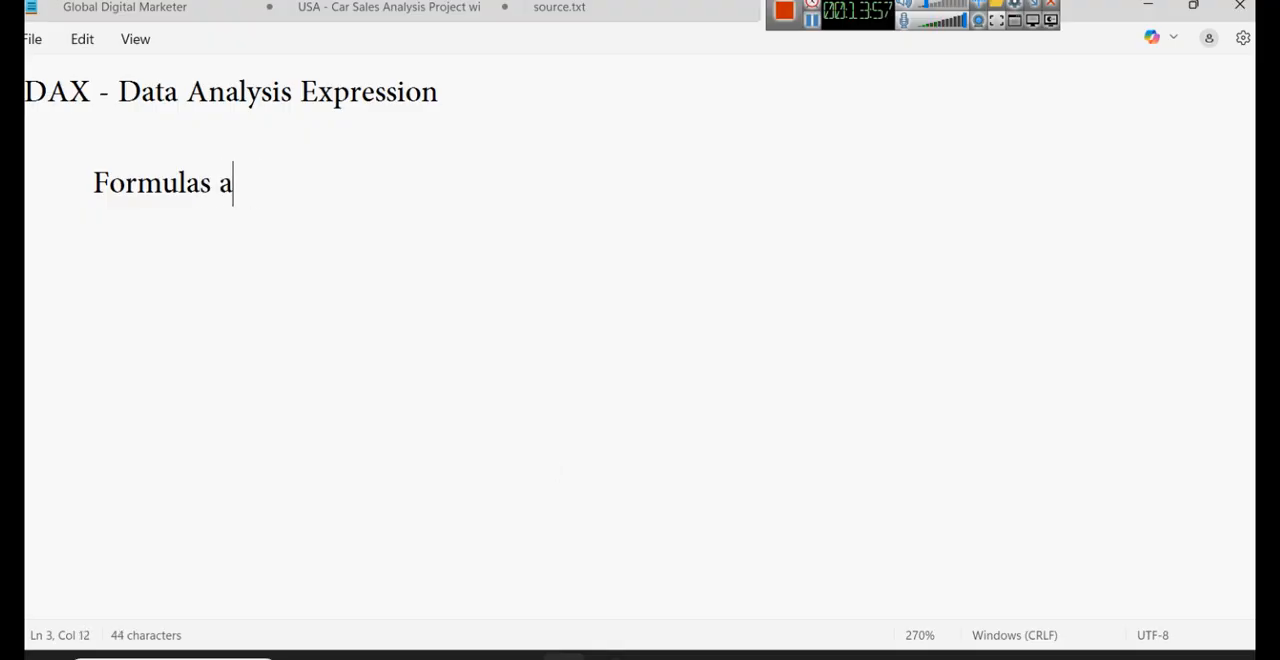
type("dn Functi")
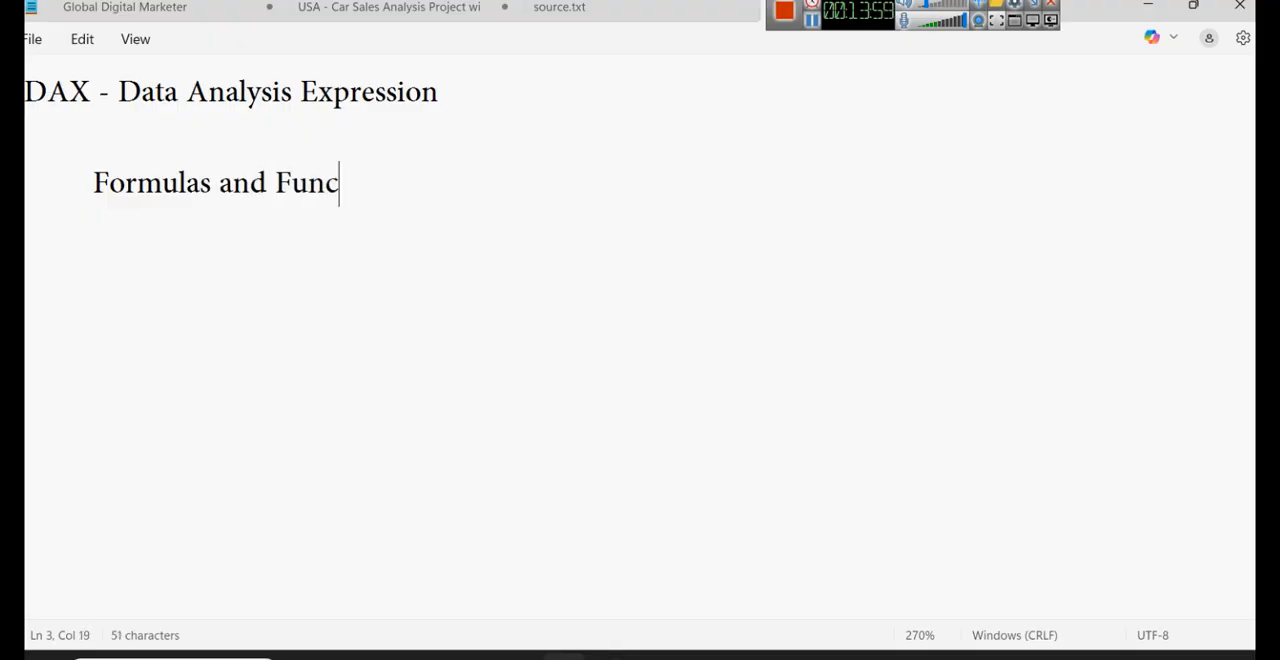
type("ons and Exp")
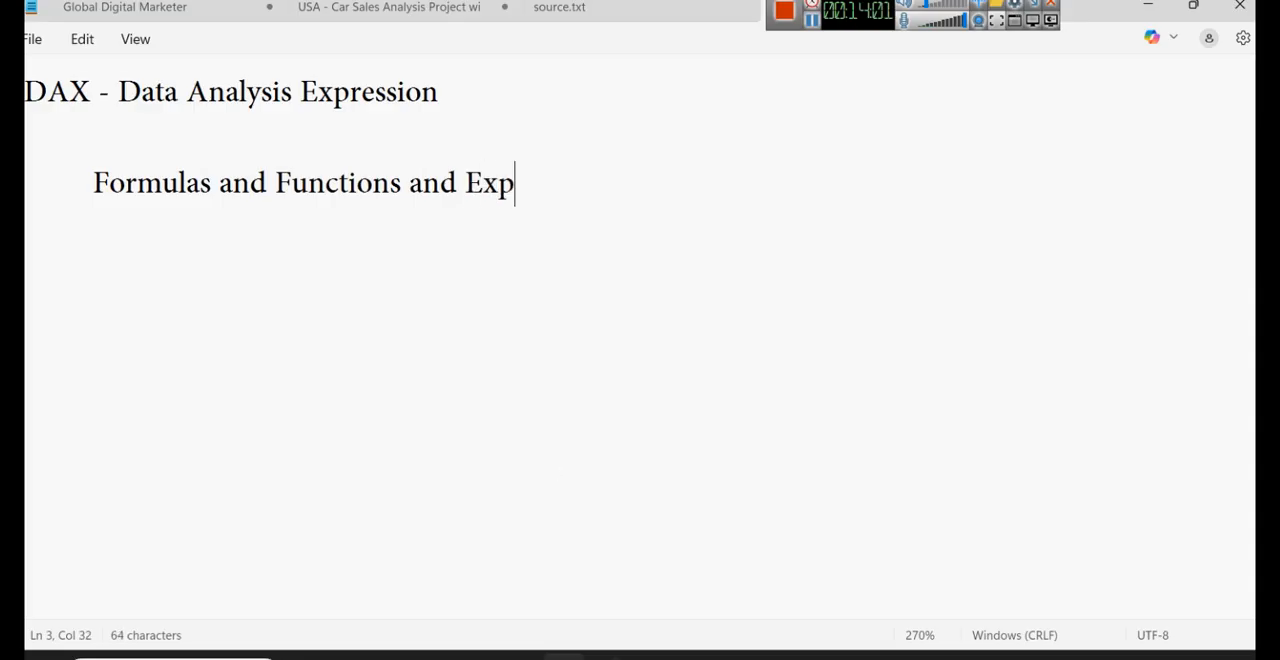
type("ressions to ")
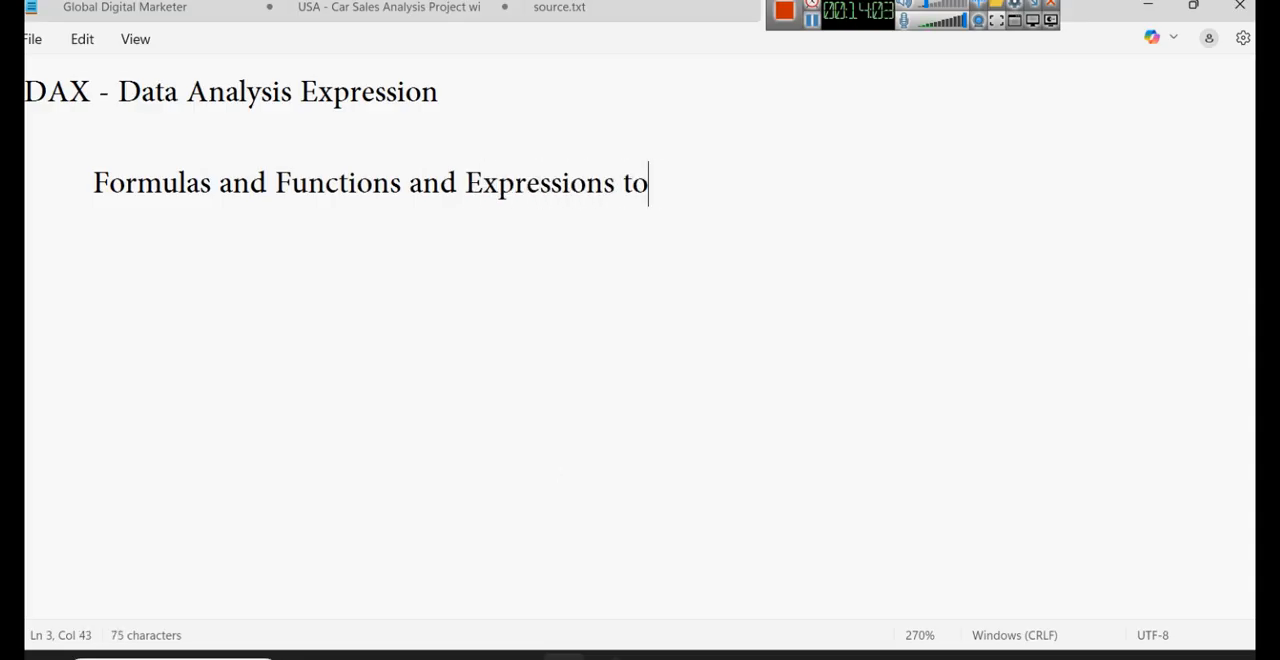
type("do c")
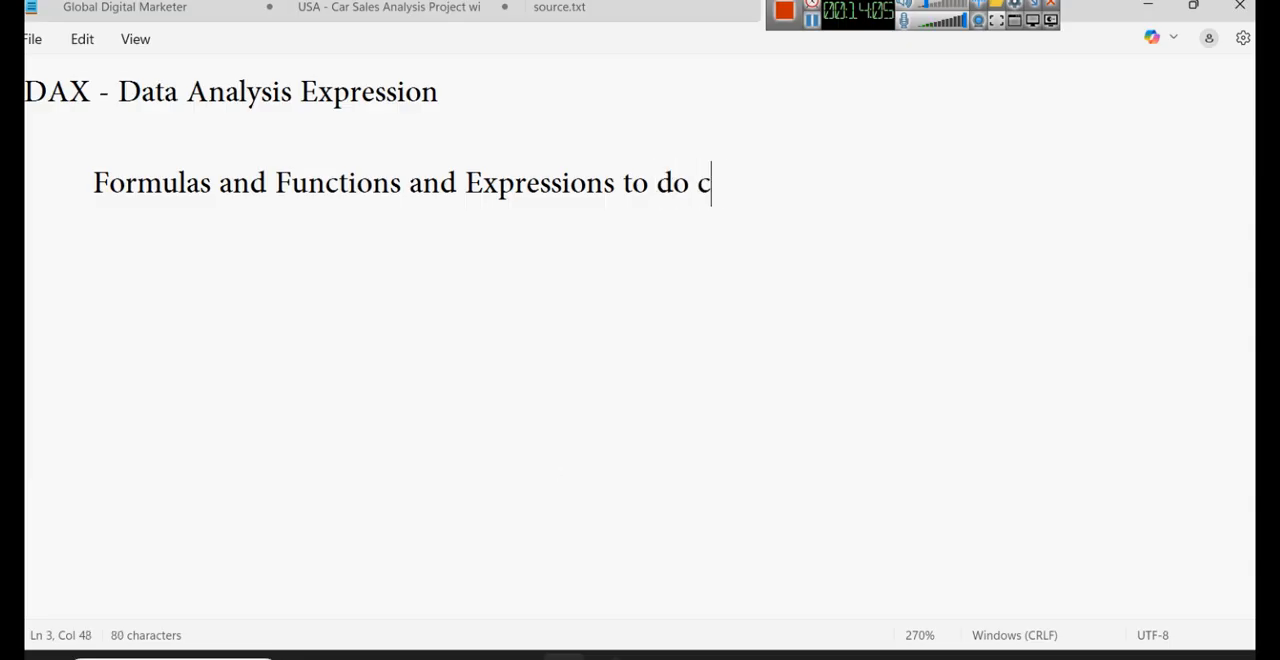
type("alculation")
key("Return")
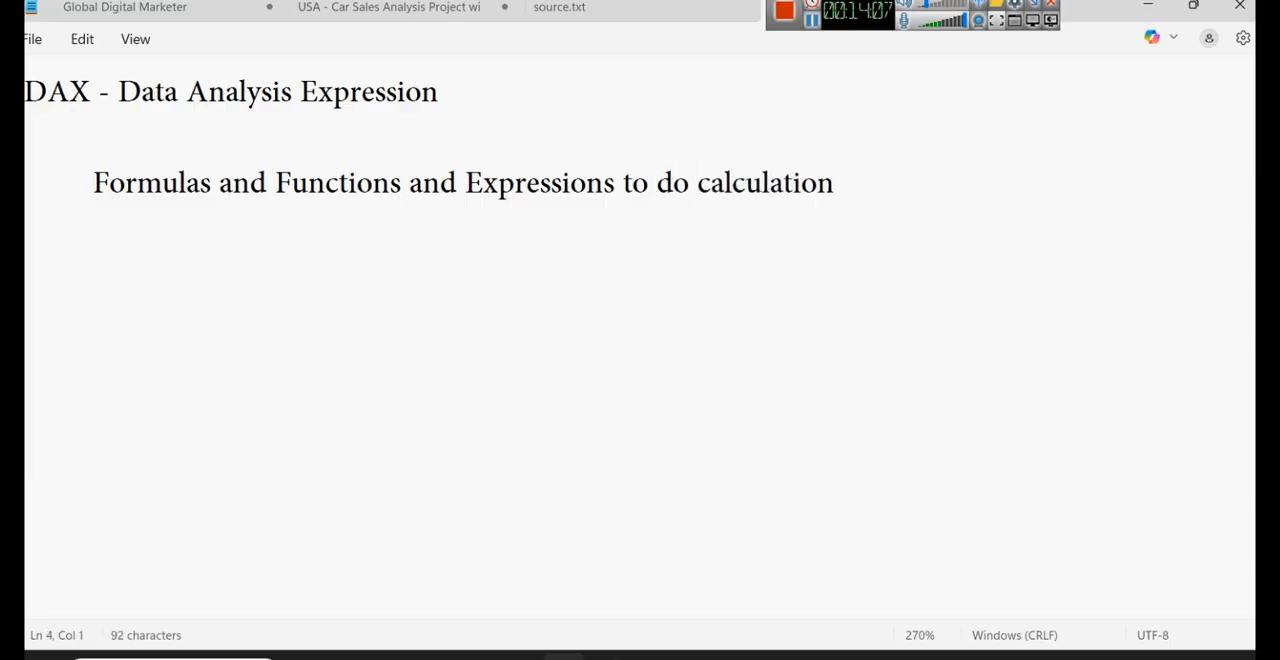
- Add the line "DAX - 20 Sessions" below the formulas line and indent the "DAX - Data Analysis Expression" heading one level
type("DAC")
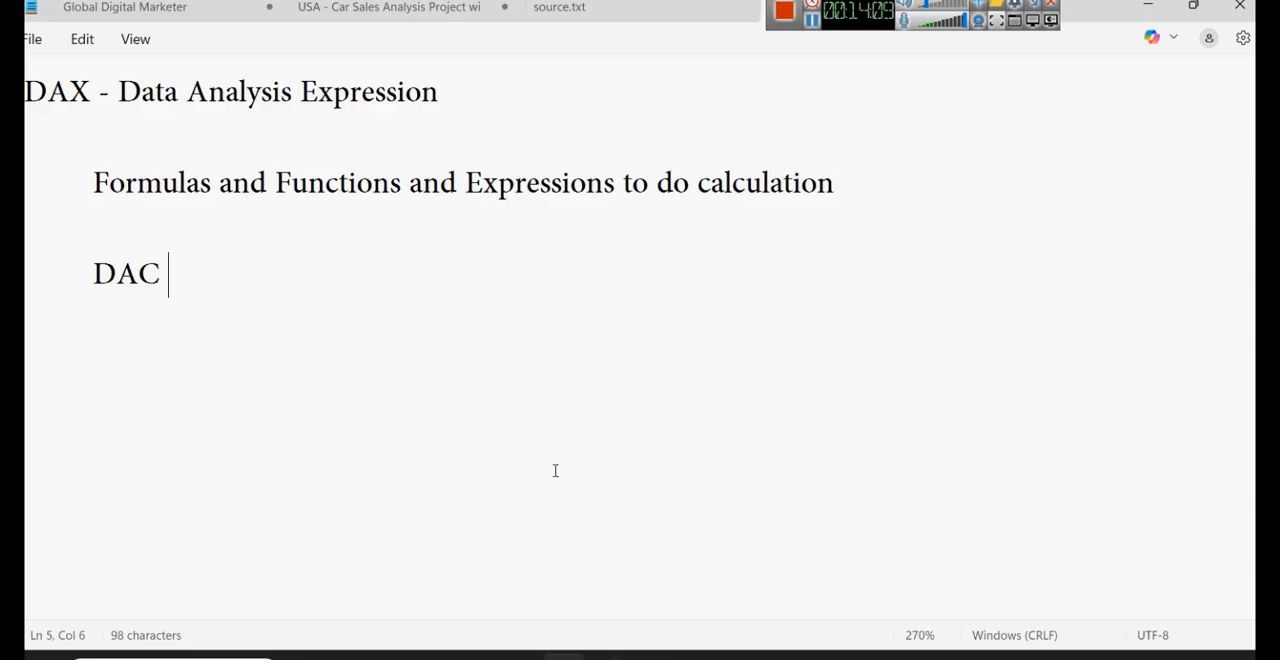
key("BackSpace")
key("BackSpace")
type("X - 20 ")
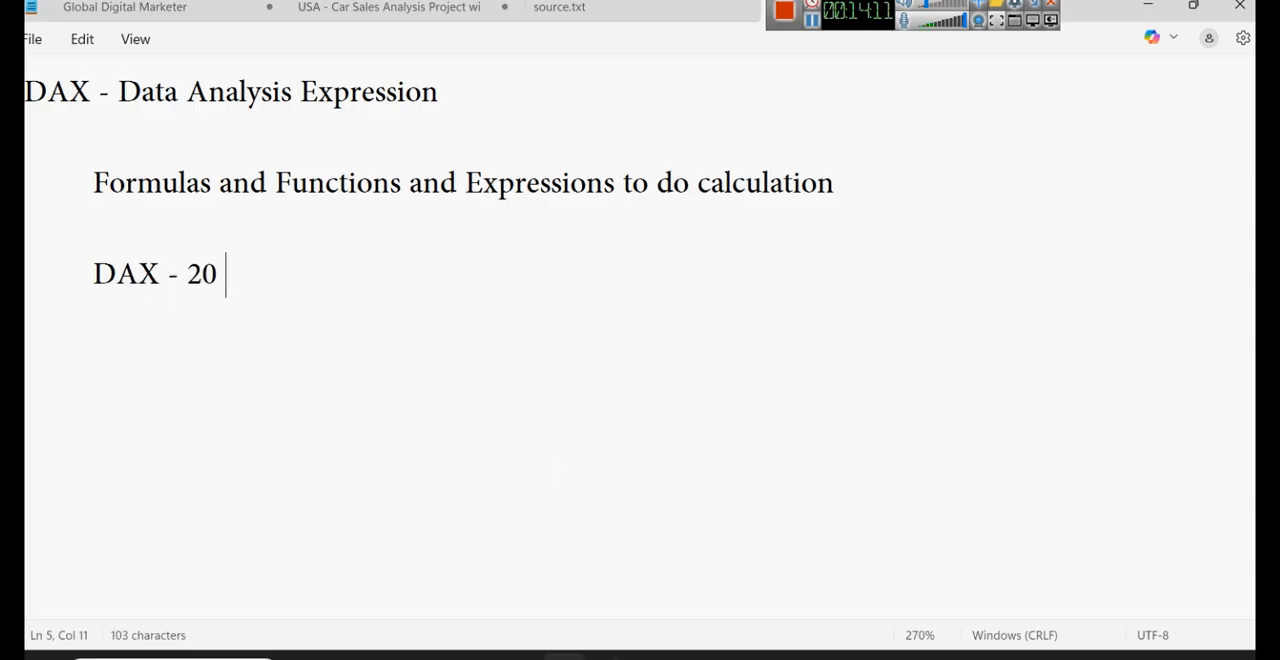
type("Cl")
key("BackSpace")
key("BackSpace")
type("Sess")
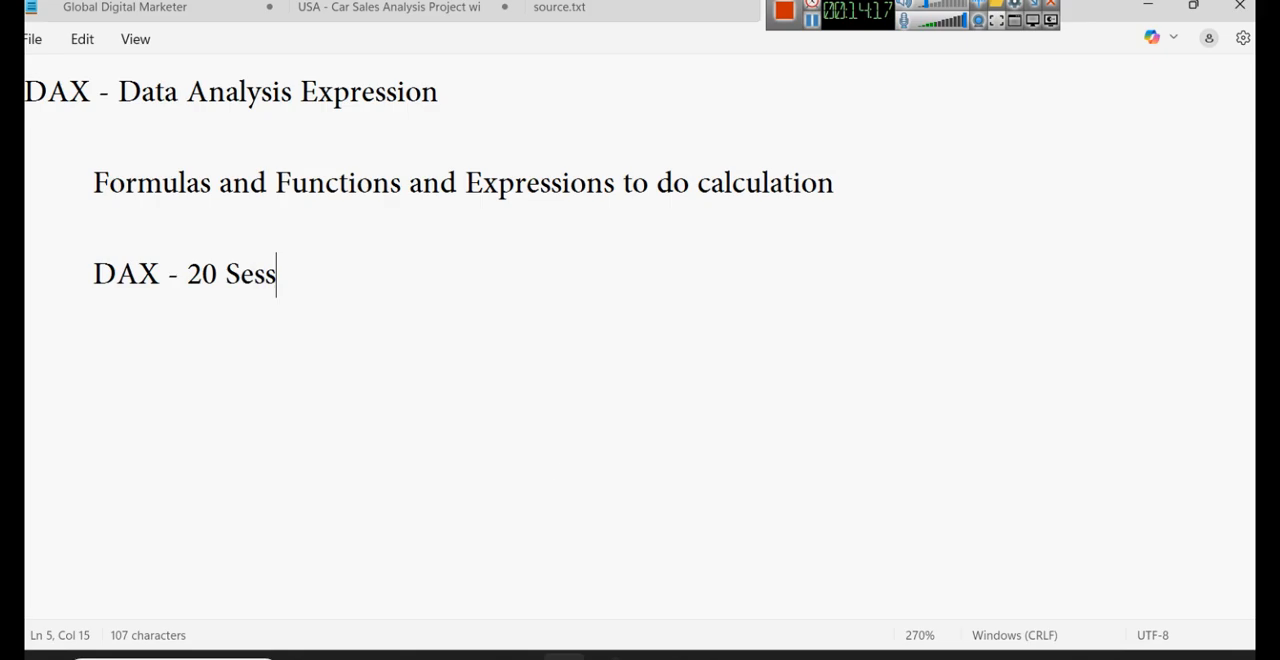
type("ions")
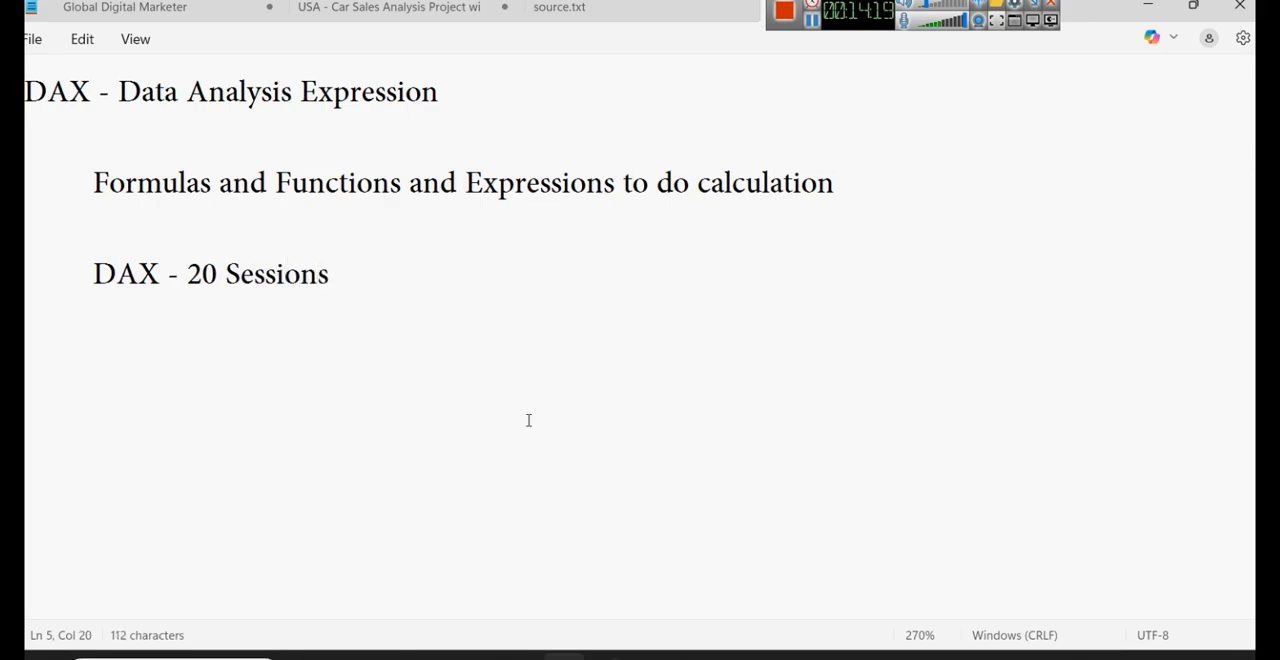
left_click(28, 92)
key("Tab")
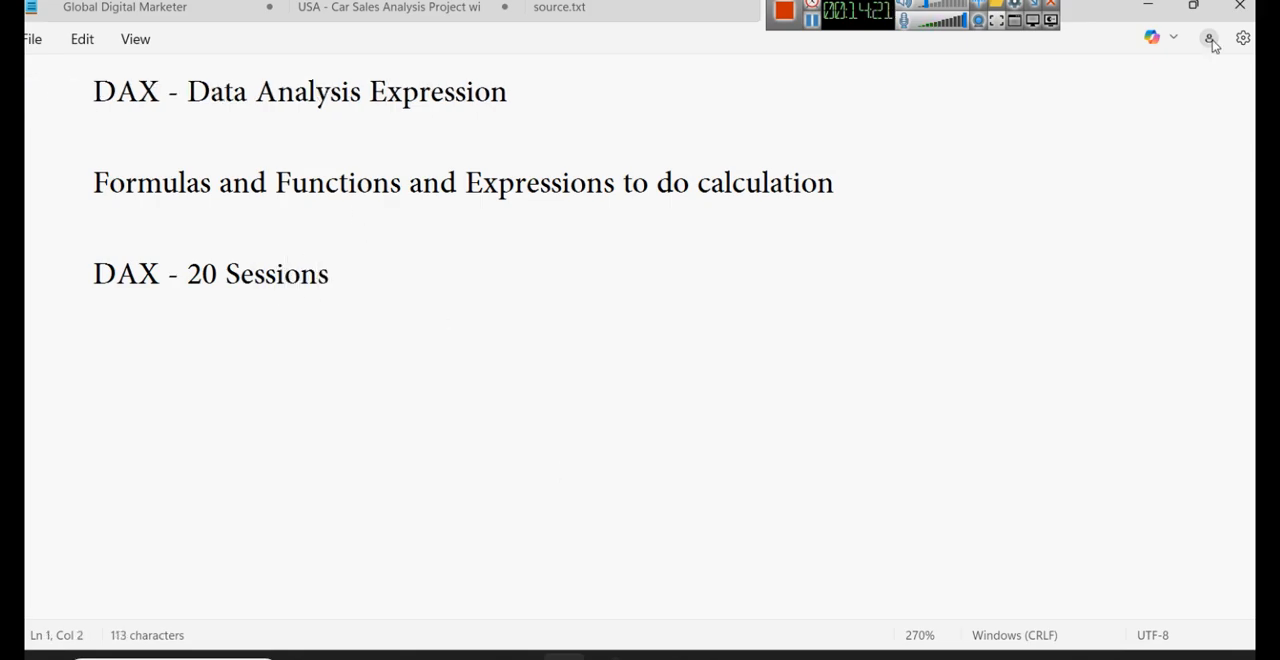
- Return to Power BI Desktop, start a new measure in the Orders table and name it with a first name followed by "Measure"
left_click(1146, 5)
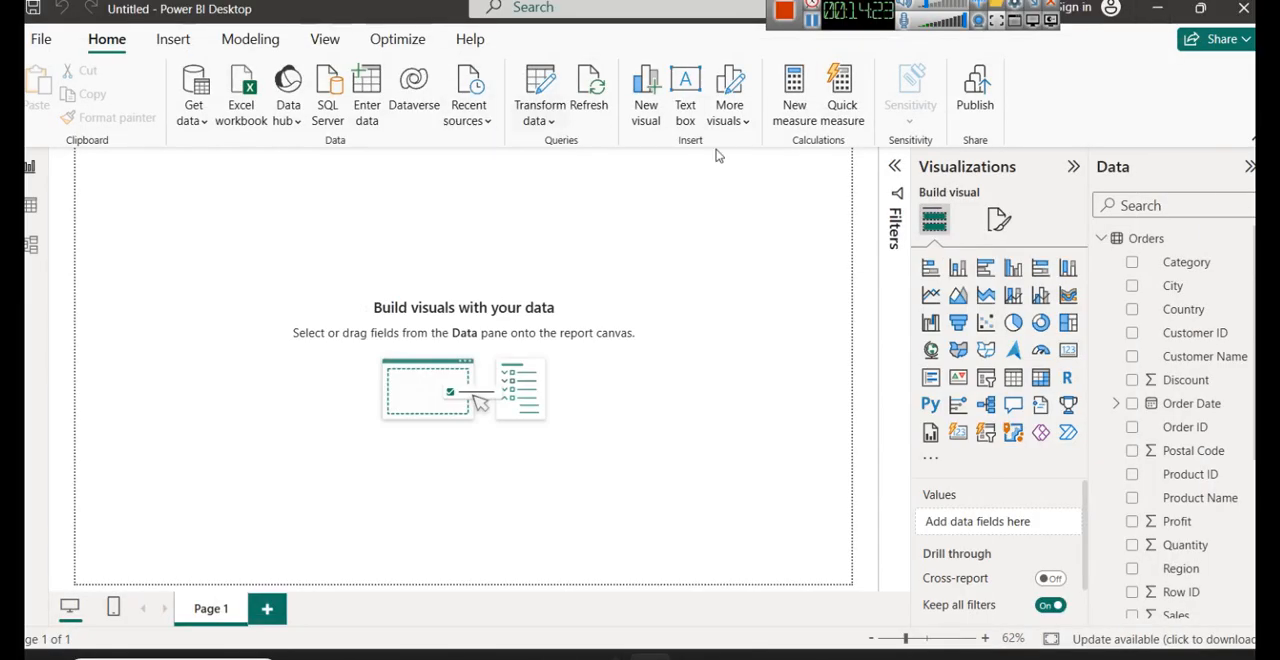
left_click(793, 108)
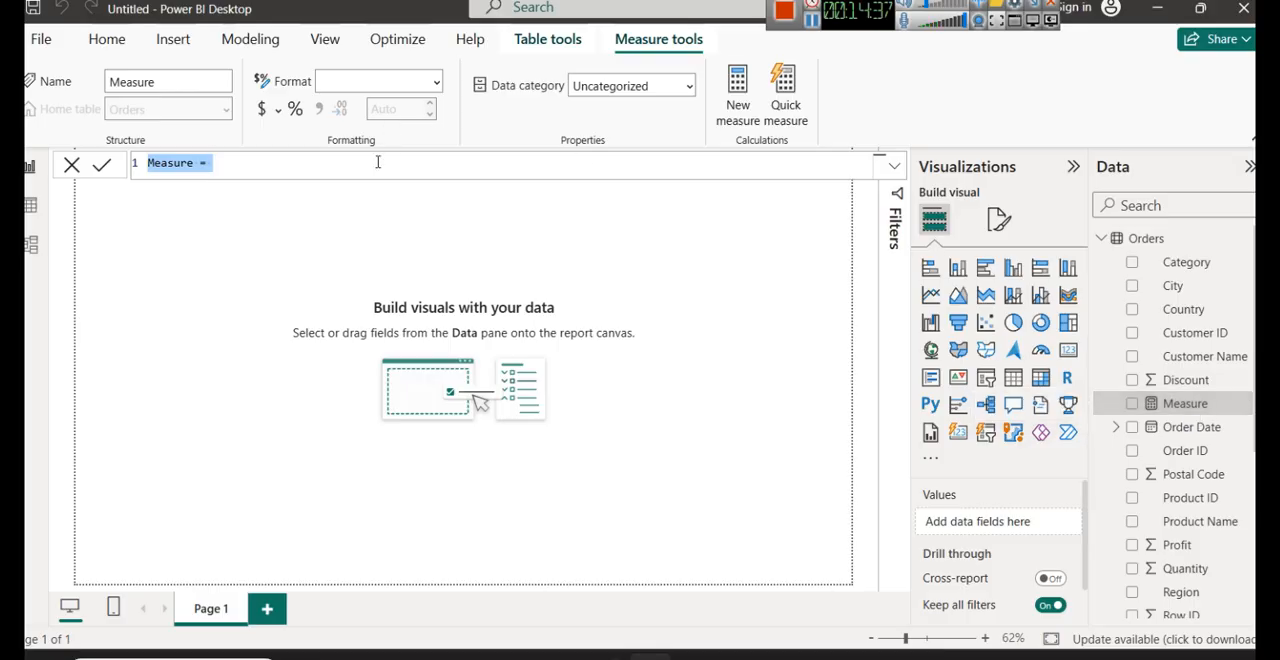
double_click(178, 162)
type("Saur")
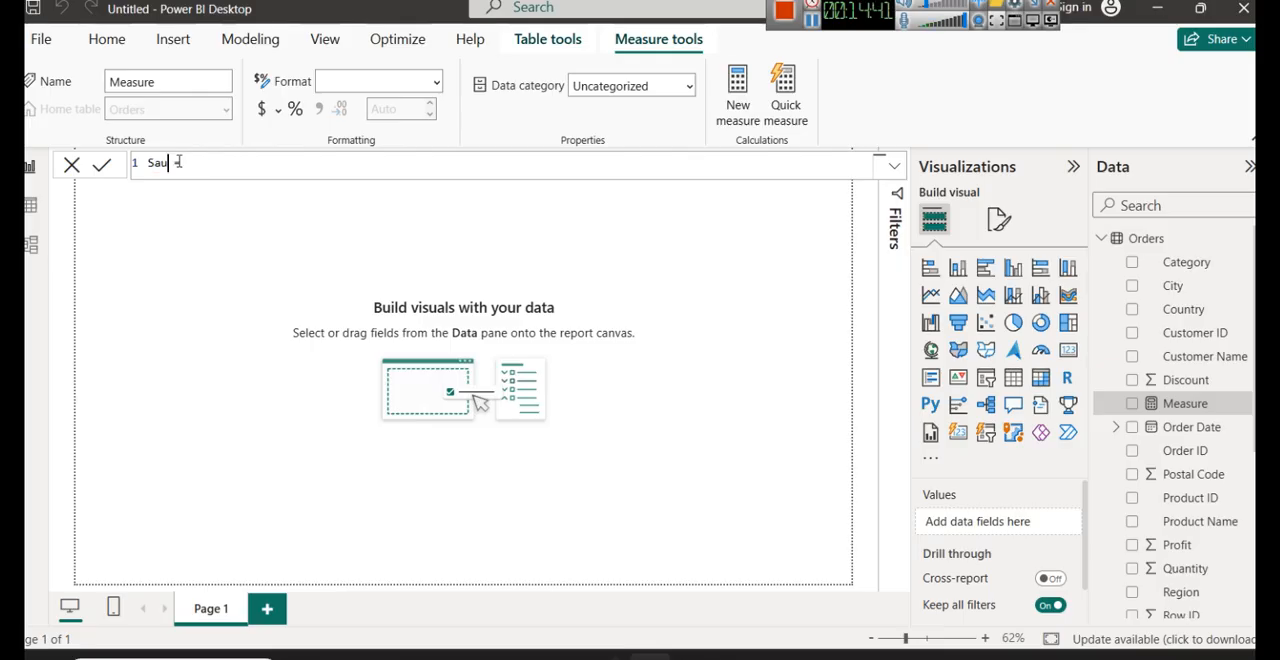
type("abhMeasure =")
left_click(315, 163)
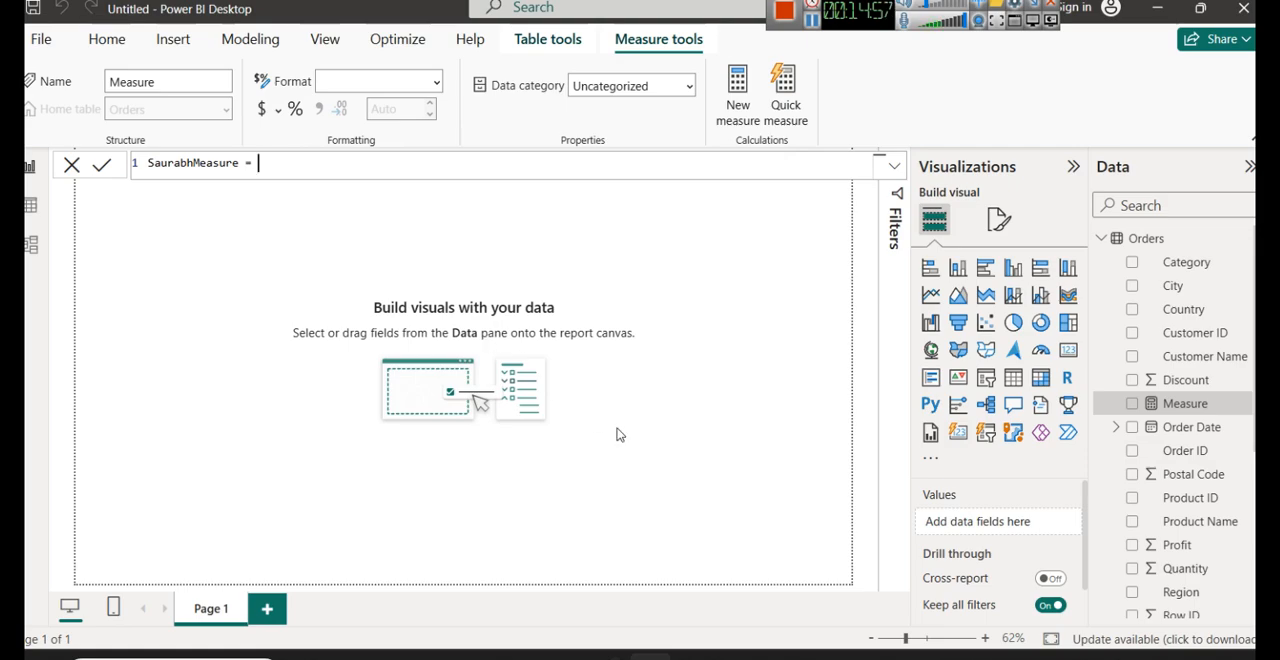
- Switch to Notepad and add the subheading "Aggregate Function" below the "DAX - 20 Sessions" line, separated by a blank line
mouse_move(603, 651)
left_click(594, 549)
left_click(630, 454)
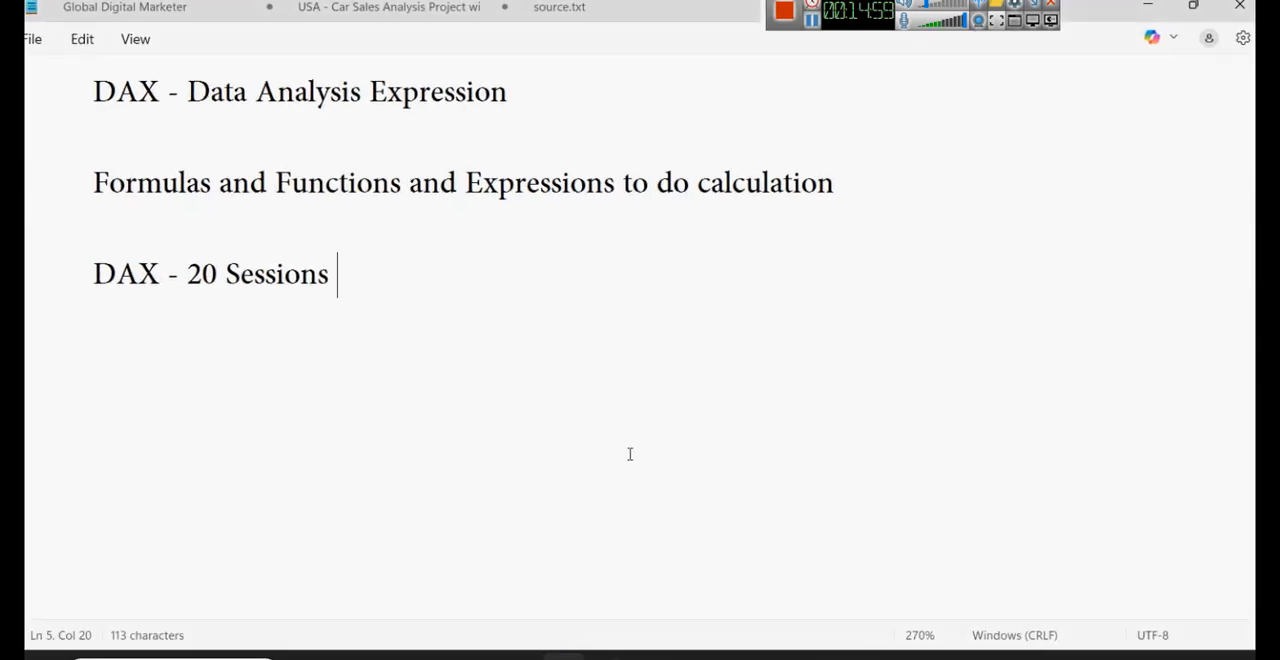
key("Return")
key("Return")
type("Aggregag")
key("BackSpace")
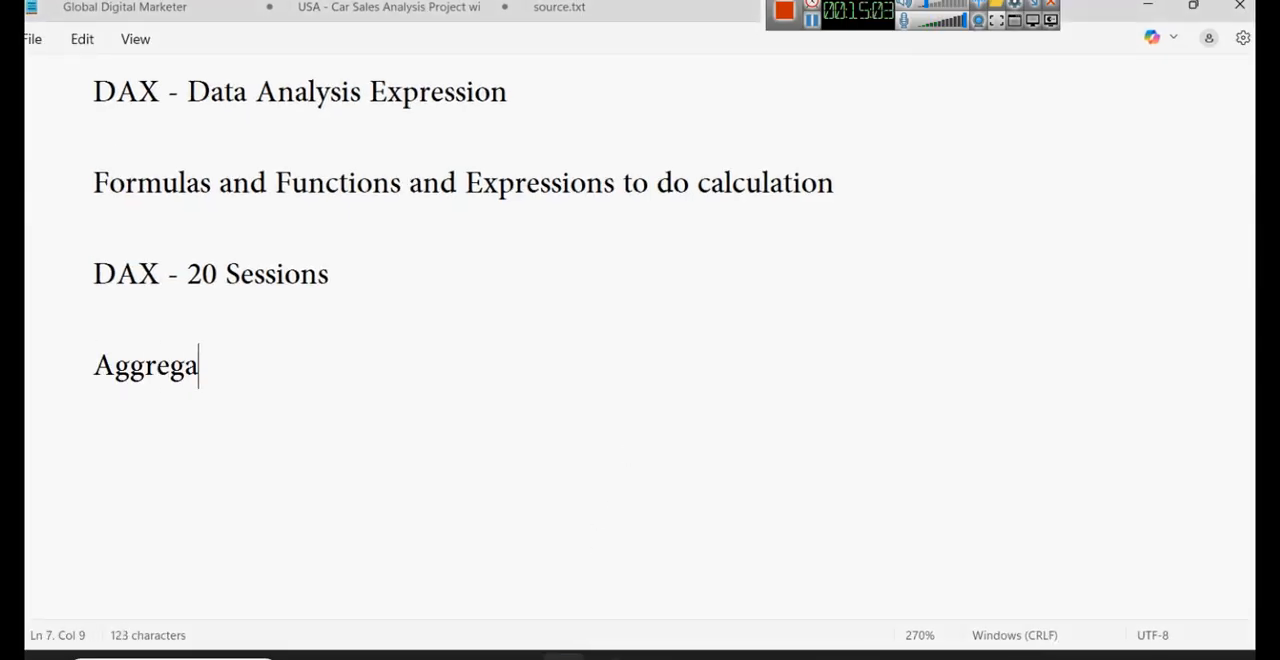
type("te Function")
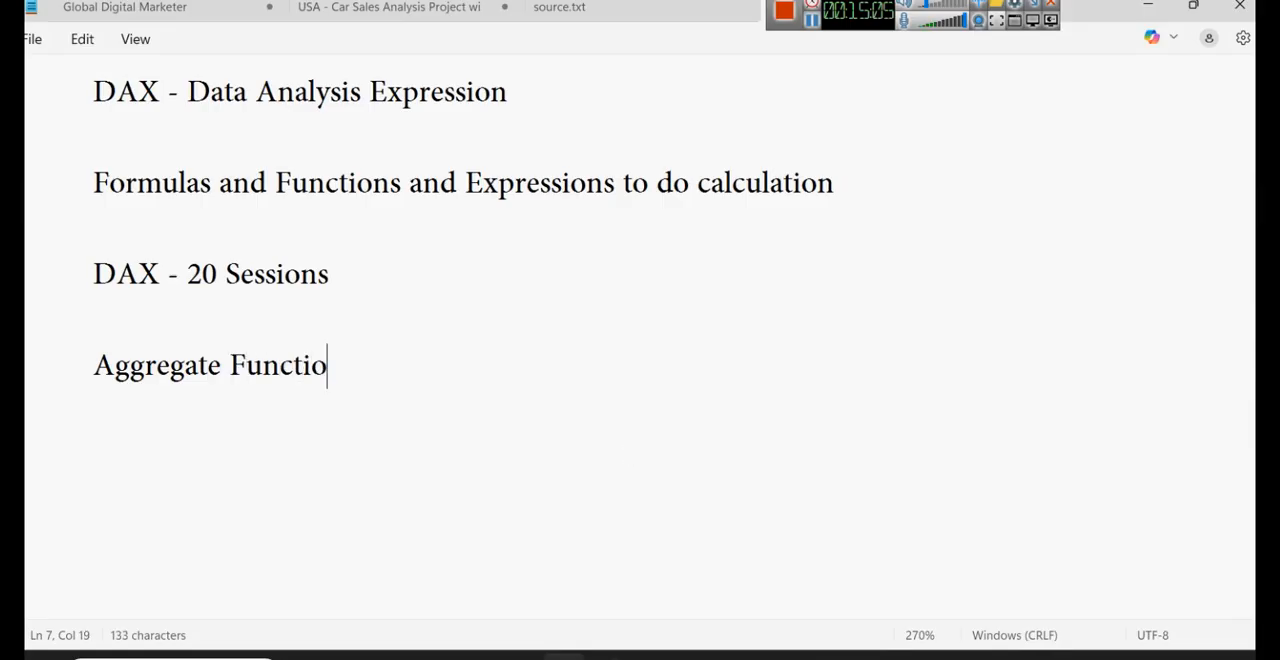
- List SUM as an indented entry under Aggregate Function and start a second entry beginning with "CO"
key("Return")
key("Tab")
key("Tab")
type("SUM")
key("Return")
key("Tab")
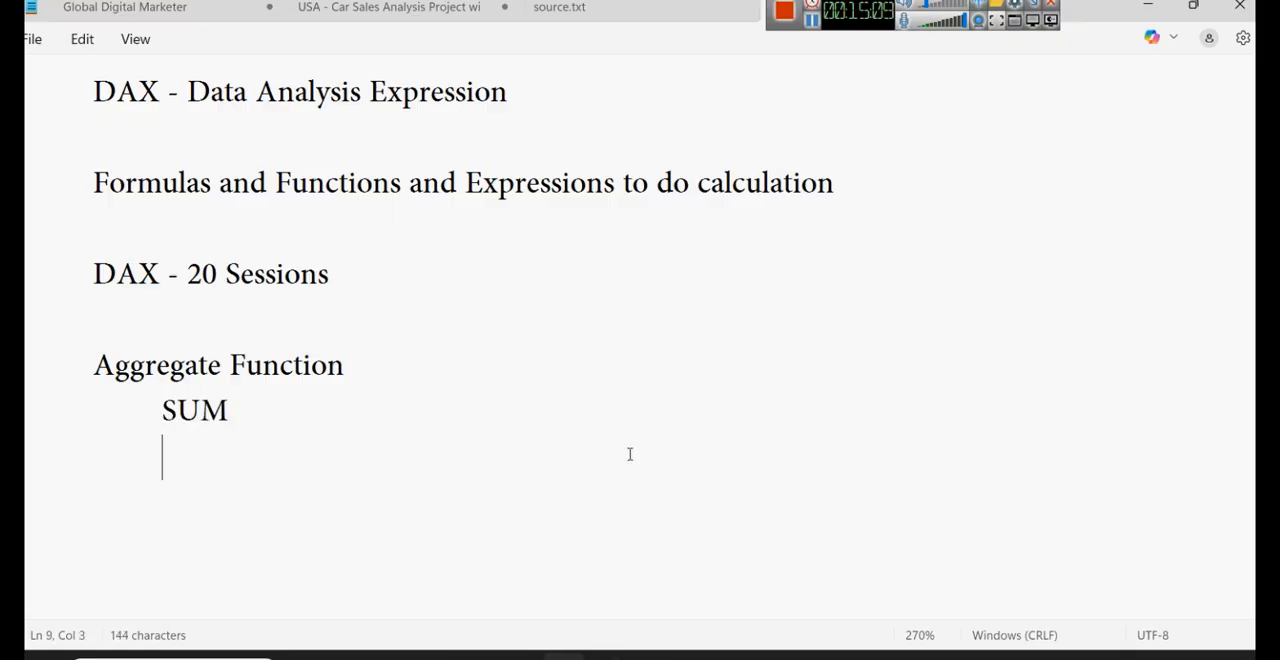
type("CON")
key("BackSpace")
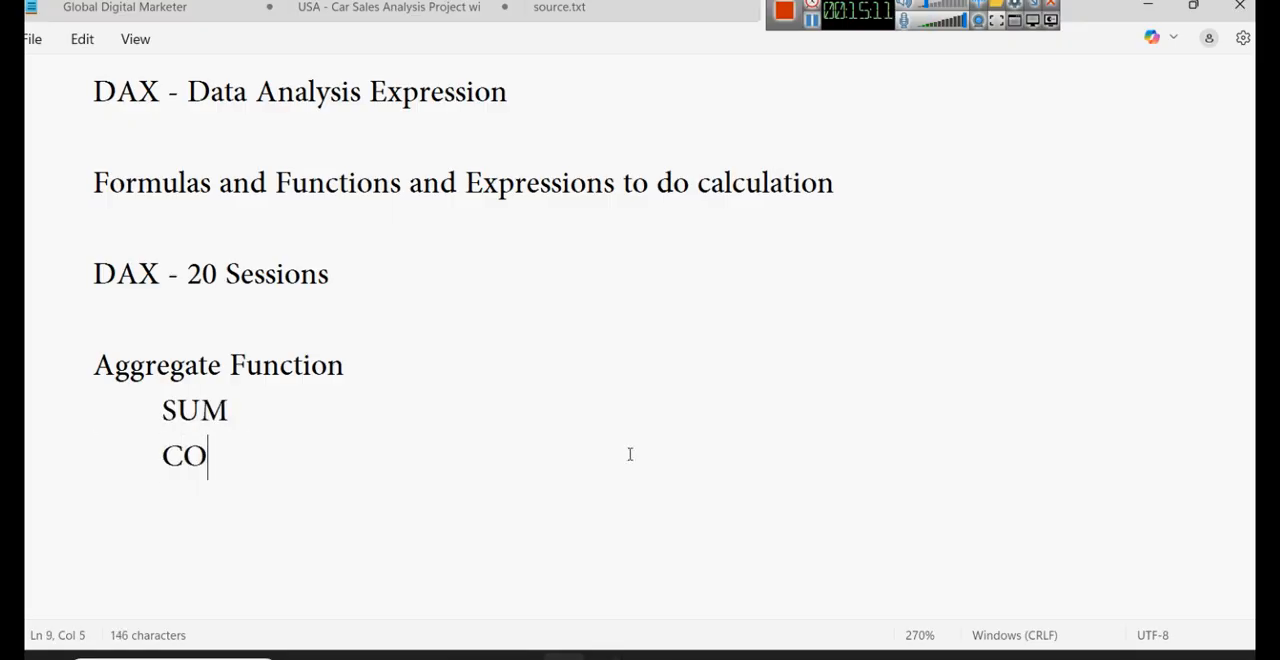
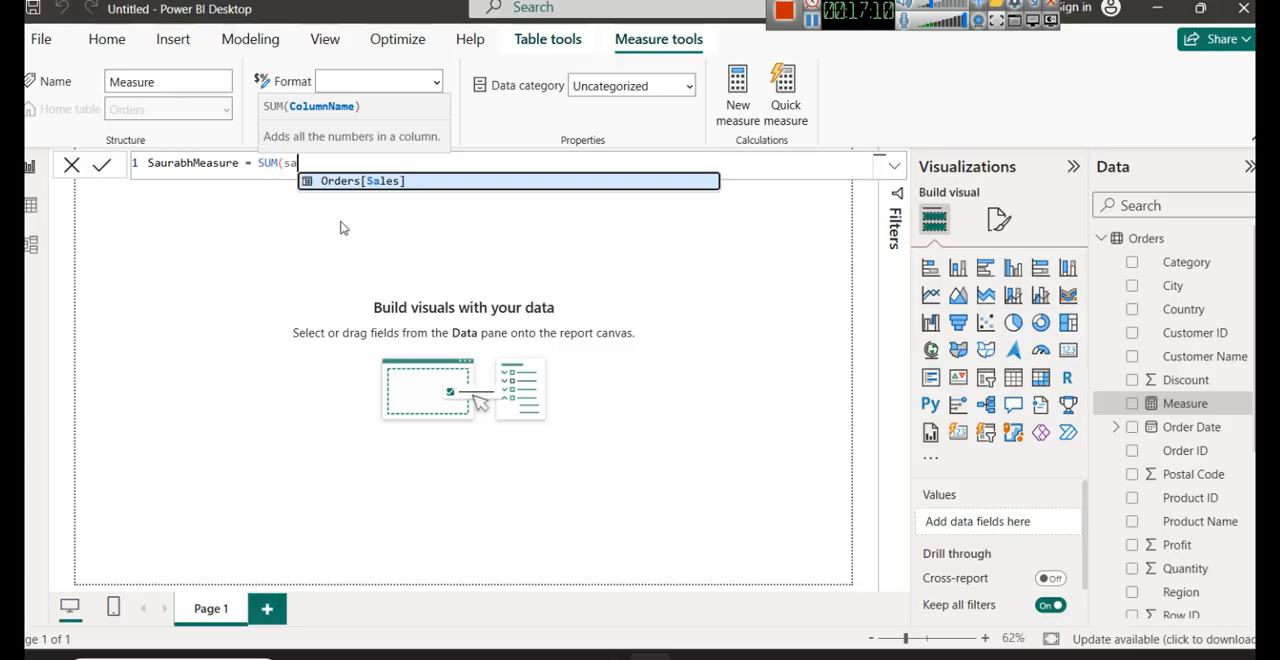
- Complete the new measure's formula as SUM(Orders[Sales]) and commit it
left_click(350, 184)
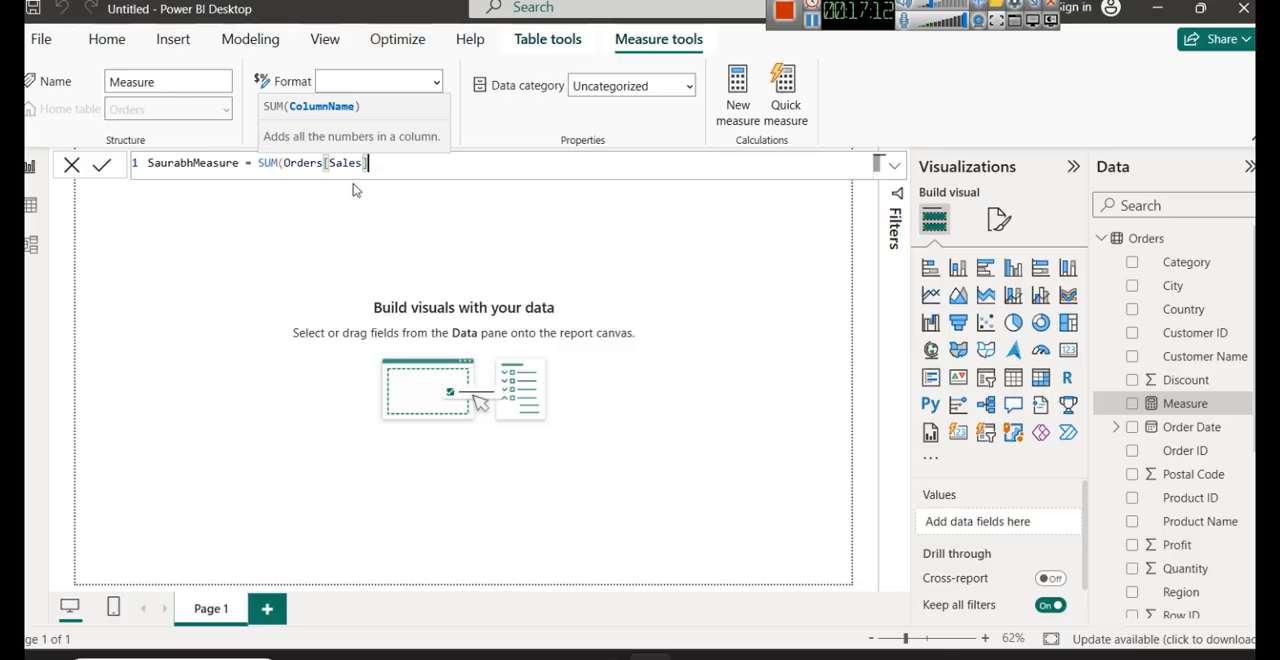
type(")")
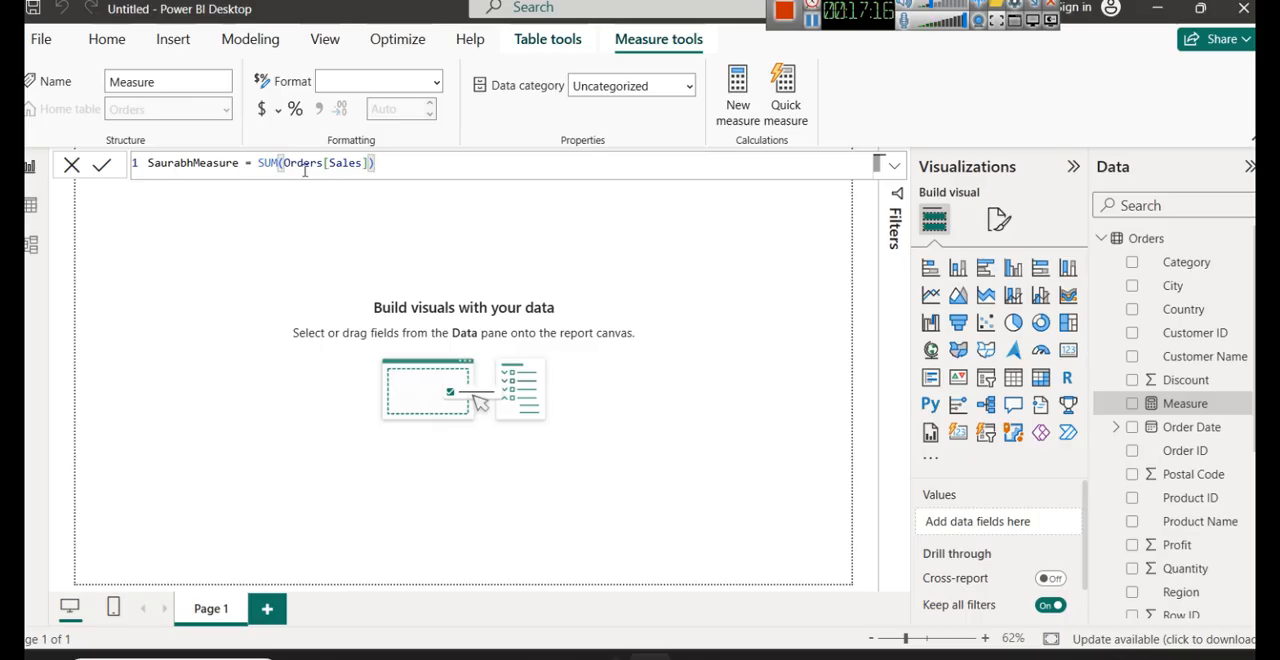
left_click(101, 164)
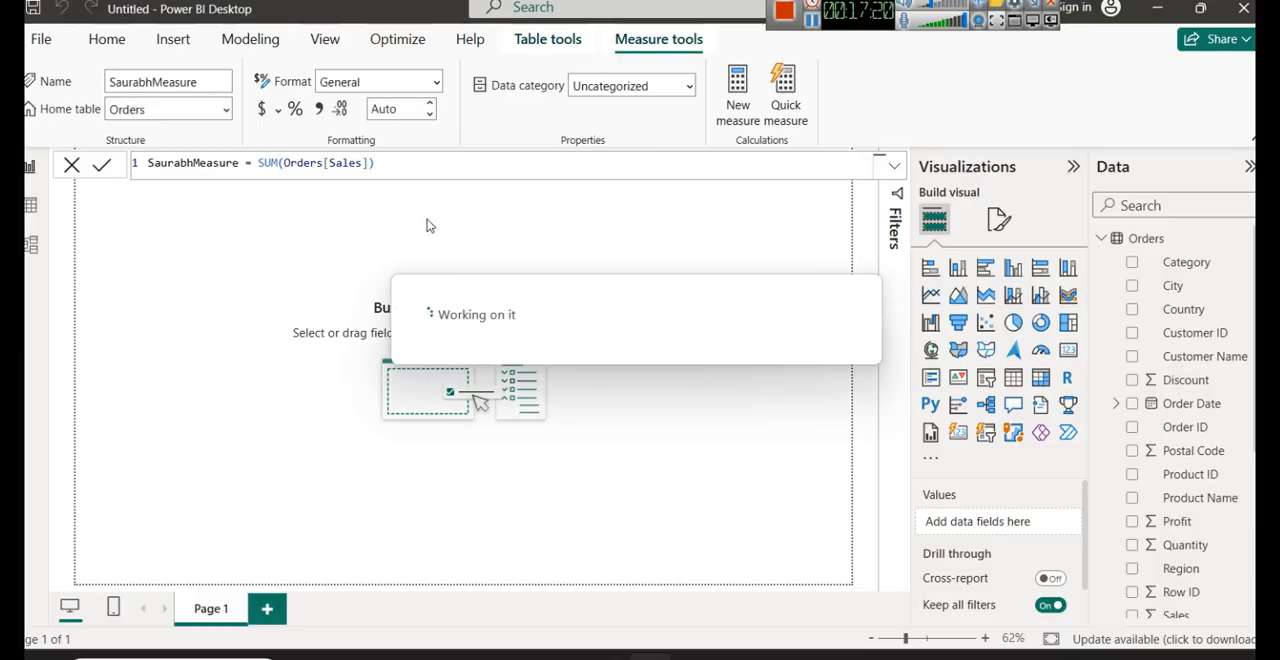
left_click(381, 172)
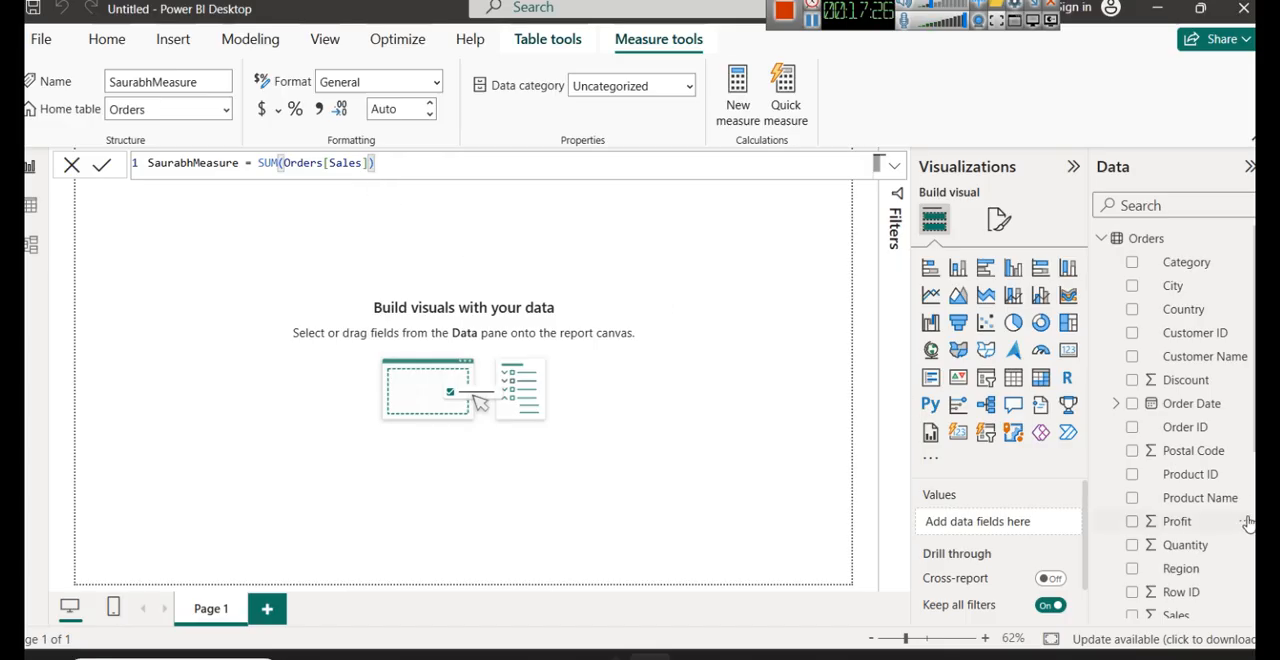
- Plot the new Sales sum measure as a column chart, enlarge it and inspect the column's exact value
scroll(1190, 462, "down", 3)
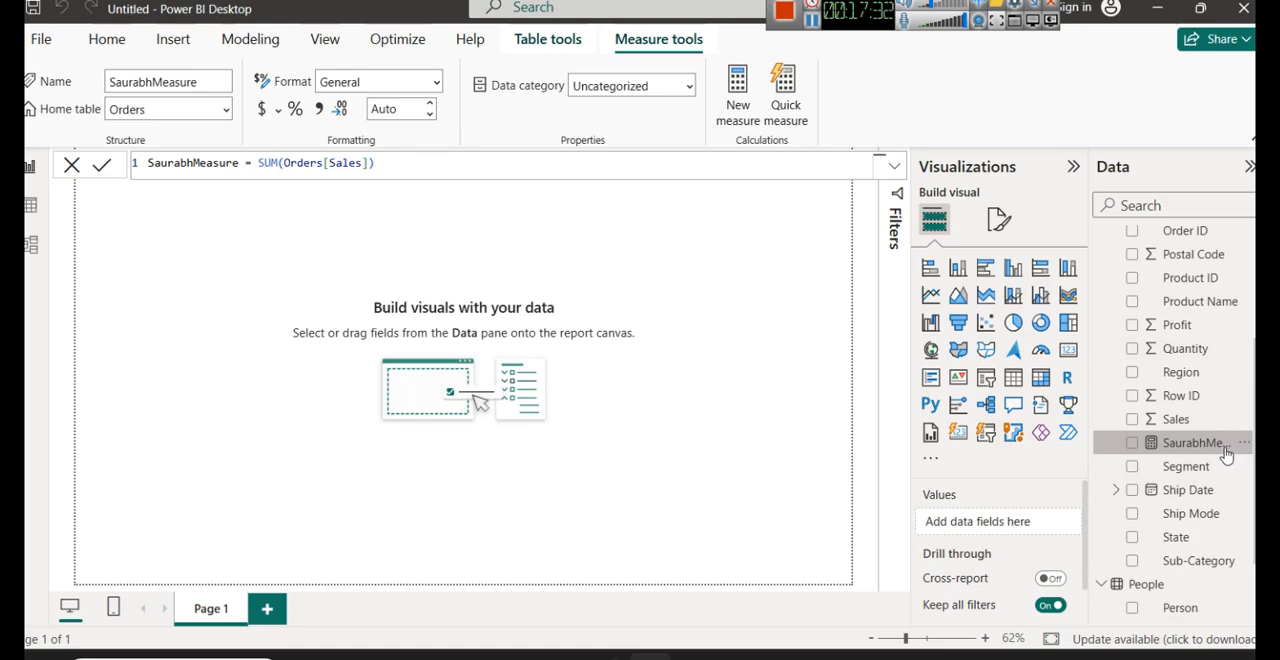
left_click(618, 290)
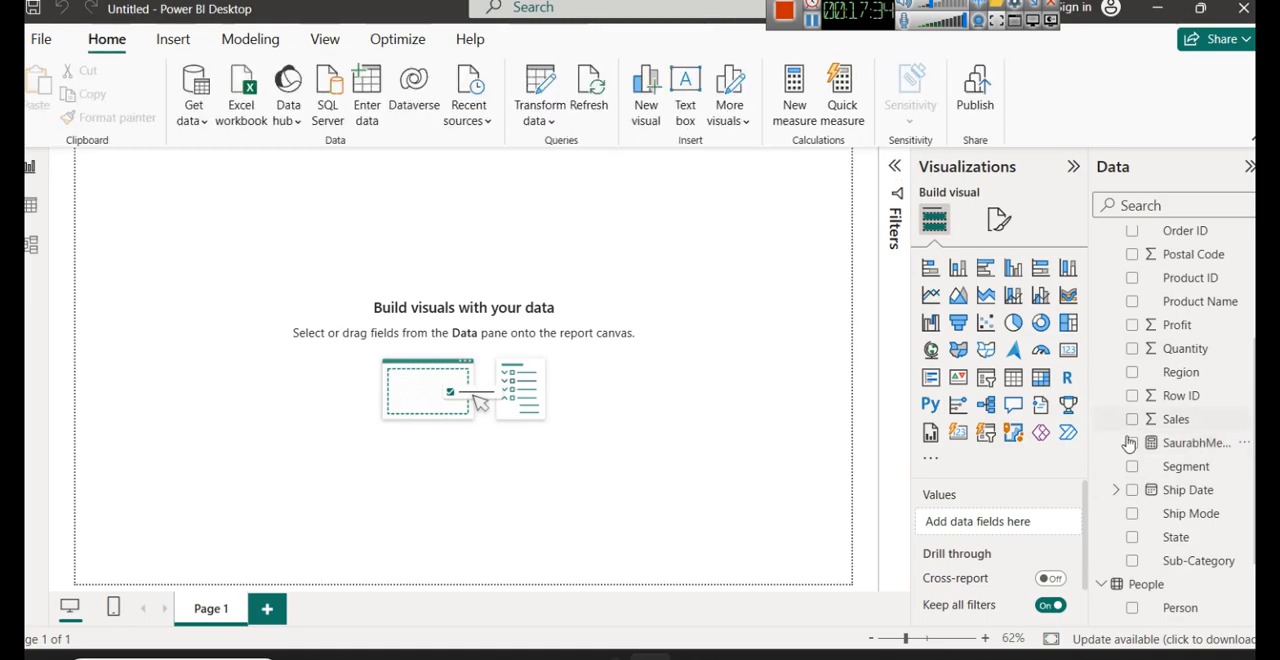
left_click_drag(1129, 443, 649, 400)
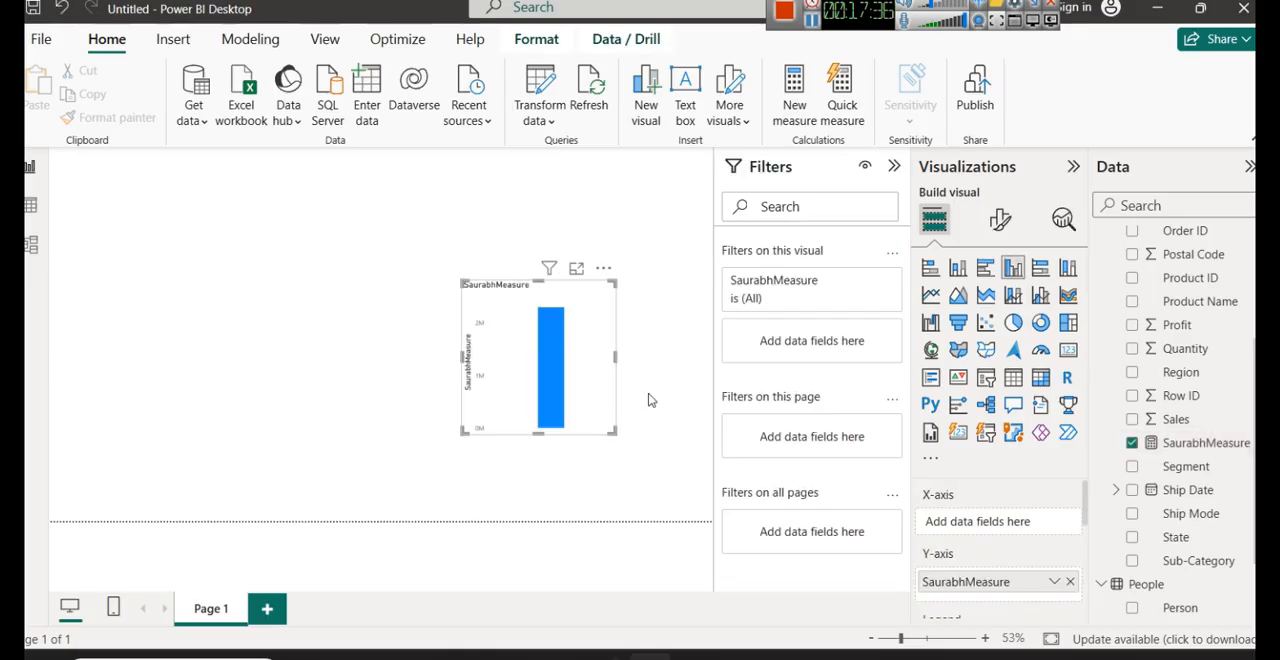
left_click_drag(463, 281, 142, 164)
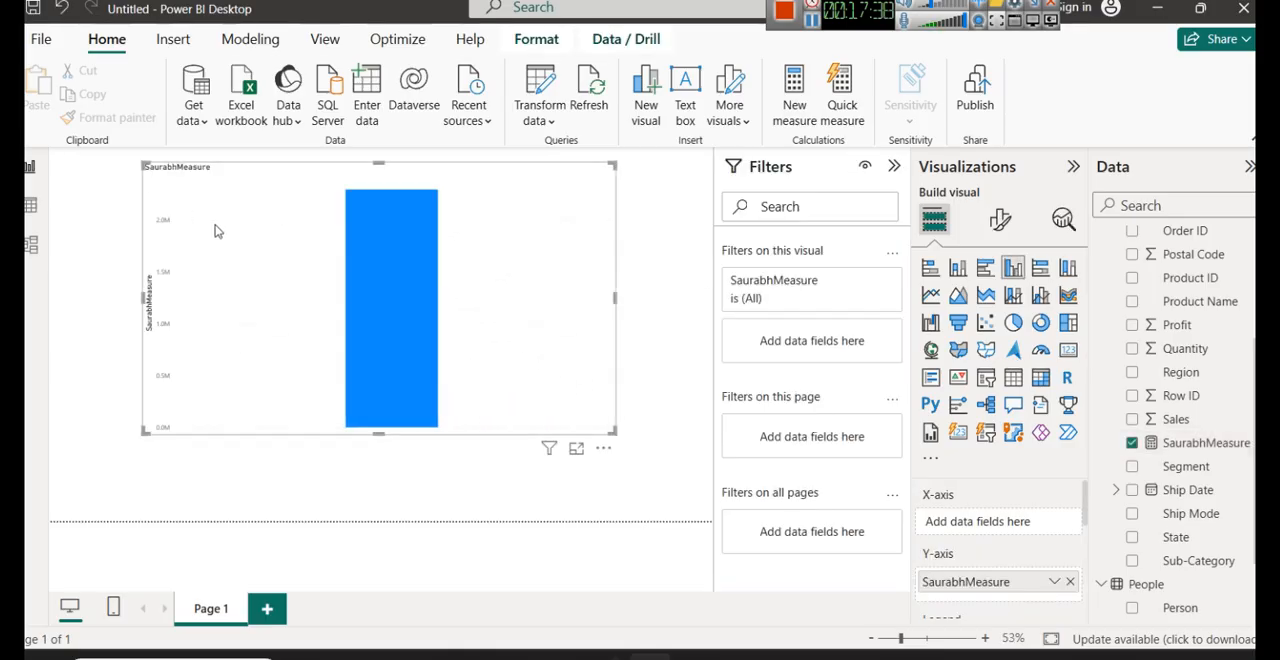
mouse_move(383, 263)
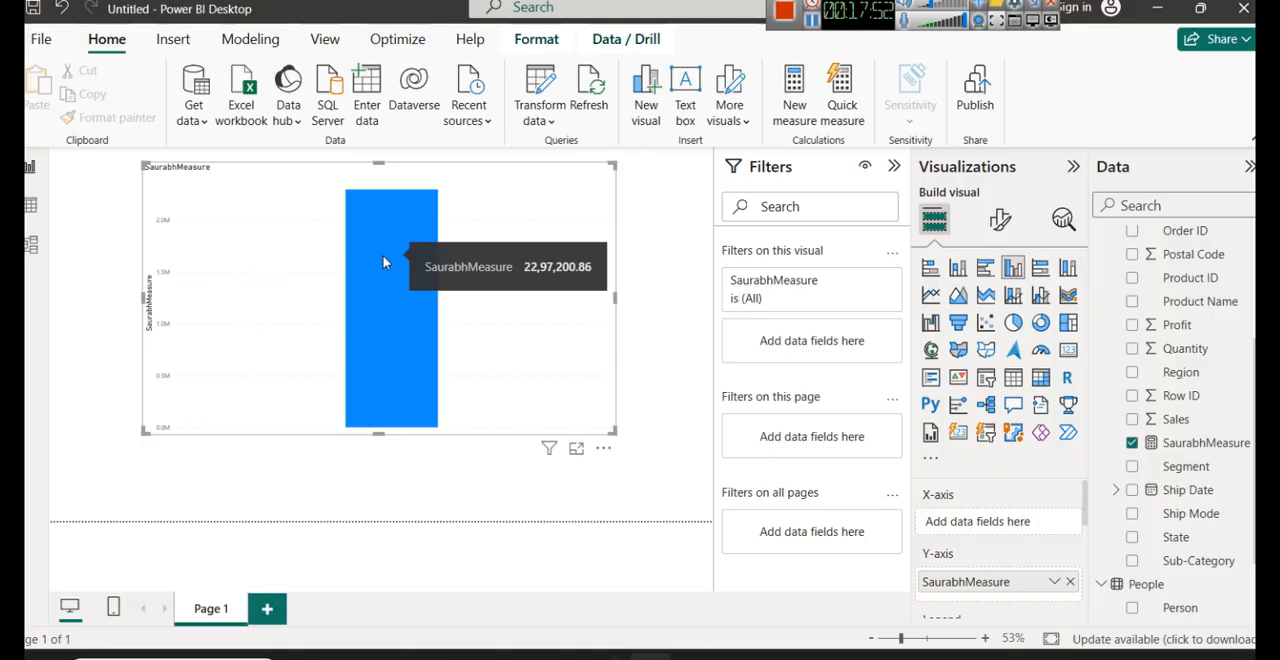
- Remove the column chart from the page and delete the Sales sum measure from the model
key("Delete")
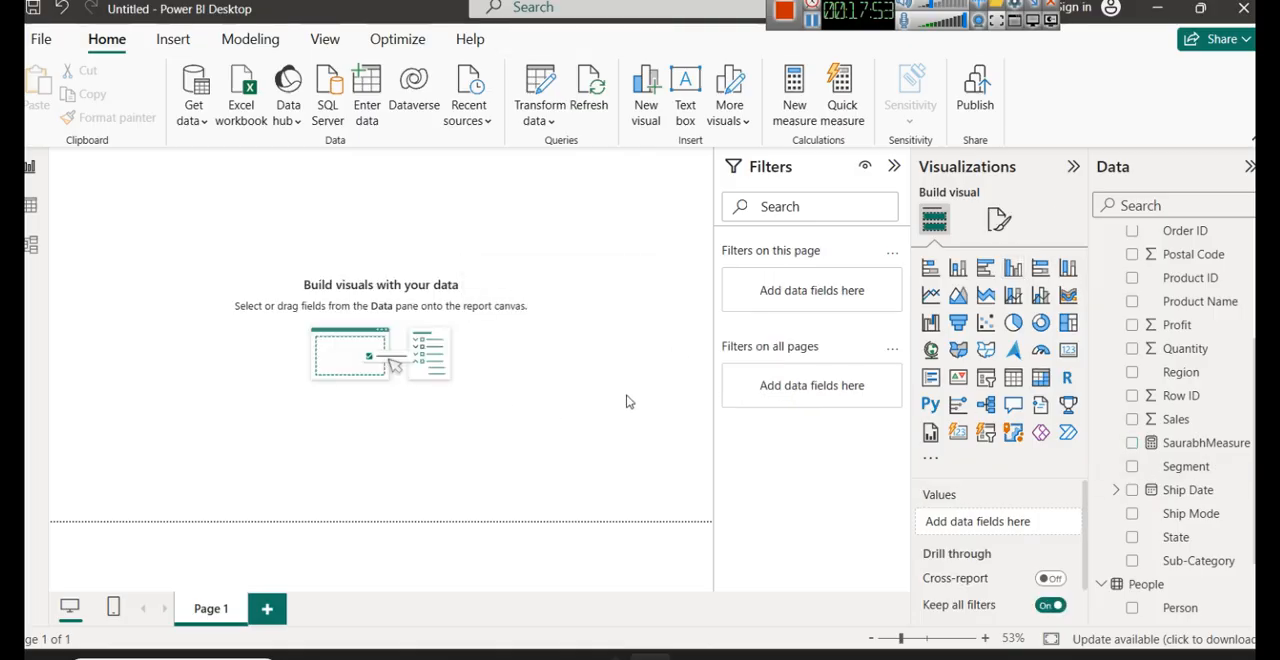
right_click(1172, 442)
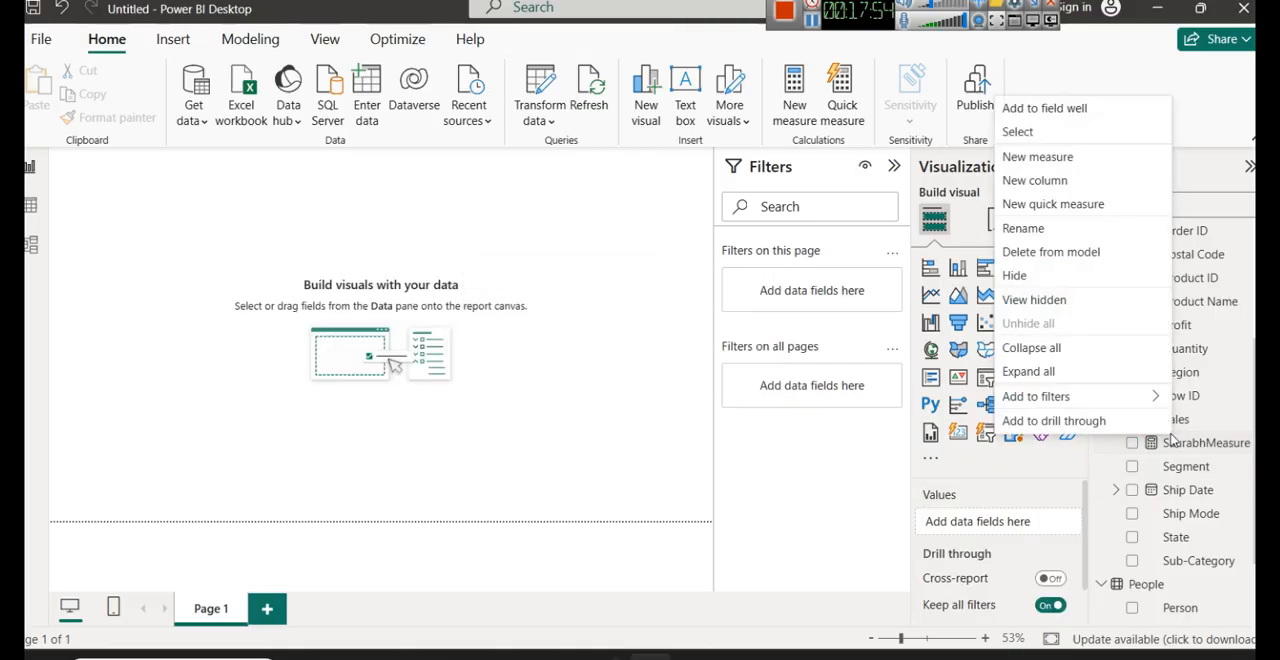
left_click(1072, 252)
left_click(752, 370)
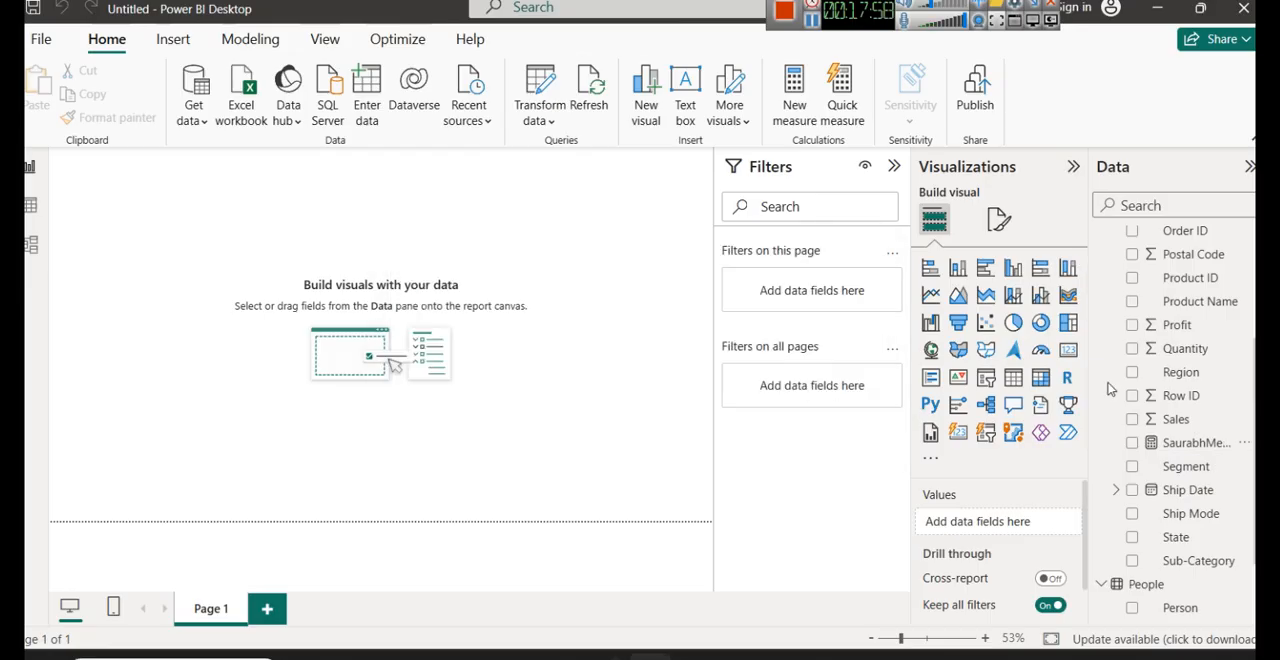
- Collapse the Filters pane, insert a text box on the report page, and reduce its height to a short title strip
scroll(1151, 440, "up", 2)
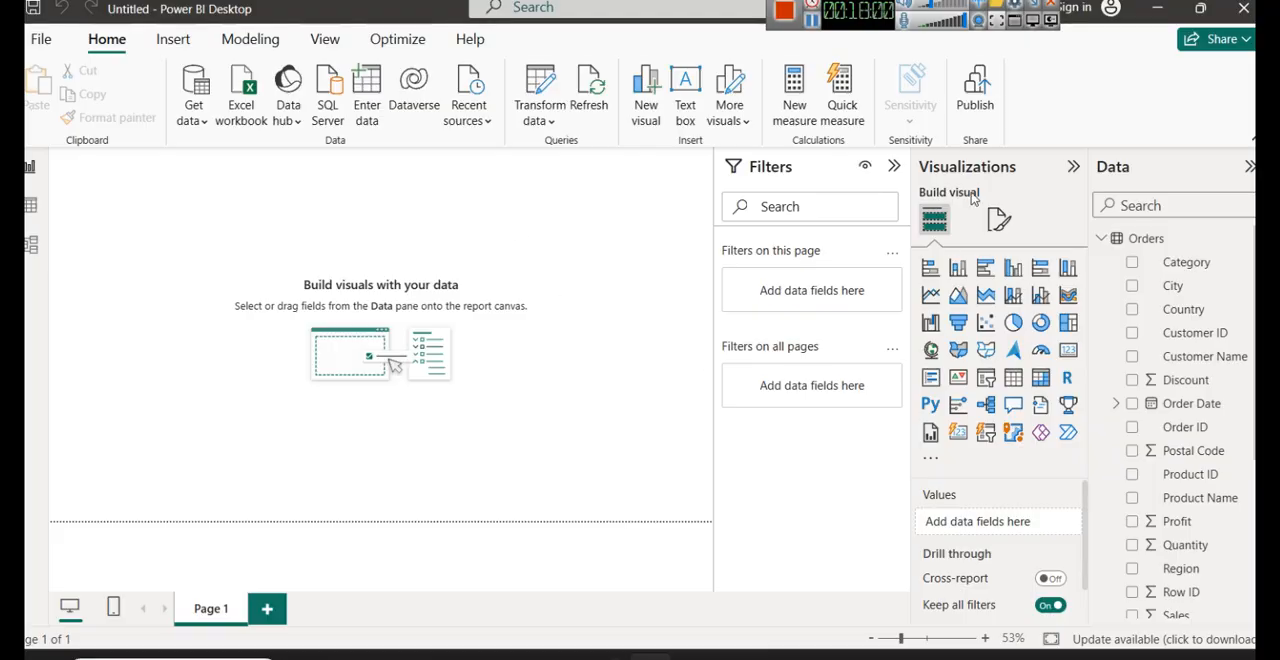
left_click(895, 168)
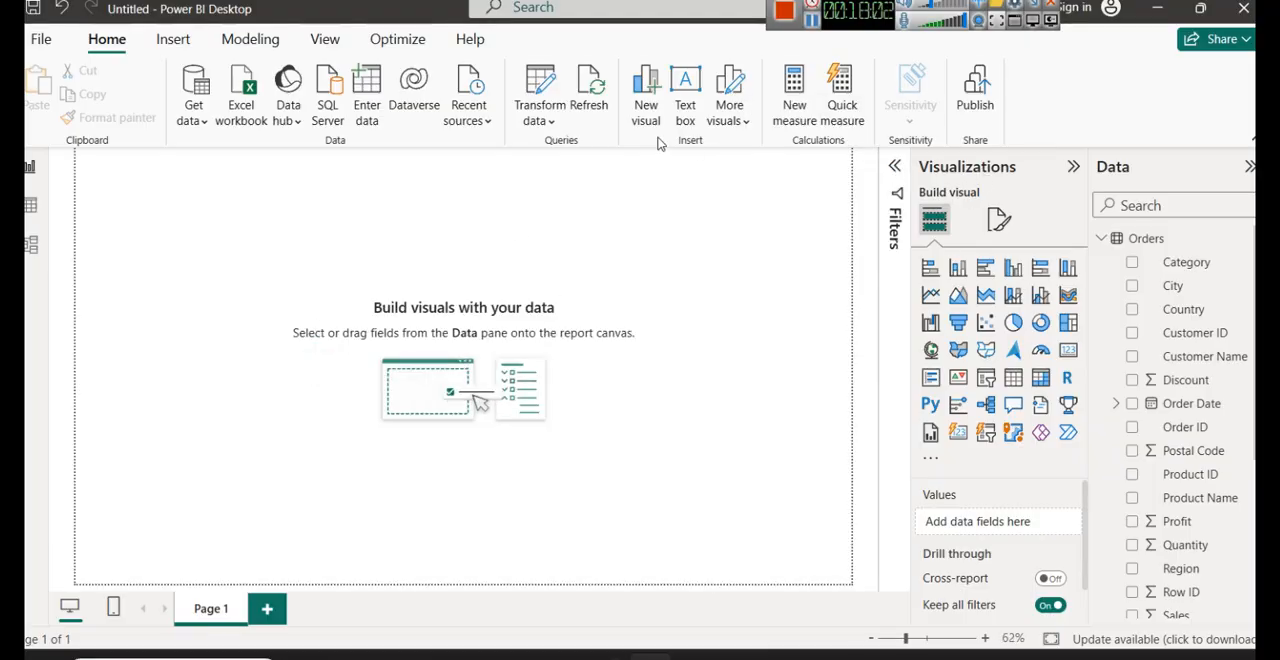
left_click(686, 95)
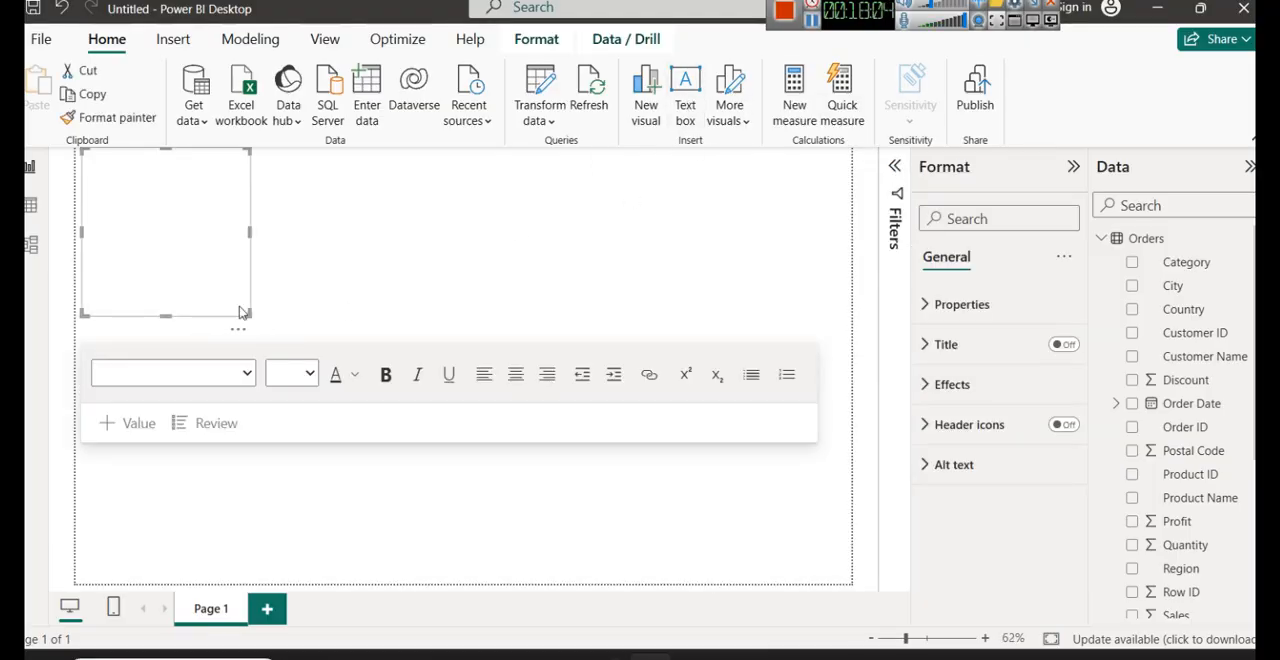
left_click(500, 241)
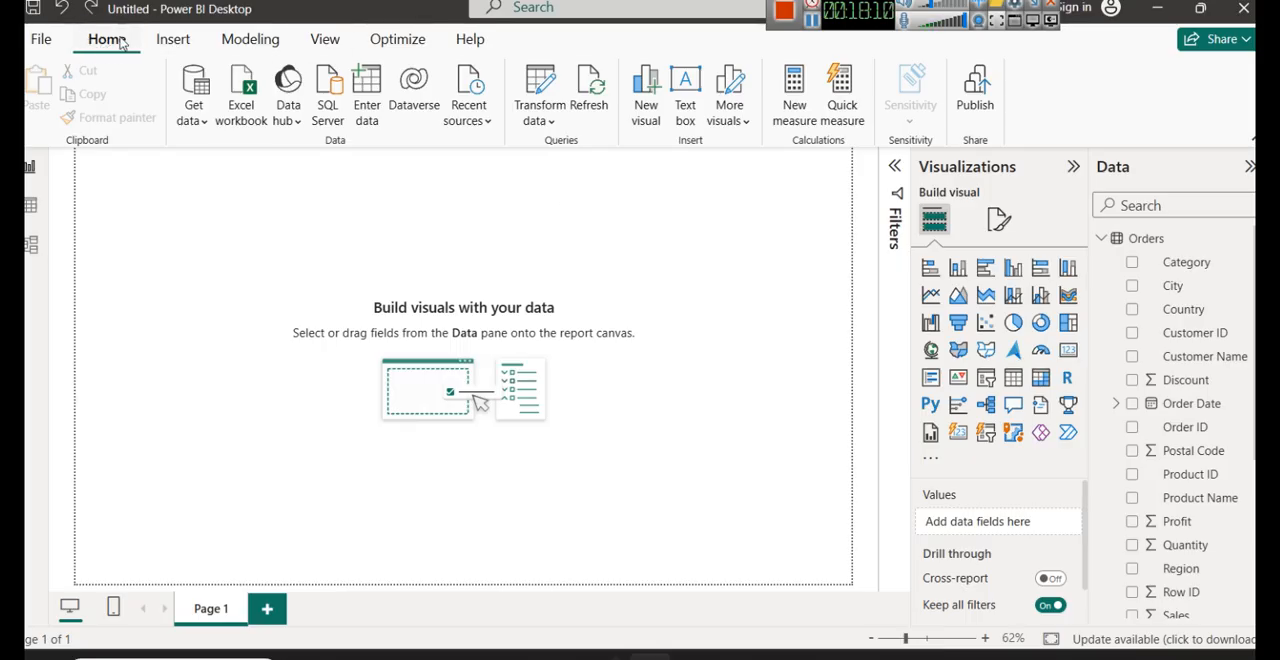
left_click(688, 86)
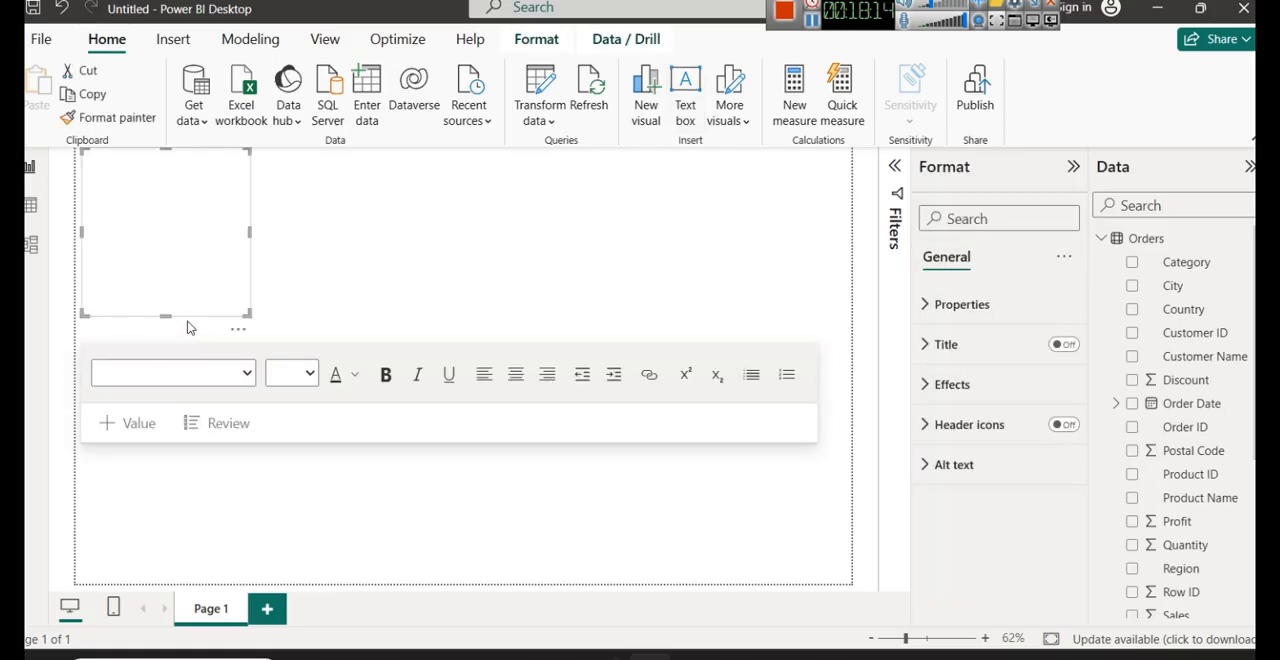
left_click_drag(166, 316, 184, 204)
left_click(166, 175)
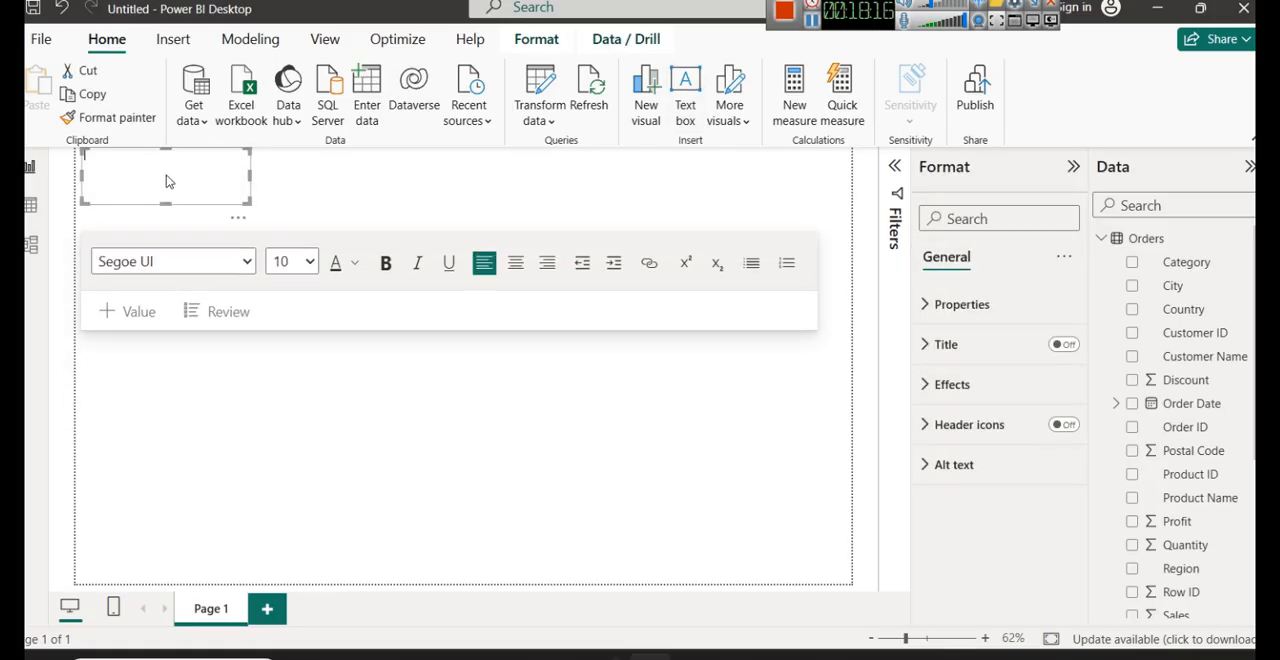
- Enter the title SALES ANALYSIS DASHBOARD in the text box and widen the box across most of the page
type("SALES ANALYSIS DASHBOARD")
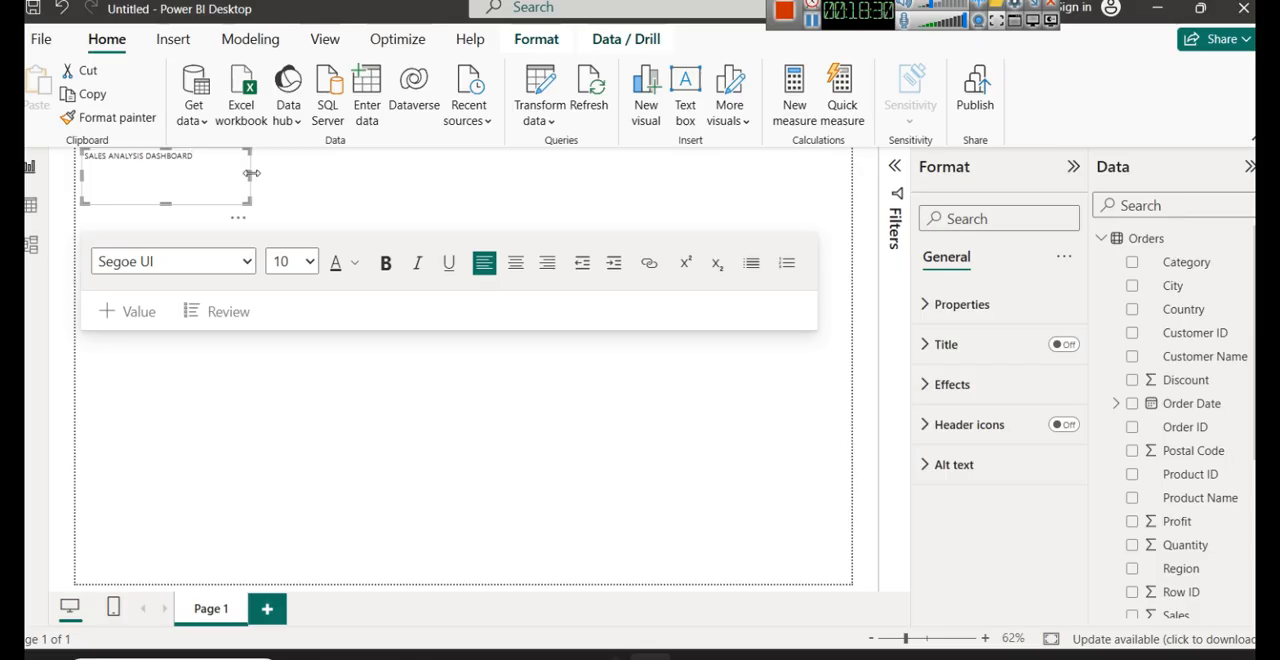
left_click_drag(251, 173, 658, 197)
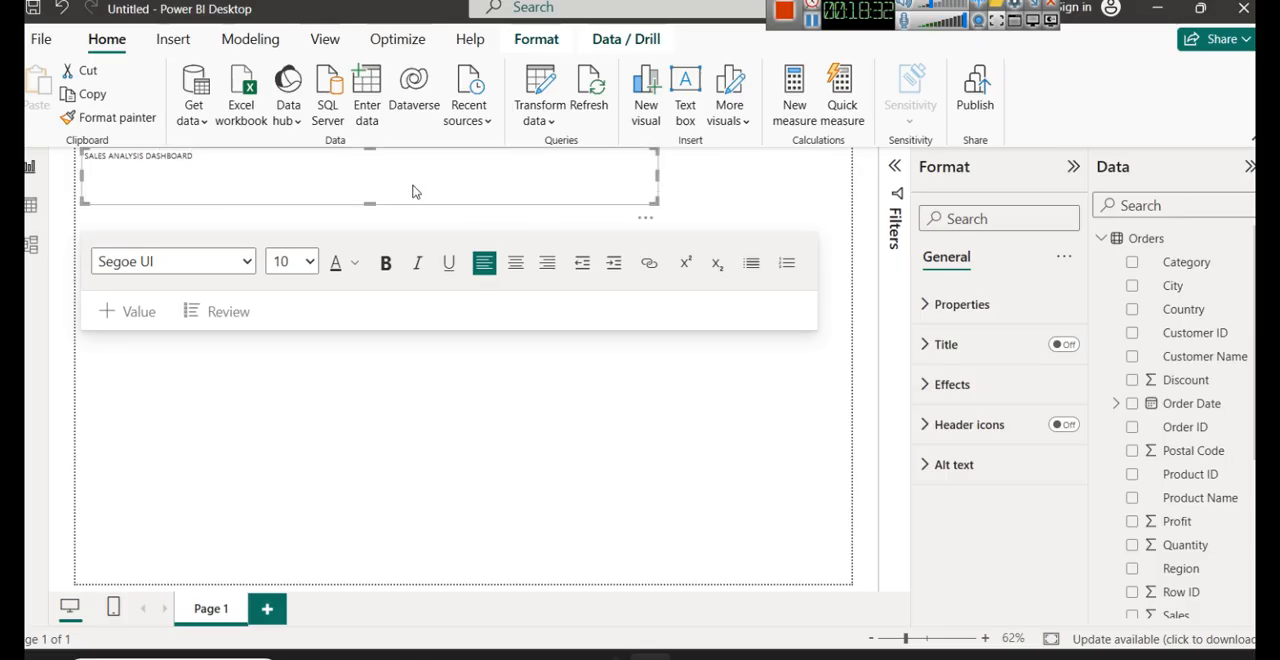
- Format the dashboard title as size 28, bold, italic and centered
key("ctrl+a")
left_click(255, 175)
left_click_drag(251, 169, 84, 160)
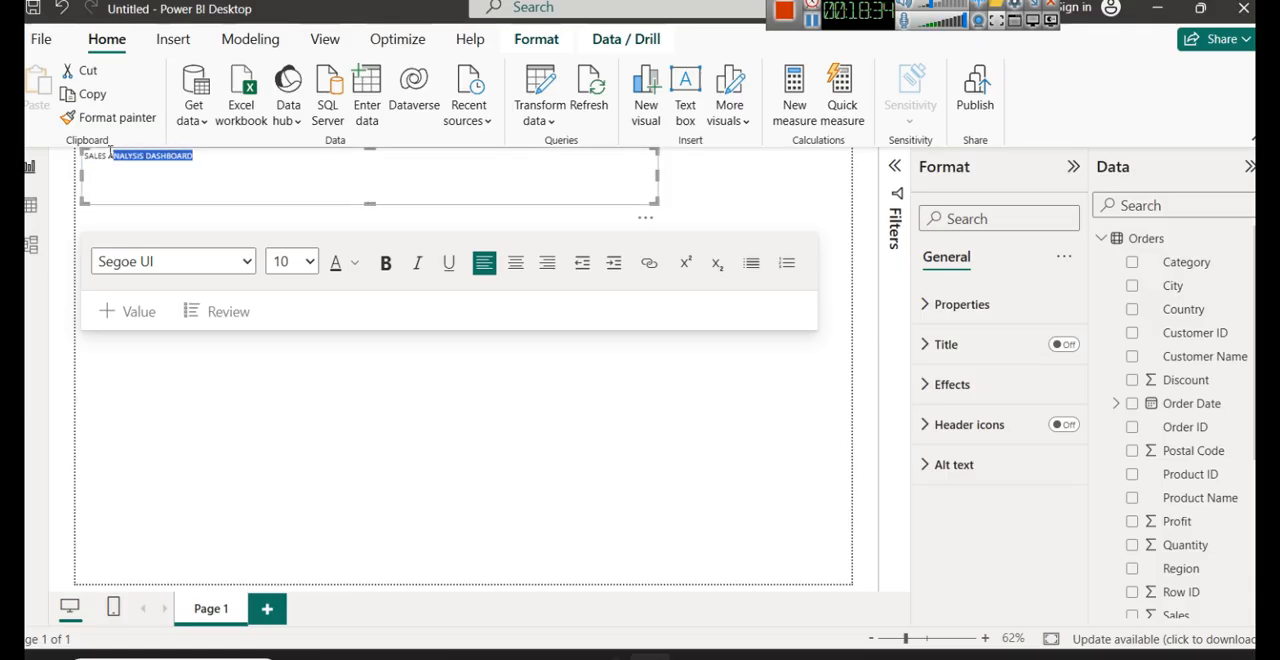
left_click(307, 263)
left_click(281, 587)
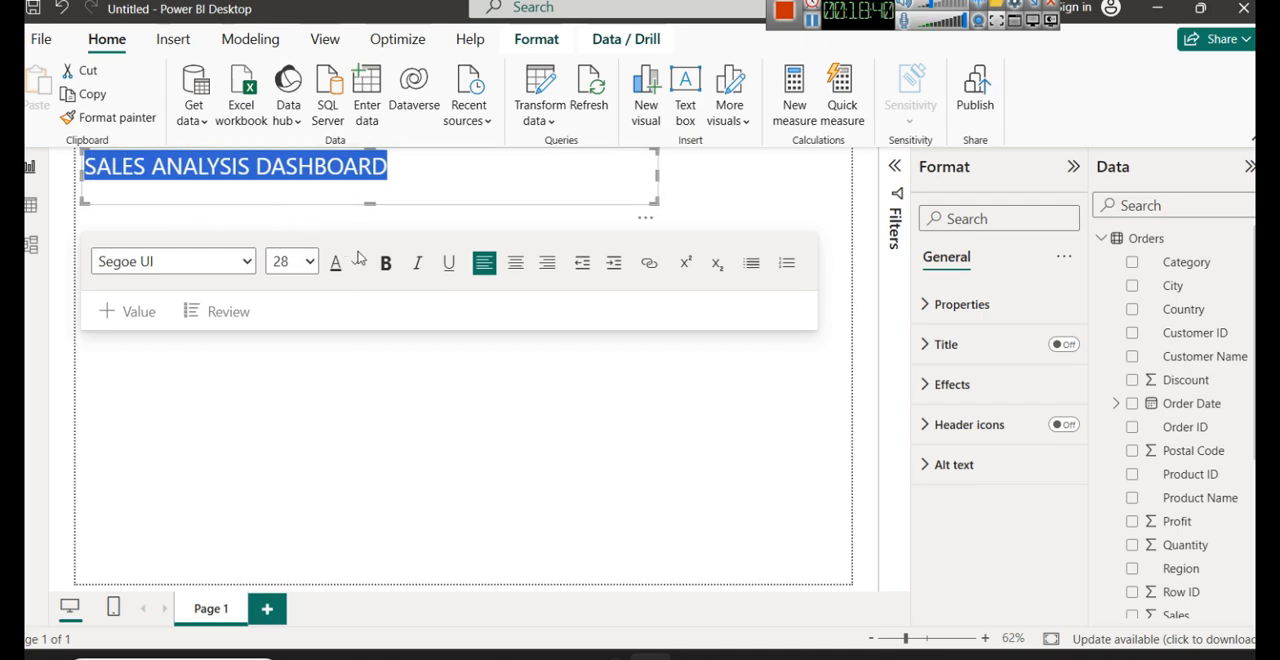
left_click(385, 263)
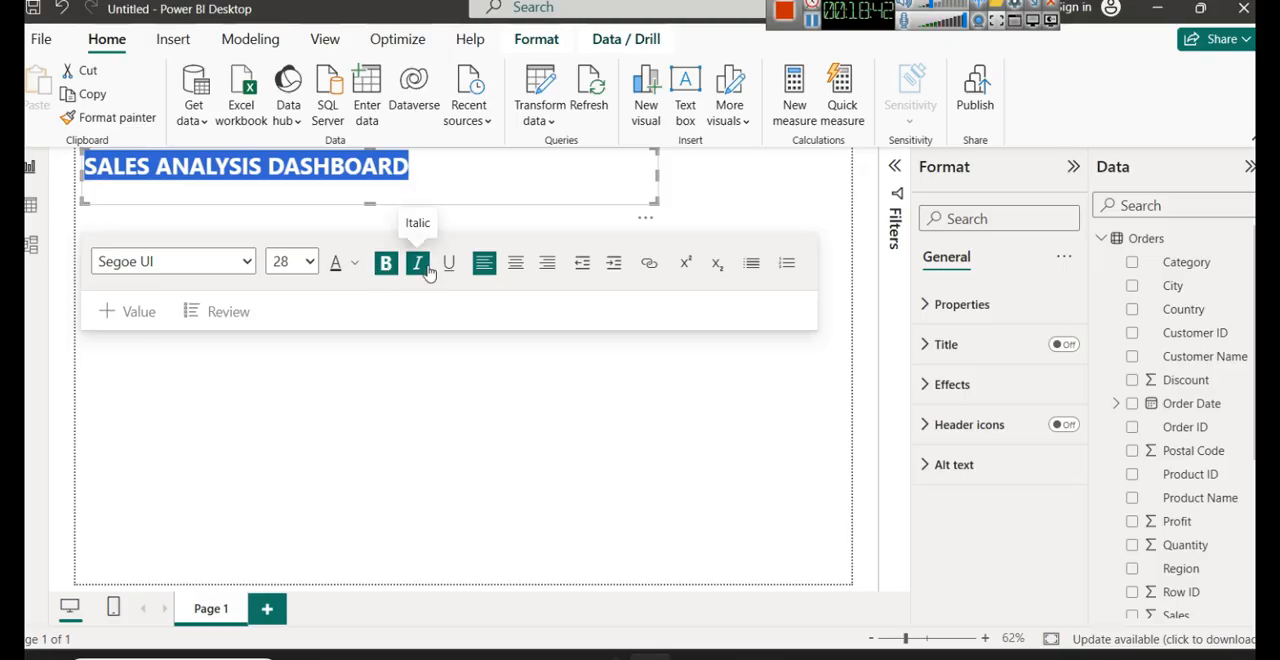
left_click(417, 263)
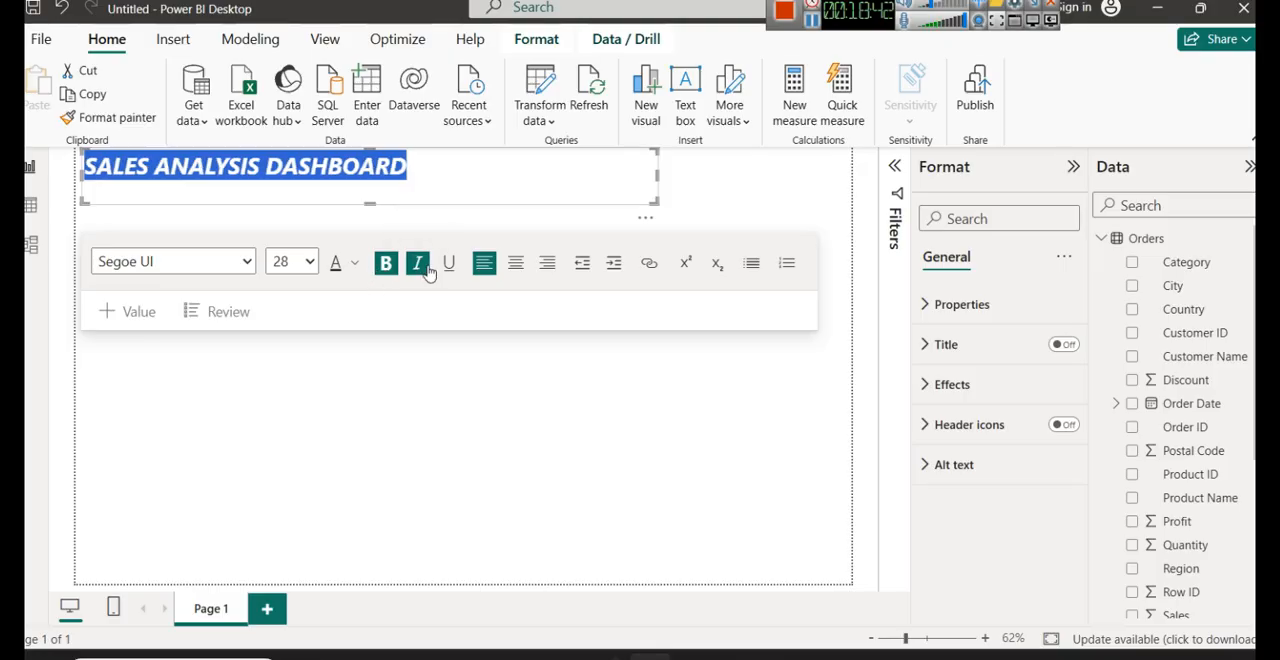
left_click(517, 265)
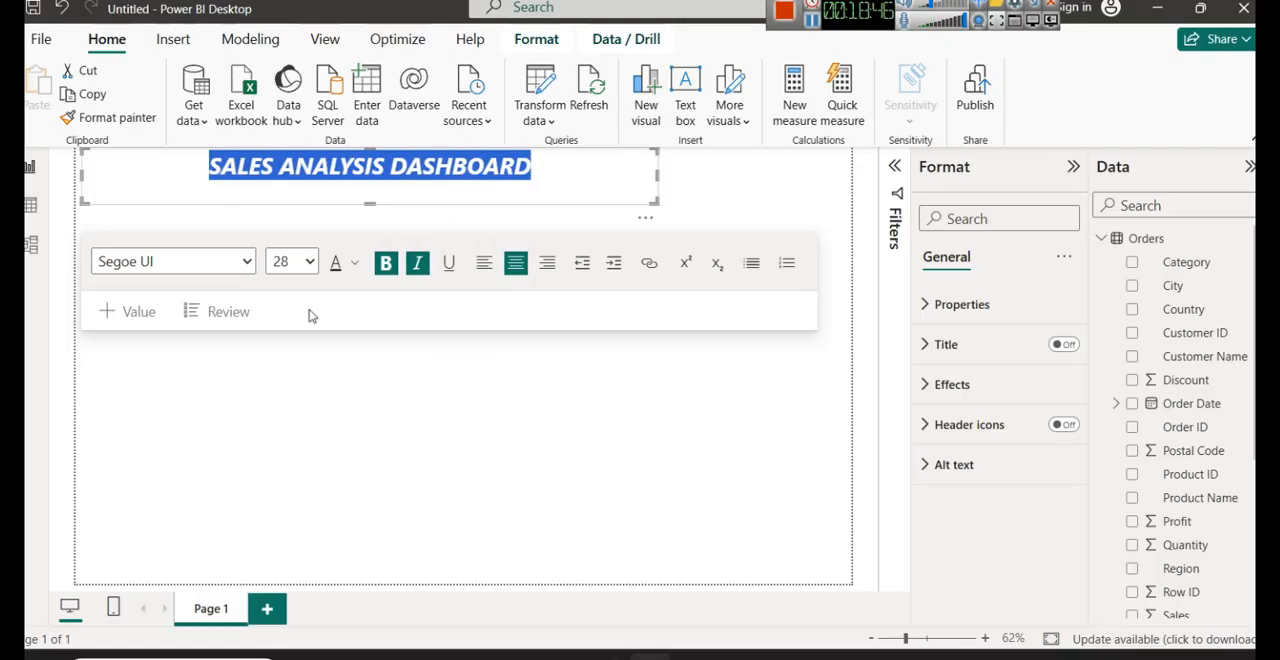
- Set the title font to Comic Sans MS and shorten the text box to fit its single line
left_click(203, 262)
scroll(200, 487, "down", 2)
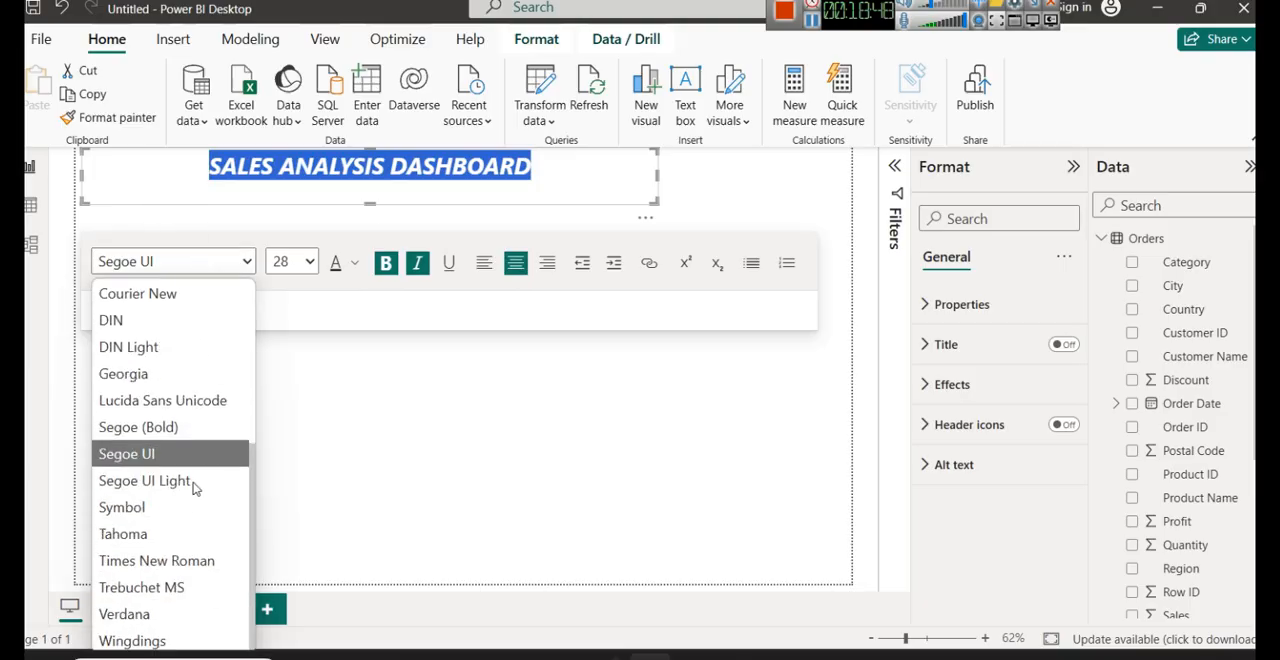
scroll(190, 568, "up", 3)
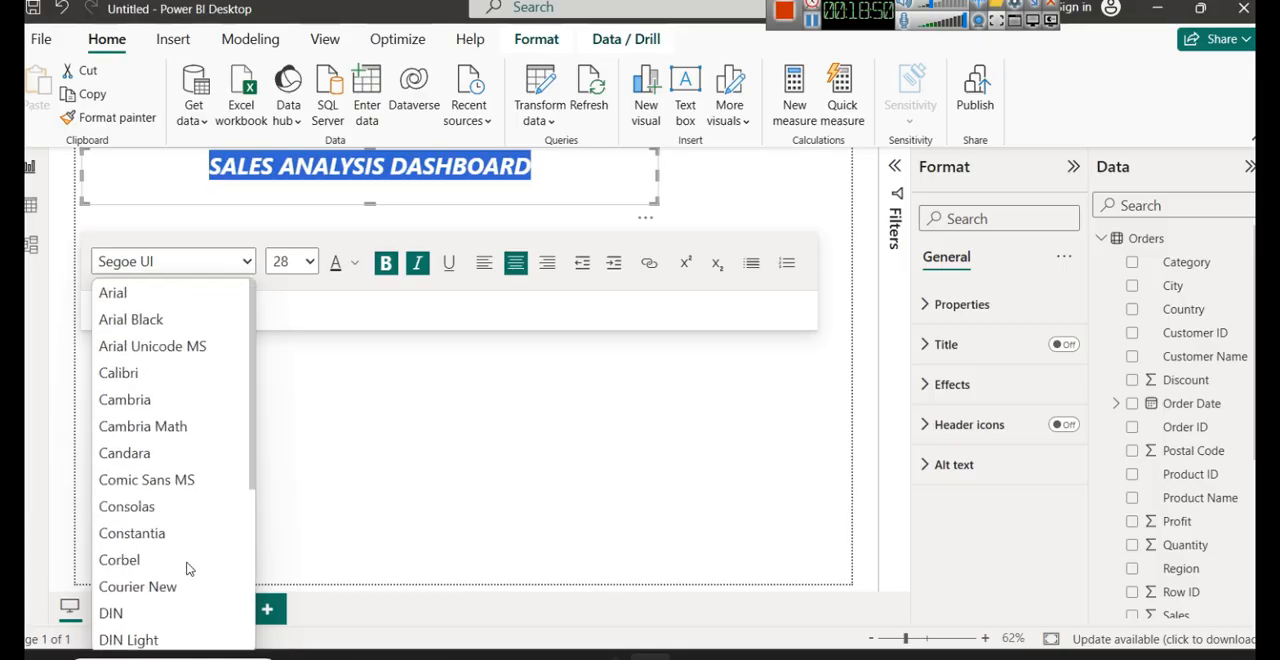
left_click(175, 482)
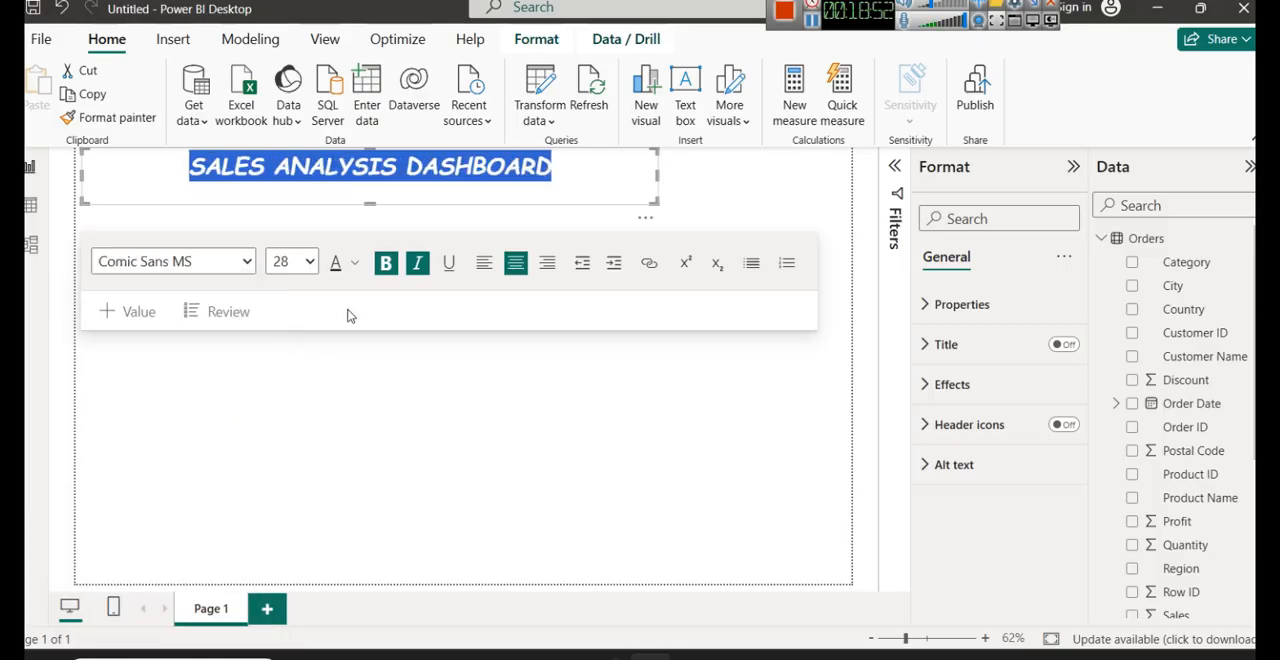
left_click(545, 195)
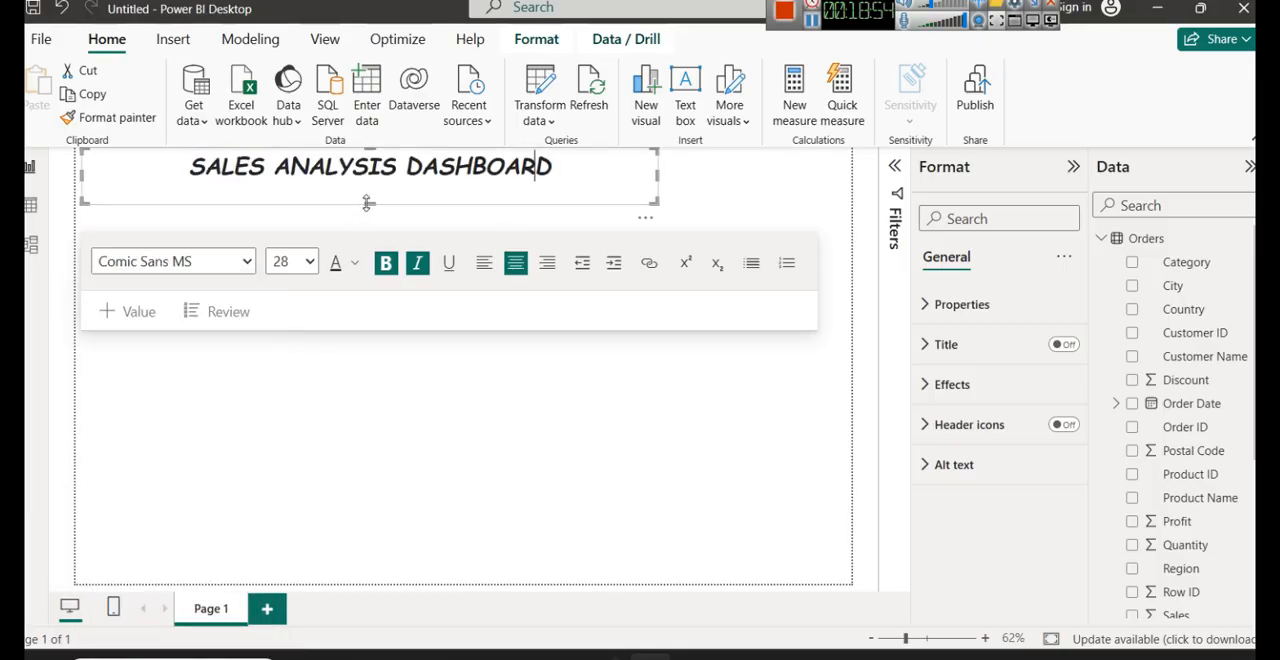
left_click_drag(368, 203, 364, 188)
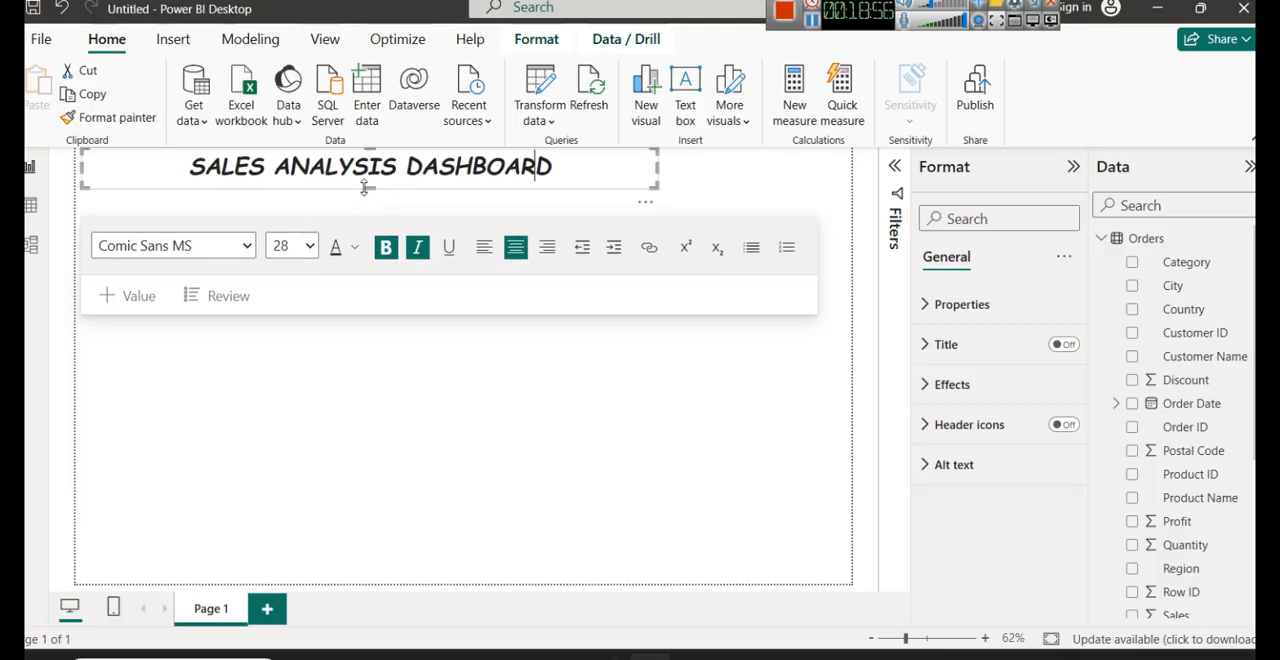
- Color the whole title text with the darkest shade of the bright blue theme color
triple_click(332, 166)
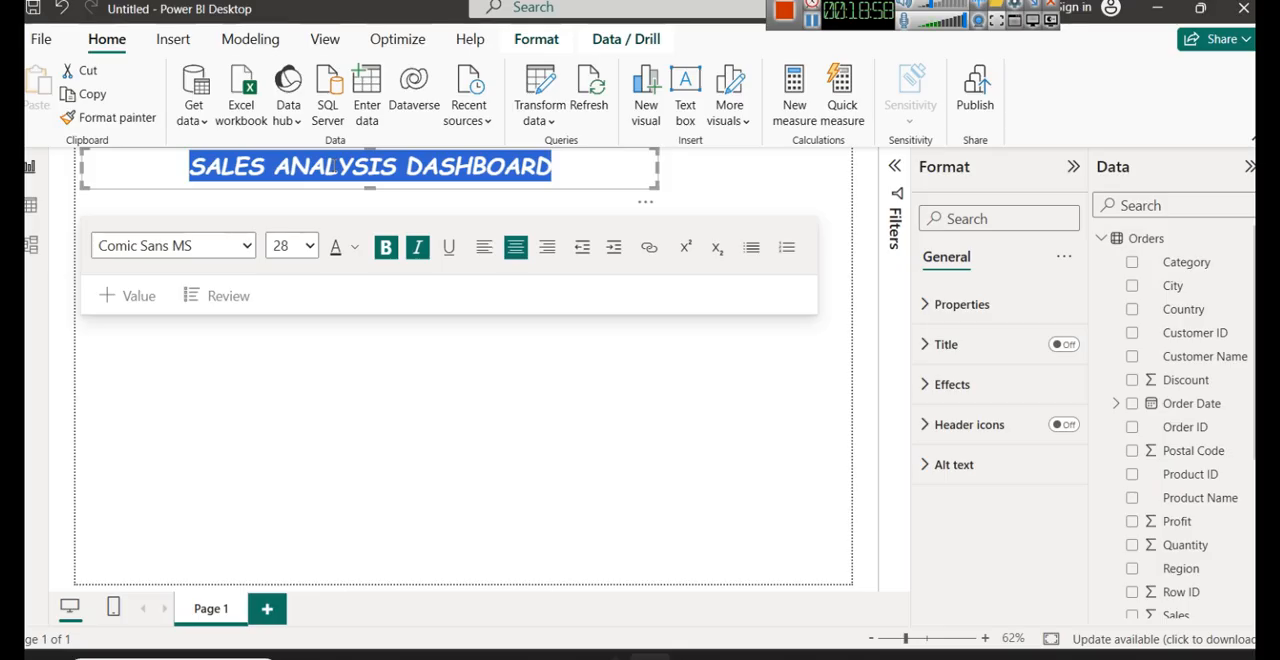
left_click(356, 248)
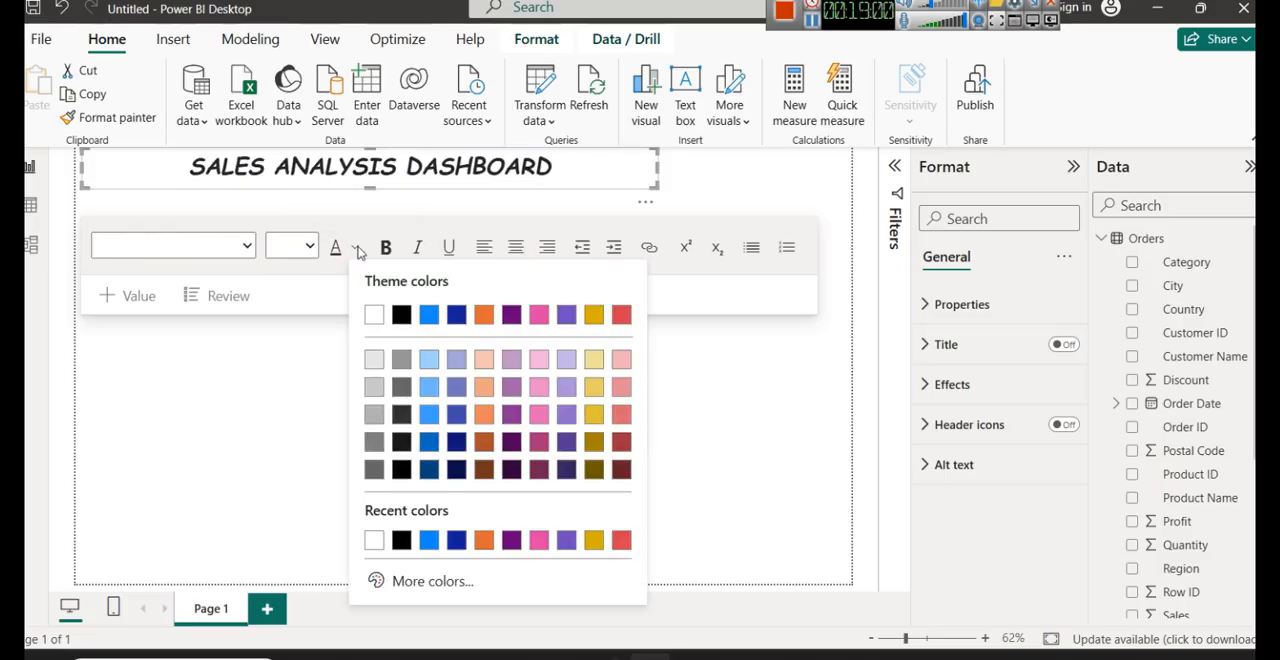
left_click(429, 469)
left_click(621, 171)
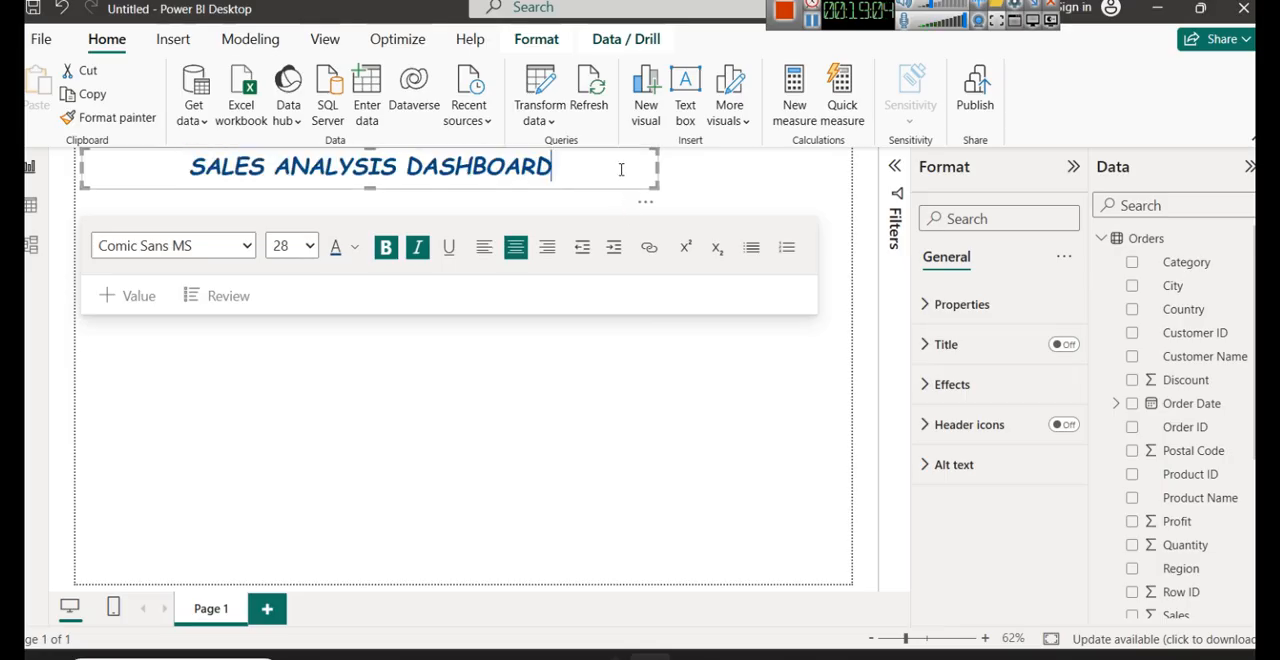
- Recolor the whole title text with the darkest shade of the light purple theme color
triple_click(353, 176)
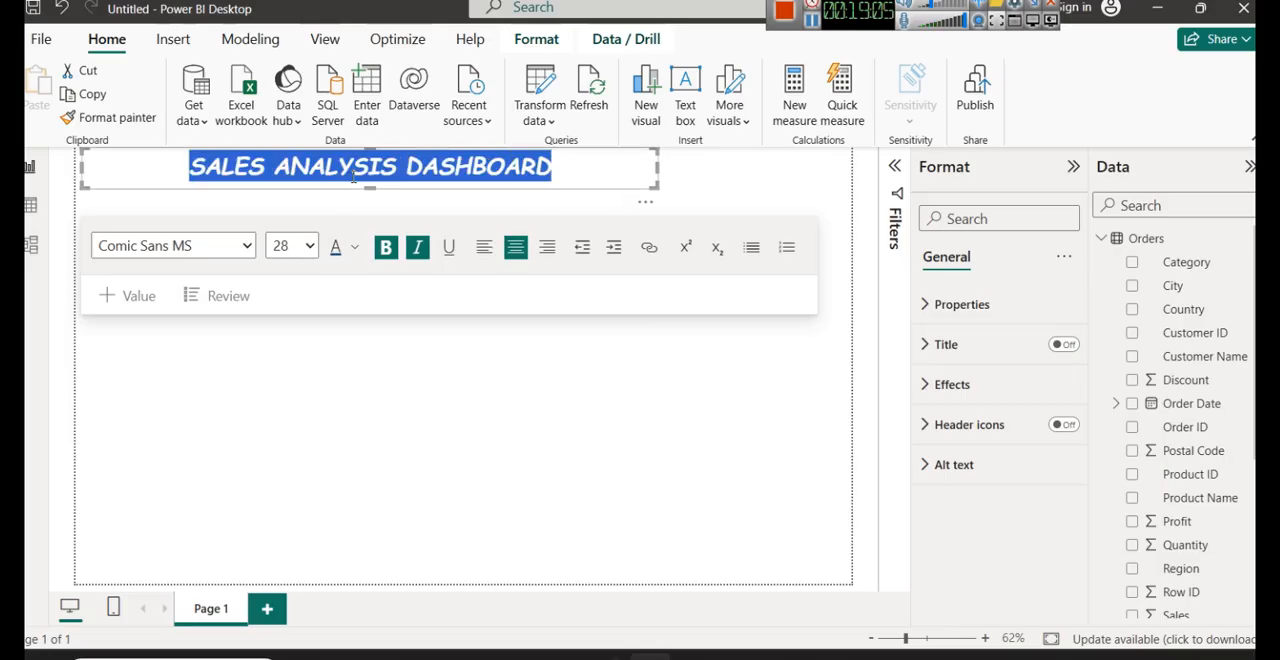
left_click(354, 246)
left_click(562, 475)
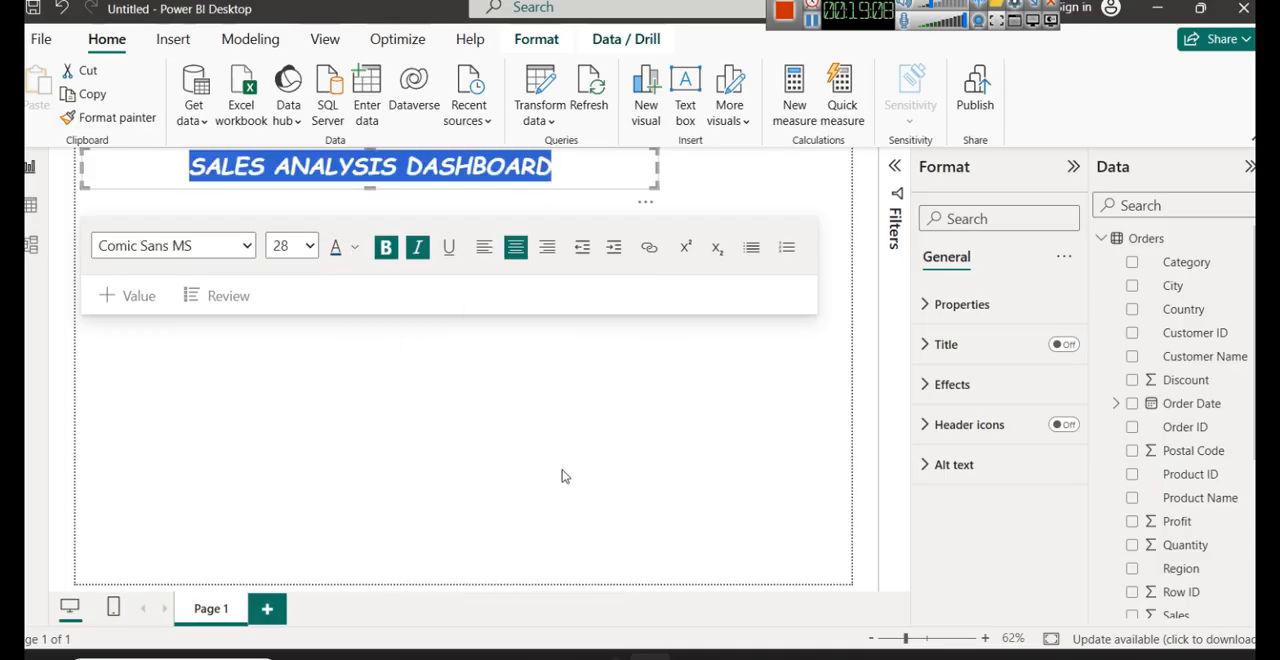
left_click(590, 176)
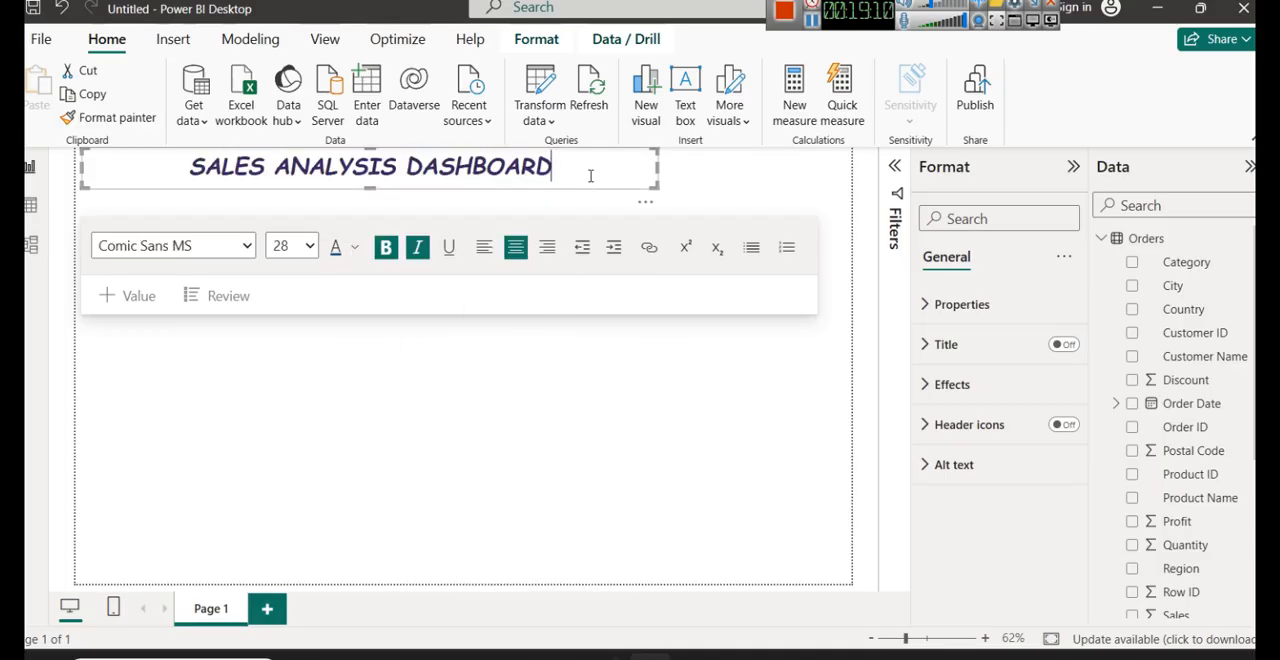
- Move the "SALES ANALYSIS DASHBOARD" title text box right until it is roughly centered across the page
left_click(617, 400)
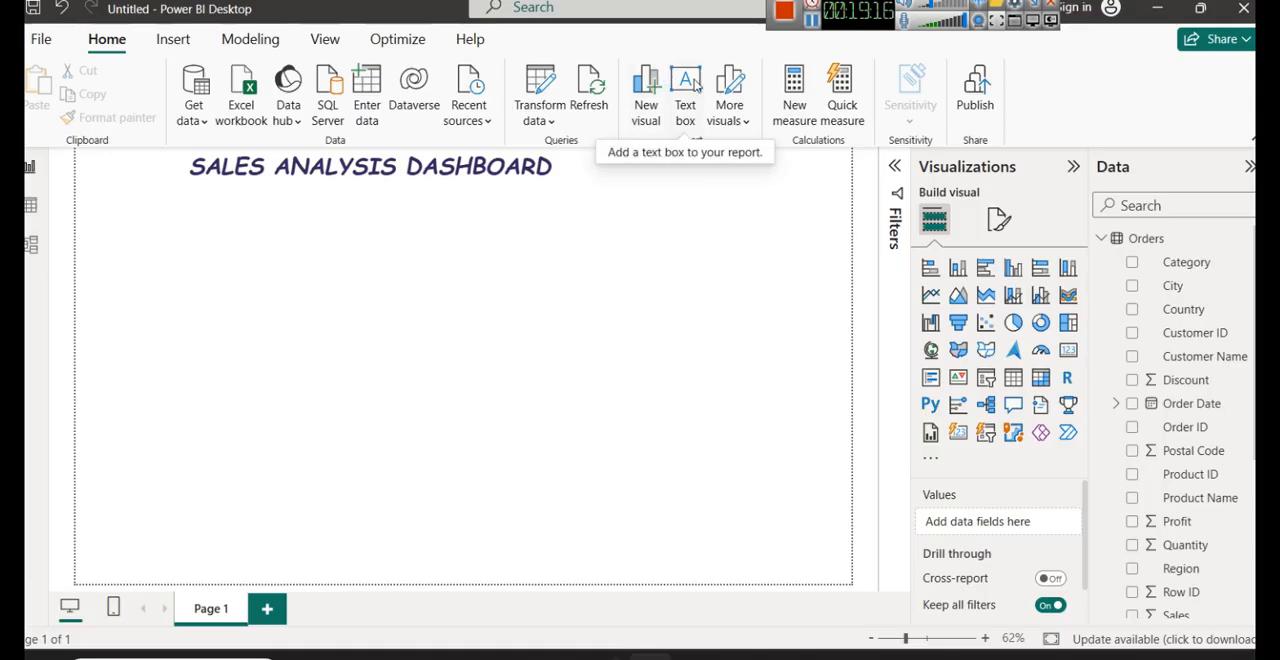
left_click(645, 178)
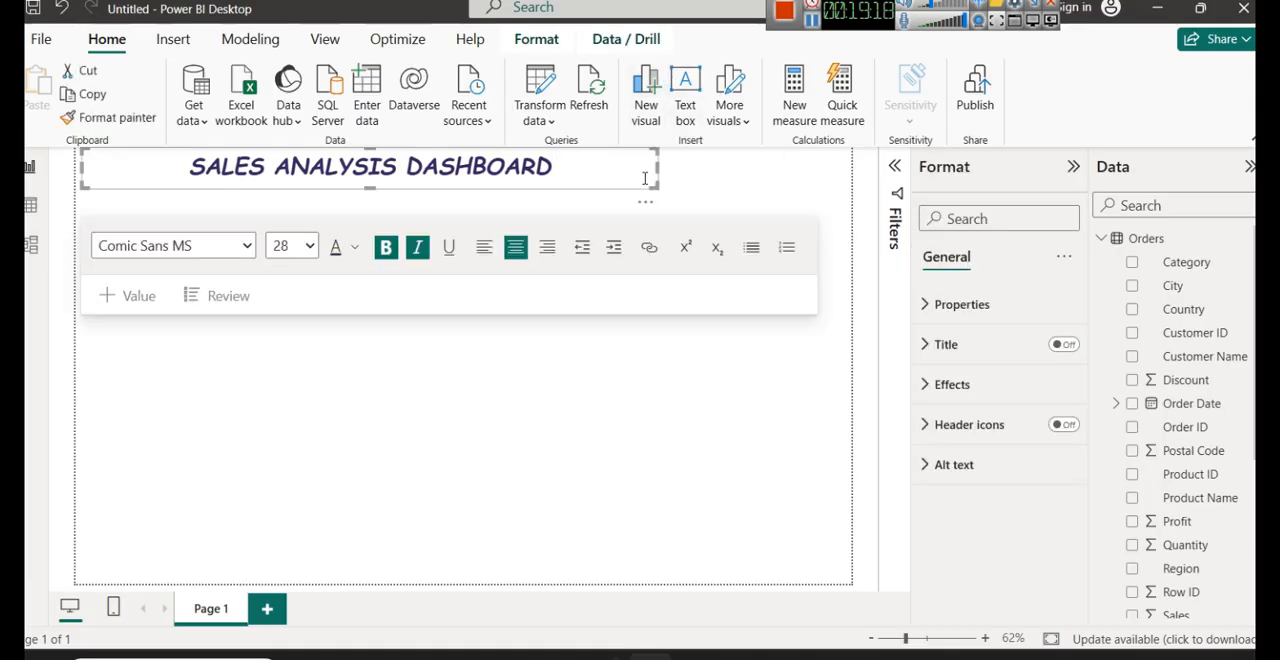
left_click(694, 409)
left_click(583, 188)
left_click_drag(583, 188, 674, 194)
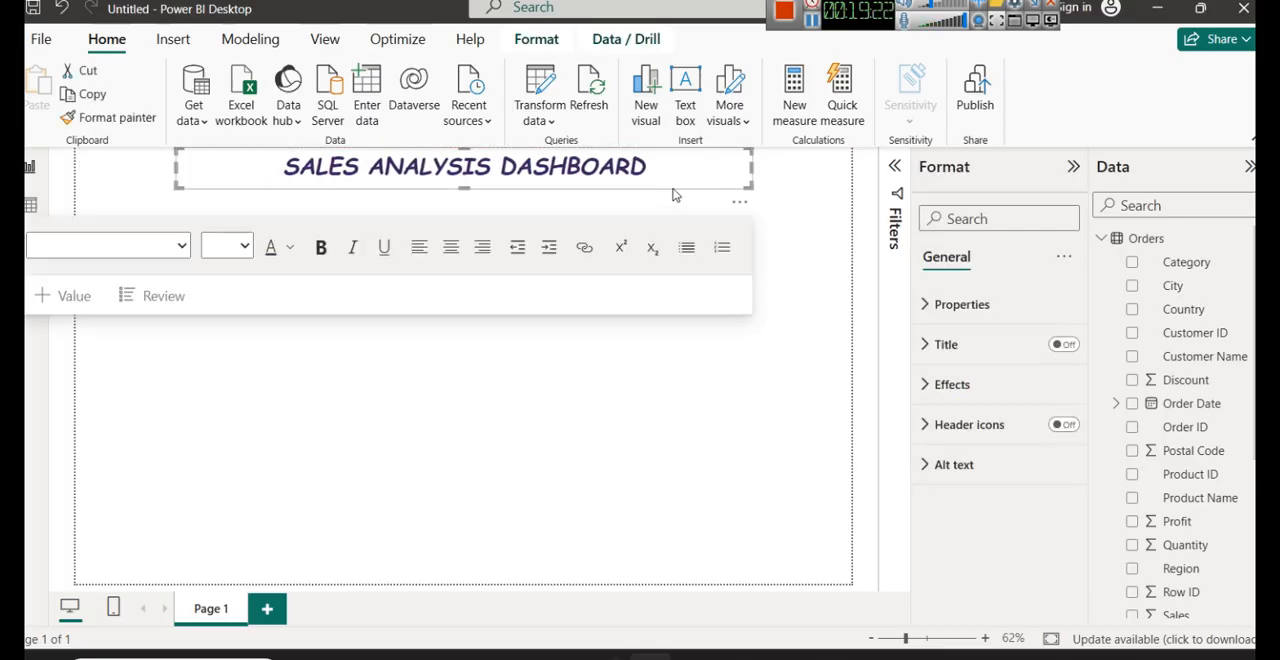
left_click(631, 413)
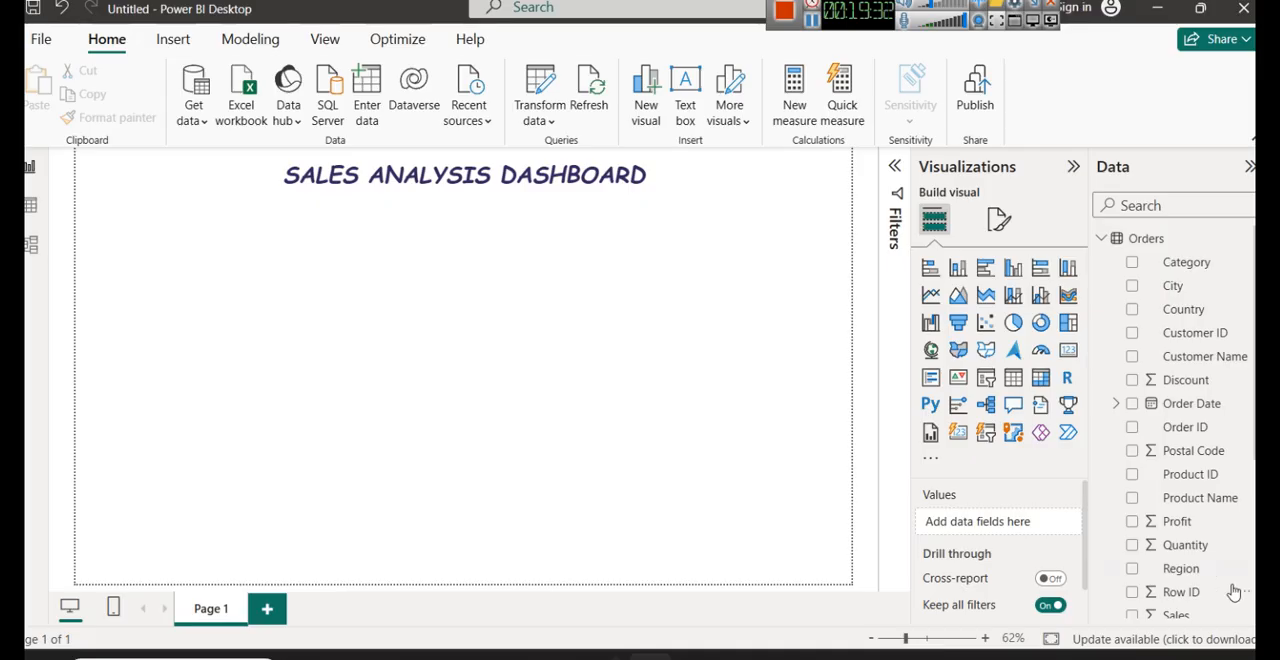
- Add an empty card visual to the page and place it below the dashboard title
scroll(1226, 588, "down", 4)
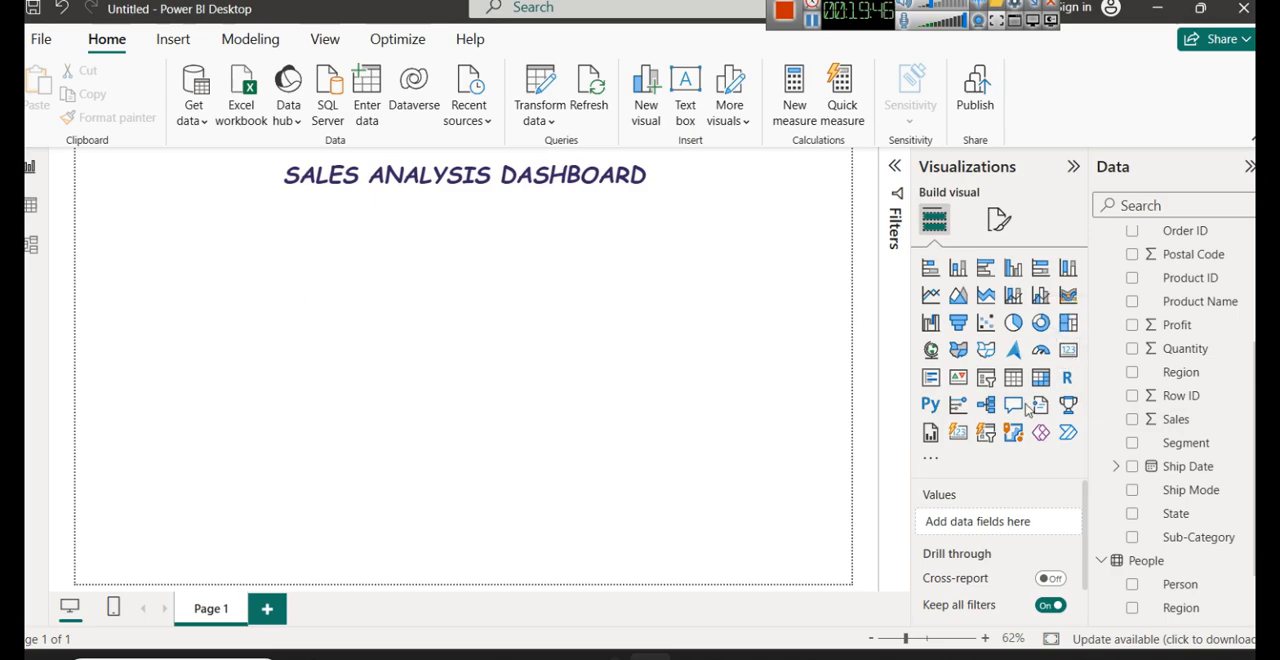
left_click(1068, 352)
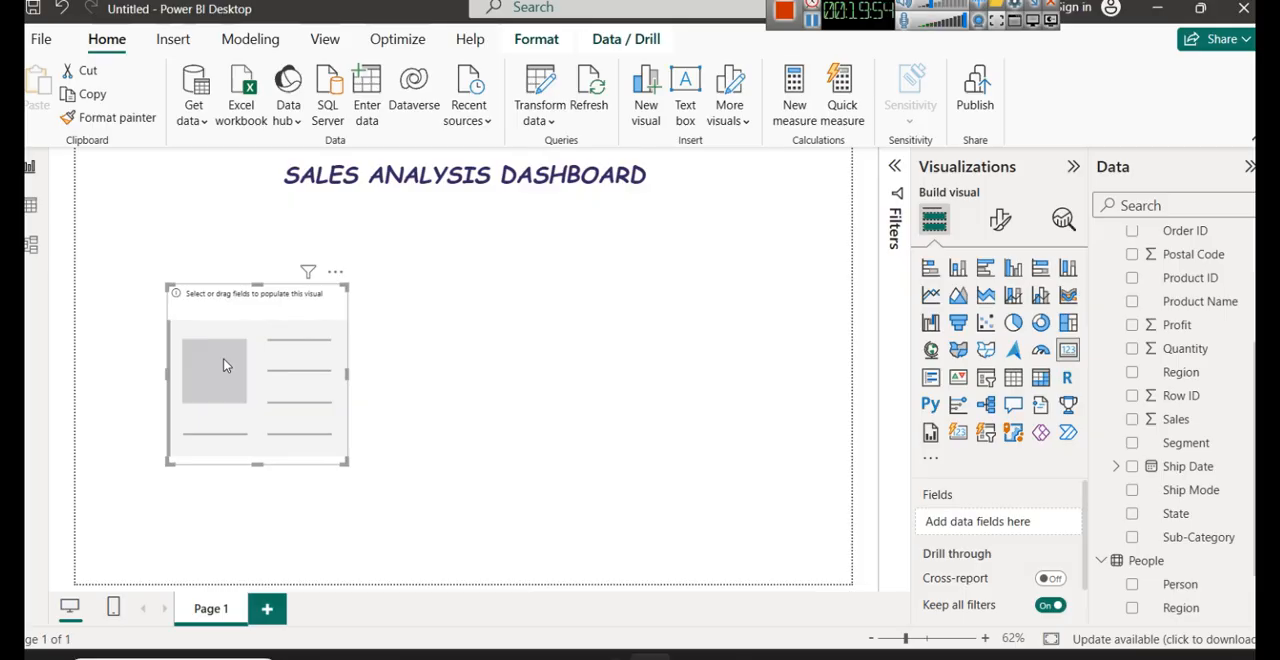
left_click_drag(225, 366, 280, 293)
left_click(491, 313)
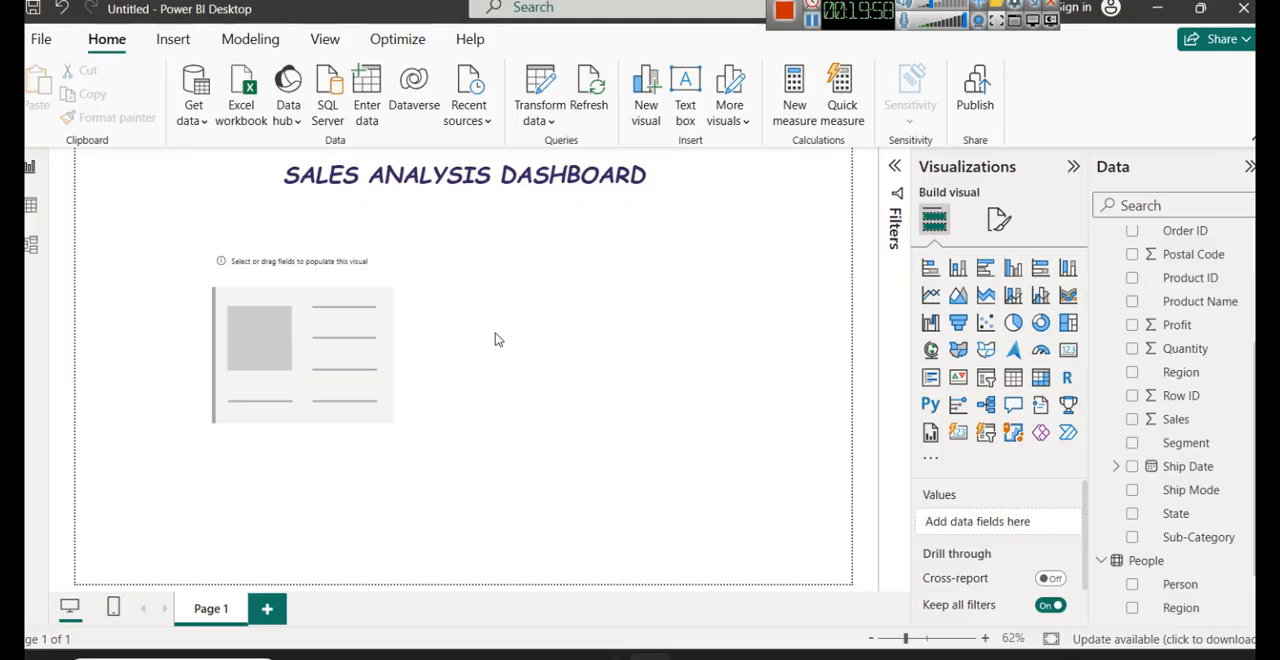
left_click_drag(663, 317, 629, 345)
left_click(303, 280)
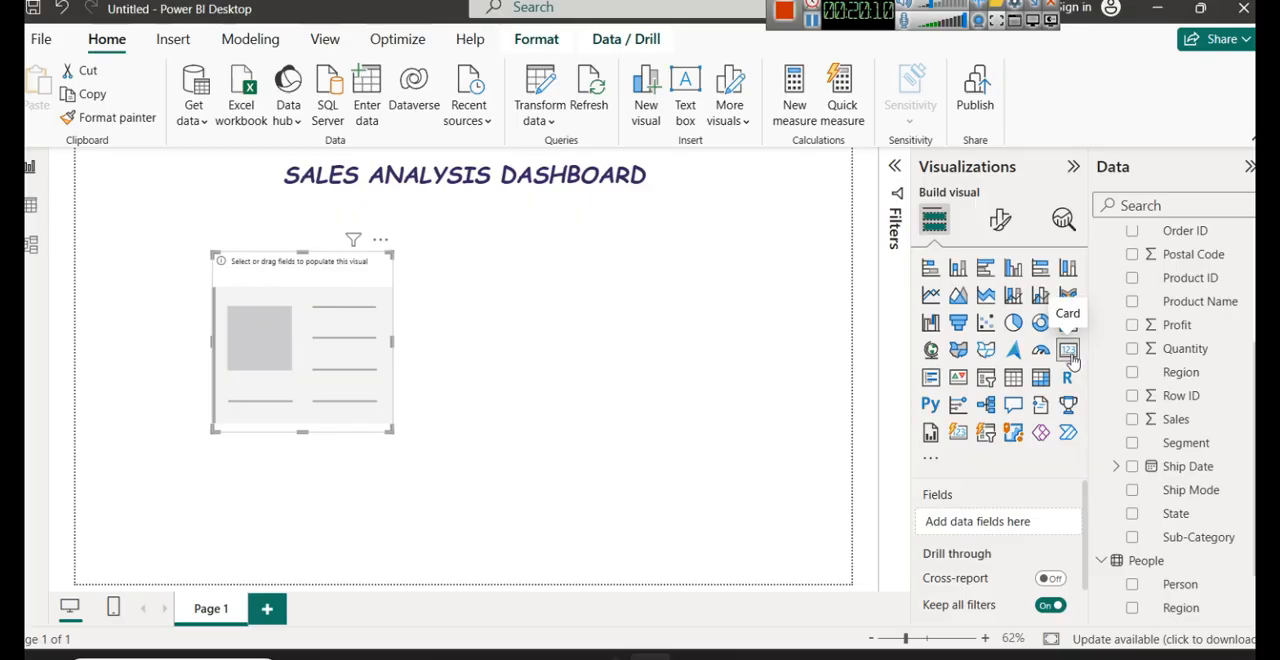
left_click(492, 349)
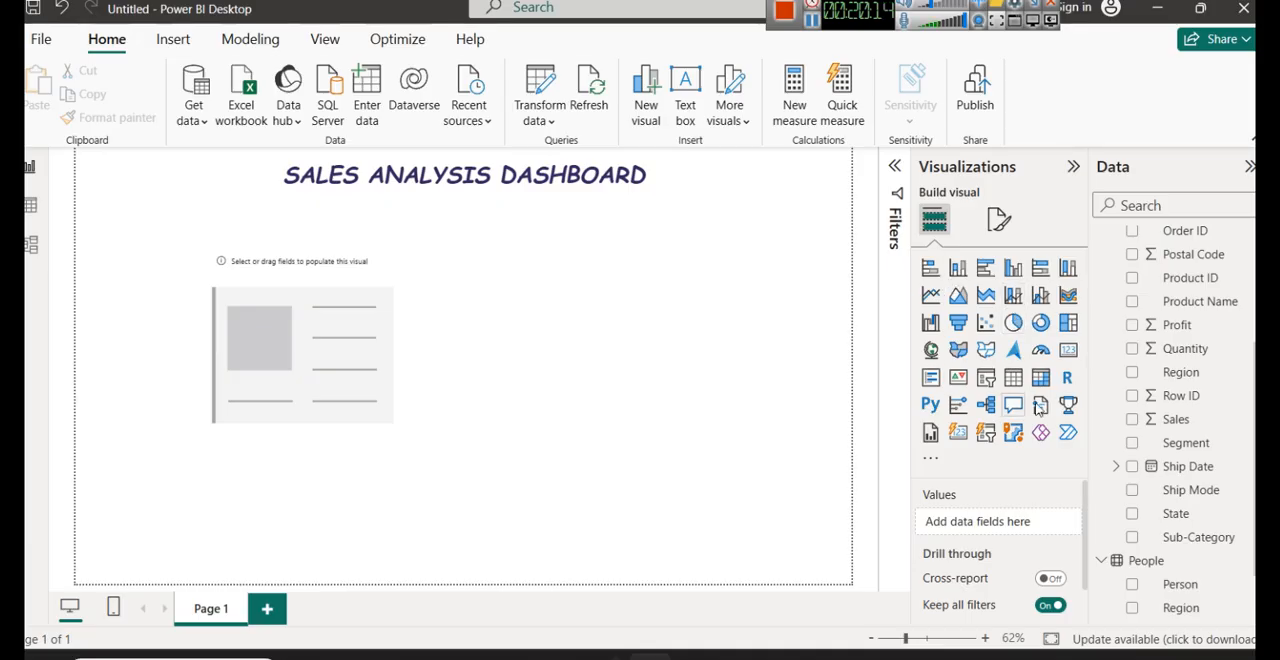
left_click(314, 349)
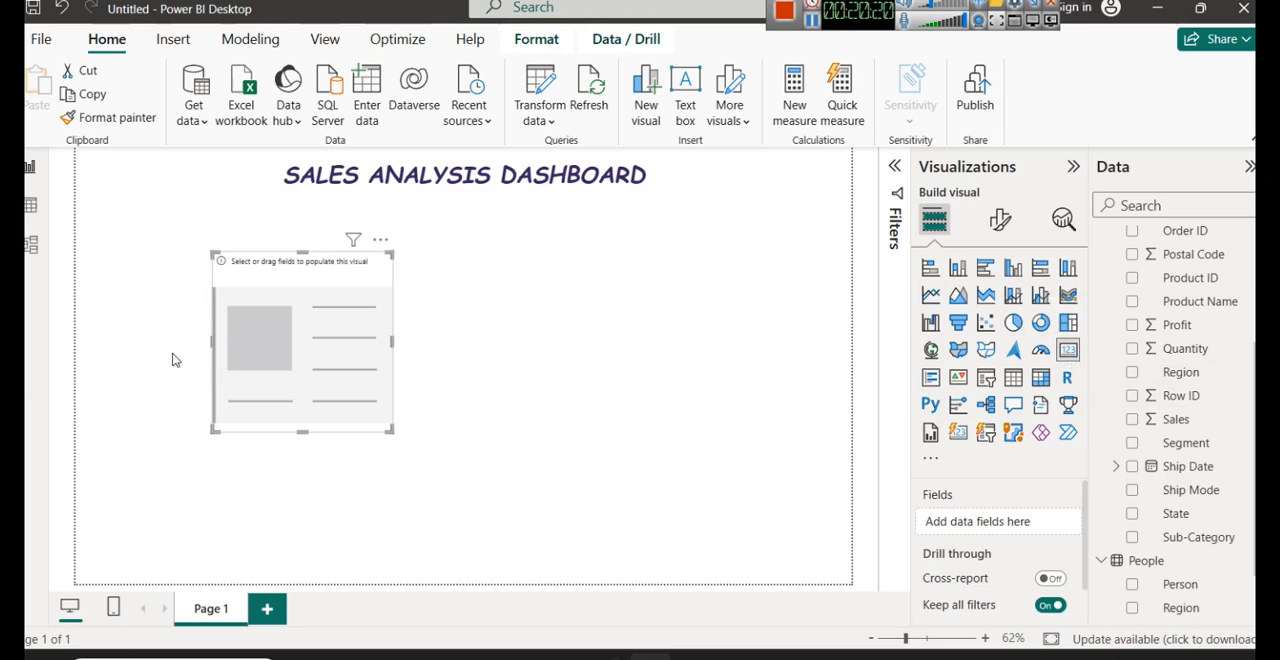
- Shrink the empty card's height and place it near the page's upper-left corner, below the title
left_click_drag(333, 363, 288, 340)
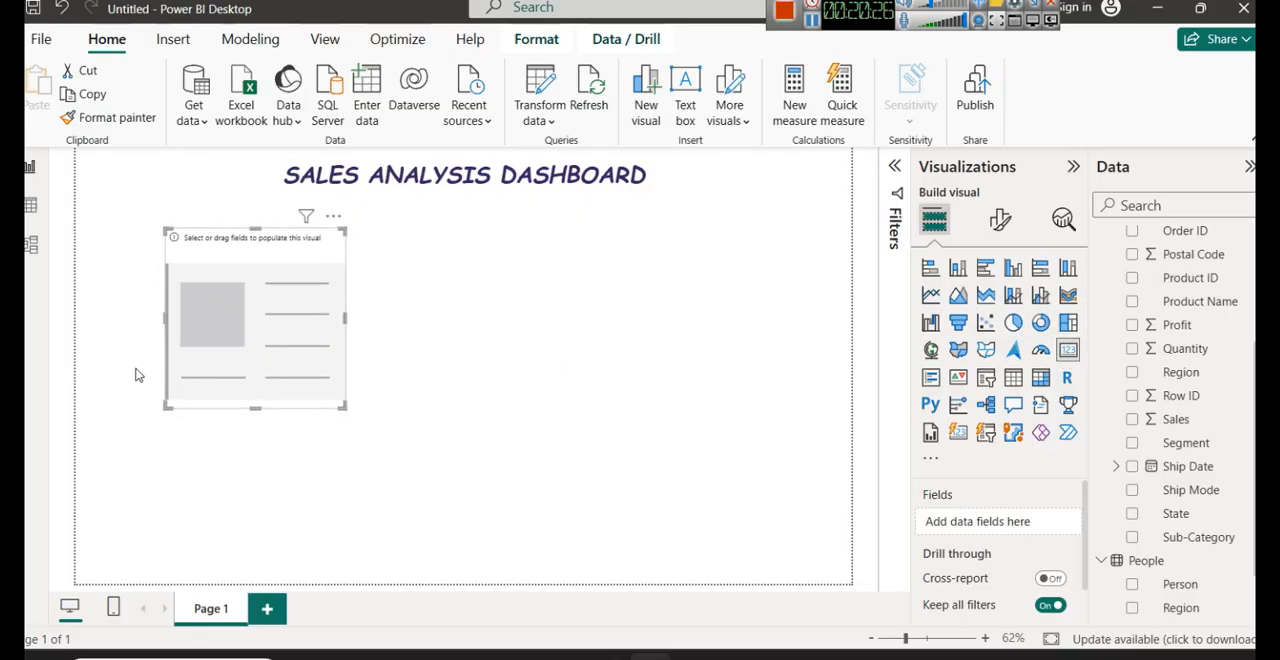
left_click_drag(254, 408, 234, 284)
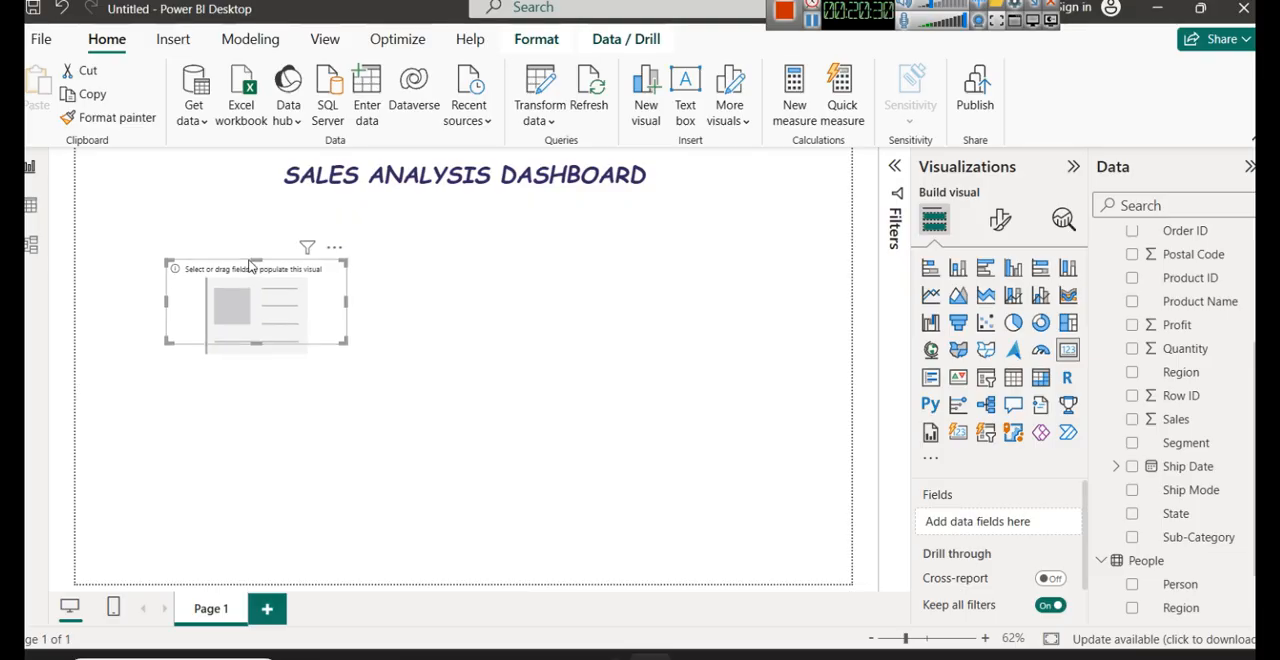
left_click_drag(248, 248, 195, 274)
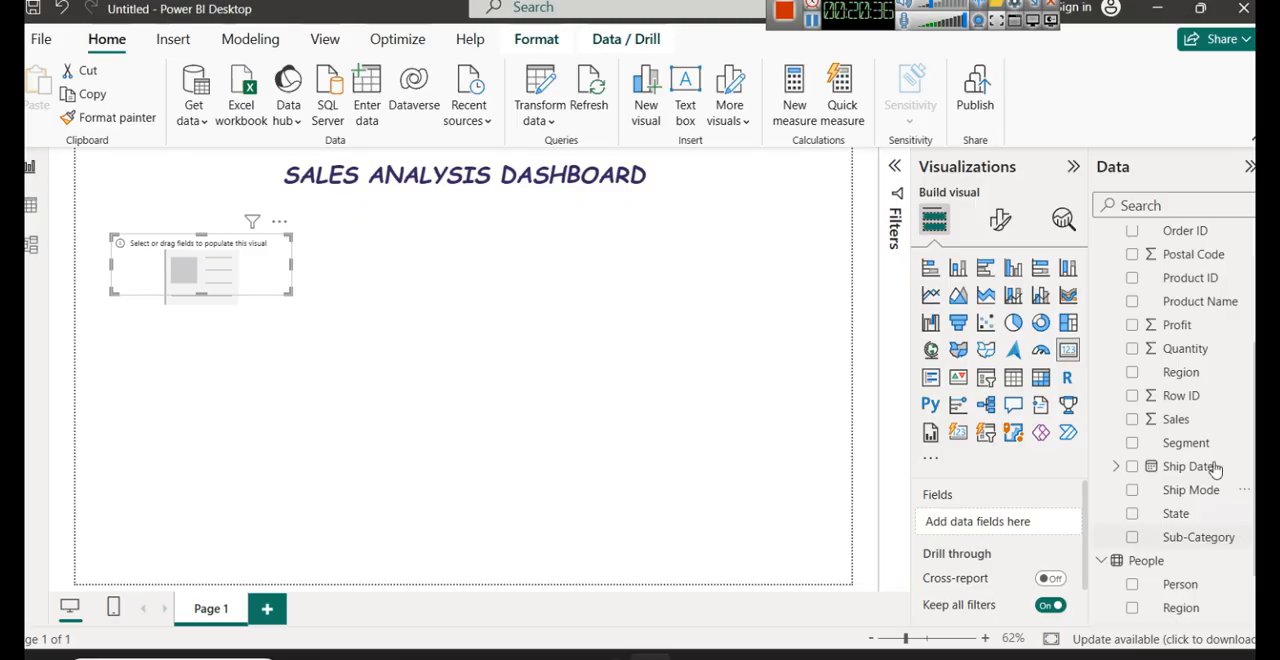
- Try the Sales field in the card, then remove the field and delete the card
left_click_drag(1210, 427, 1024, 516)
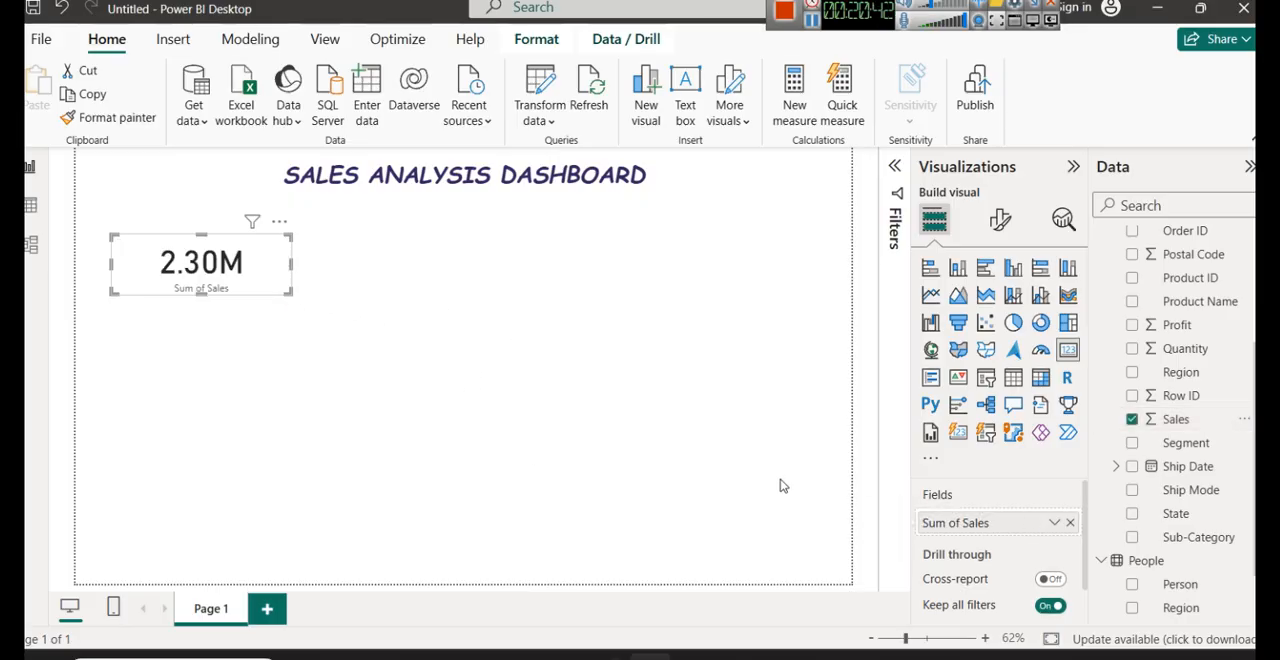
left_click(1070, 522)
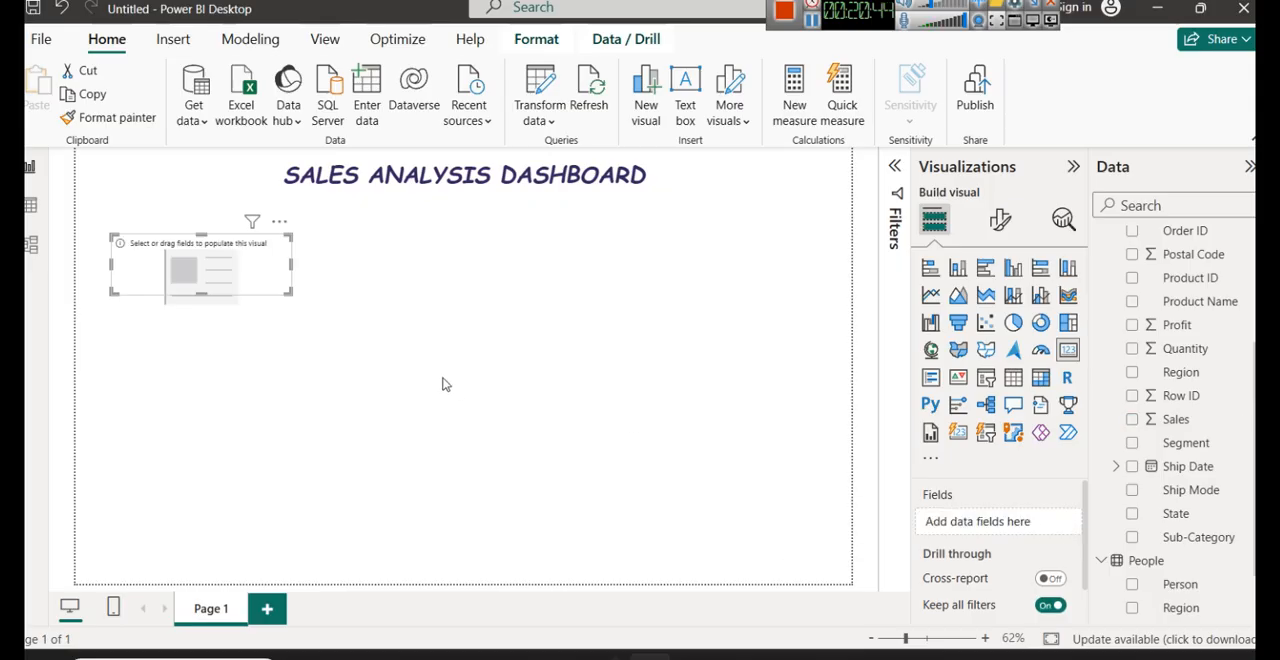
key("Delete")
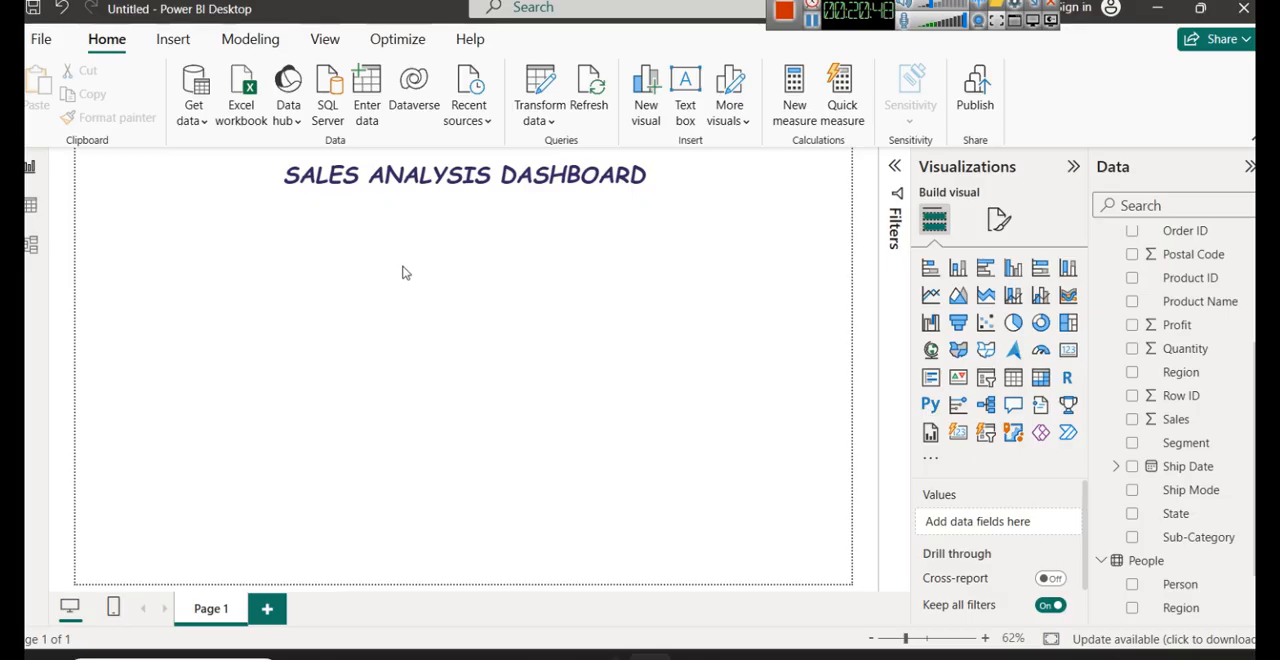
- Insert a new card visual, place it near the page's upper-left corner and reduce its height
left_click(1068, 352)
left_click_drag(240, 363, 184, 313)
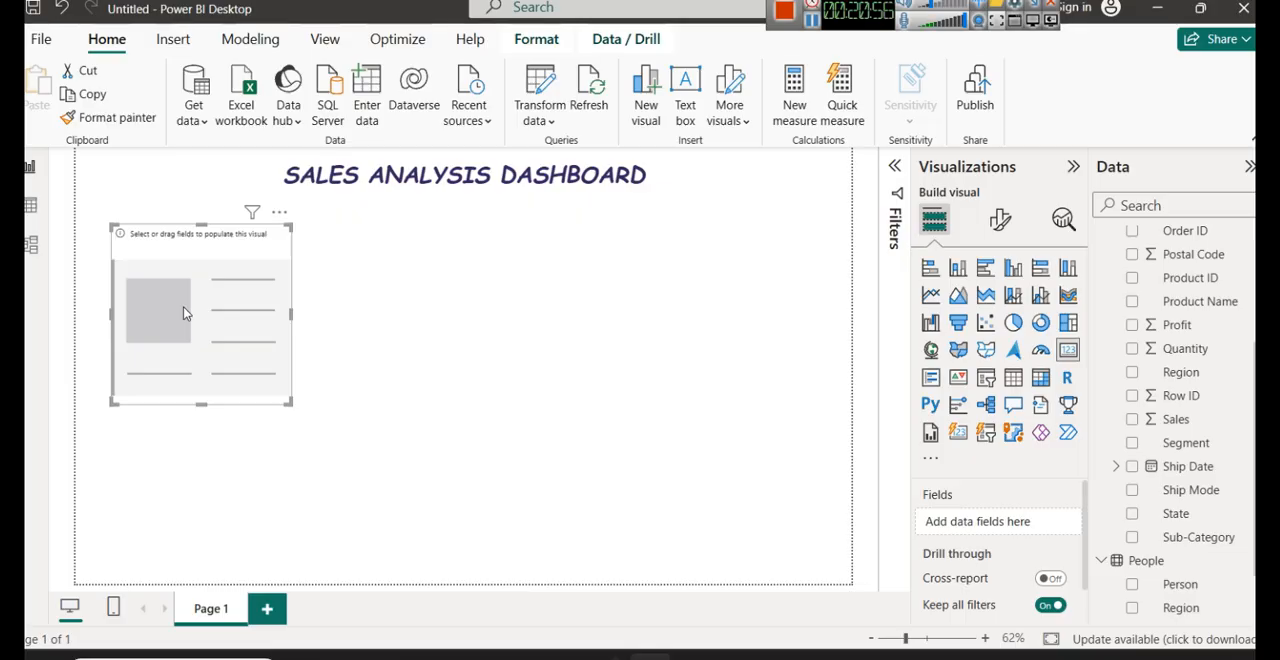
left_click_drag(201, 400, 183, 260)
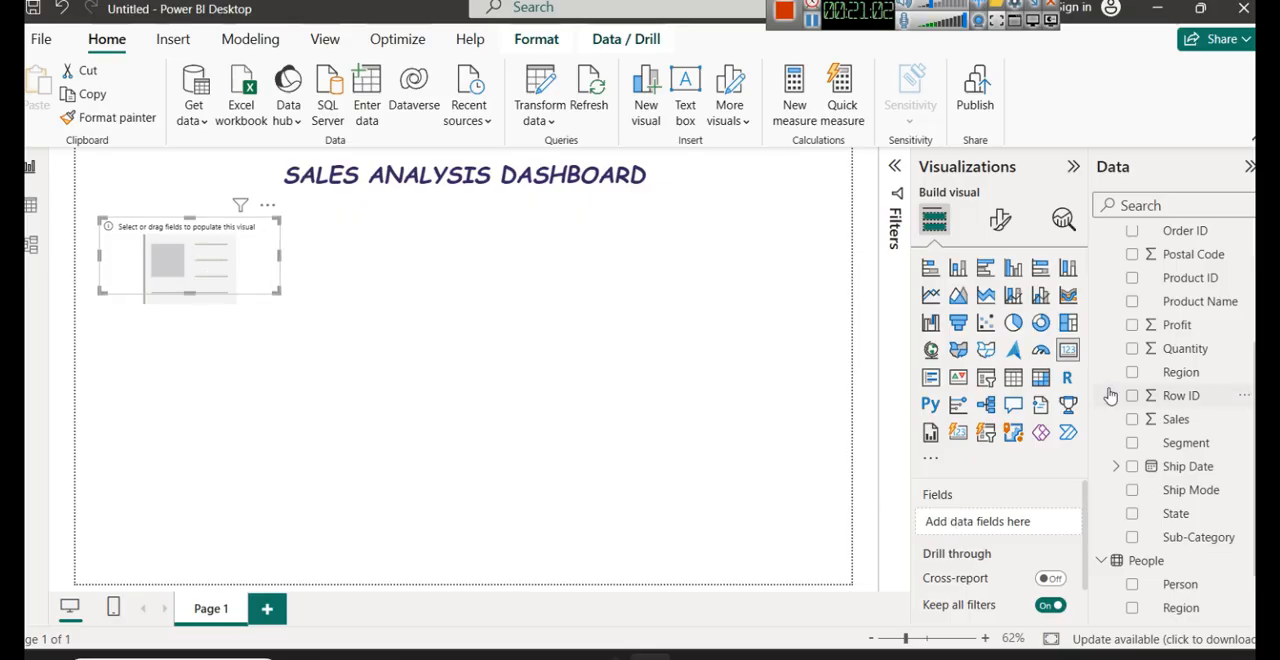
- Compare the Orders field list with the Sales, Quantity, Discount and Profit columns of the Sample-Superstore-Changd.xlsx workbook in Excel
scroll(1170, 440, "up", 4)
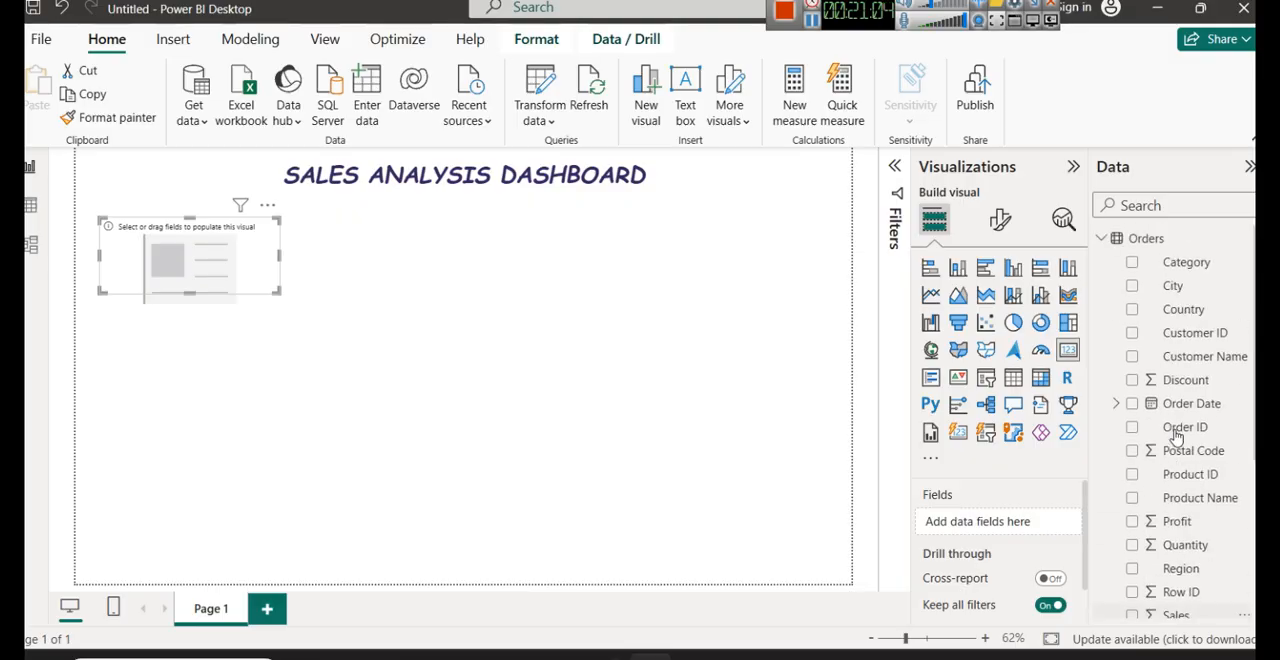
scroll(1157, 452, "down", 2)
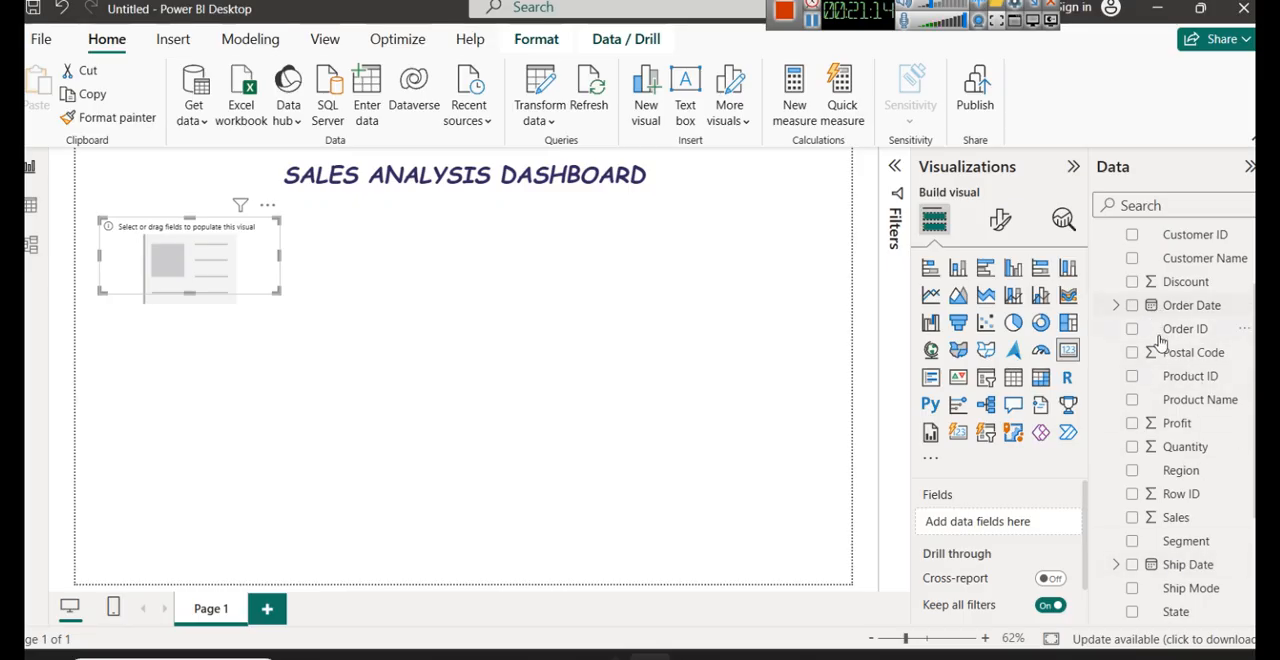
scroll(1152, 498, "up", 2)
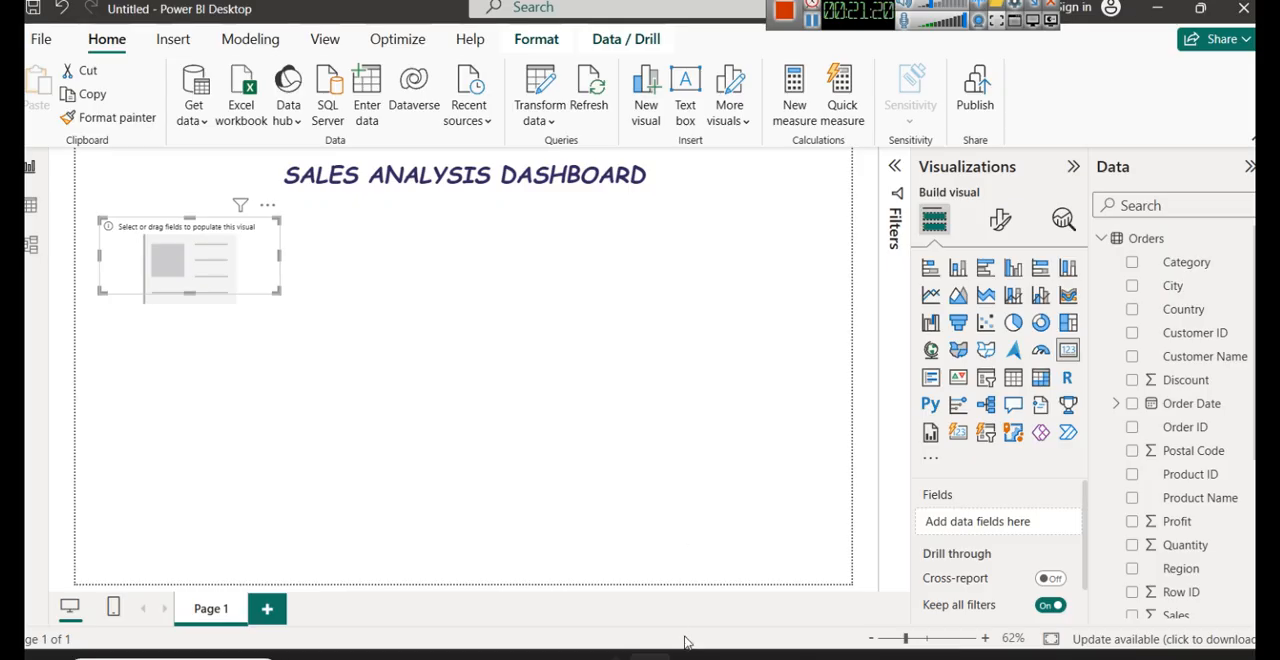
mouse_move(688, 652)
left_click(893, 578)
left_click_drag(810, 616, 1132, 616)
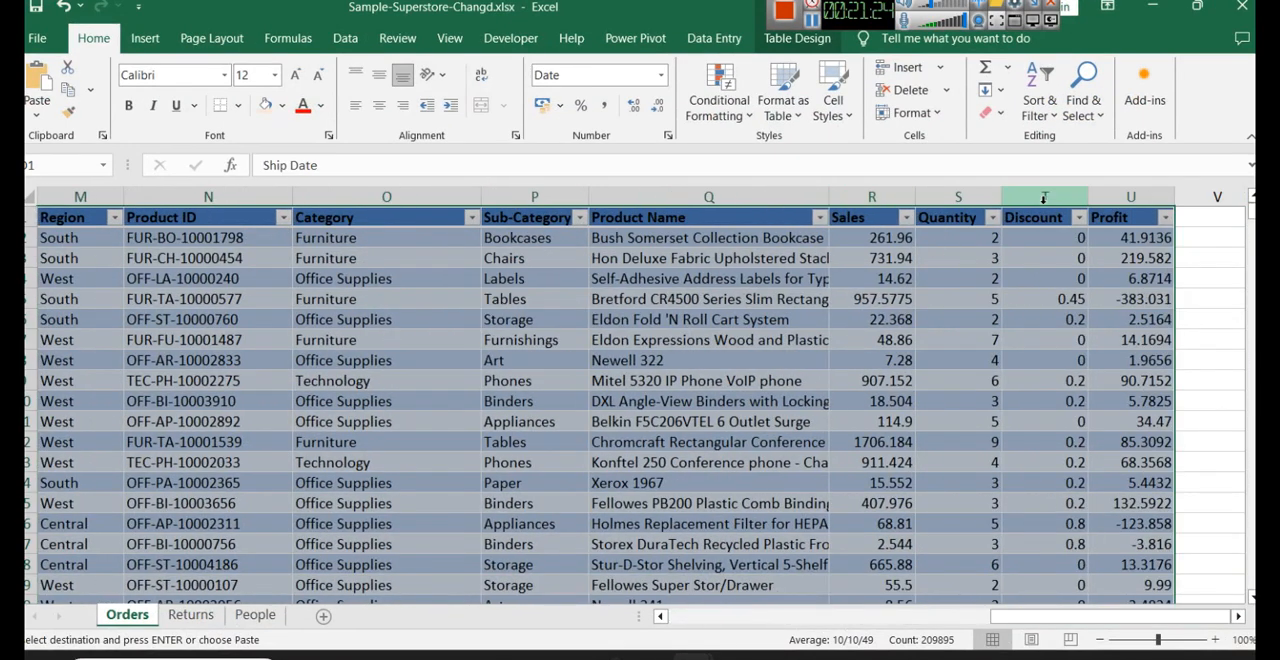
left_click(871, 197)
left_click(955, 197)
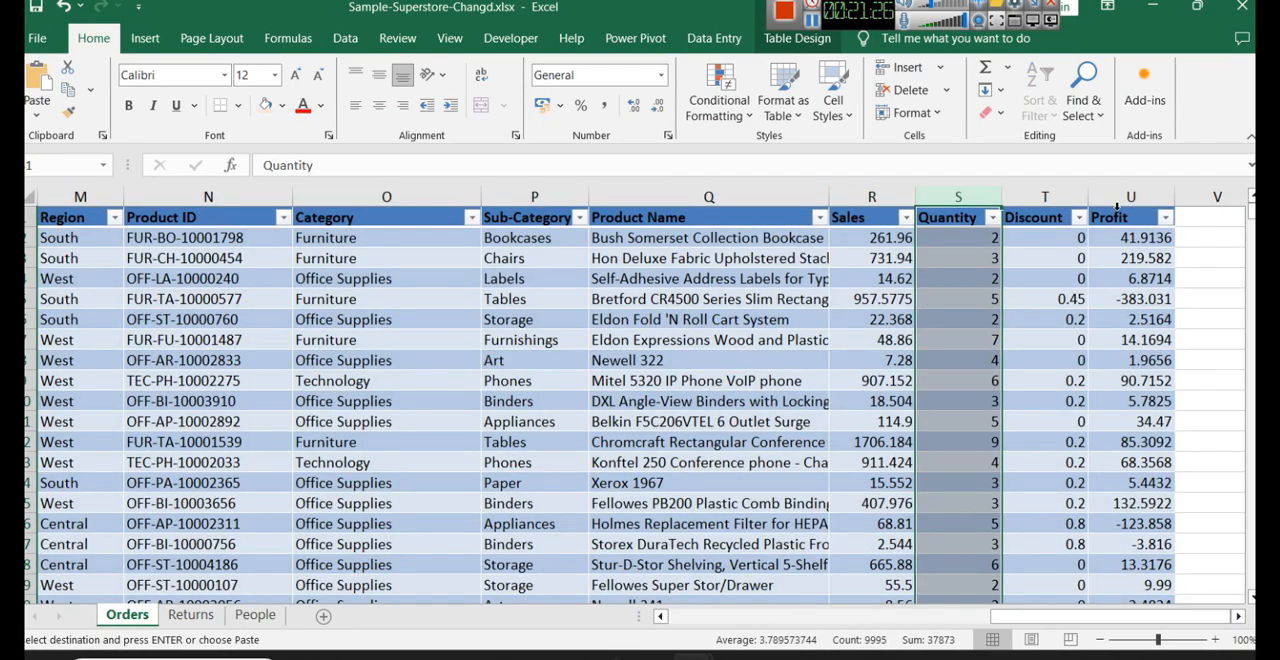
left_click(1045, 197)
left_click(1129, 195)
left_click(1152, 7)
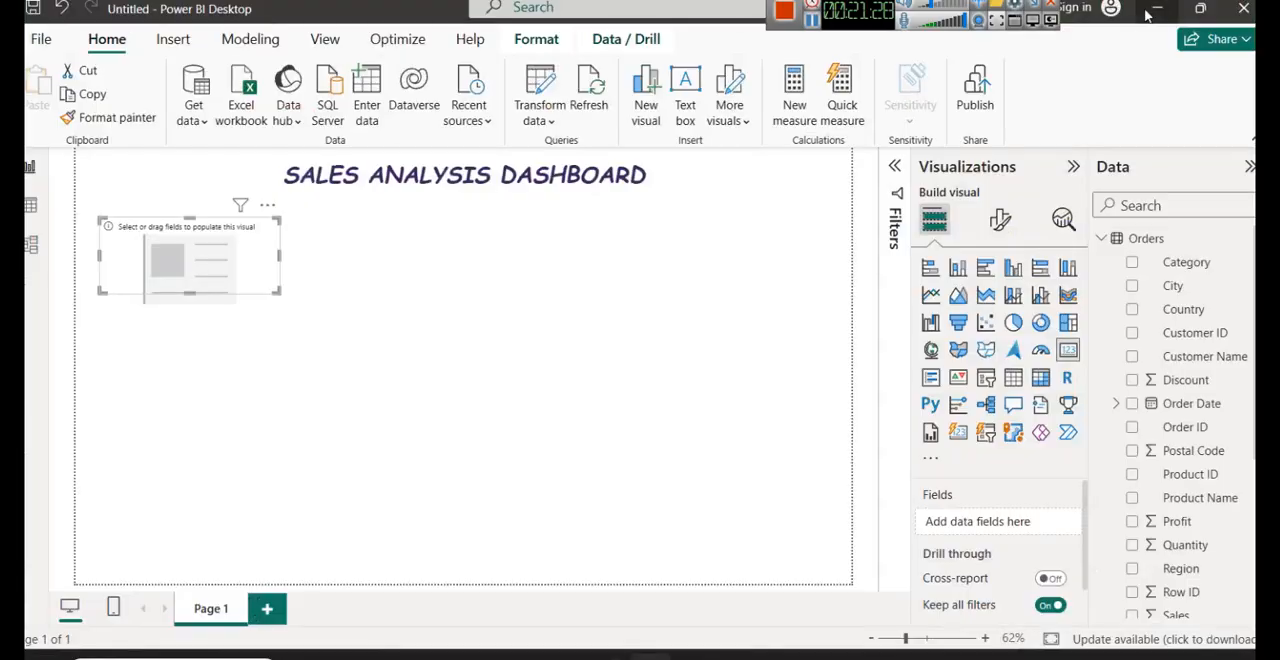
- Back in Power BI Desktop, inspect the column properties of Discount, Postal Code, Profit, Quantity, Sales and Row ID in the Orders table
scroll(1208, 463, "down", 2)
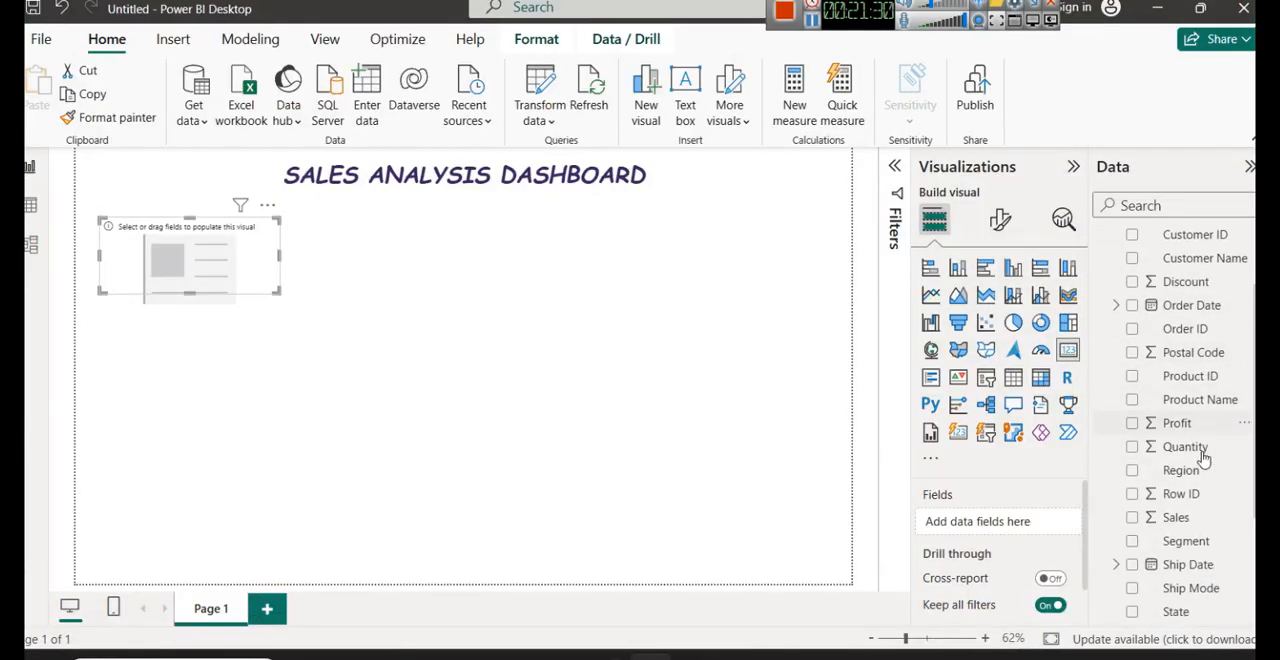
left_click(1166, 285)
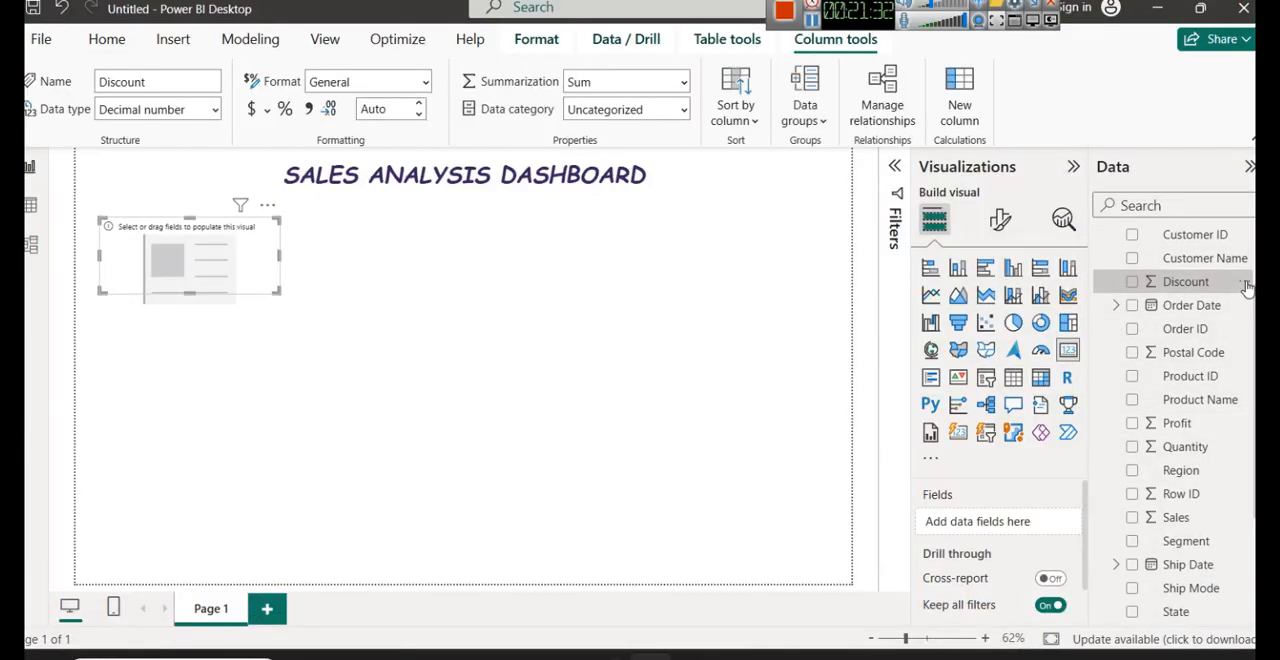
left_click(1189, 358)
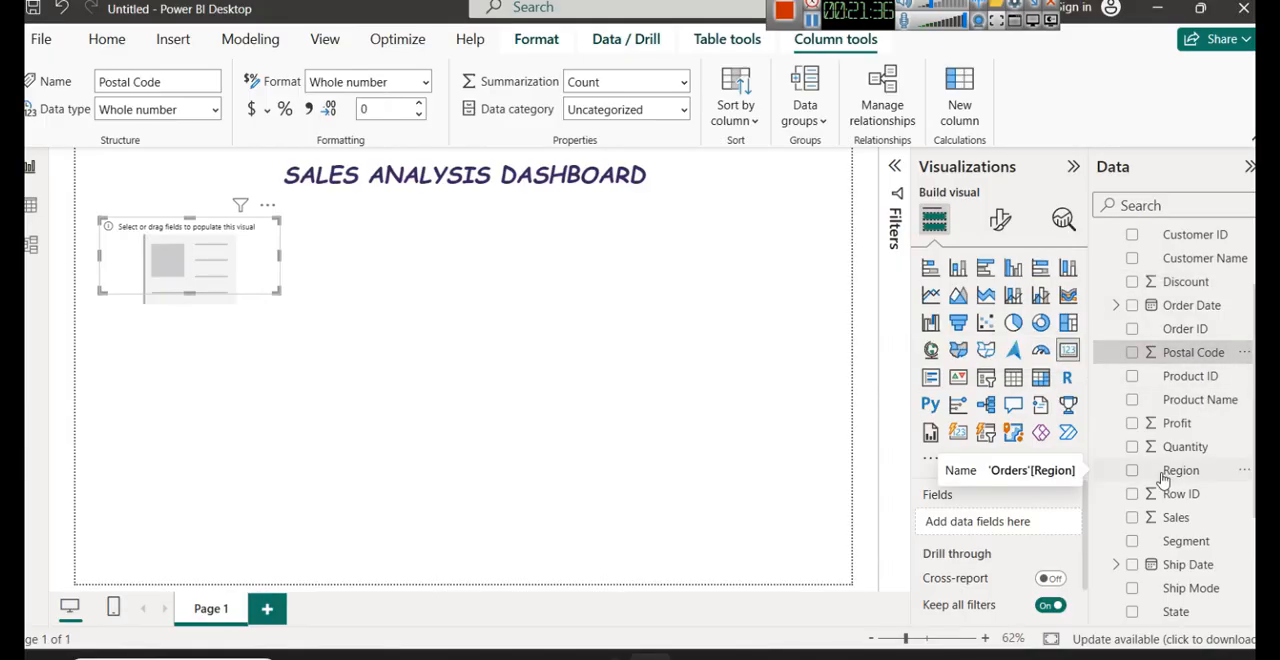
left_click(1177, 424)
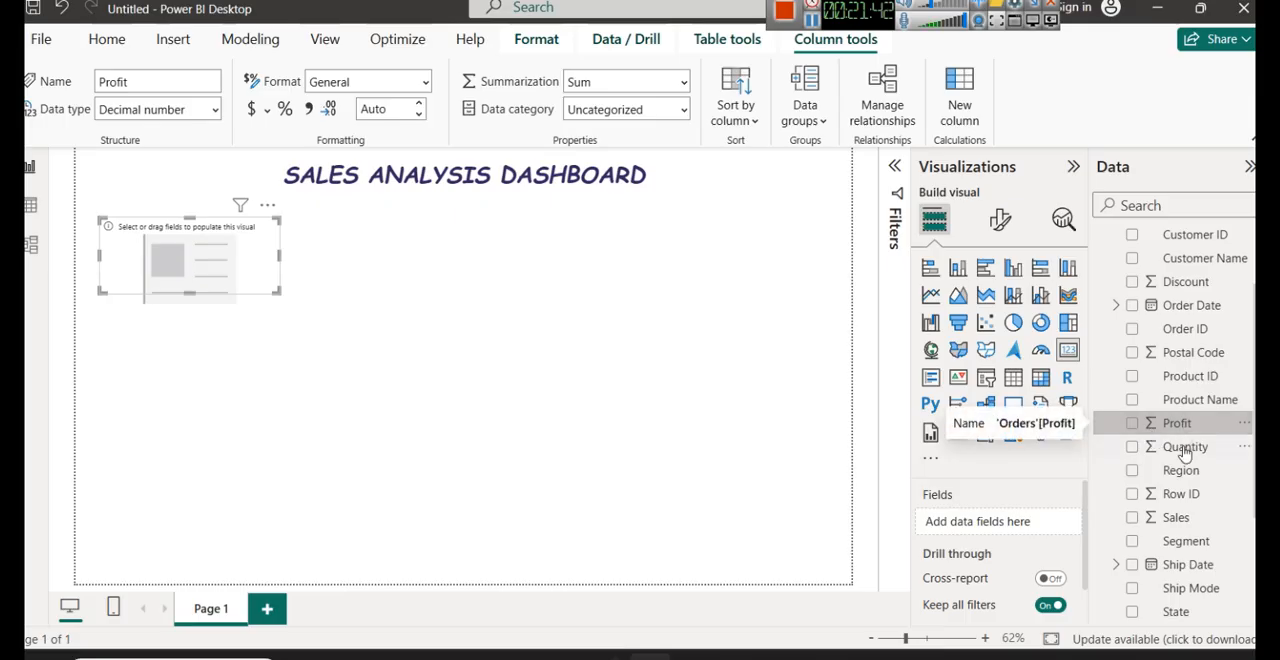
left_click(1185, 447)
left_click(1190, 519)
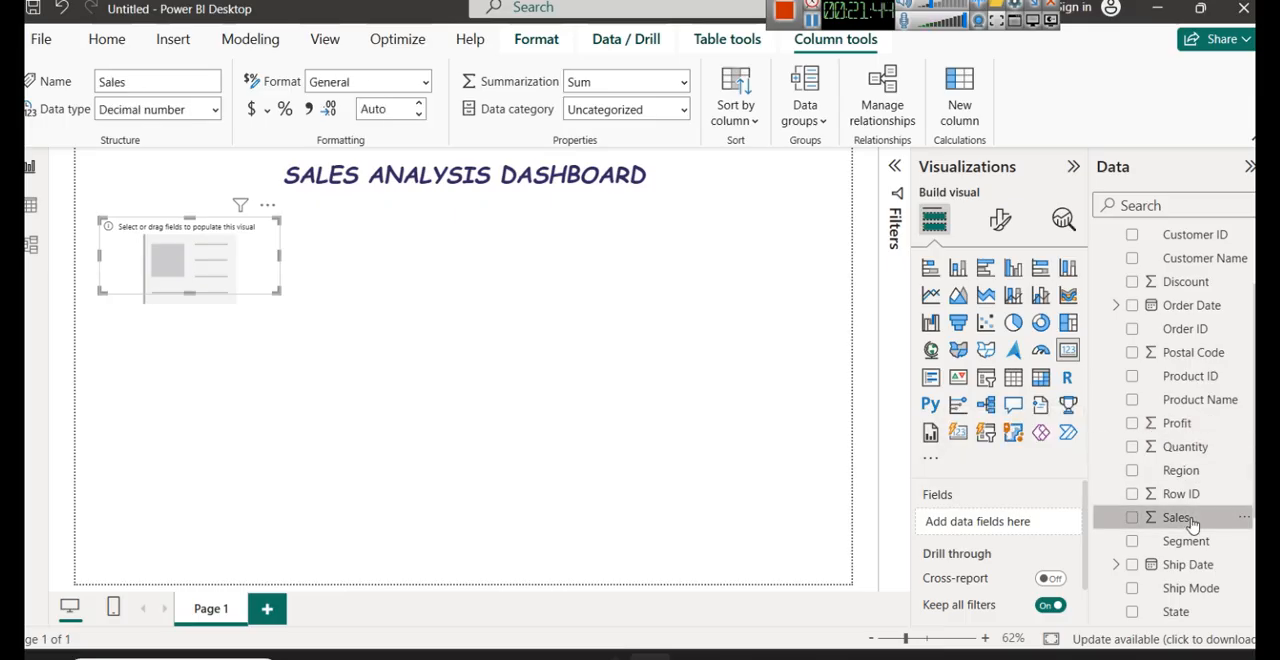
left_click(1190, 496)
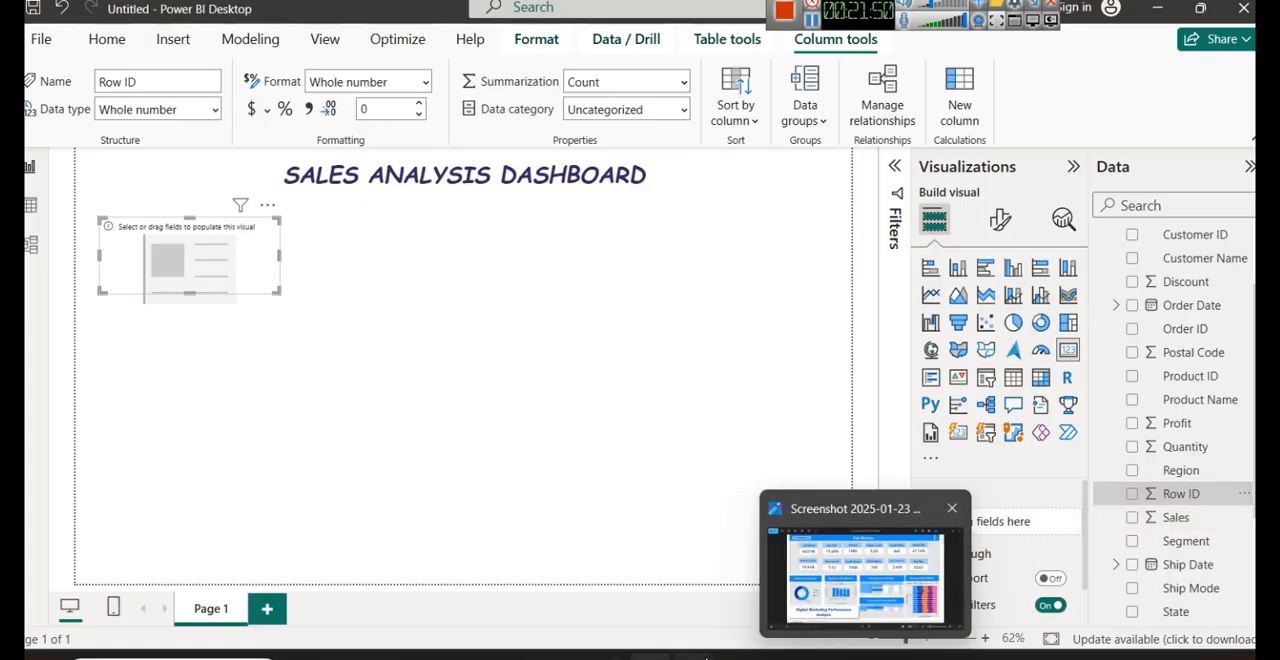
- Switch to the Excel workbook and examine the Row ID column of the Orders sheet
mouse_move(900, 652)
left_click(900, 570)
left_click_drag(1020, 626, 698, 620)
left_click(82, 196)
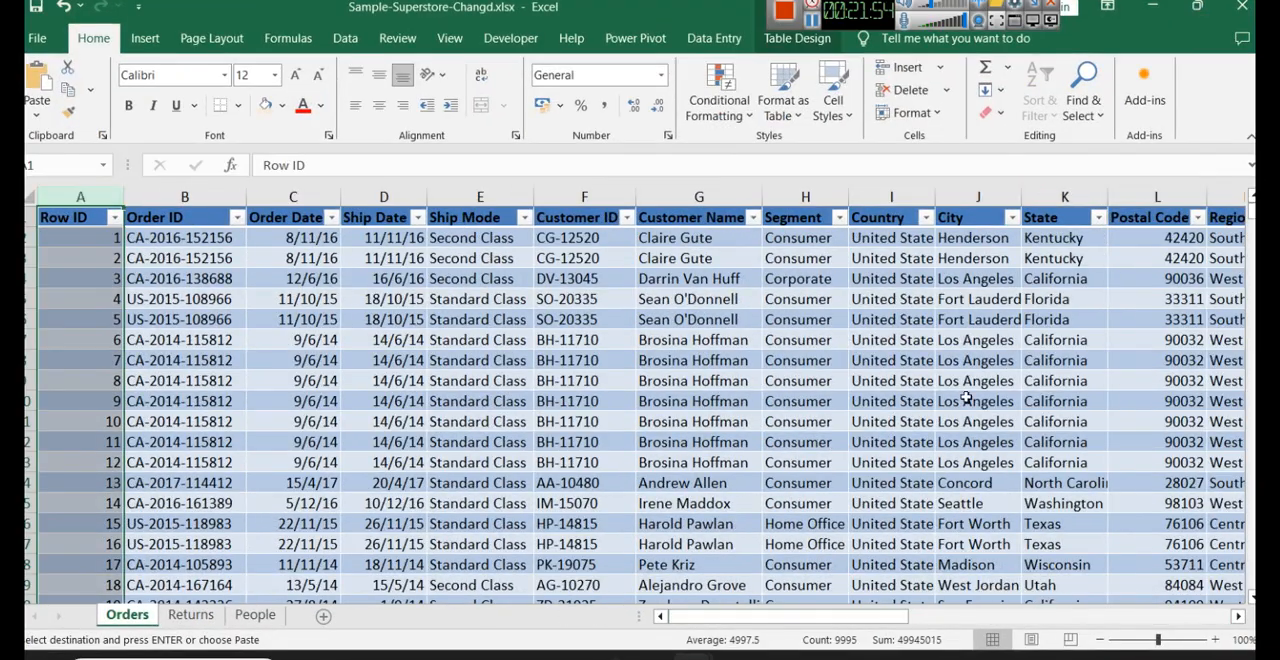
left_click(1152, 6)
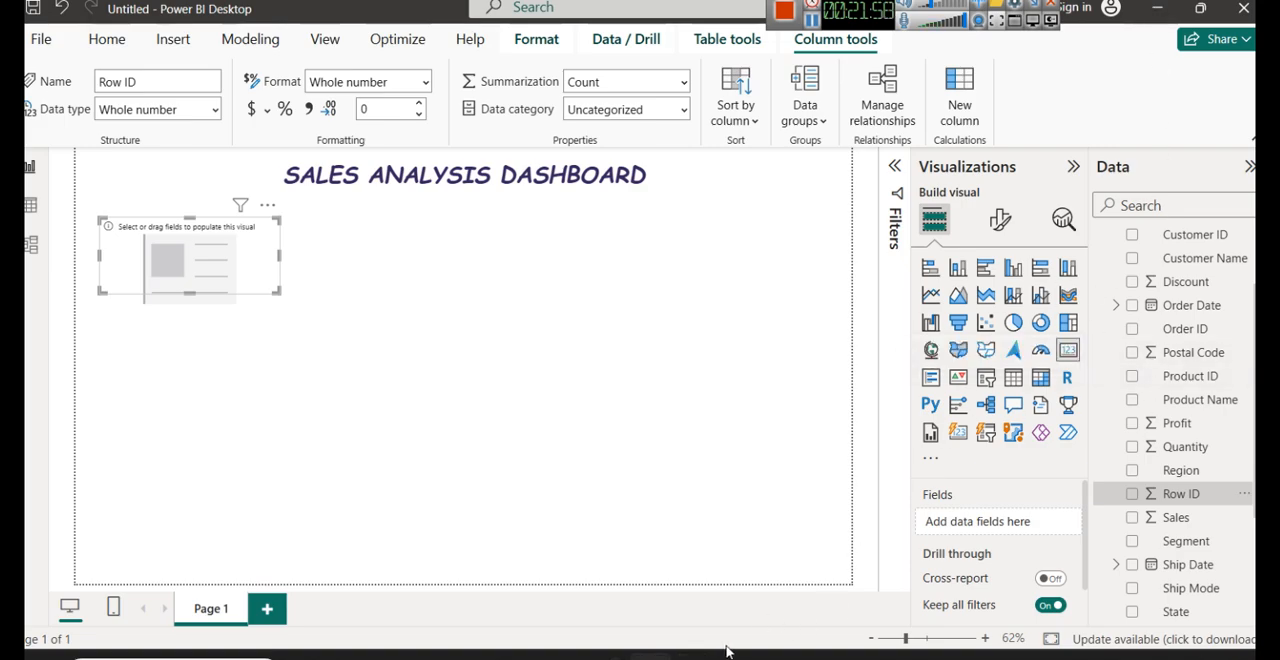
- Switch to the Excel workbook and compare the number format of the Order Date and Ship Date columns in the Orders sheet
left_click(916, 560)
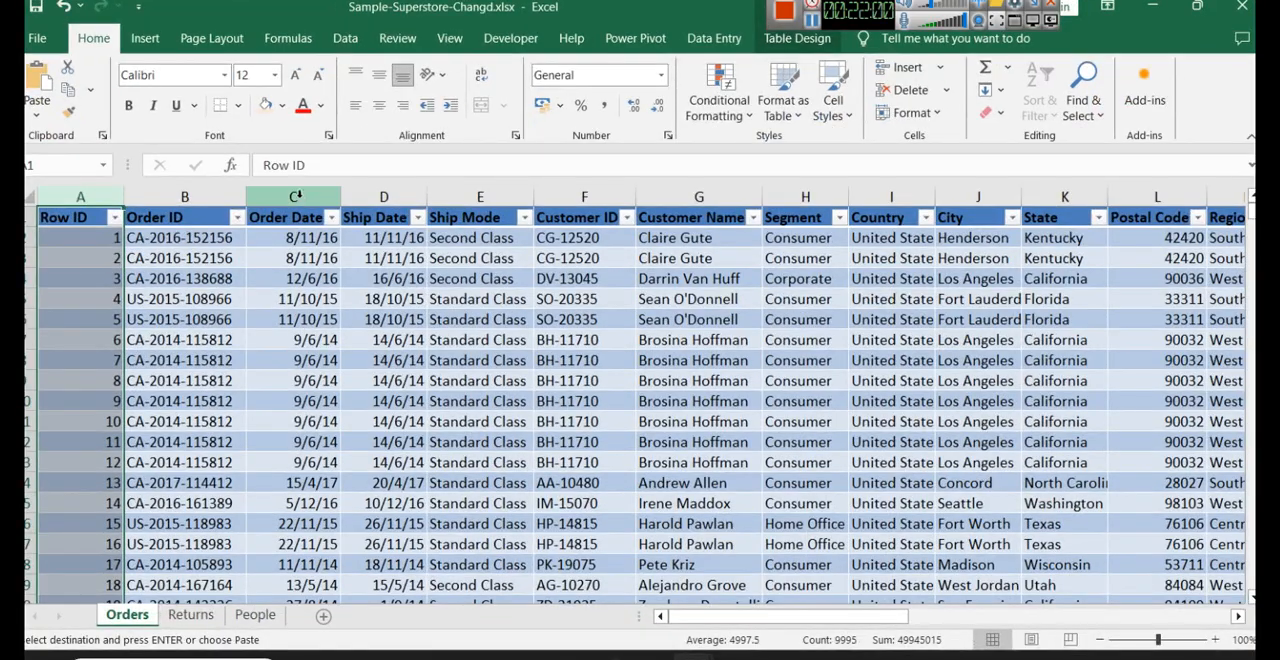
left_click(295, 197)
left_click(386, 197)
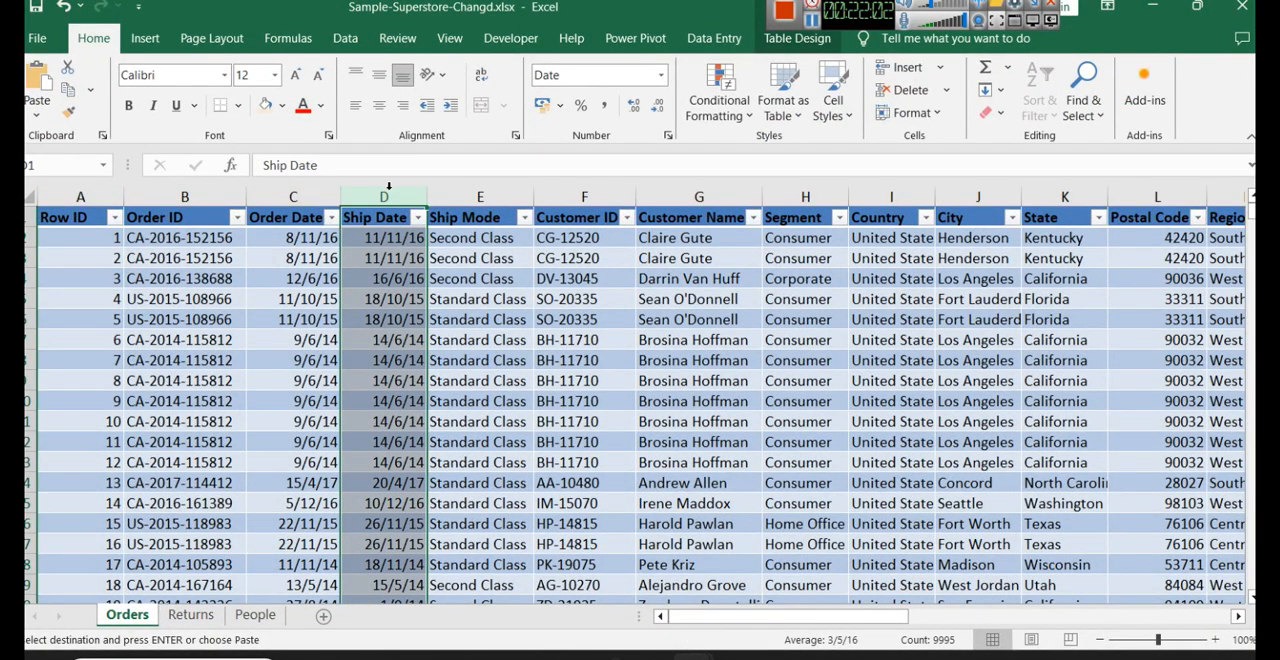
left_click(293, 197)
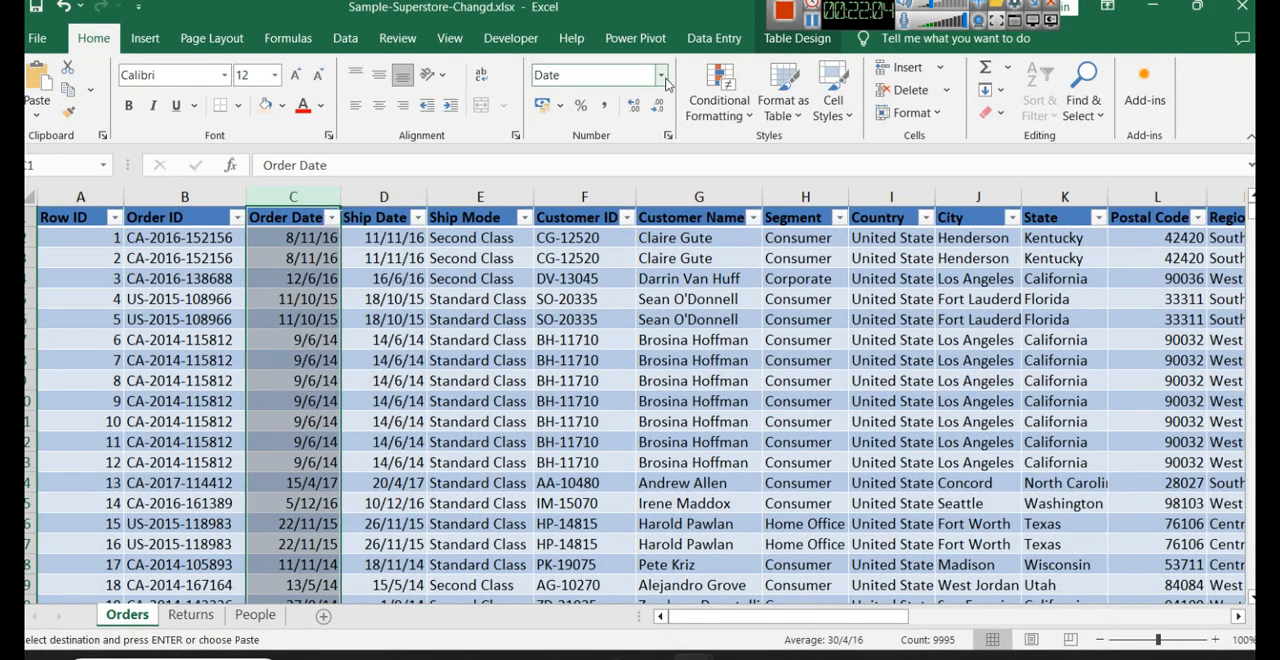
left_click(400, 197)
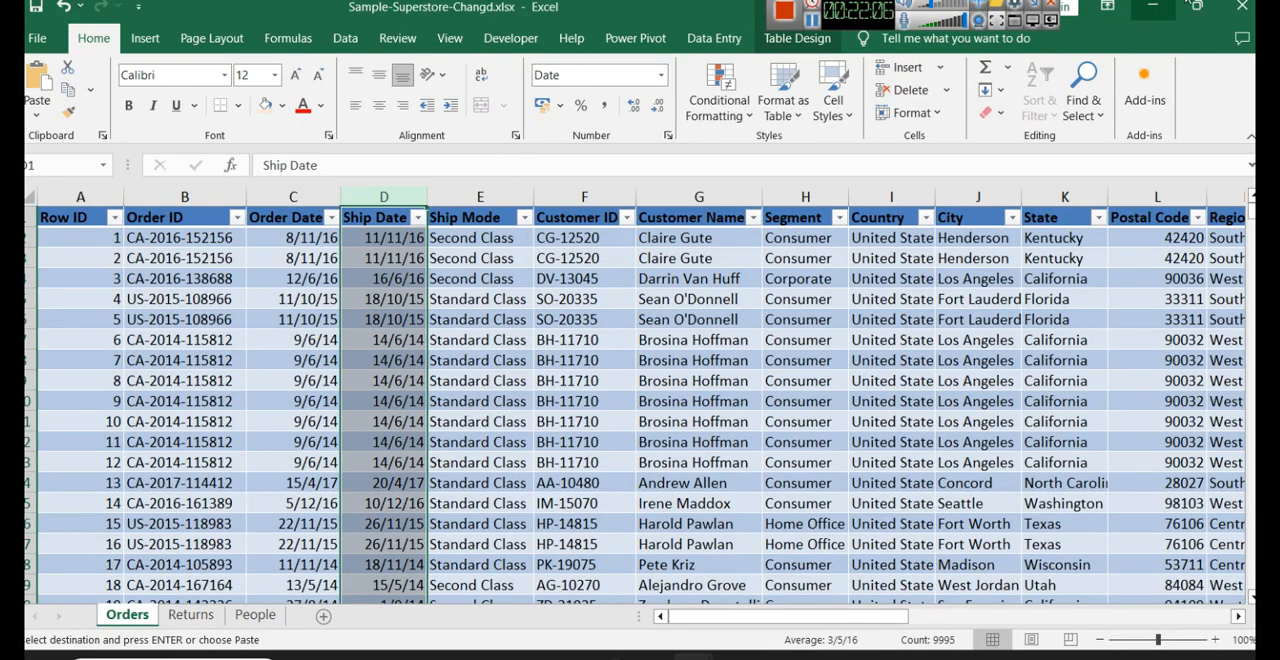
- Return to Power BI Desktop and add the Sales field from the Orders table to the empty card visual
left_click(1155, 8)
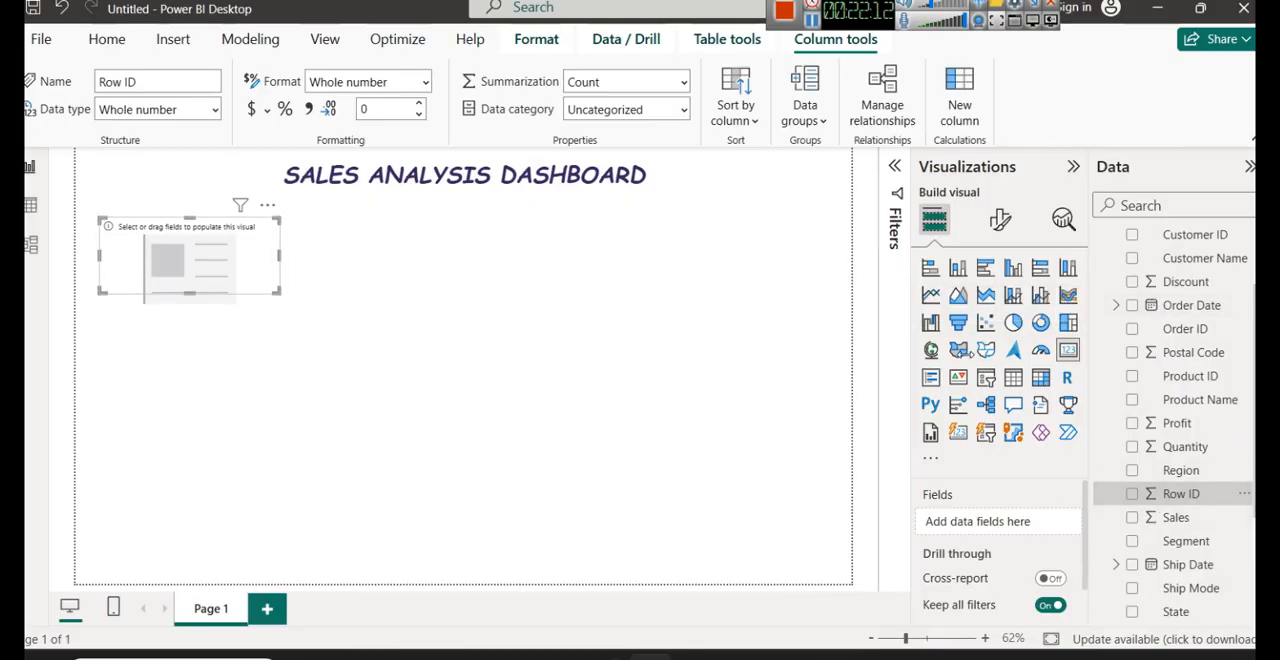
scroll(1135, 465, "up", 3)
scroll(1155, 474, "down", 5)
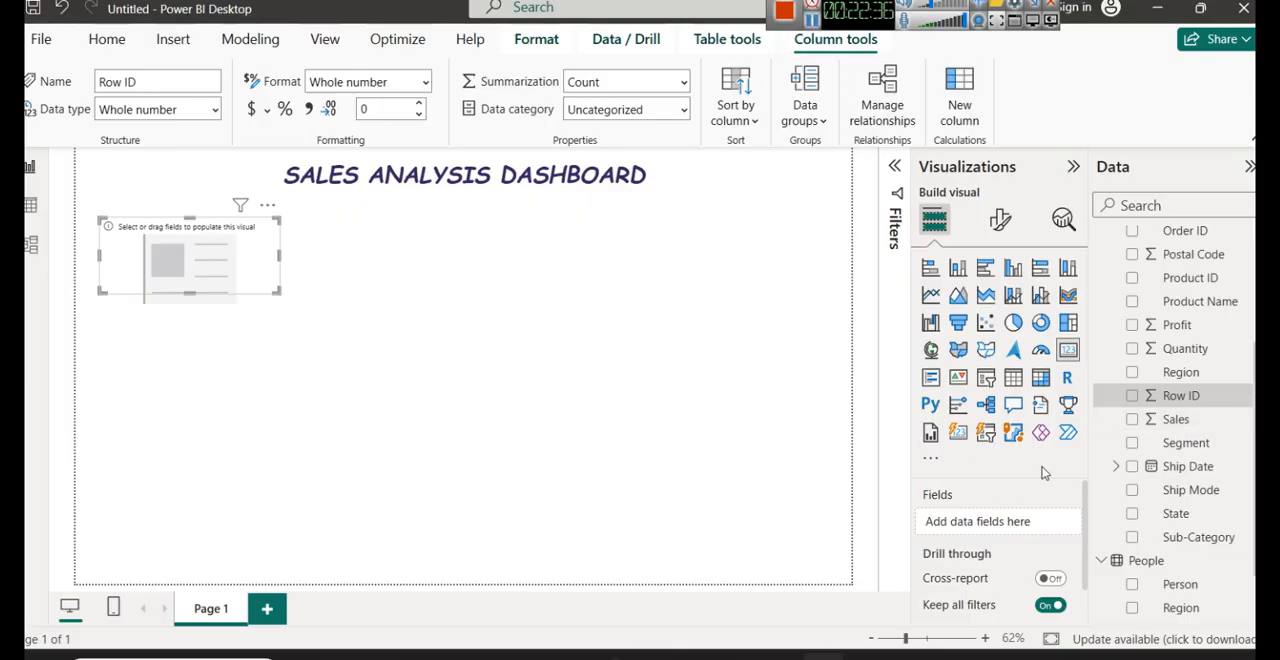
left_click_drag(1177, 419, 997, 513)
left_click_drag(1170, 419, 990, 521)
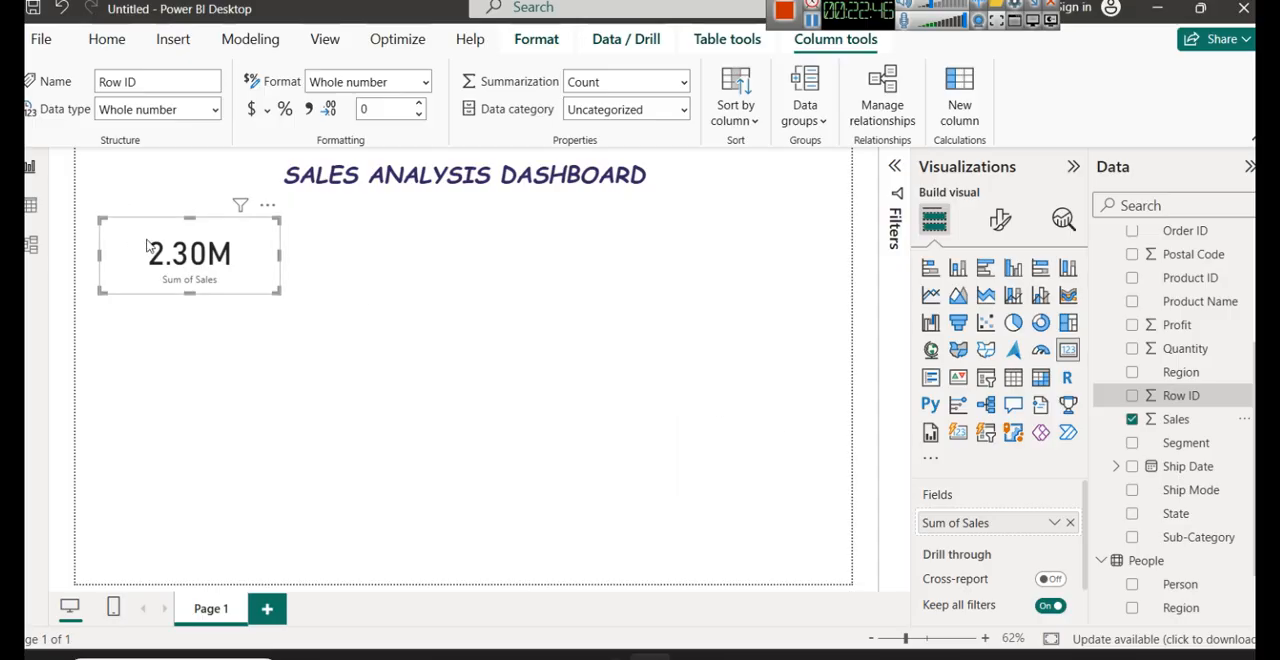
- Try Average, Minimum, Maximum, Count (Distinct) and Standard deviation as the Sales card's aggregation, and set it back to Sum
left_click(1054, 522)
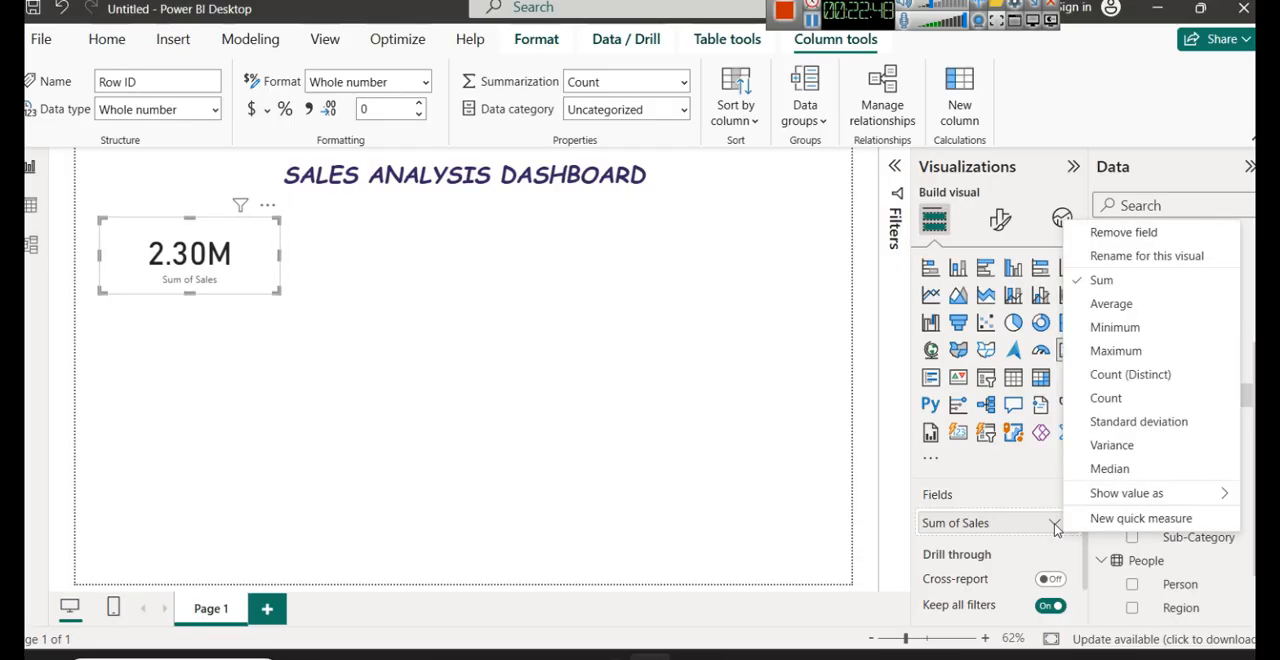
left_click(1078, 303)
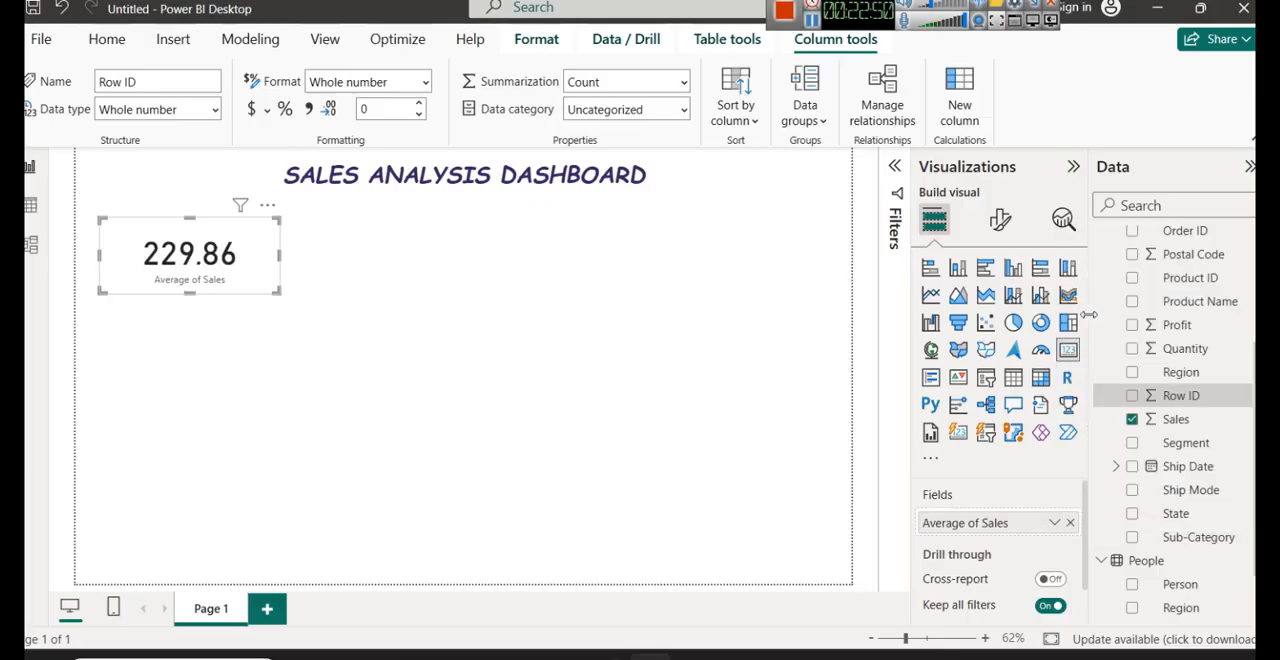
left_click(1054, 522)
left_click(1138, 330)
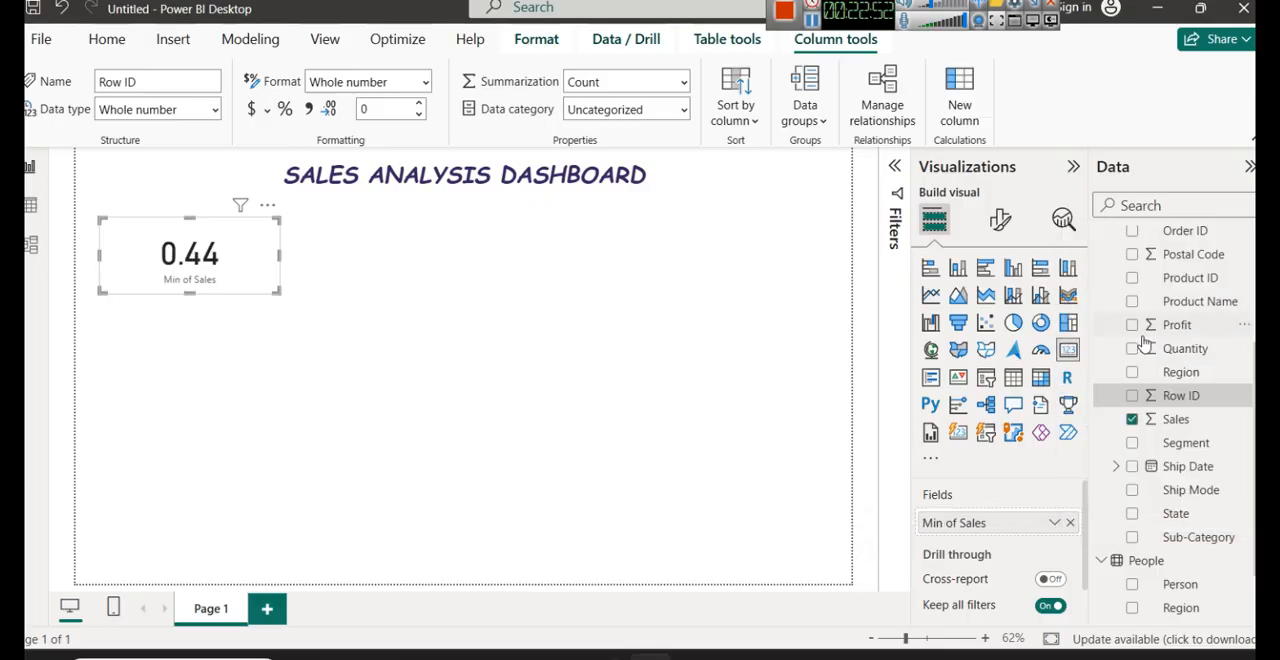
left_click(1054, 522)
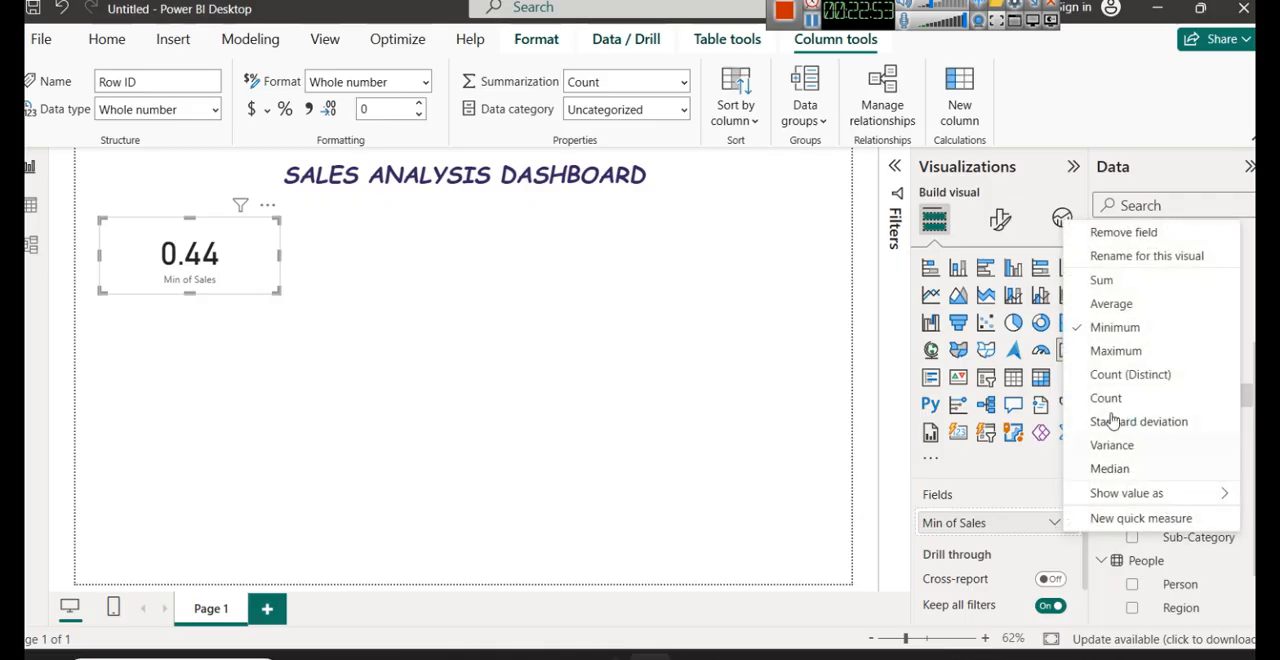
left_click(1146, 350)
left_click(1054, 522)
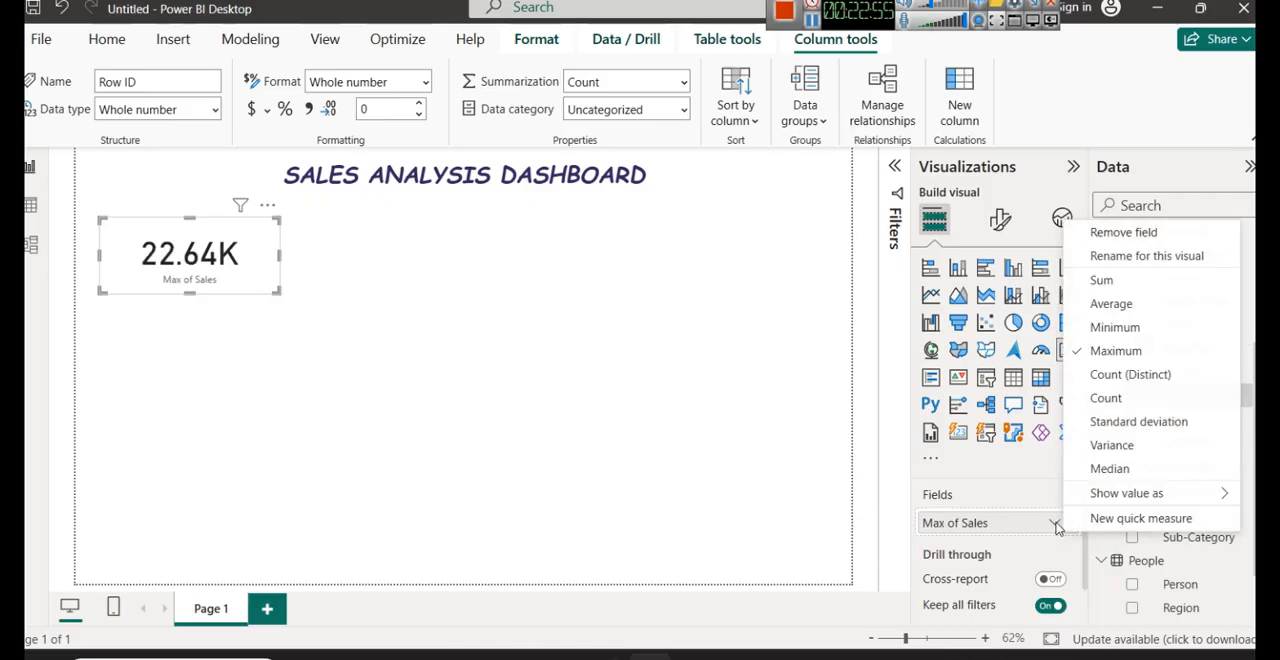
left_click(1155, 394)
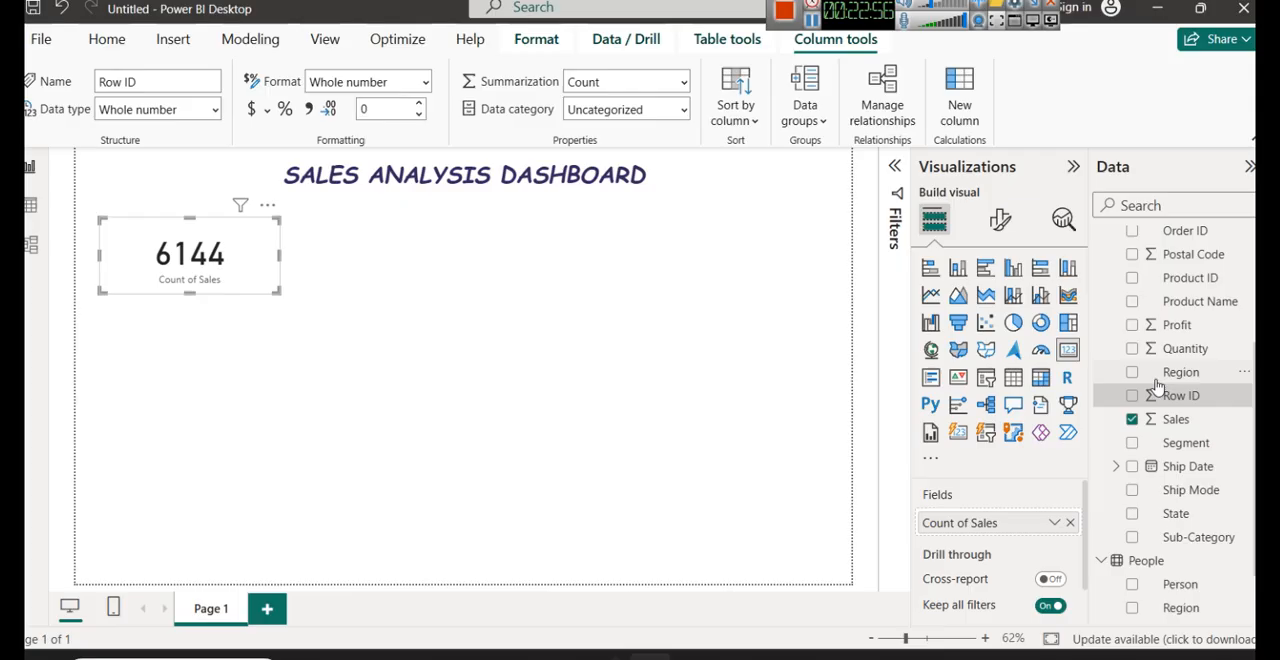
left_click(1054, 522)
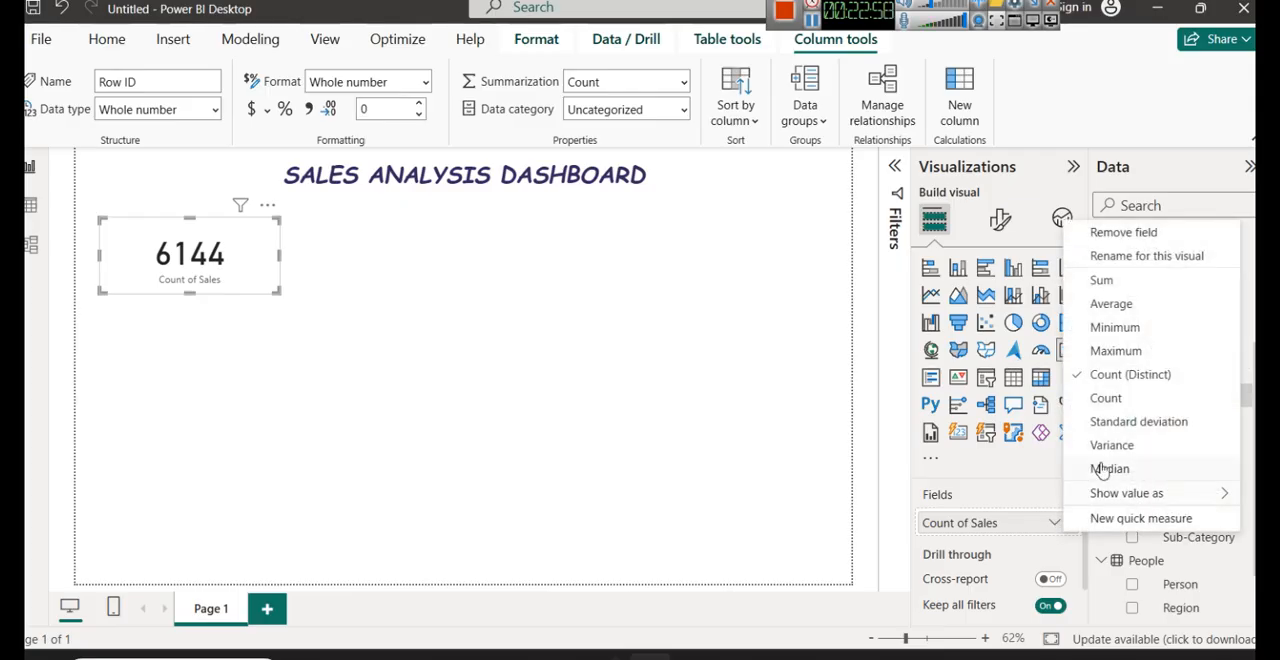
left_click(1148, 424)
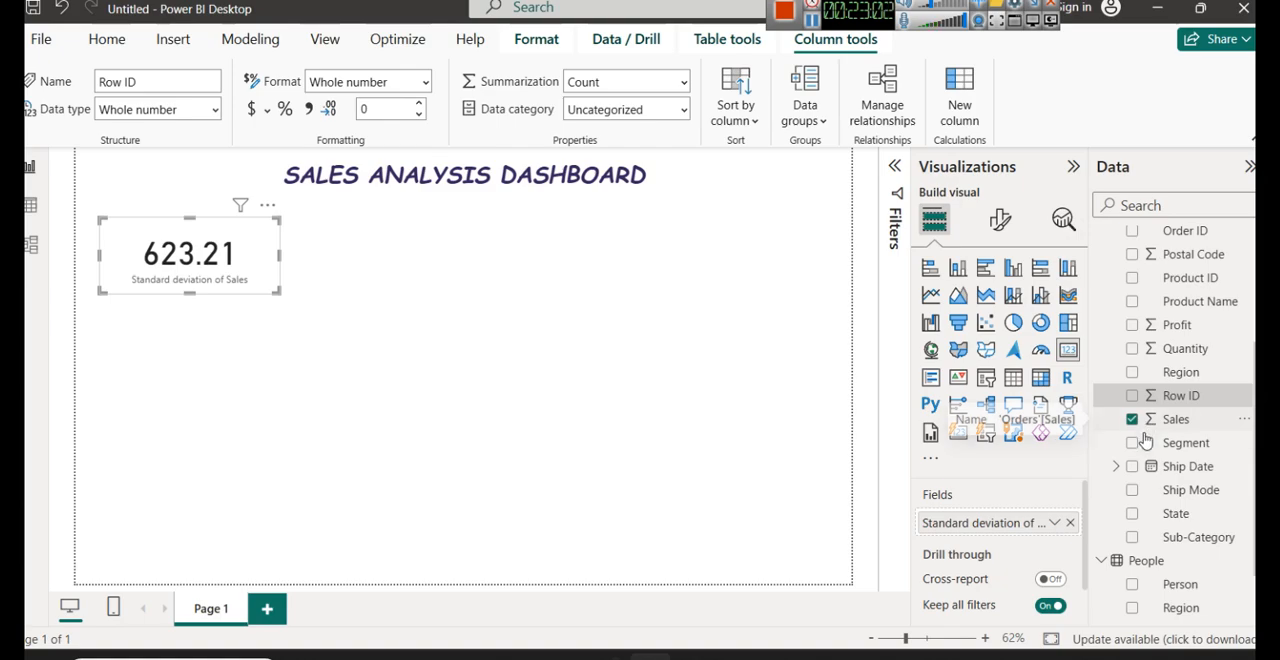
left_click(1053, 523)
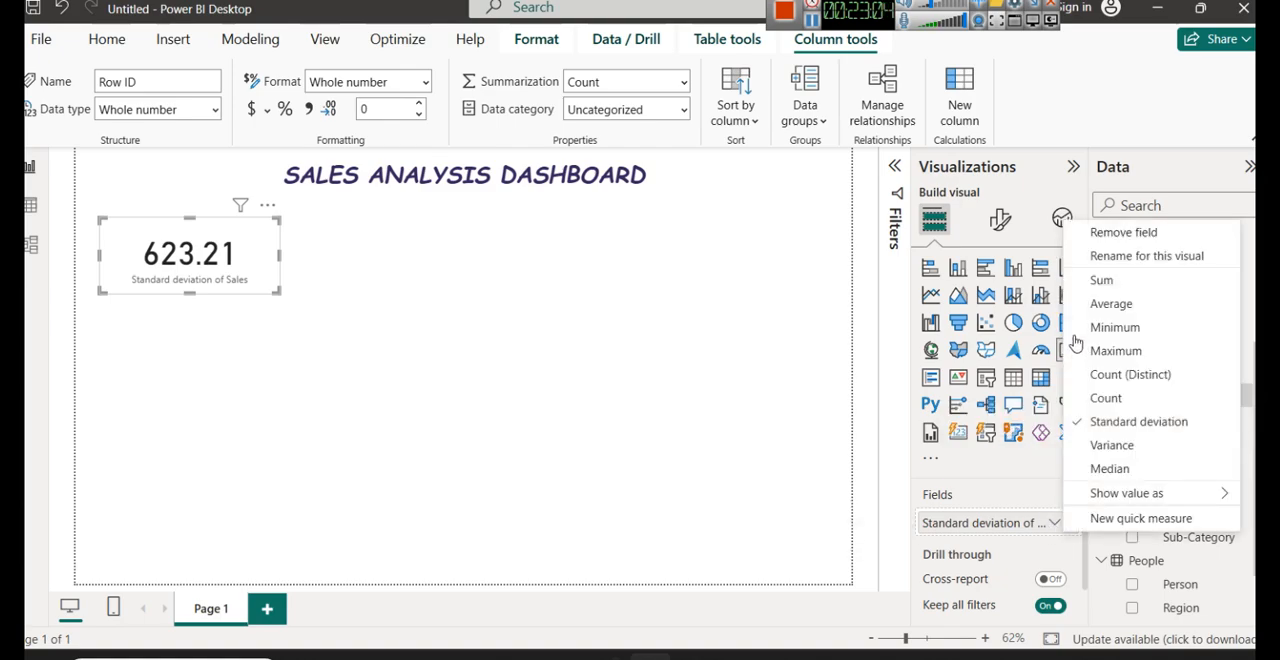
left_click(1092, 282)
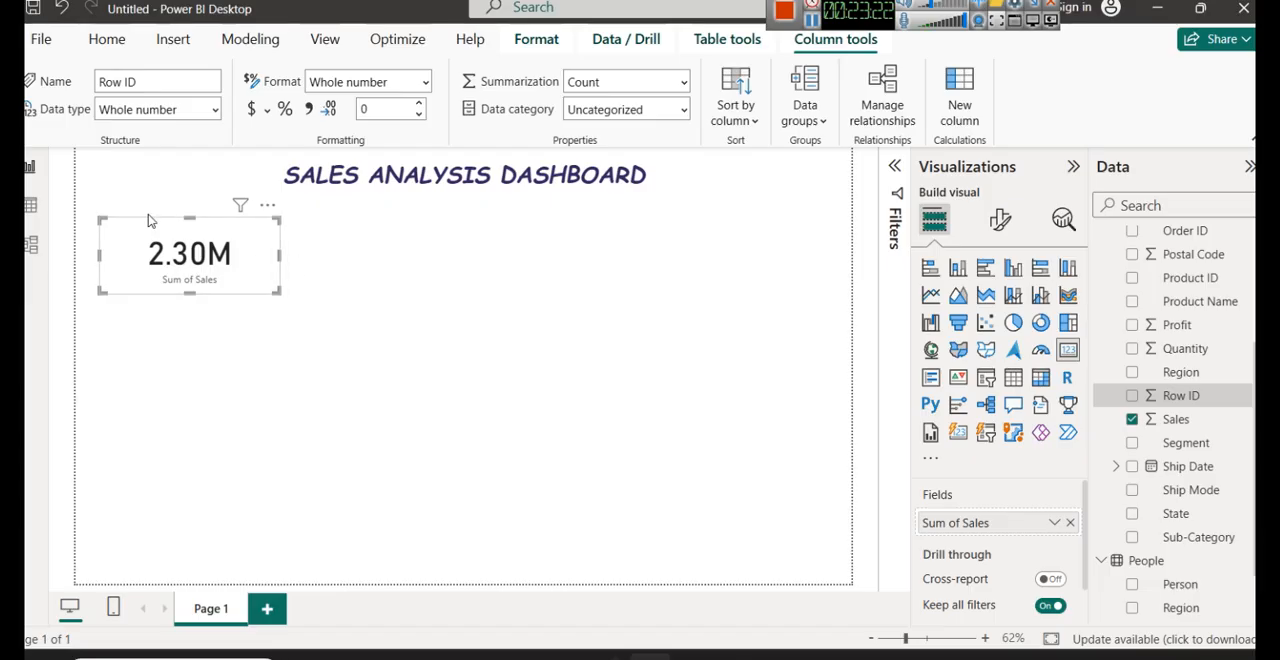
- Shrink the Sum of Sales card slightly in height from its upper edge and narrow it from its right edge
left_click_drag(190, 218, 192, 225)
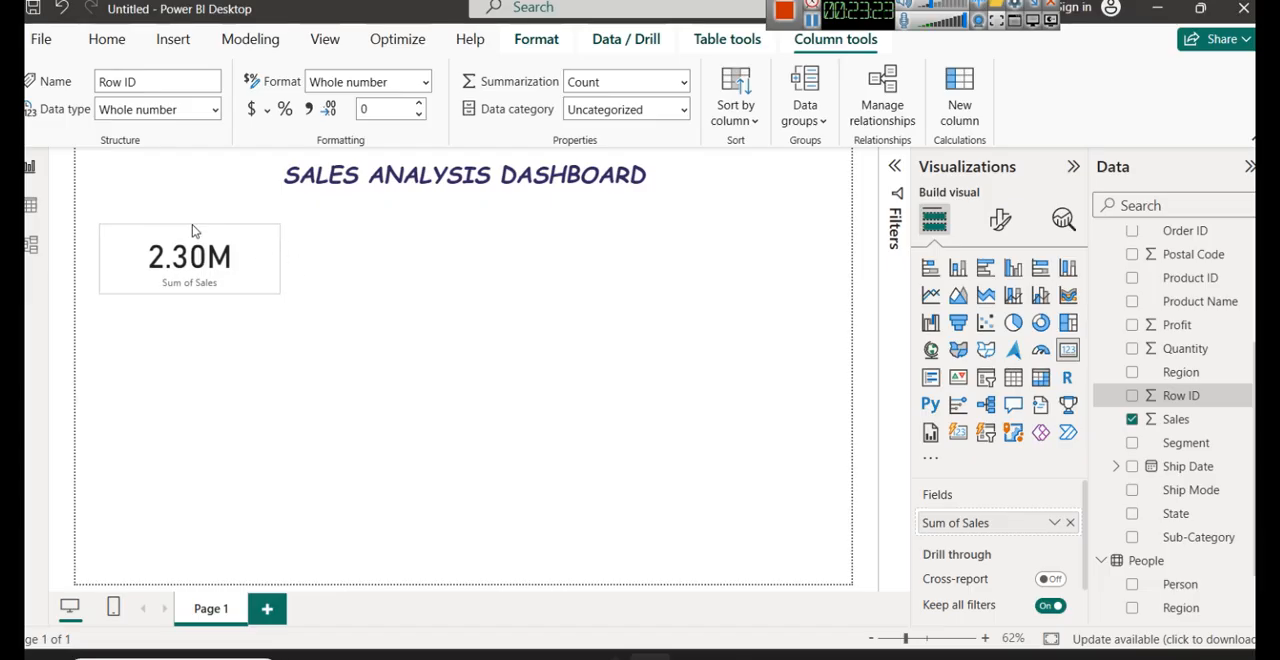
left_click(300, 289)
left_click(232, 275)
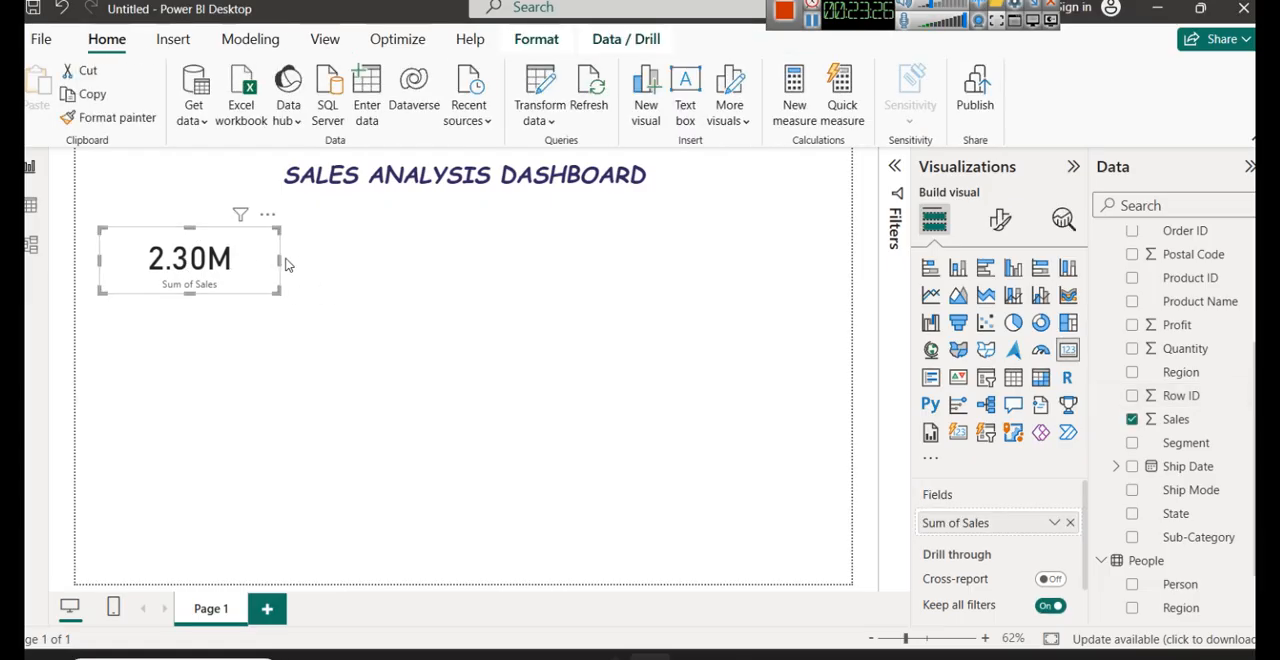
left_click_drag(279, 259, 237, 263)
left_click(266, 300)
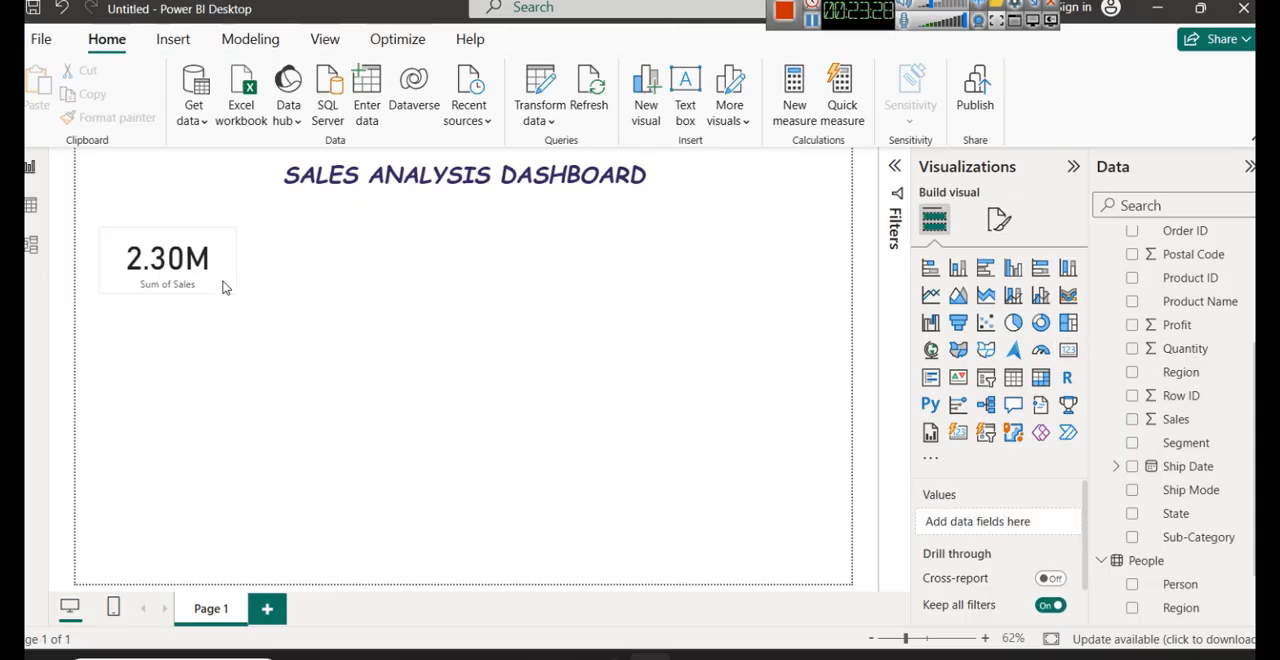
- Duplicate the Sum of Sales card and place the copy directly to the right of the original, level with it
left_click(181, 250)
key("ctrl+c")
key("ctrl+v")
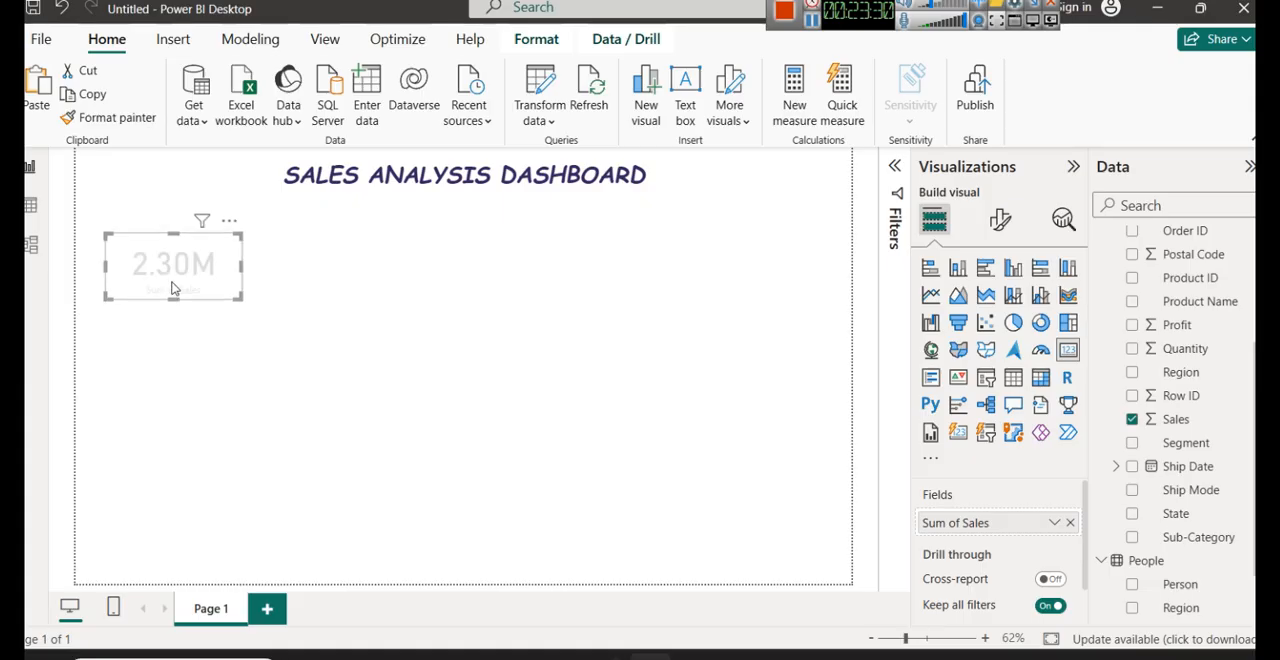
left_click_drag(173, 268, 279, 279)
left_click(309, 347)
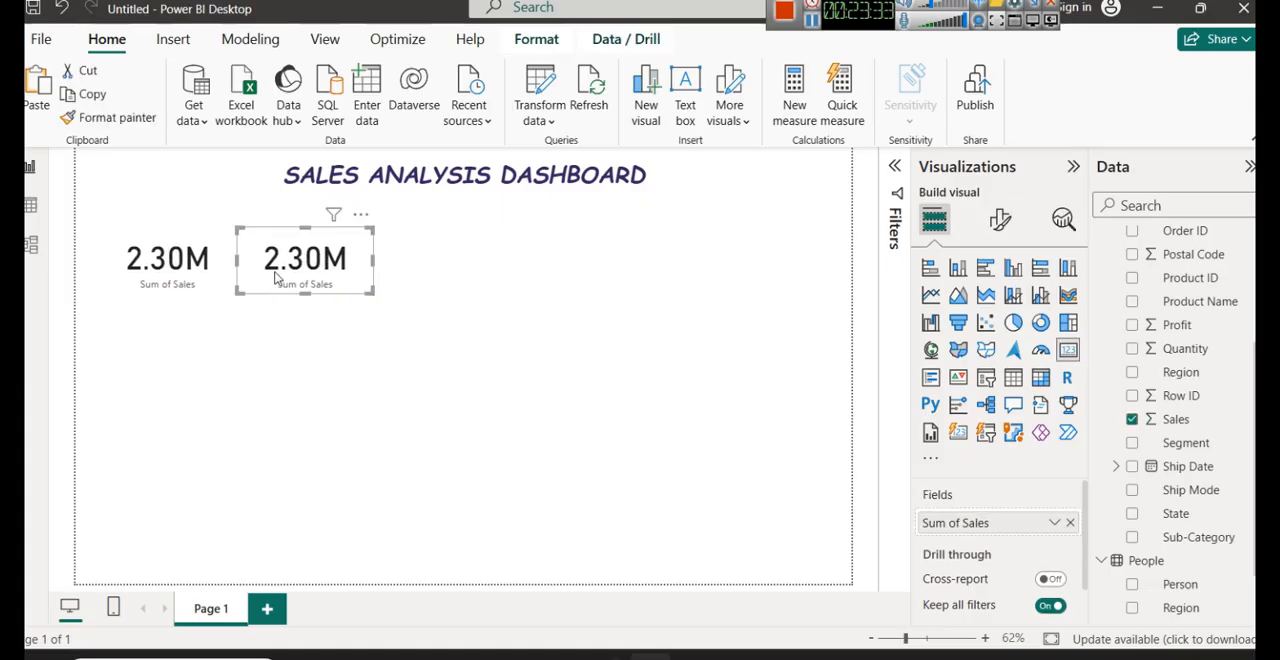
left_click(320, 384)
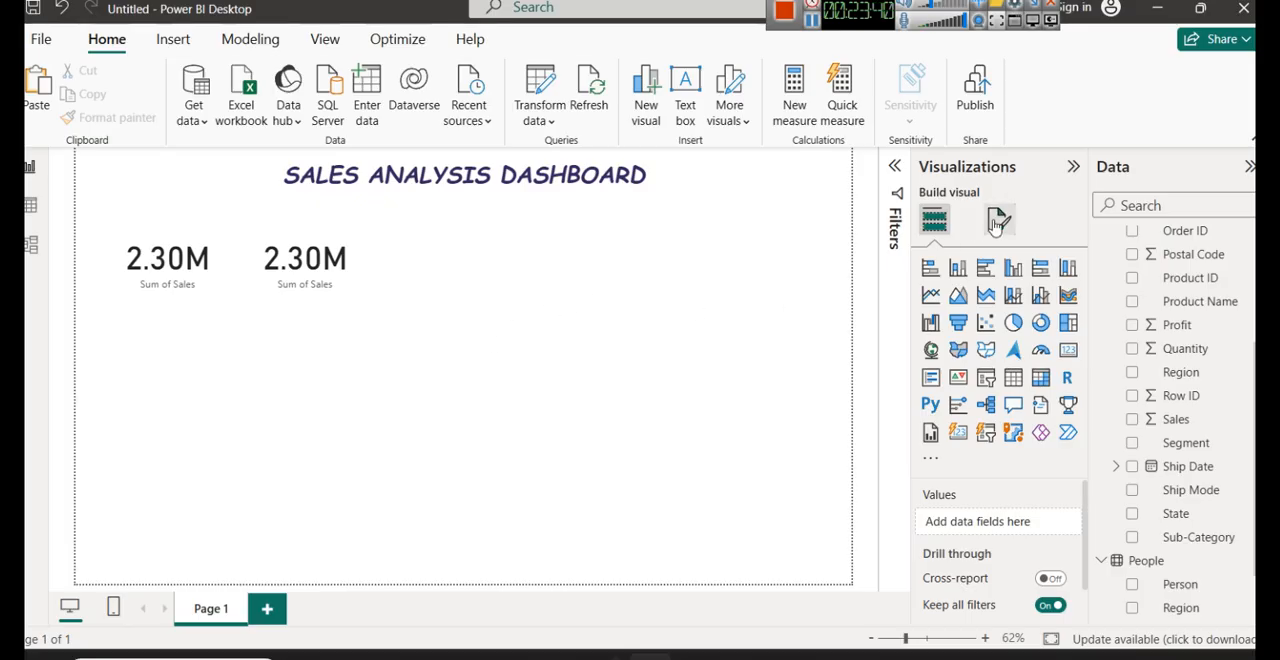
- Set the page's canvas background to the lightest grey theme shade and remove its transparency
left_click(998, 220)
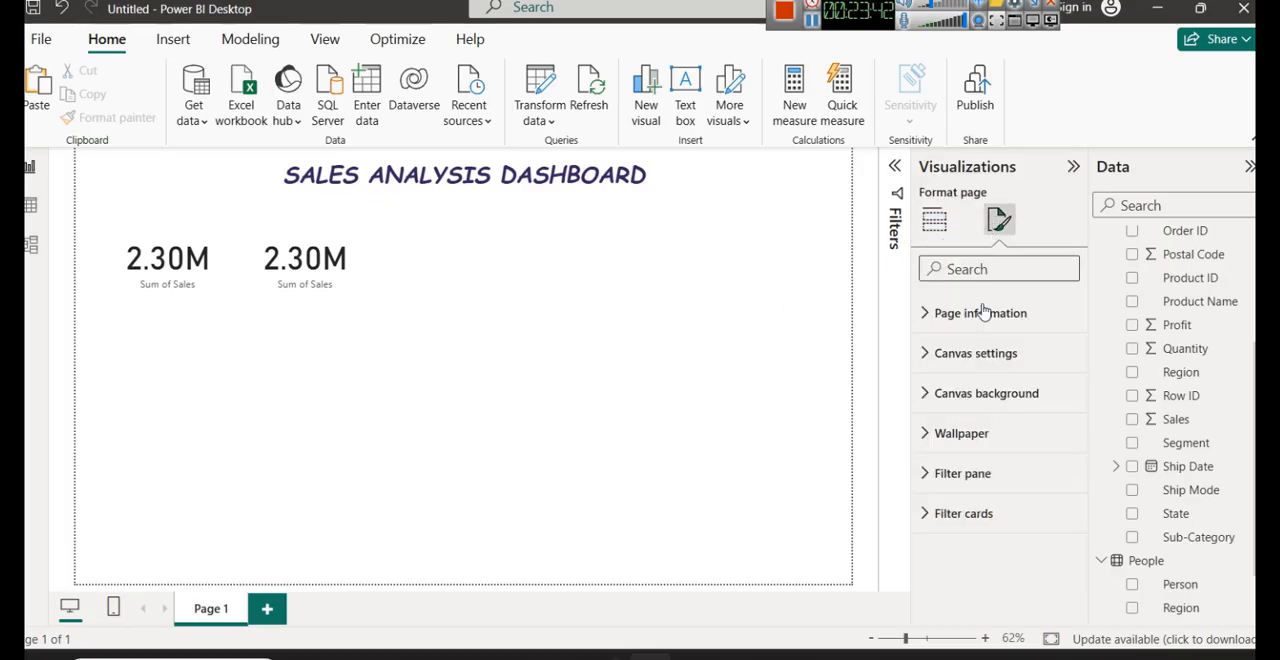
left_click(987, 400)
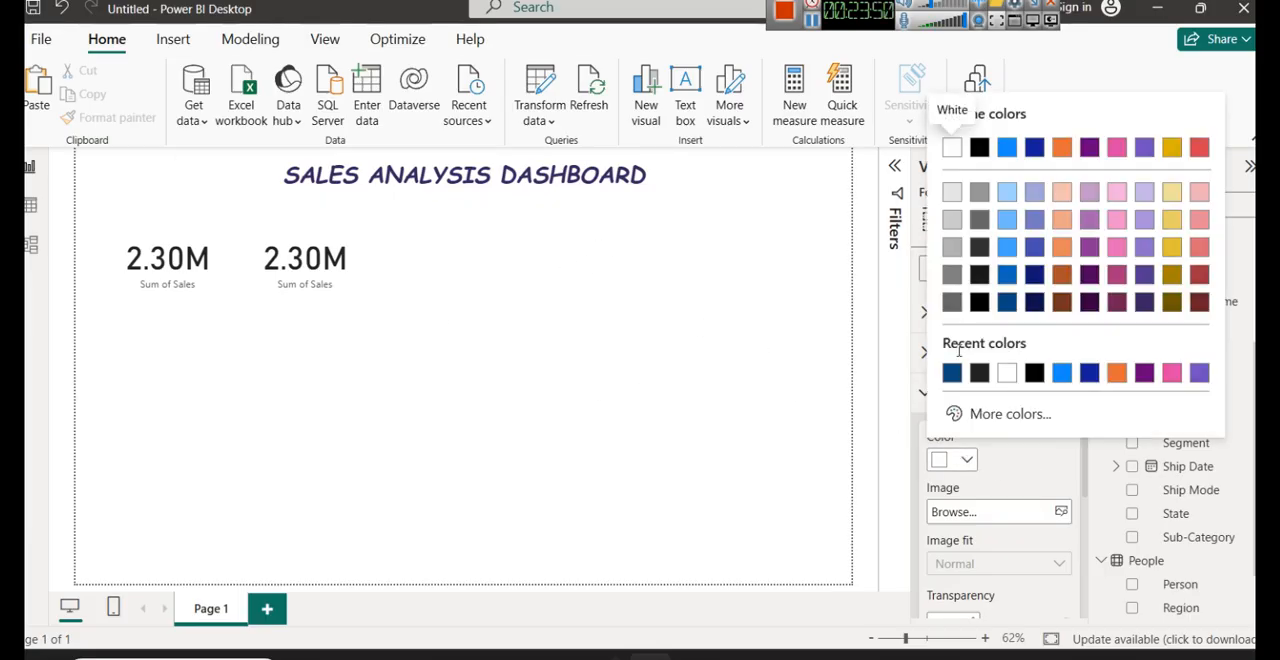
left_click(954, 197)
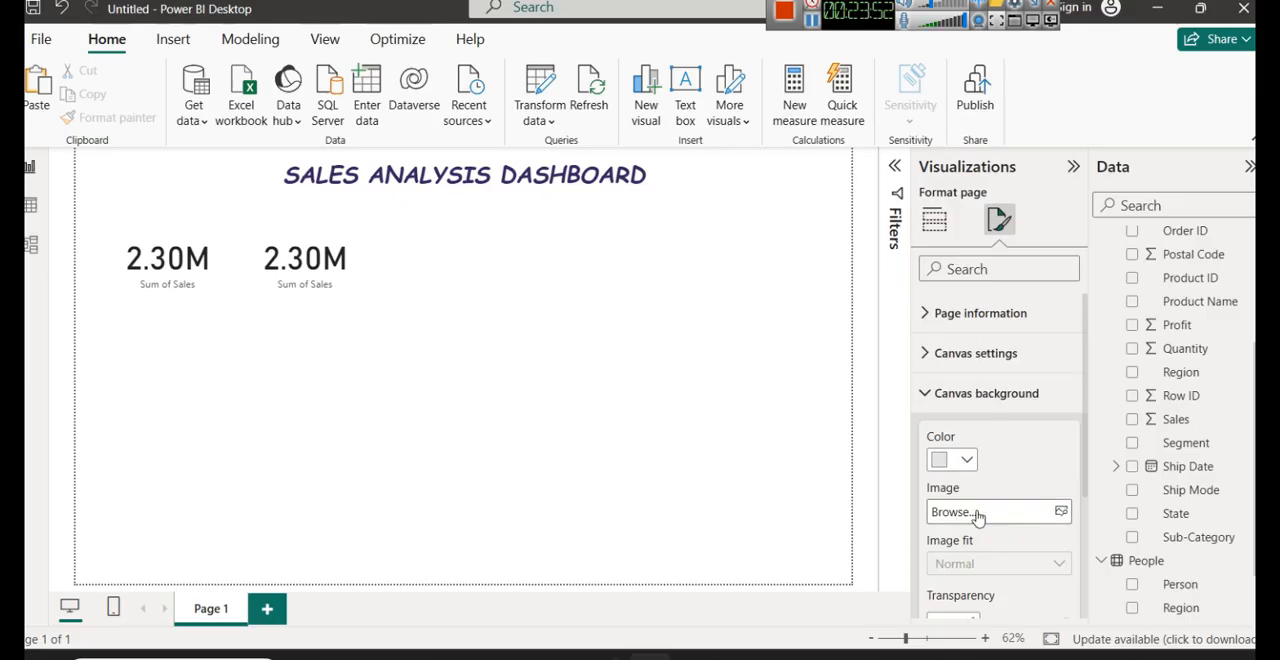
scroll(977, 514, "down", 4)
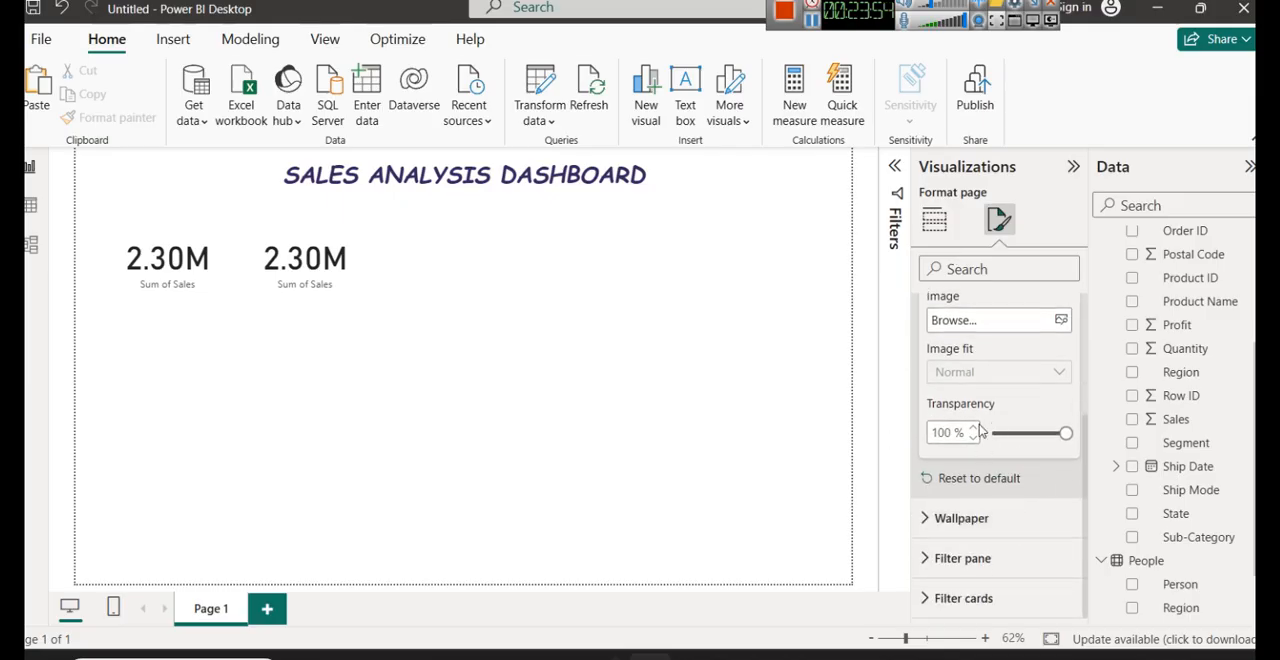
left_click_drag(1066, 433, 990, 436)
scroll(978, 421, "up", 4)
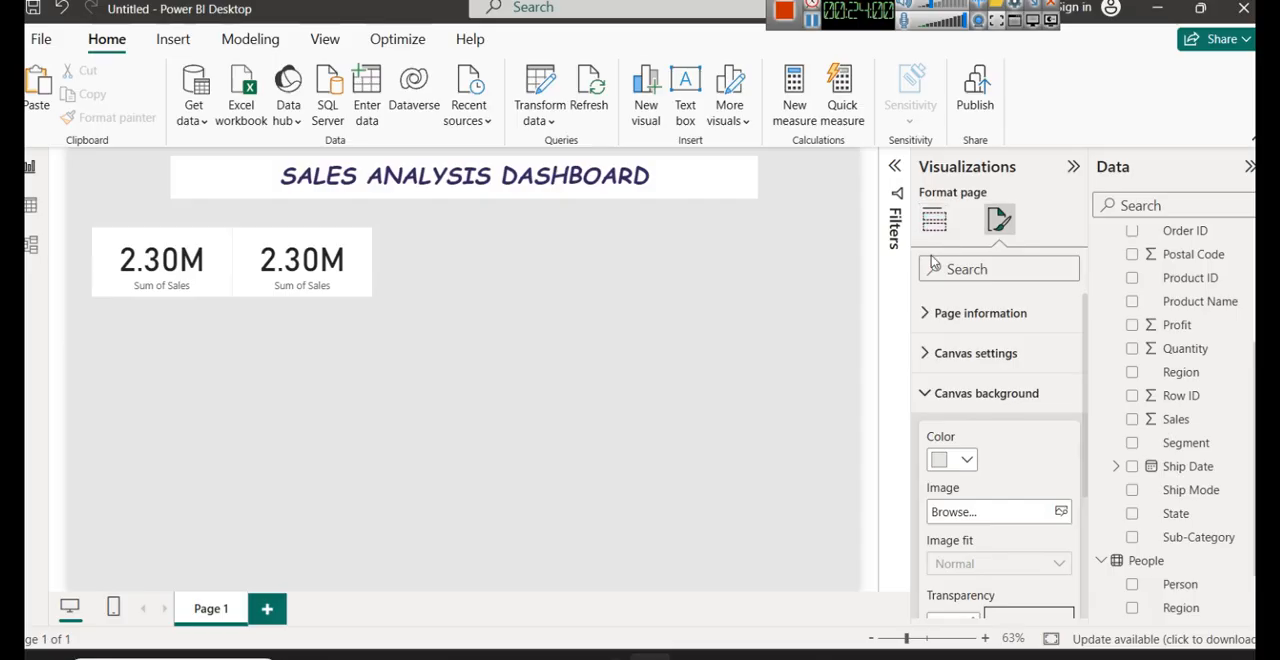
left_click(934, 220)
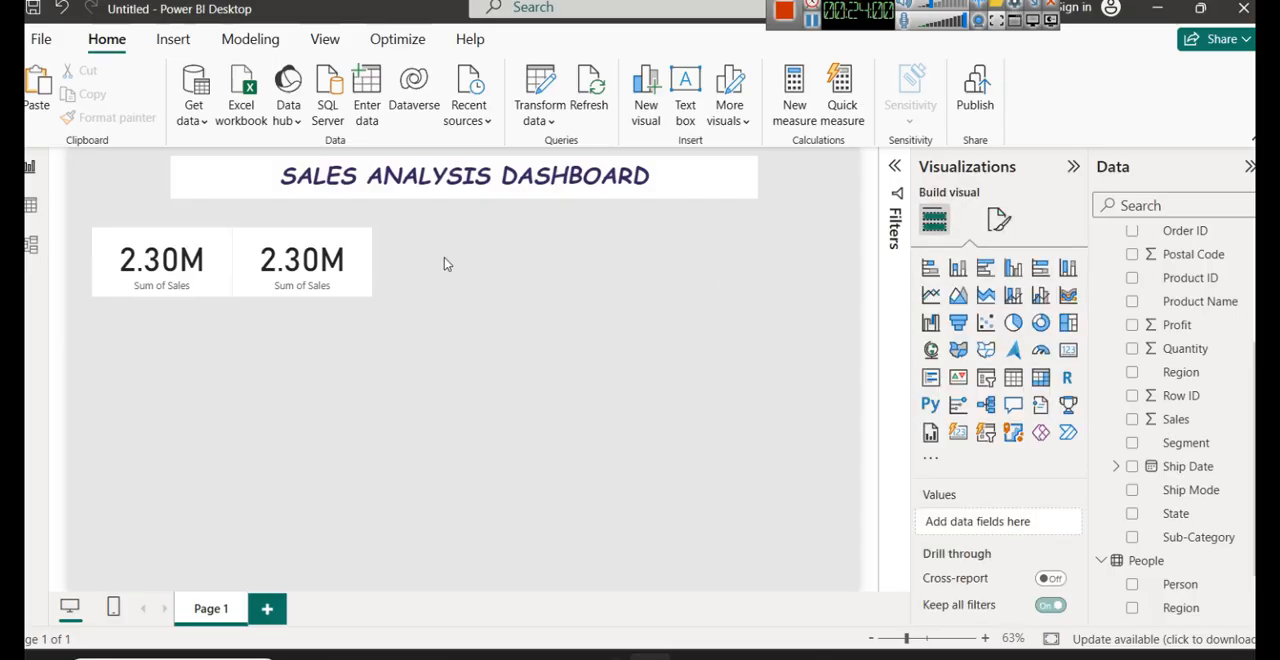
left_click(998, 222)
left_click(996, 402)
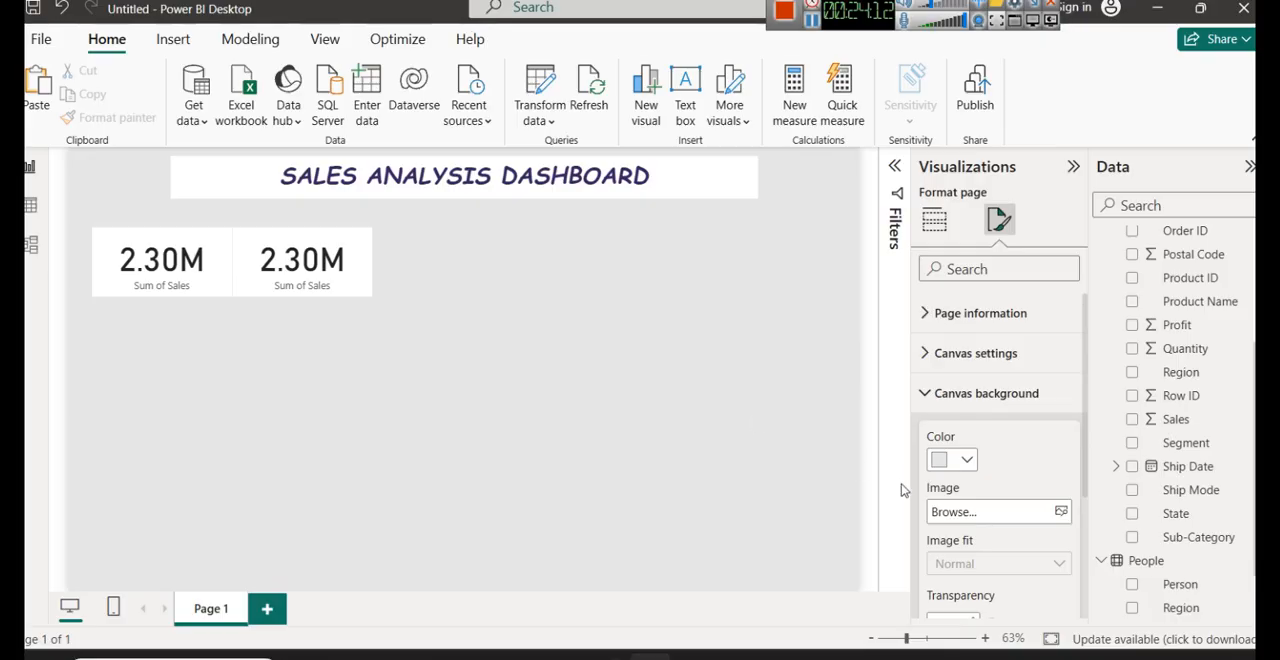
left_click(945, 393)
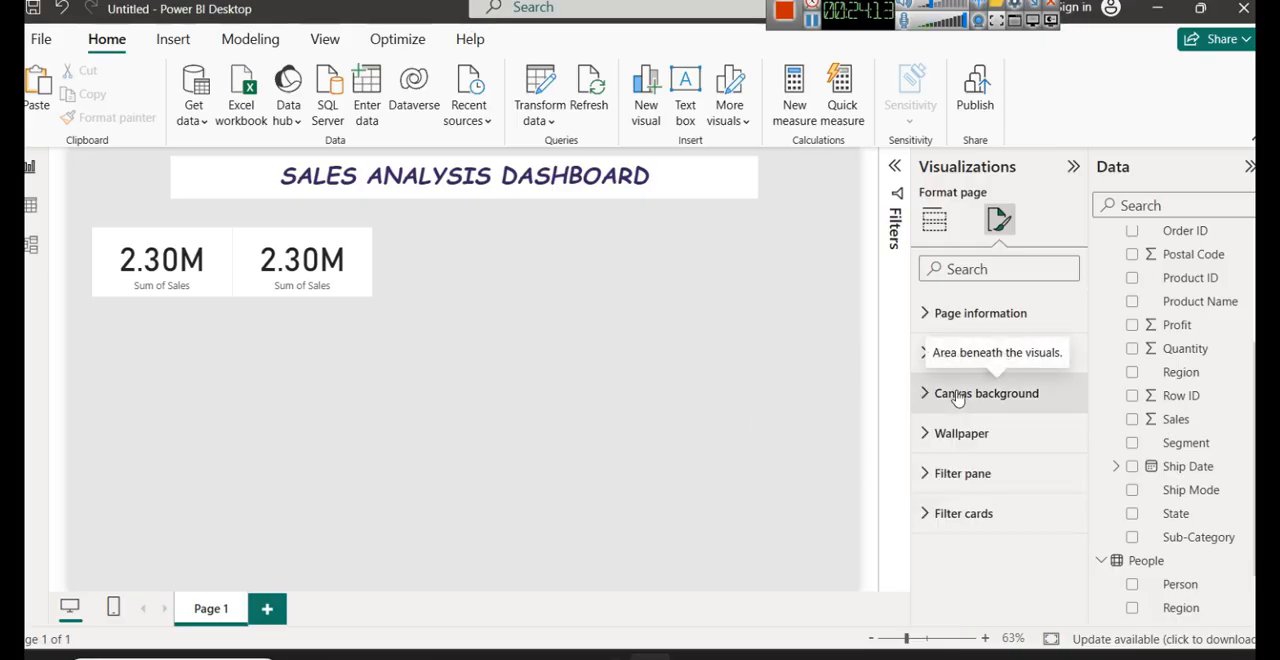
- Nudge the second Sum of Sales card right to leave a small gap, and move both cards up closer to the title
left_click(362, 288)
key("Right")
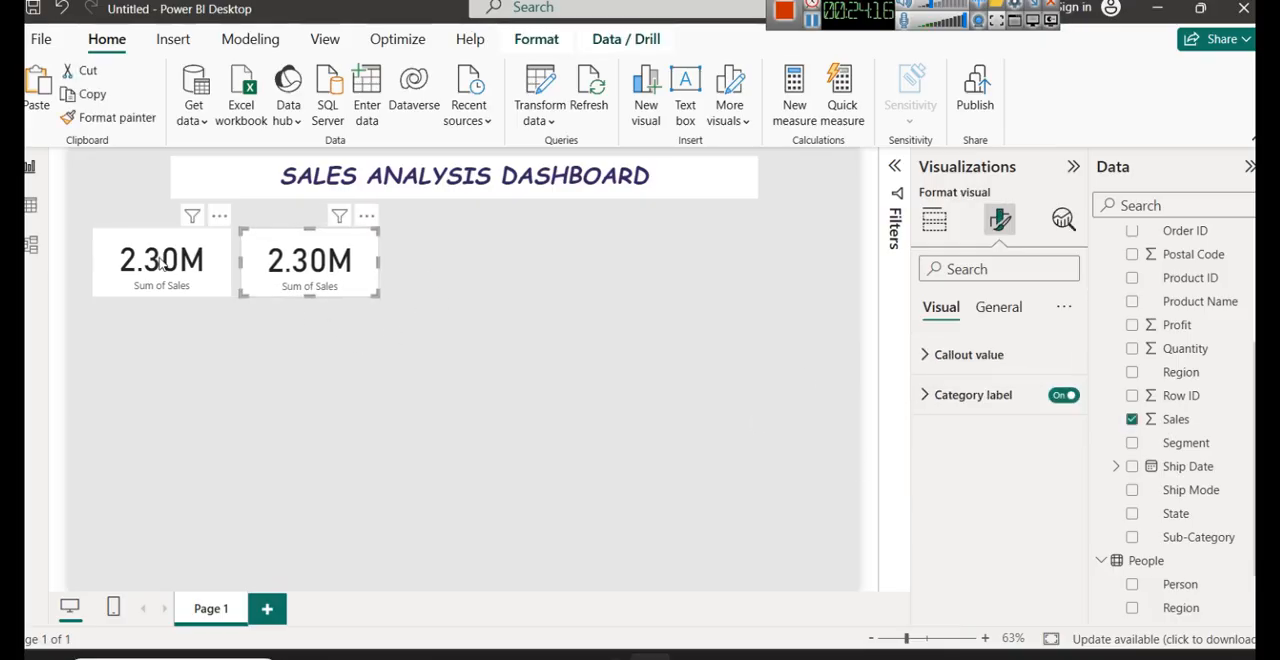
left_click(159, 259)
key("Up")
key("Up")
key("Up")
key("Up")
left_click(309, 268)
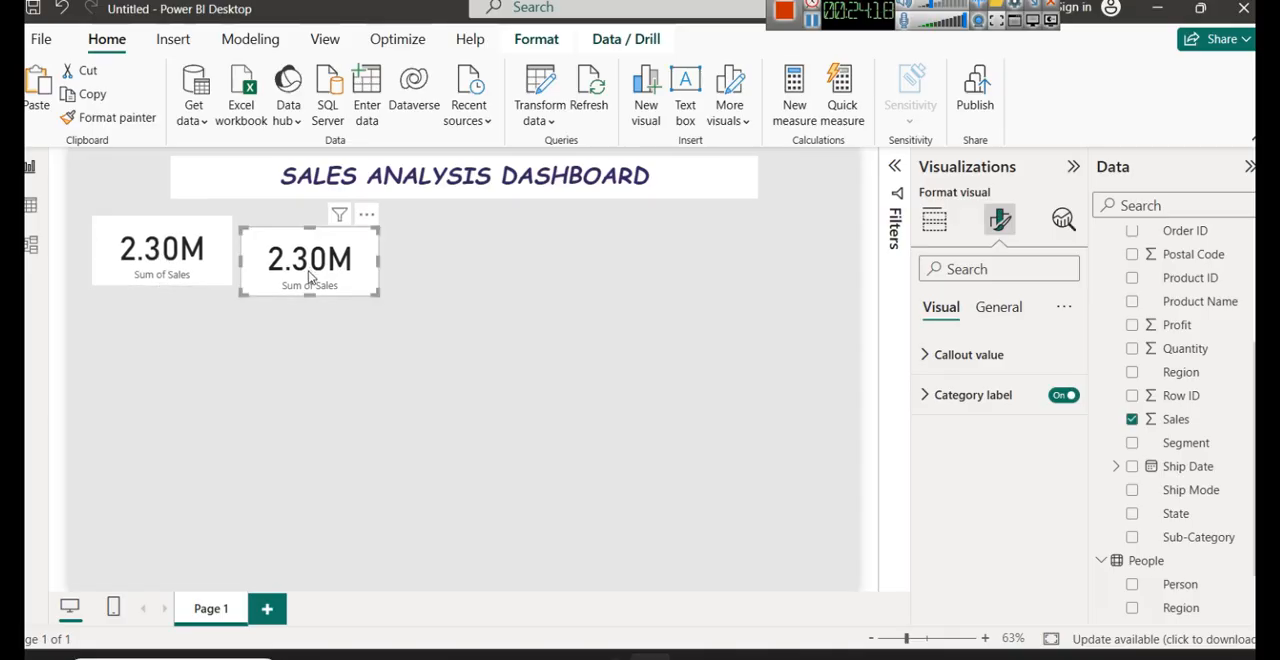
key("Up")
key("Up")
key("Up")
key("Up")
left_click(166, 270)
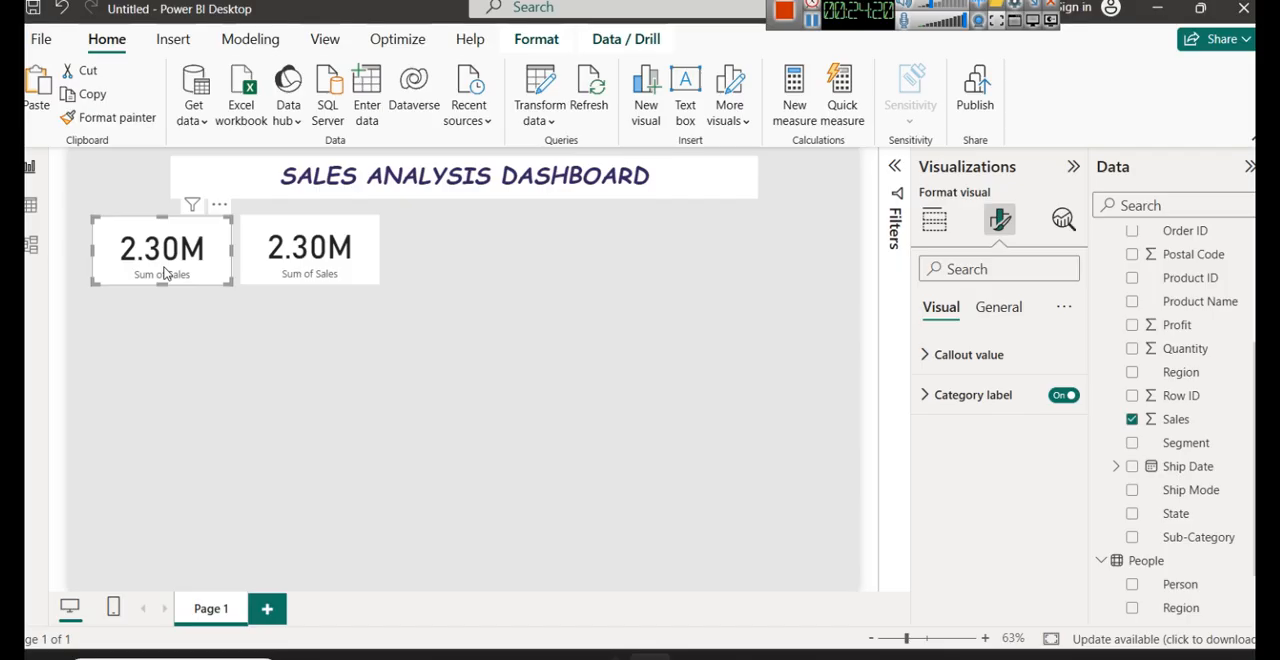
left_click(350, 240)
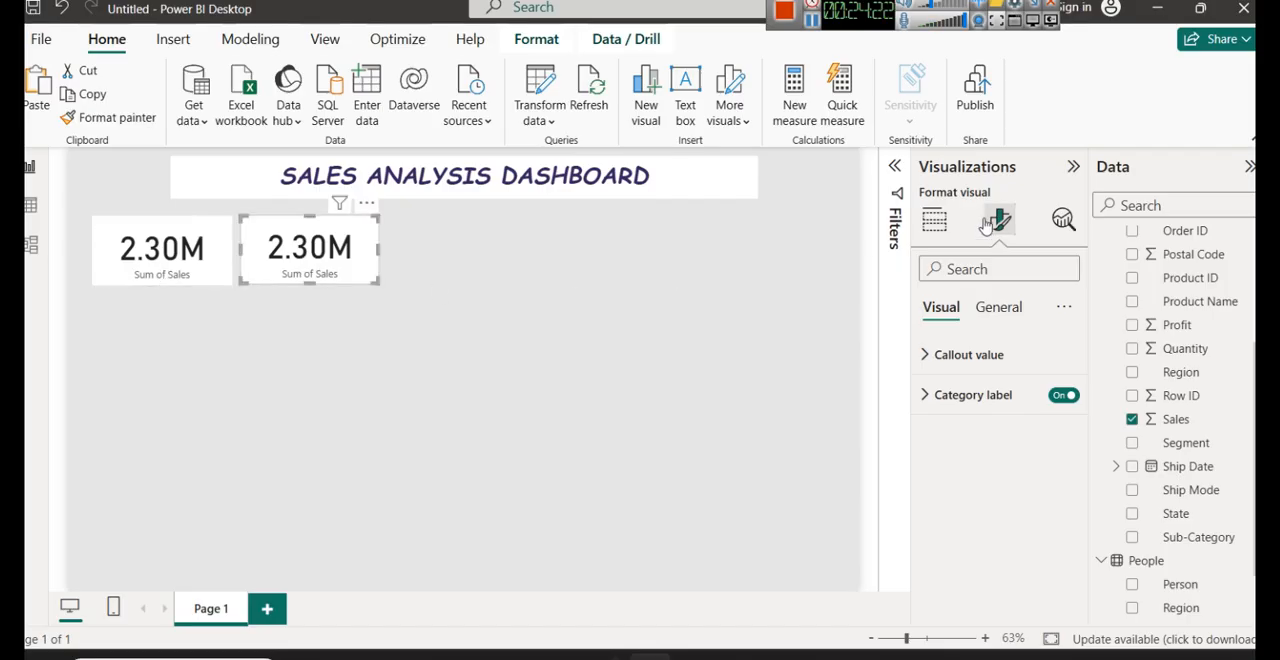
- Change the aggregation of Sales in the second card from sum to Average
left_click(934, 219)
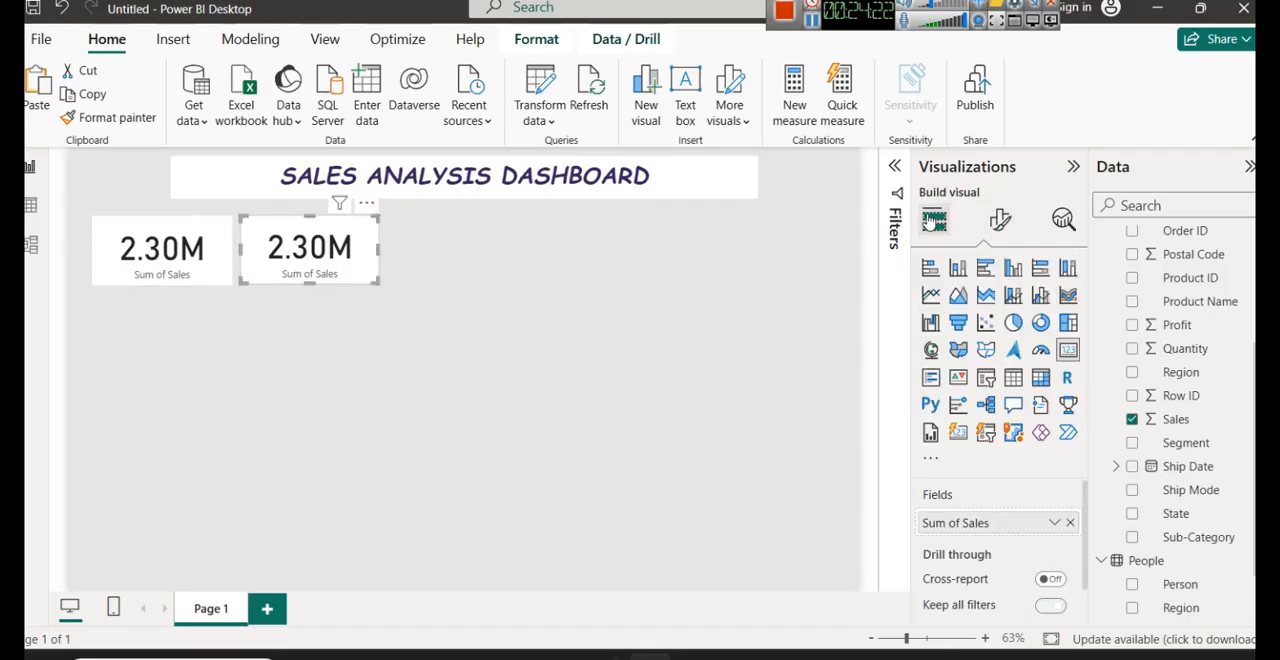
left_click(1058, 524)
left_click(1040, 302)
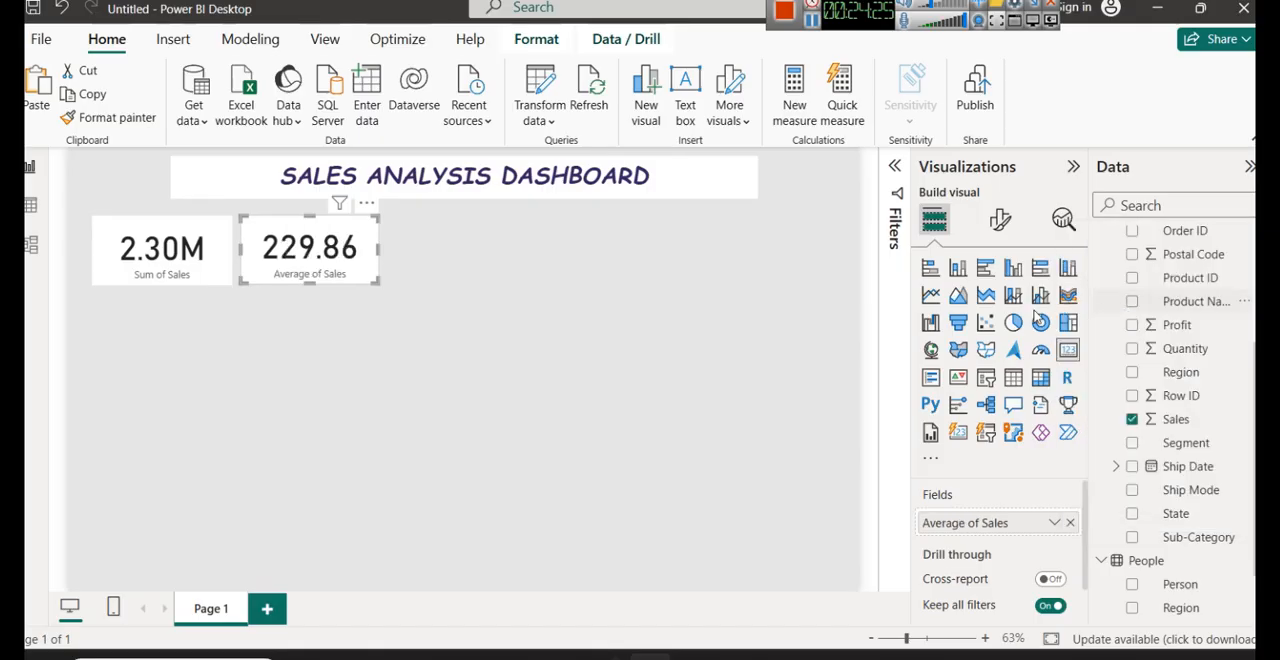
left_click(392, 388)
left_click(215, 274)
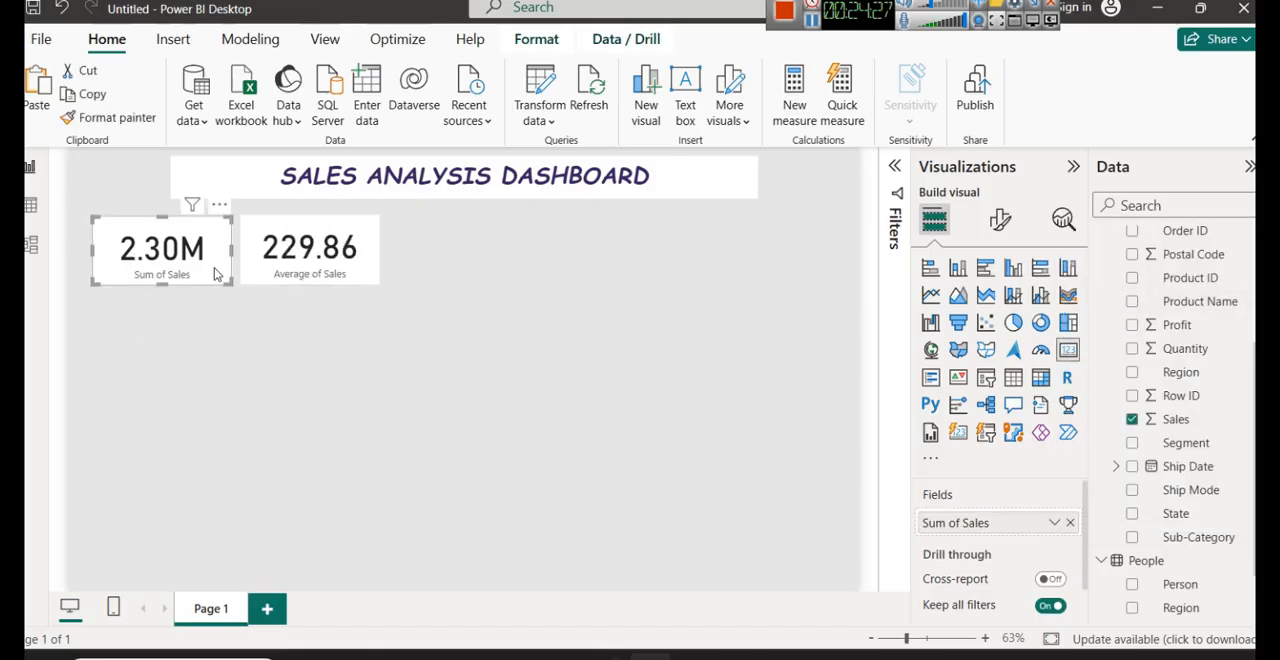
left_click(231, 365)
left_click(278, 265)
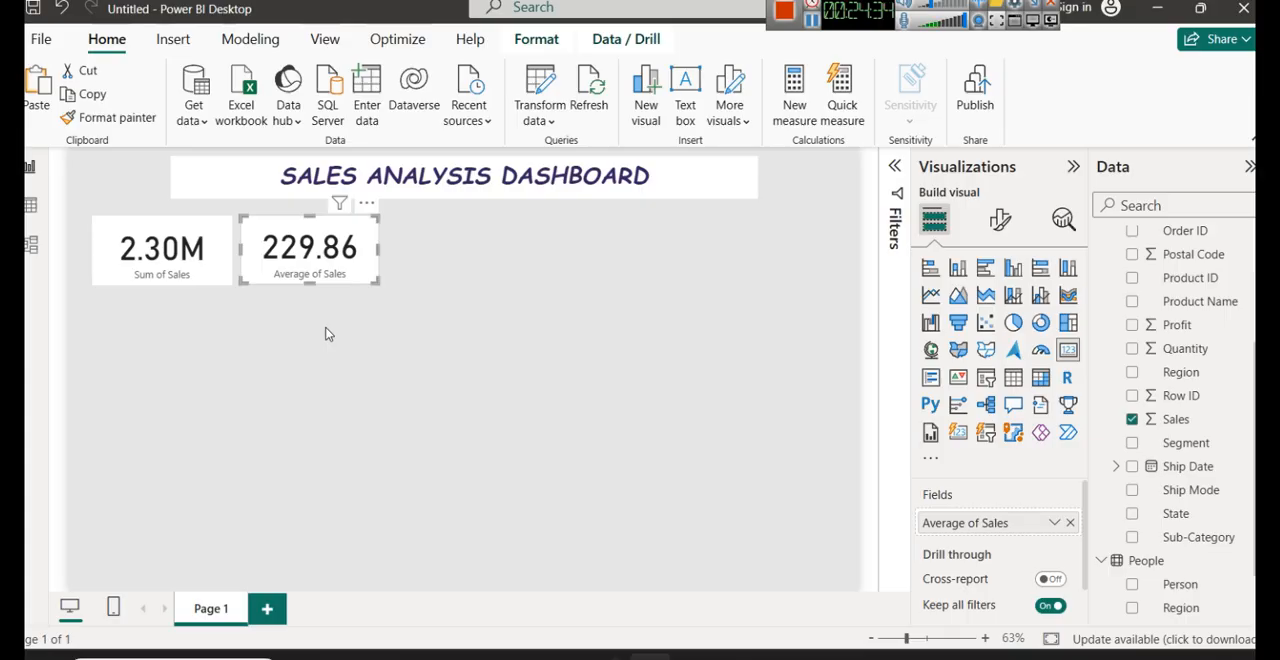
- Set the callout value font size of the Sum of Sales card to 35
left_click(161, 276)
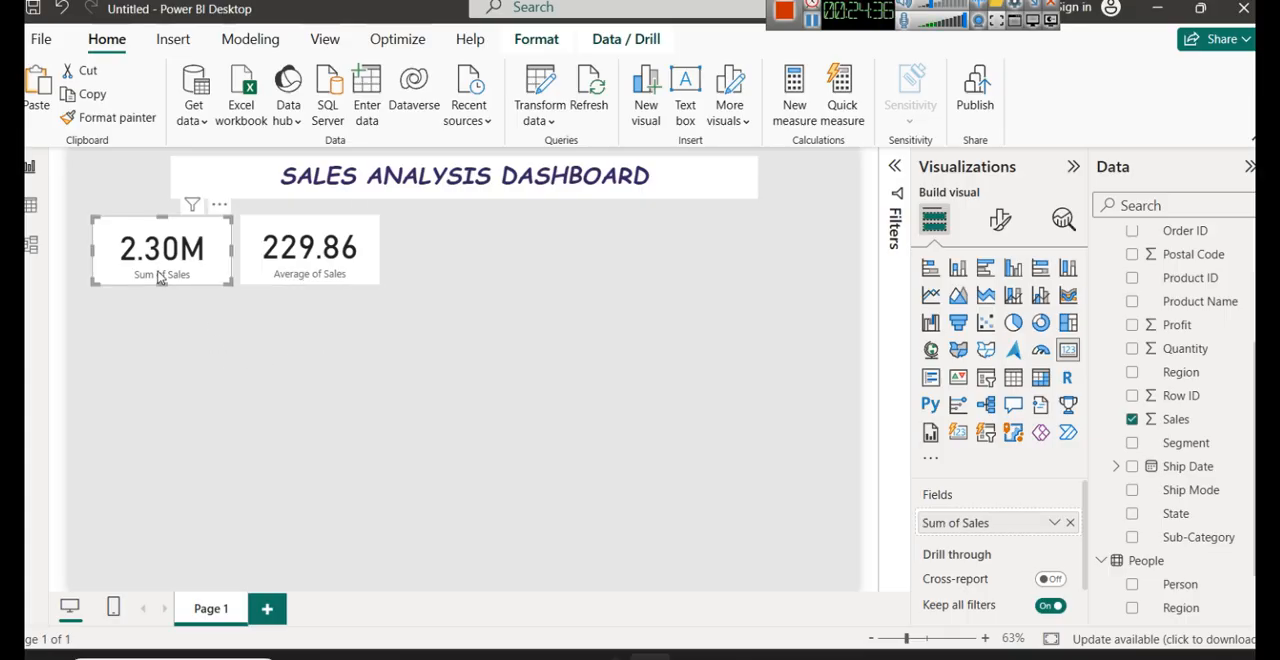
left_click(996, 224)
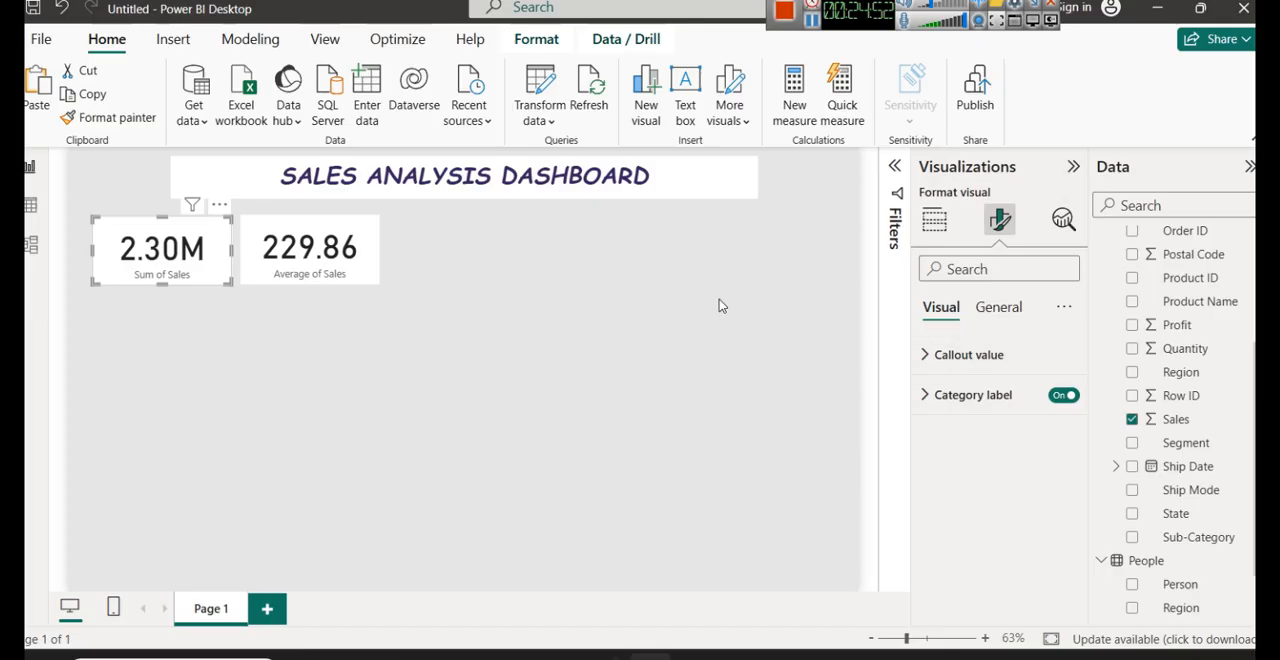
left_click(961, 358)
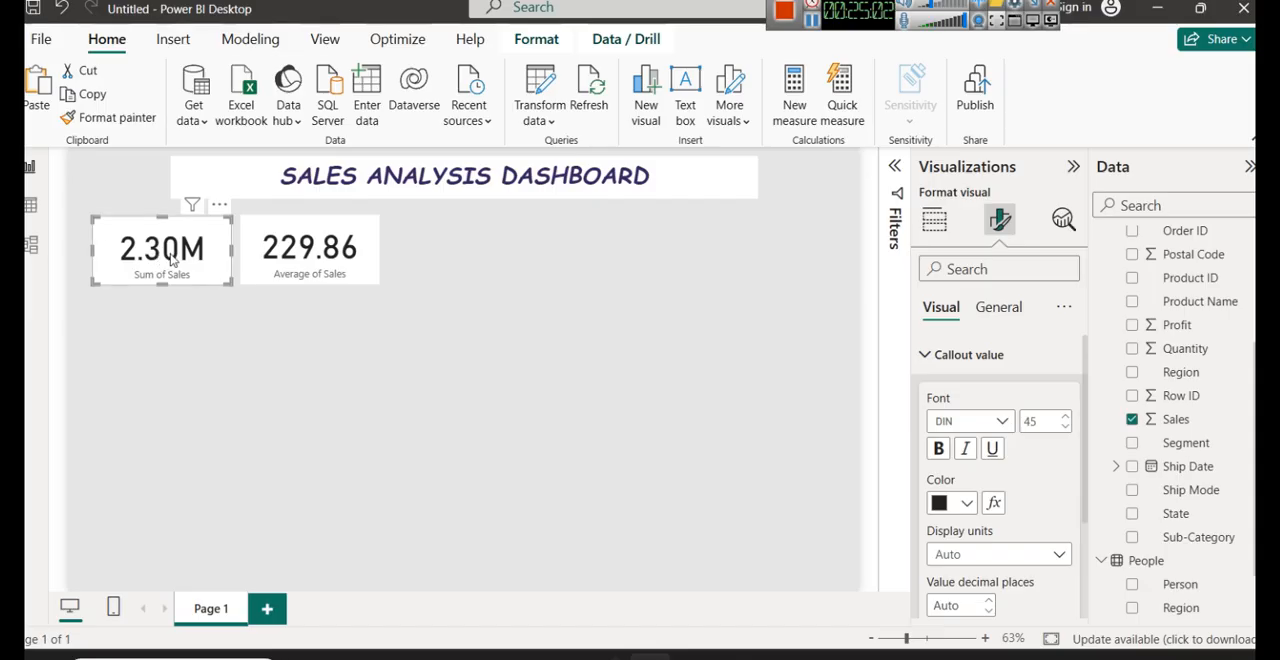
left_click(1066, 416)
left_click(1066, 416)
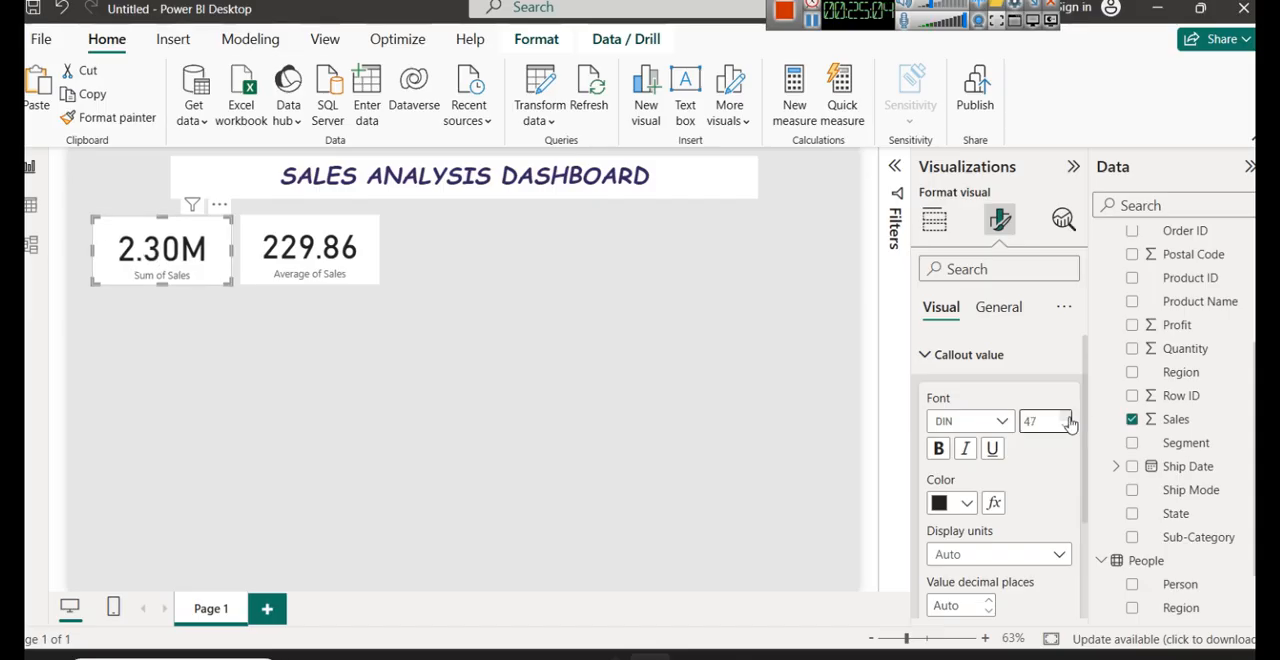
left_click(1066, 416)
left_click(1066, 416)
left_click(1066, 416)
left_click(1066, 416)
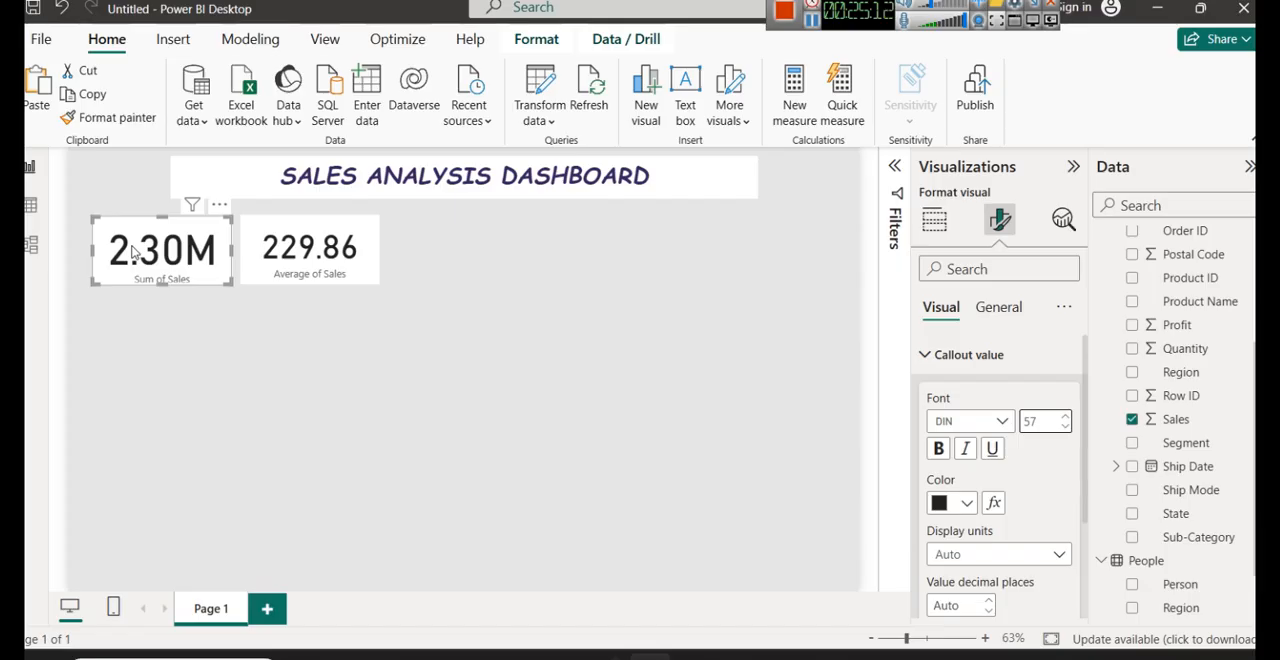
double_click(1030, 421)
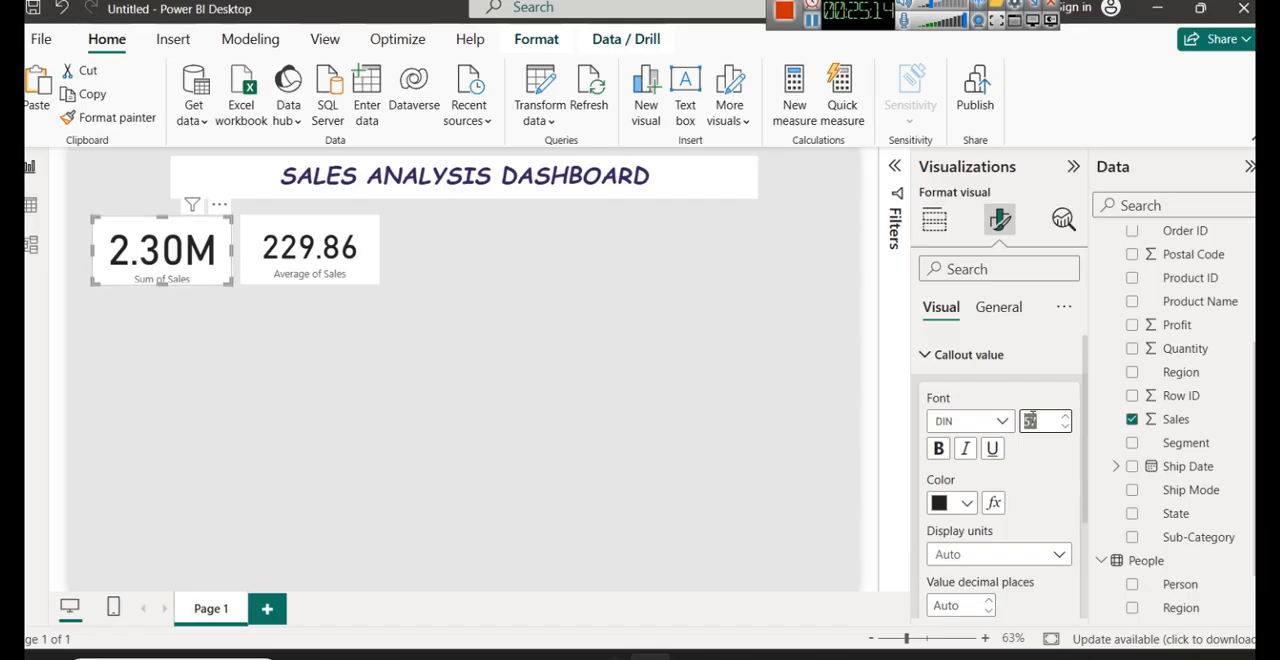
type("35")
key("Return")
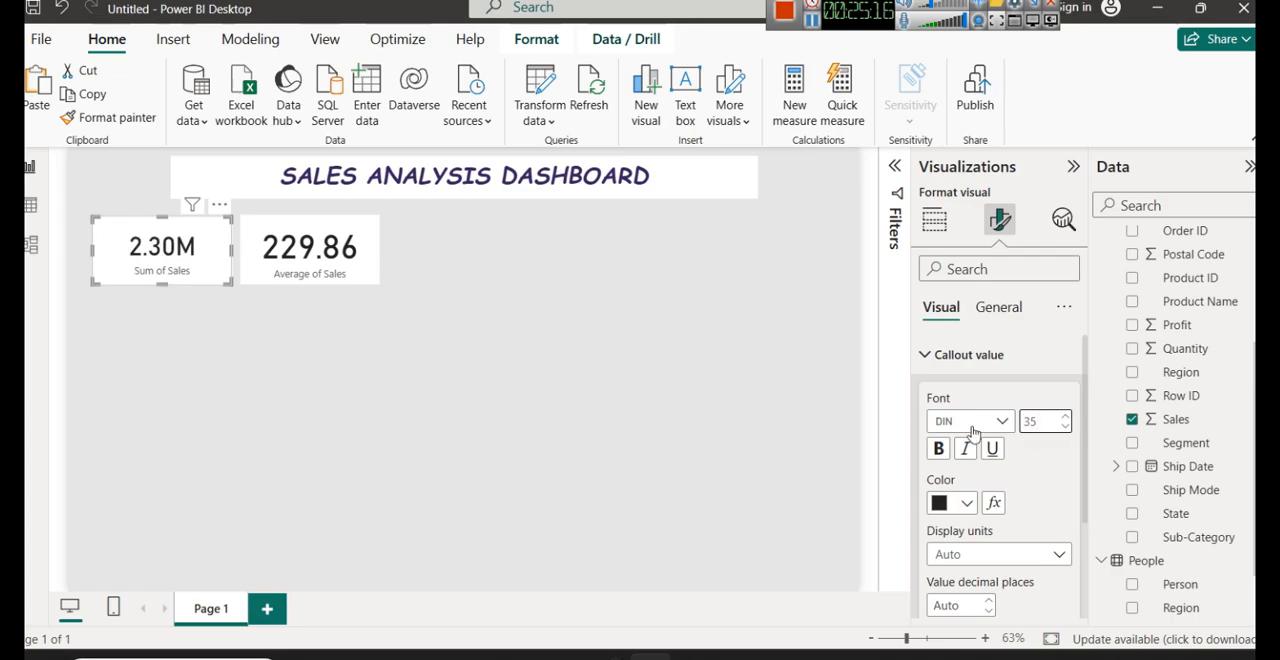
- Shorten the Sum of Sales card slightly from its lower edge and narrow it from its right edge
left_click_drag(162, 285, 162, 277)
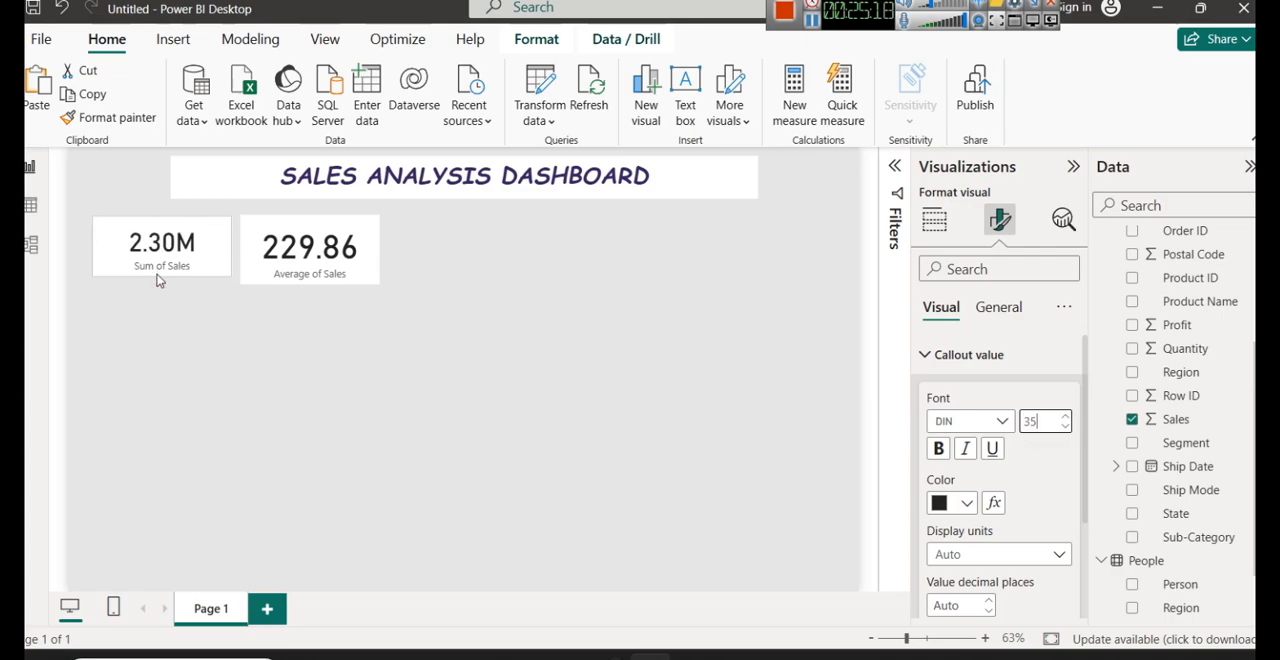
left_click_drag(233, 246, 203, 247)
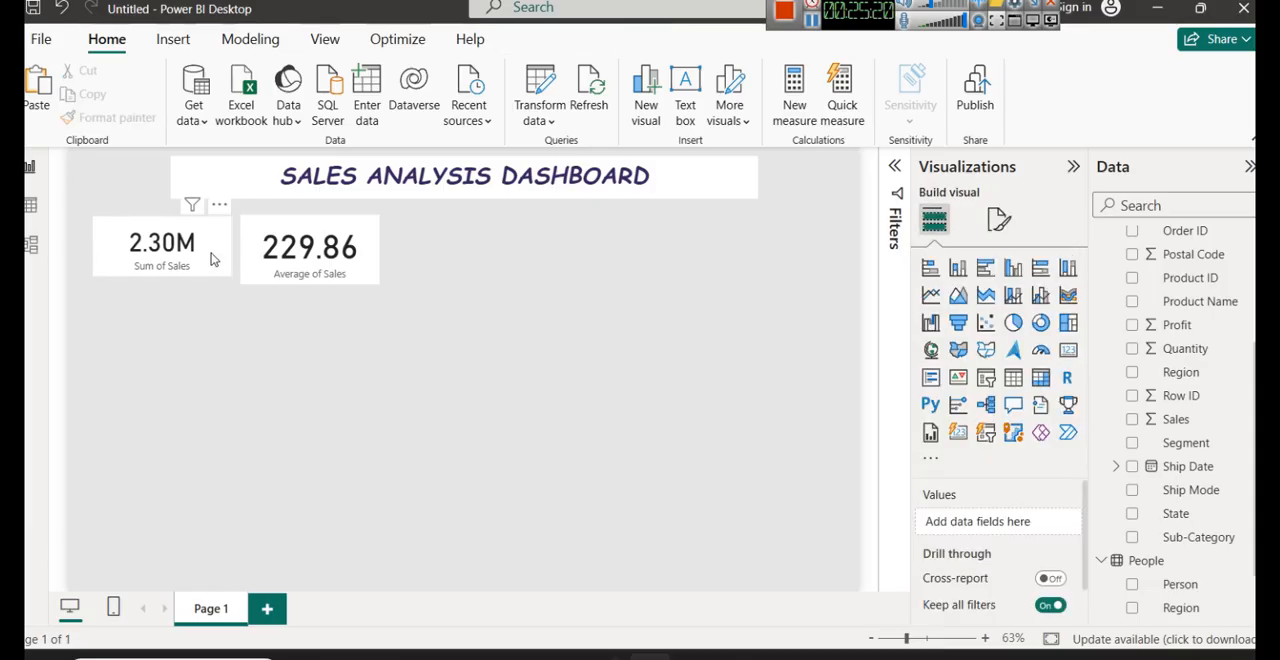
left_click(209, 250)
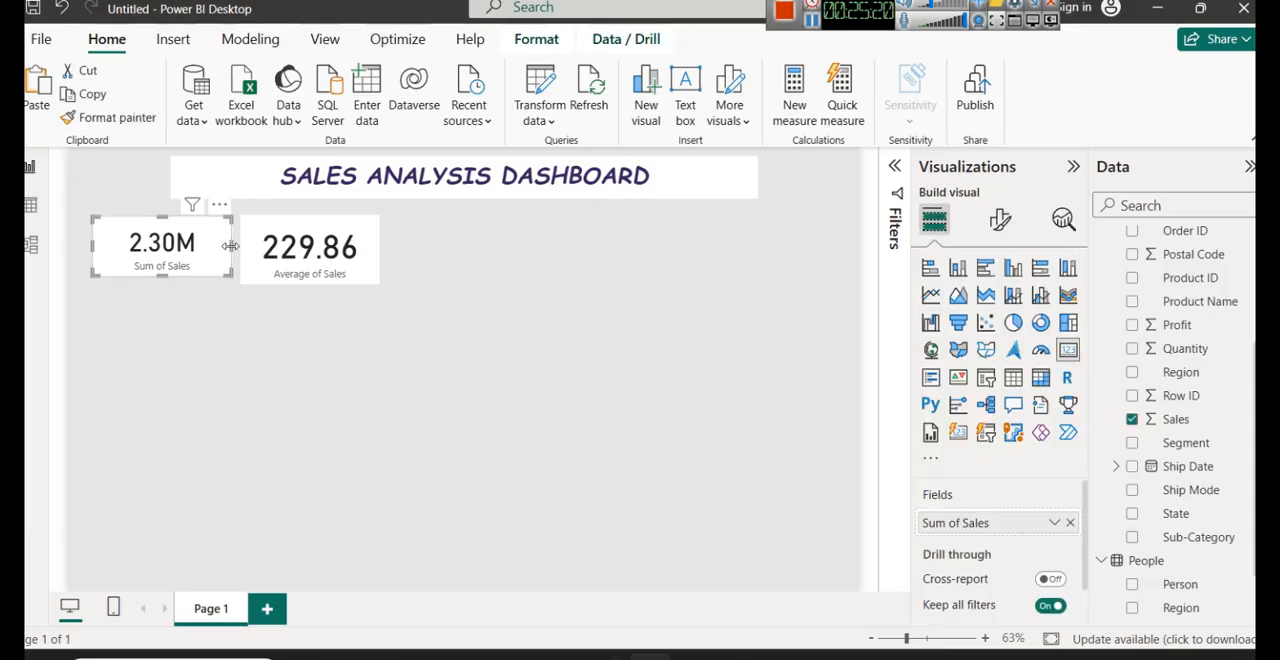
- Move the Average of Sales card left, closer to the narrowed Sum of Sales card and level with it
left_click(312, 252)
left_click_drag(312, 252, 291, 252)
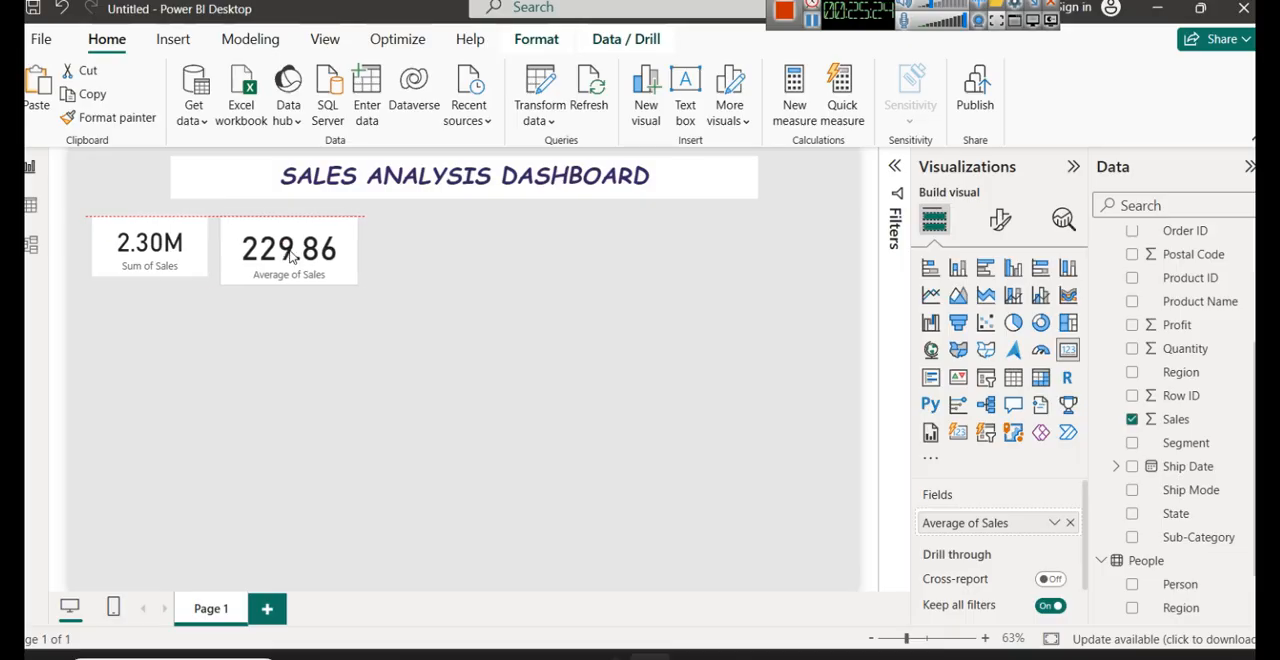
left_click(153, 260)
left_click(285, 233)
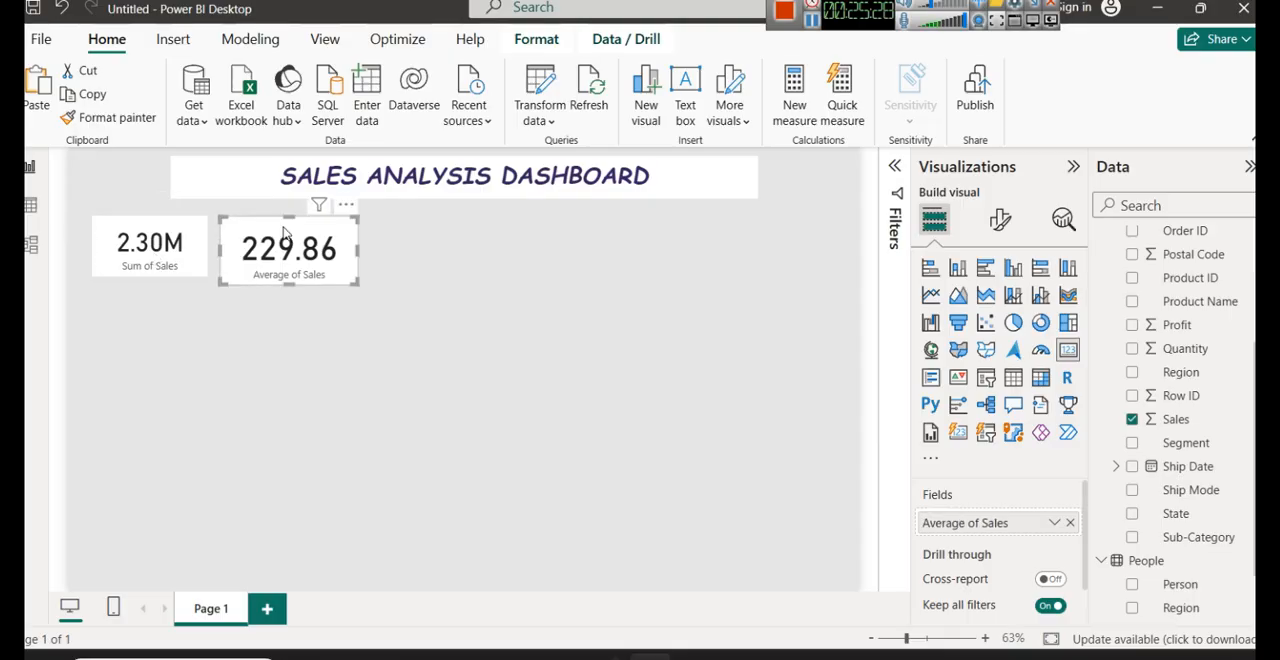
- Copy the Sum of Sales card's formatting onto the Average of Sales card with the format painter
left_click(175, 250)
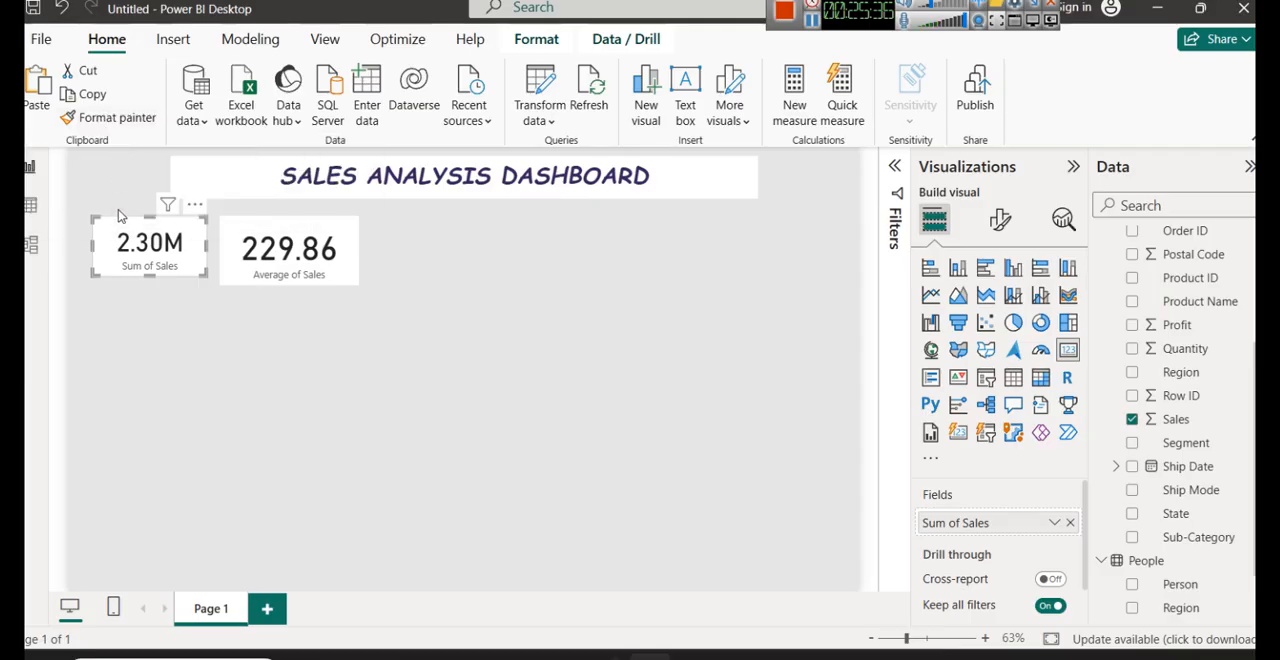
left_click(116, 120)
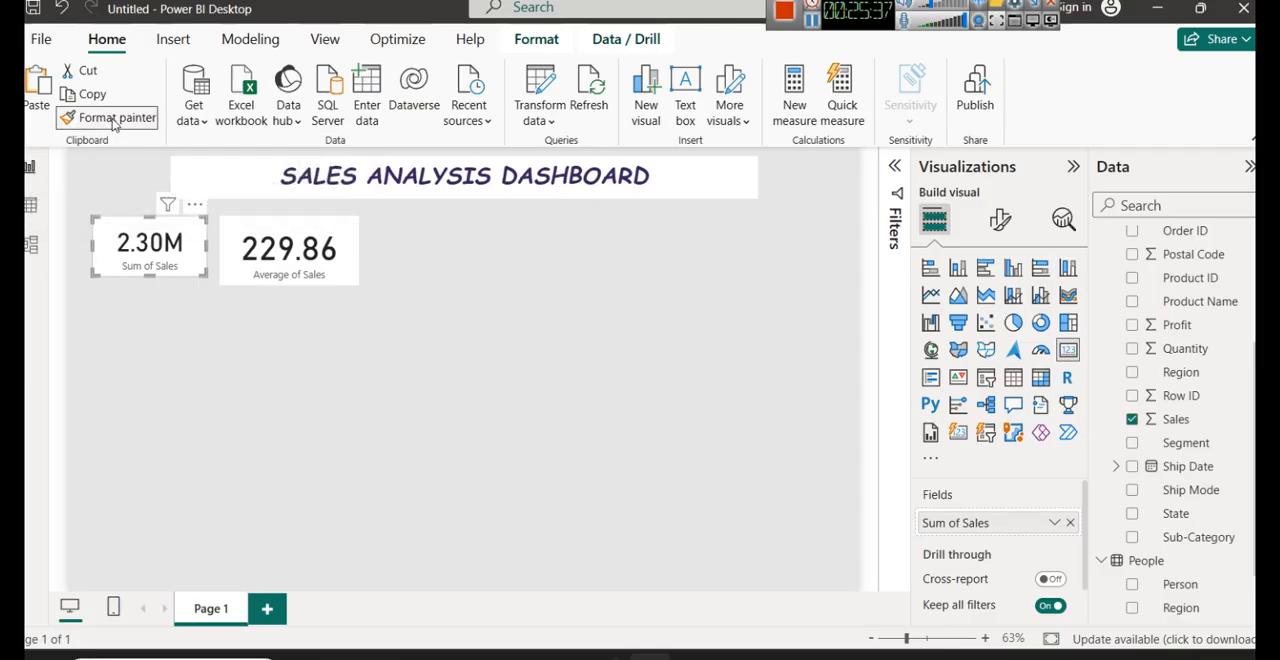
left_click(240, 236)
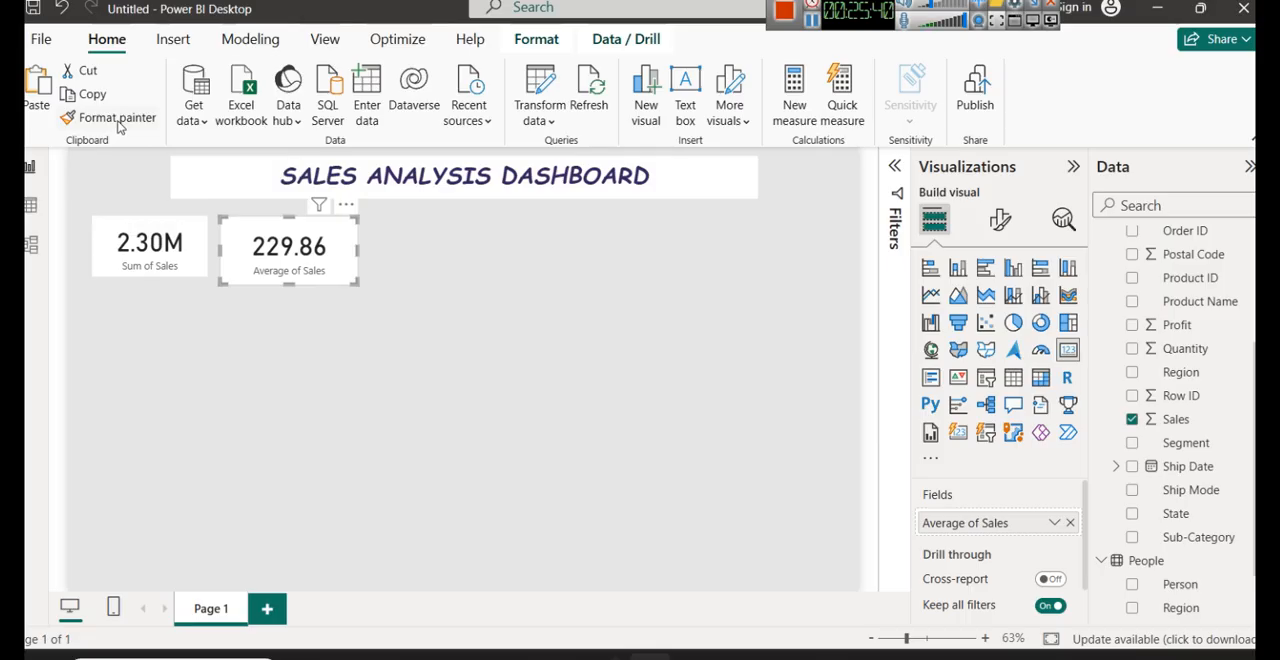
left_click(125, 240)
left_click(113, 120)
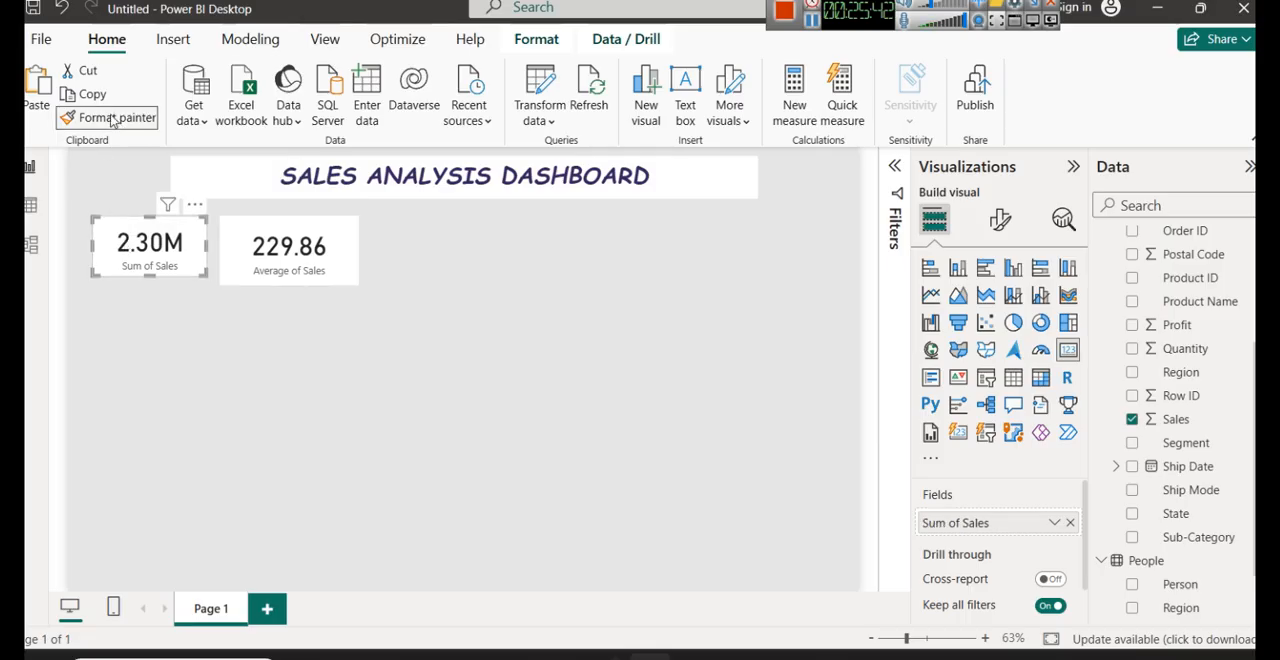
left_click(257, 244)
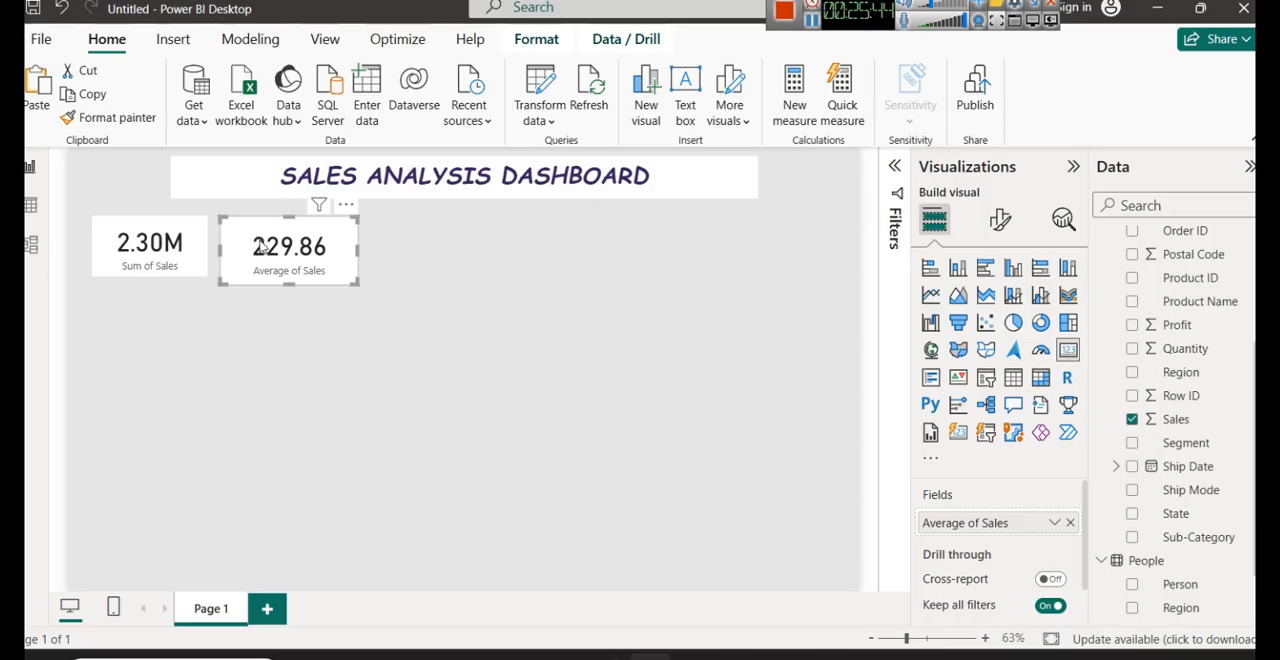
- Nudge the Average of Sales card left, shorten it to the Sum of Sales card's height, and narrow it from its right edge
left_click_drag(259, 242, 255, 242)
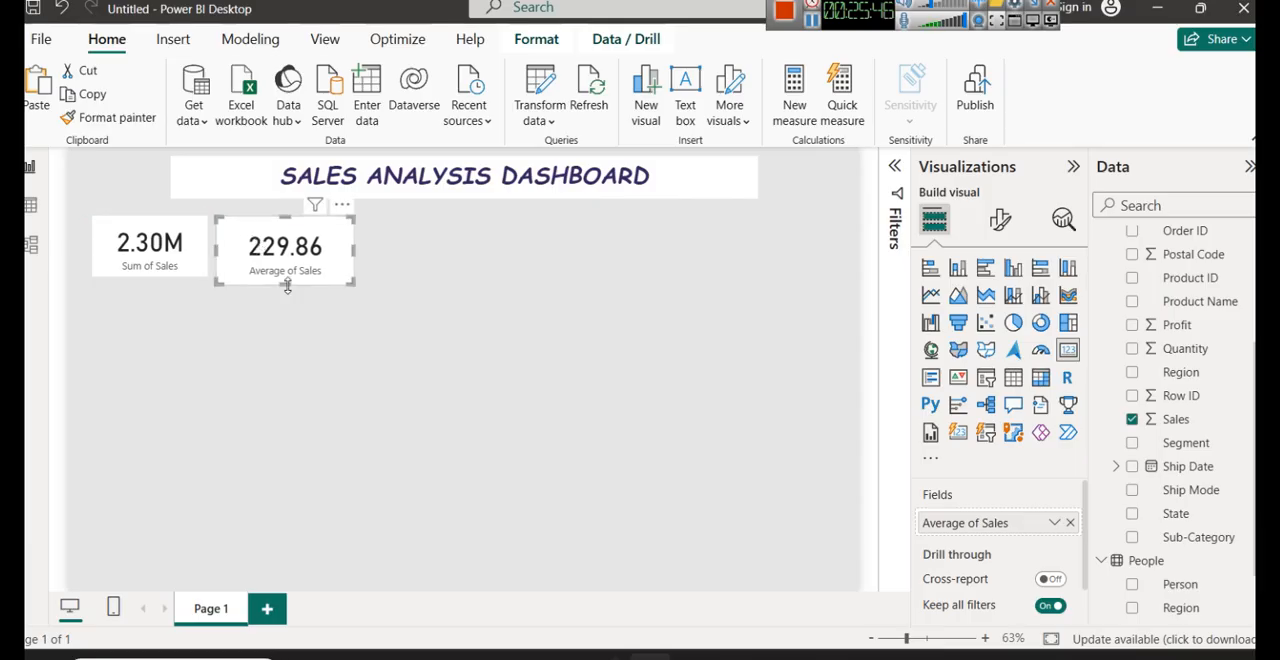
left_click_drag(287, 287, 286, 268)
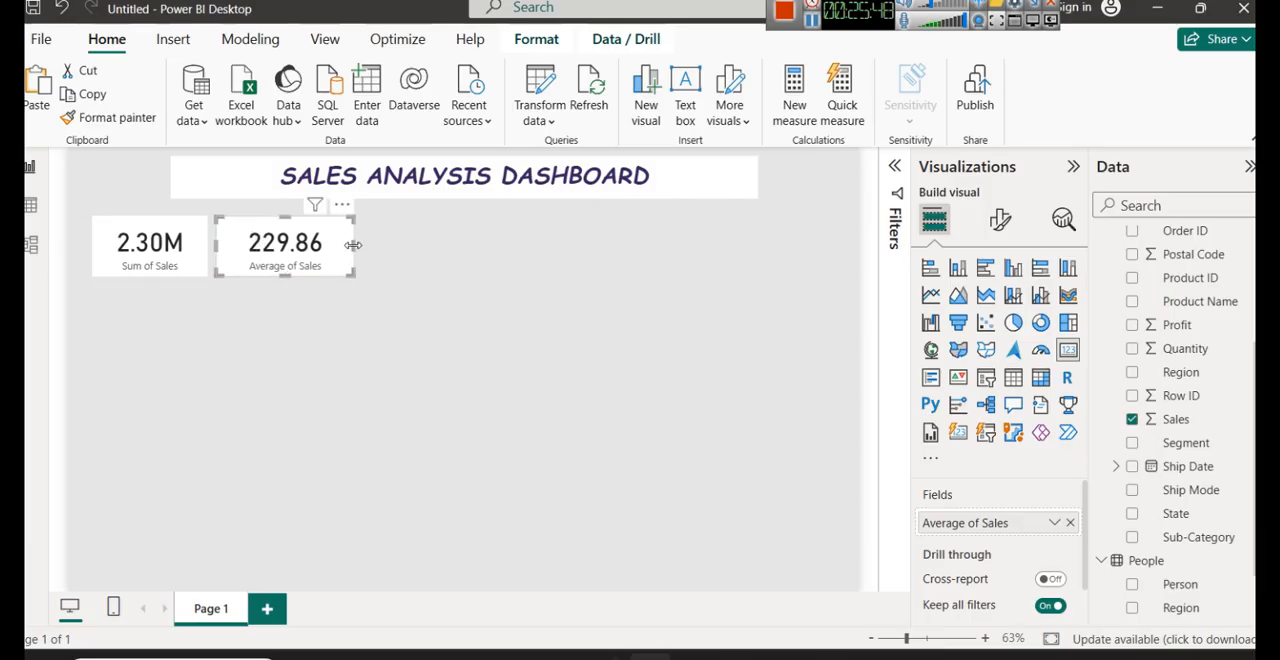
left_click_drag(356, 249, 338, 243)
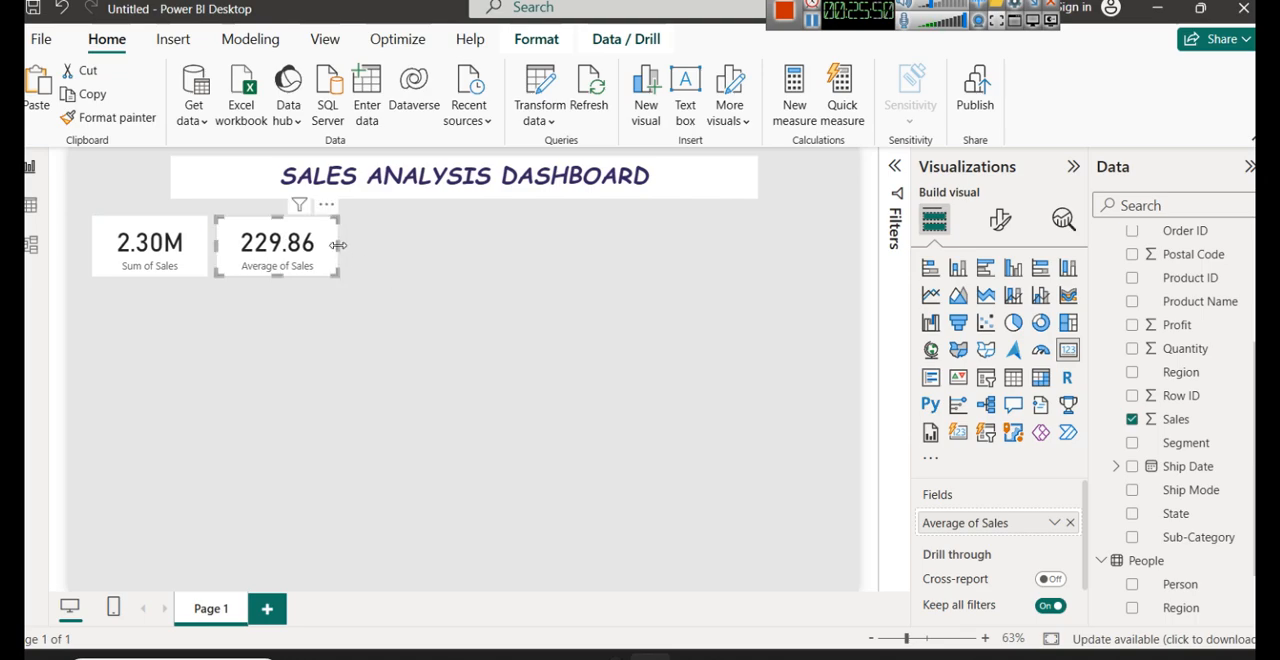
left_click(360, 279)
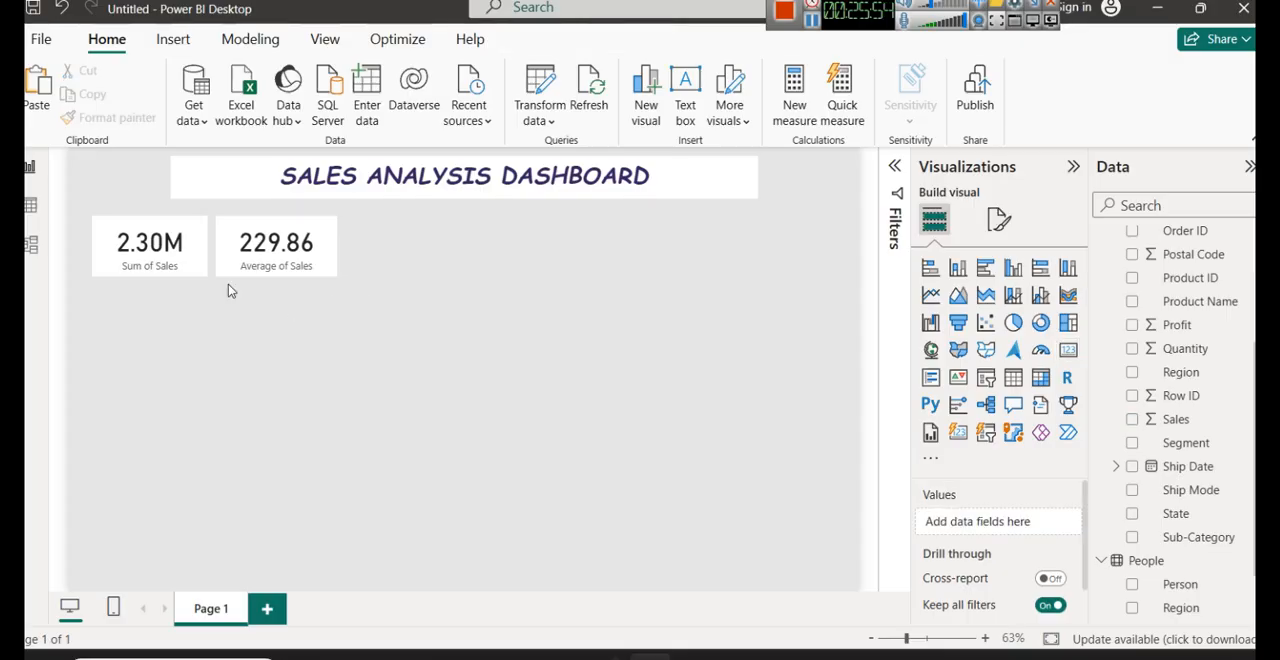
- Set the callout value display units of the Sum of Sales card to Thousands
left_click(150, 262)
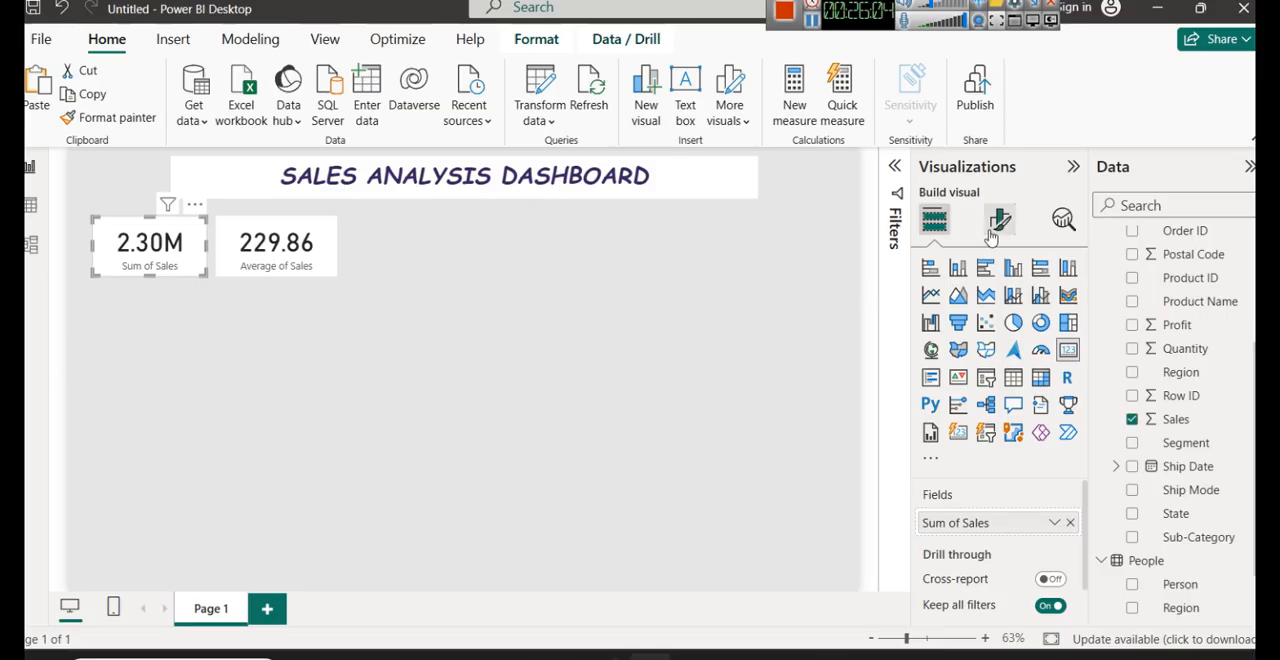
left_click(996, 226)
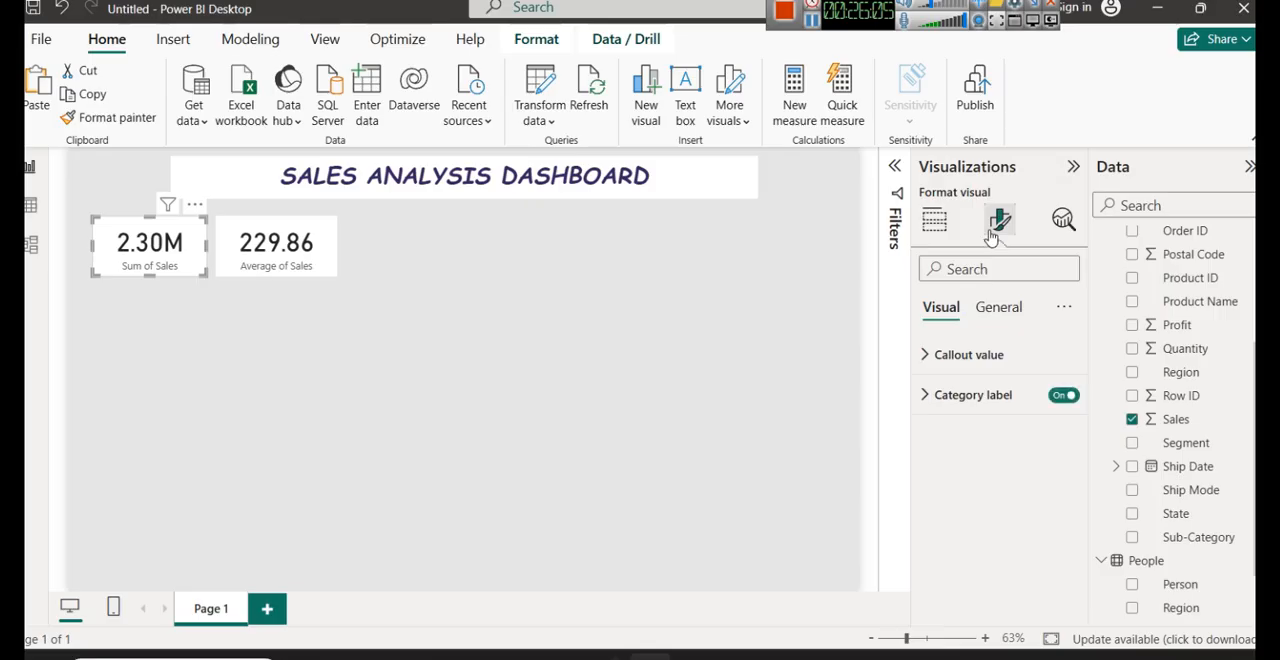
left_click(986, 354)
scroll(985, 410, "down", 1)
scroll(985, 410, "down", 1)
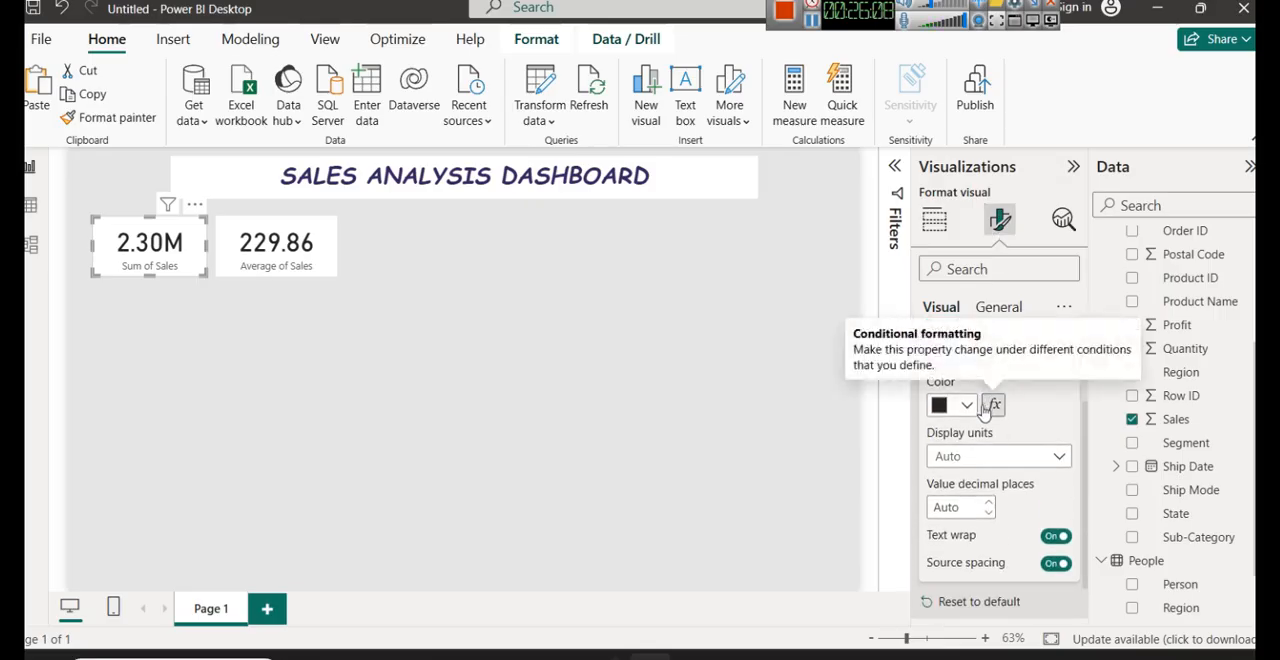
left_click(1009, 463)
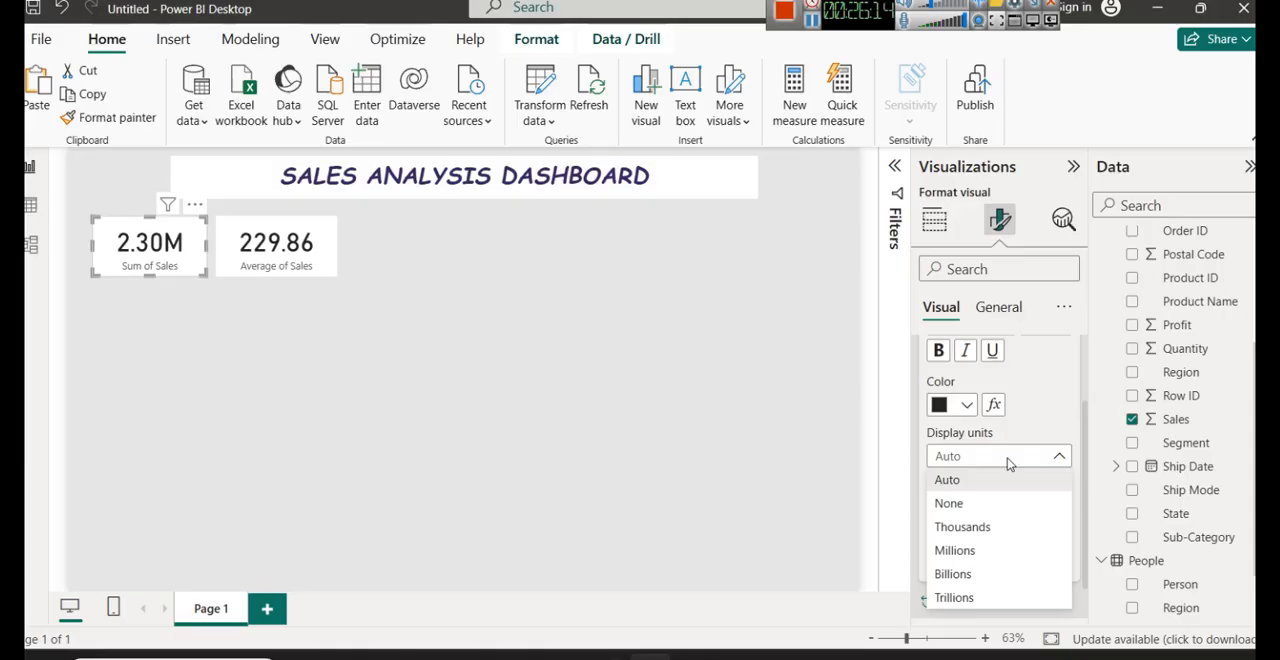
left_click(991, 527)
- Widen the Sum of Sales card to fit its full value and reposition the Average of Sales card to its right, level with it
left_click_drag(245, 248, 351, 232)
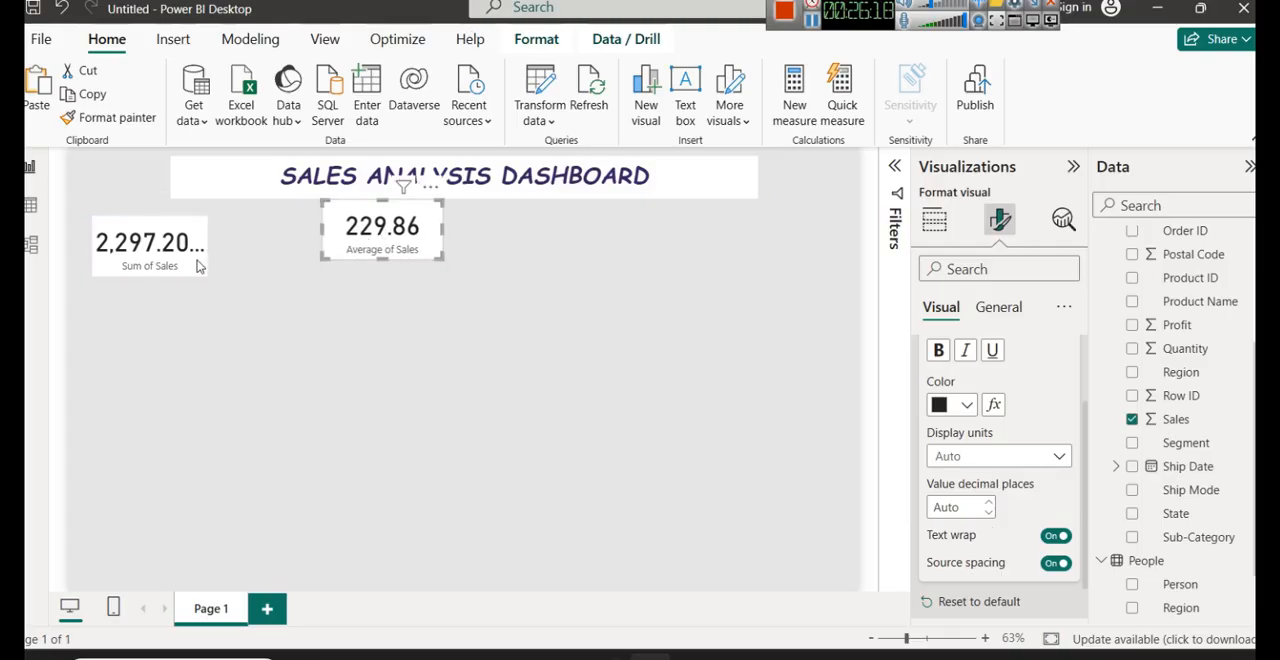
left_click(203, 253)
left_click_drag(208, 244, 245, 246)
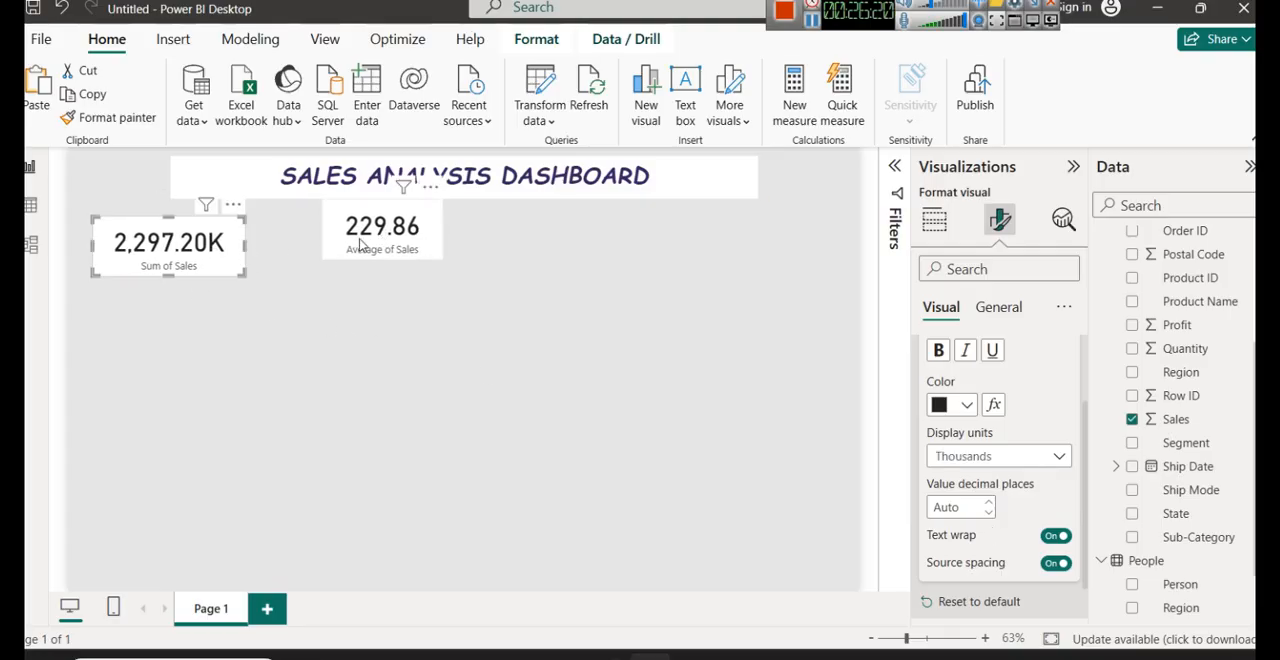
left_click_drag(360, 236, 323, 251)
- Try the Millions, Billions, Trillions, Auto and None display units on the Sum of Sales card's callout value
left_click(146, 240)
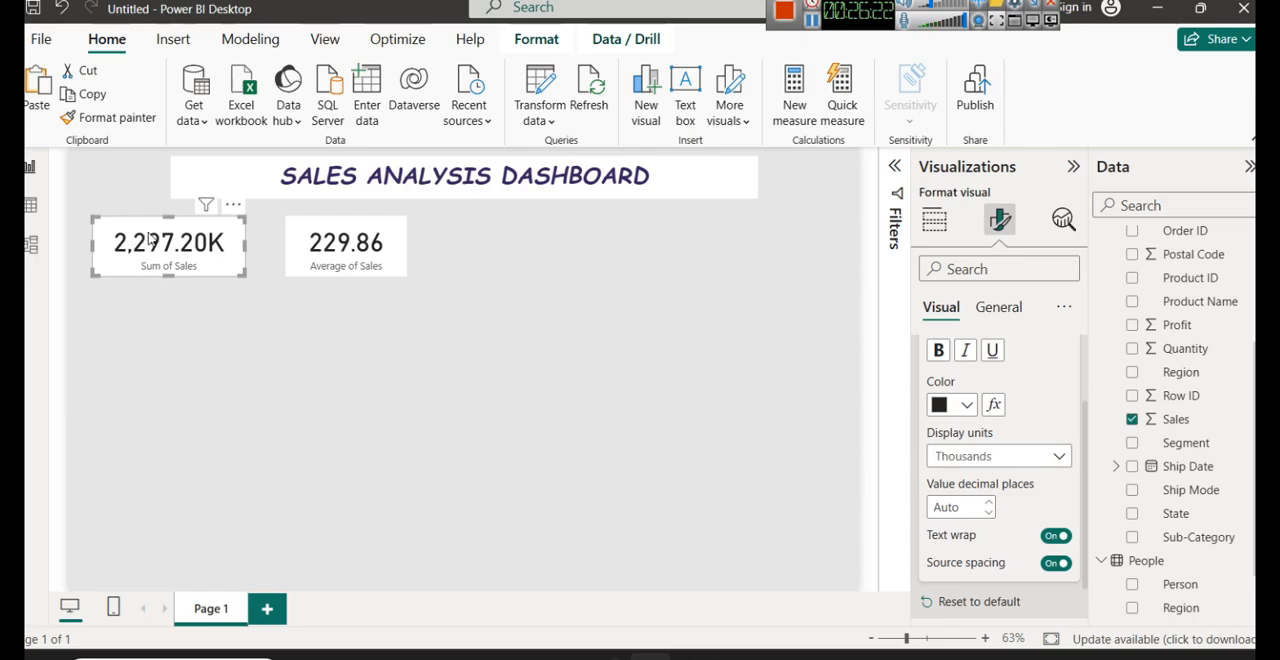
left_click(938, 462)
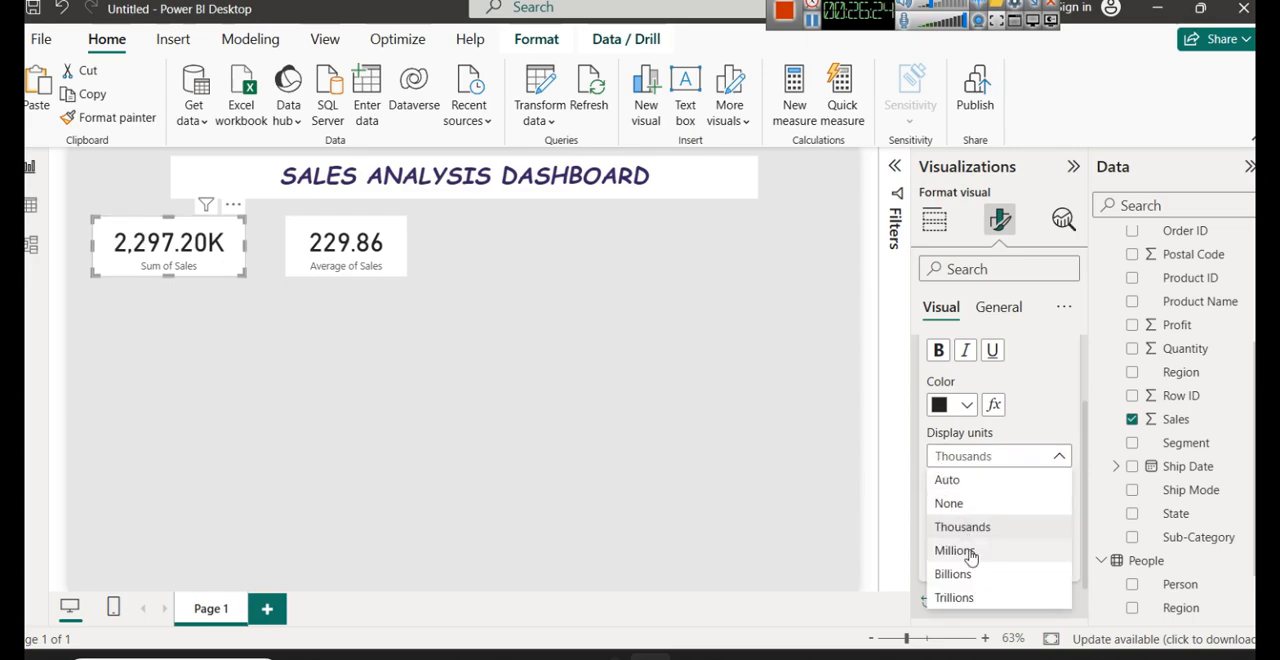
left_click(962, 550)
left_click(970, 456)
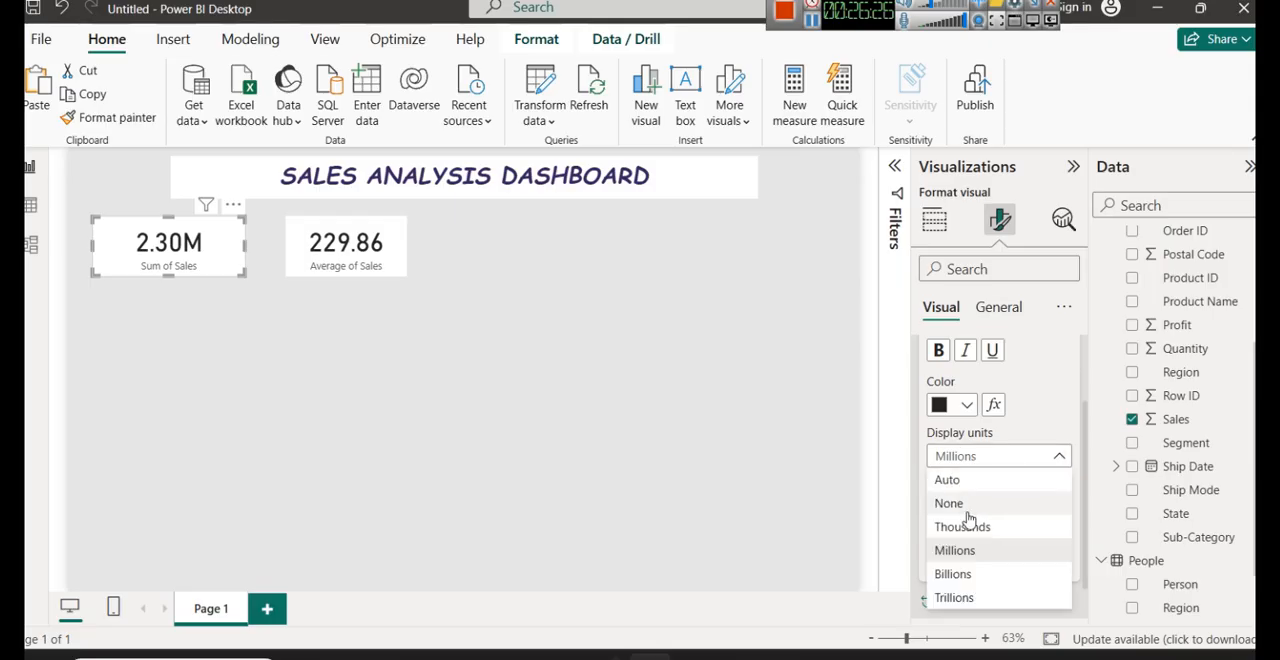
left_click(967, 569)
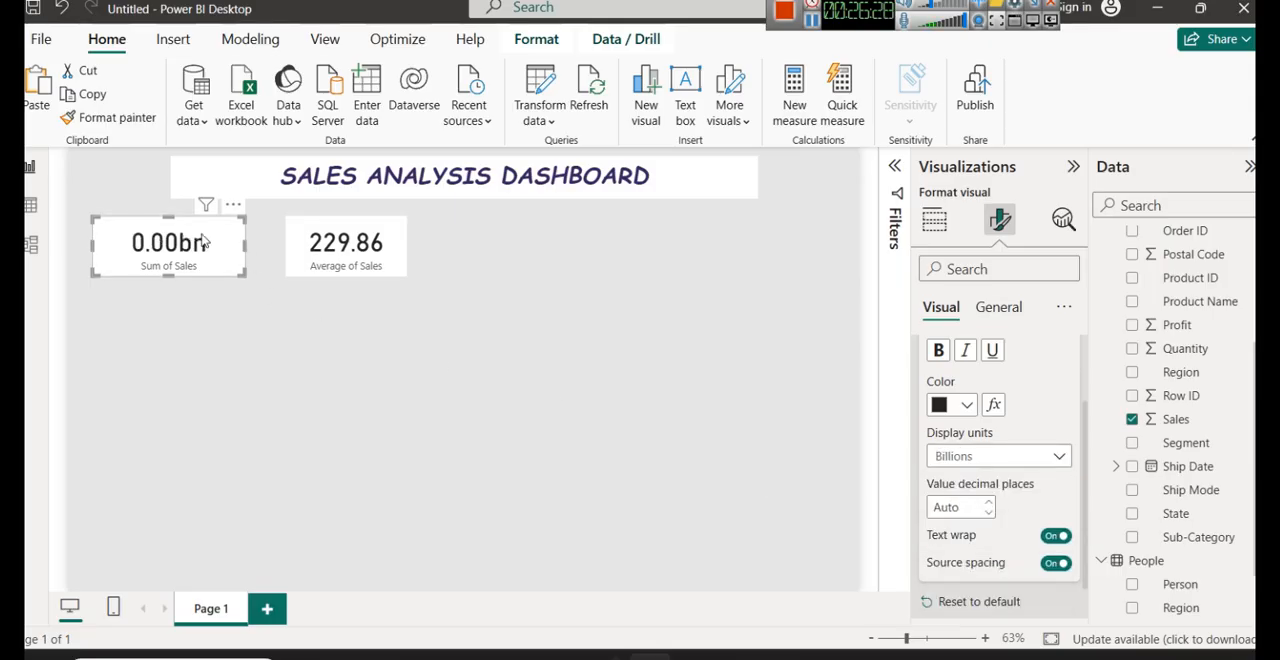
left_click(1010, 456)
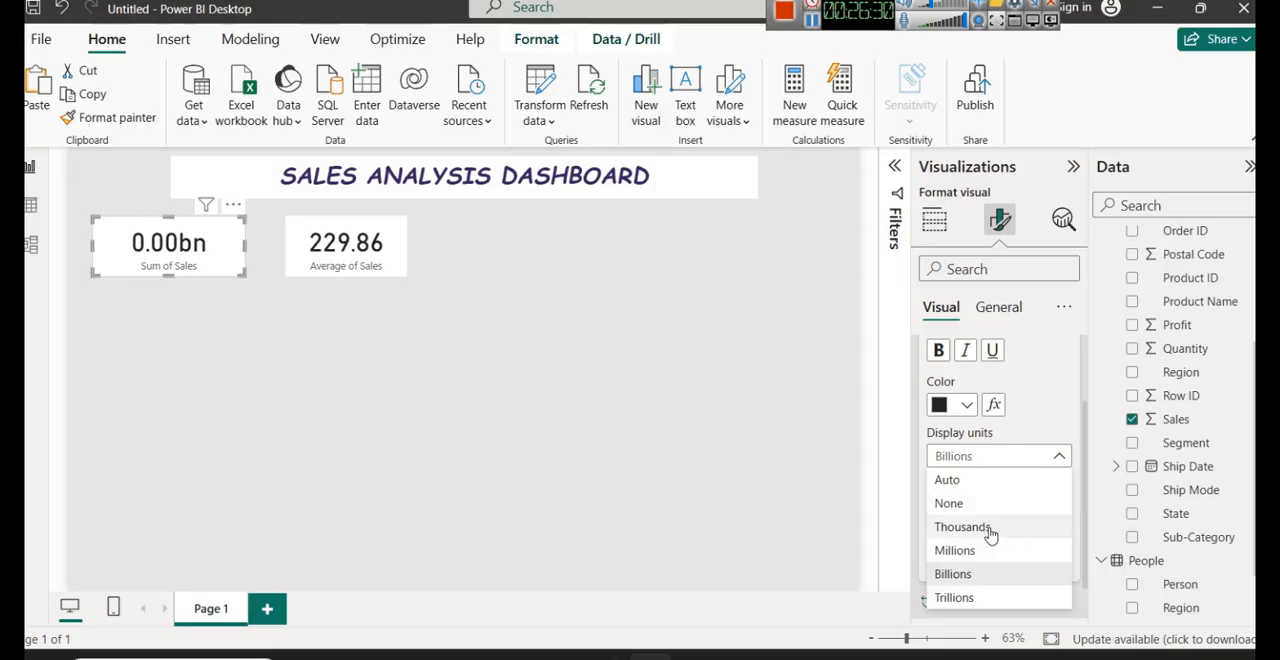
left_click(978, 597)
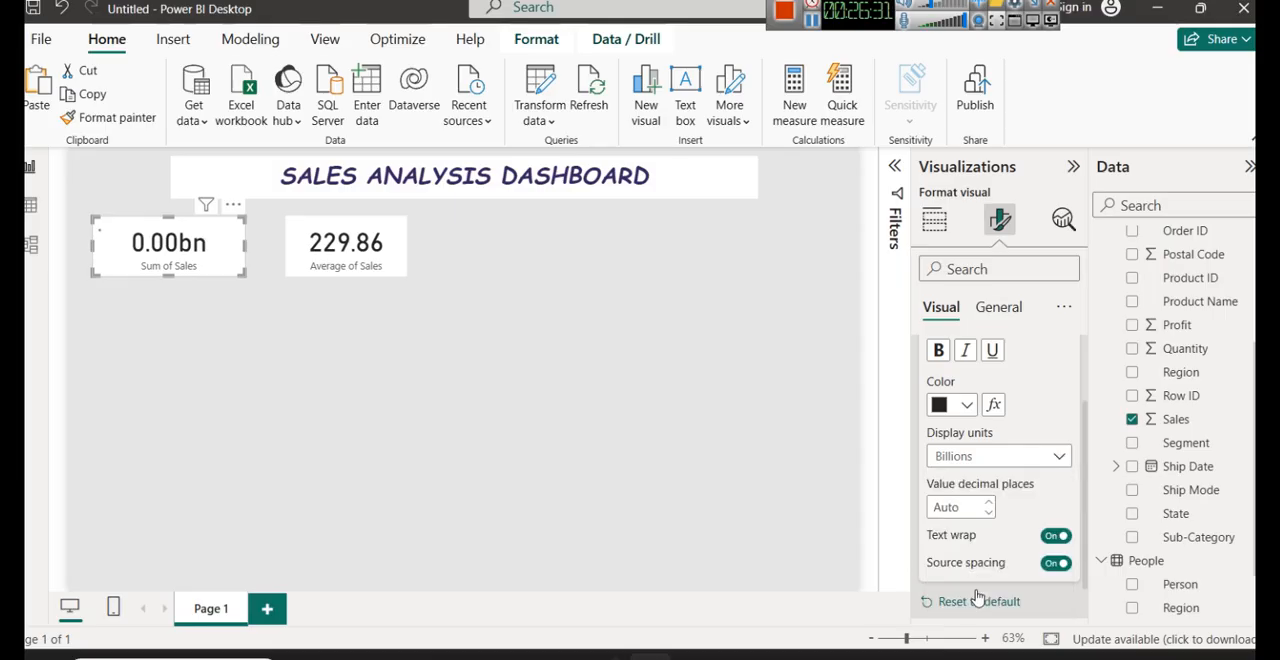
left_click(966, 457)
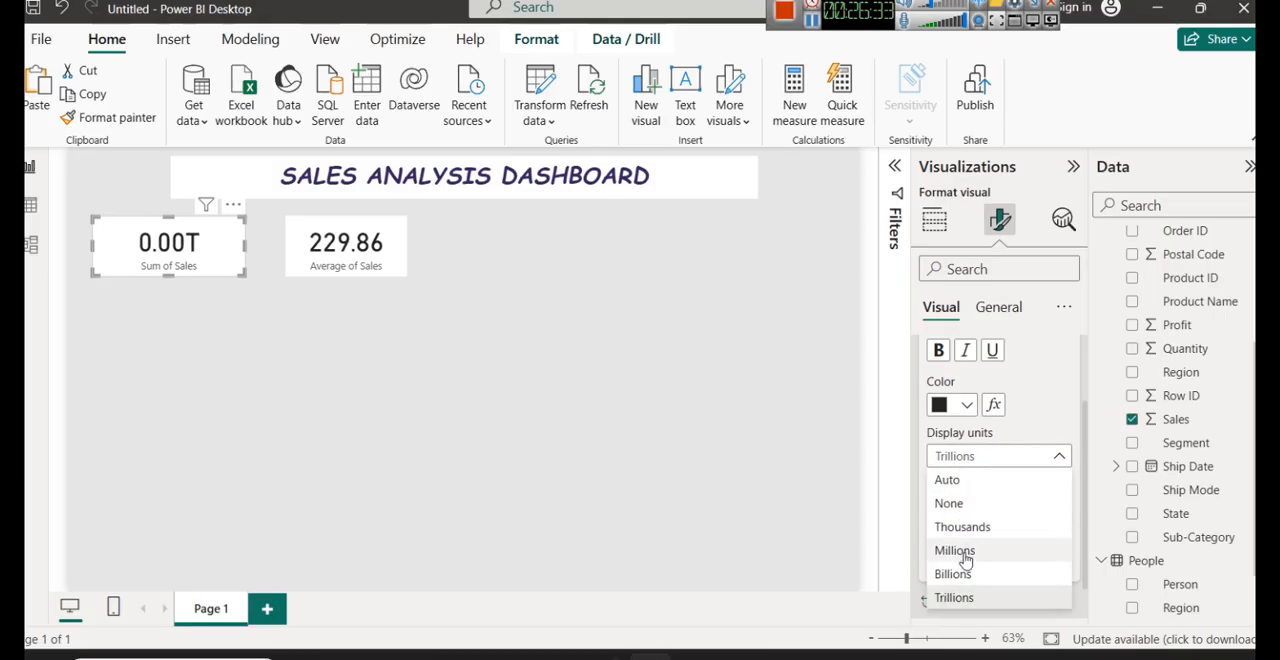
left_click(952, 480)
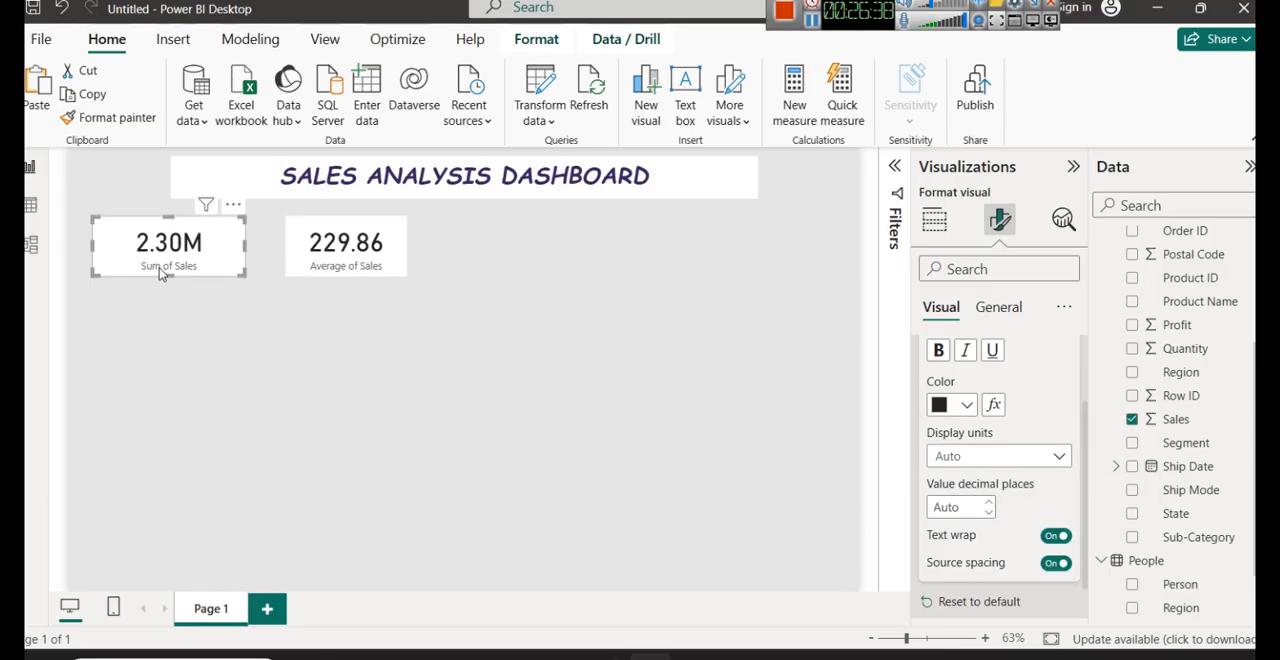
left_click(988, 453)
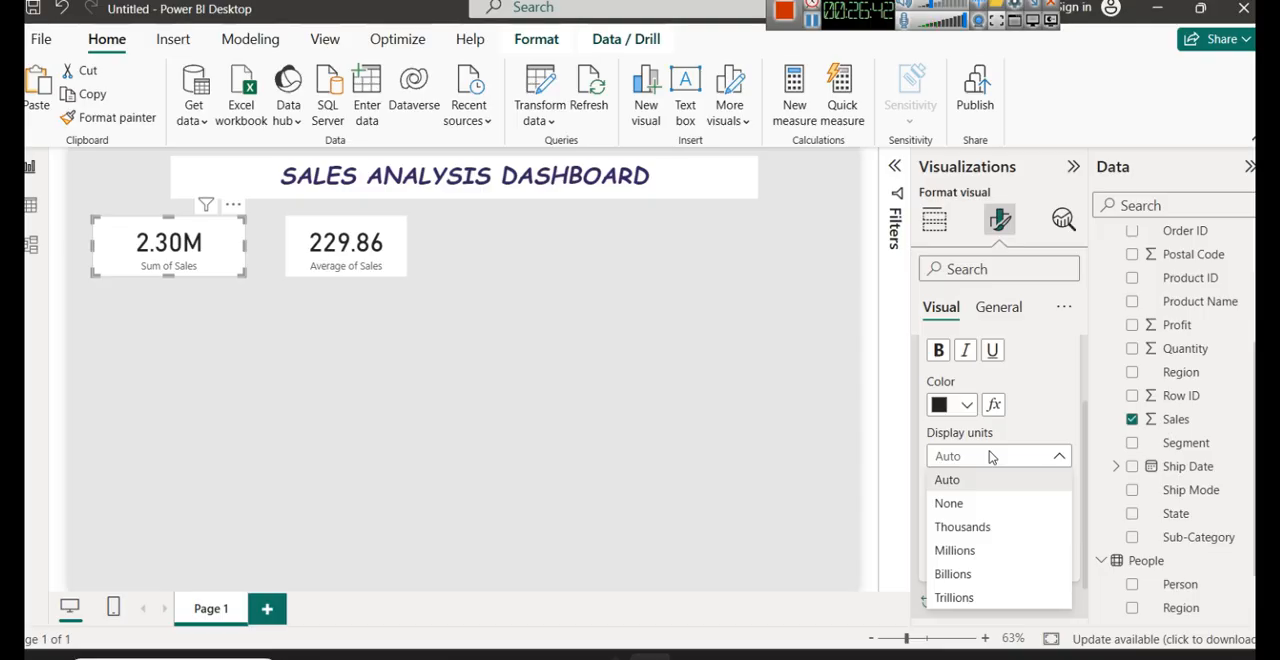
left_click(978, 504)
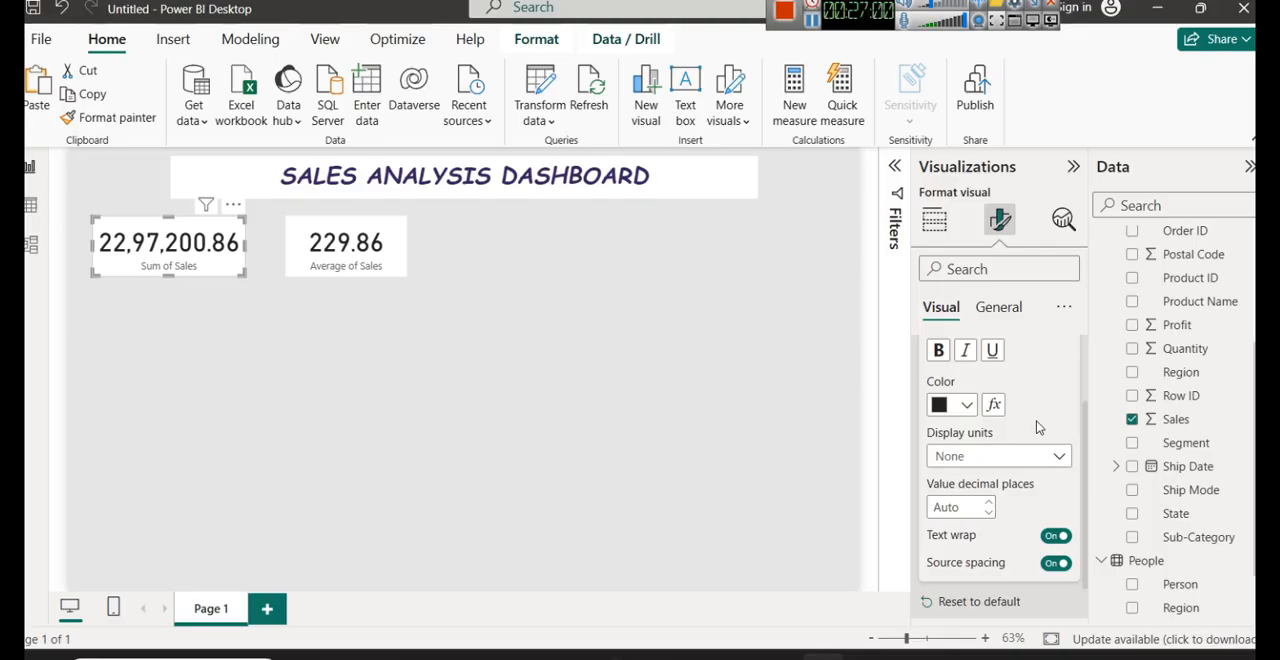
- Set the Sum of Sales card's callout display units to Millions and narrow the card from its right edge to fit
left_click(1003, 455)
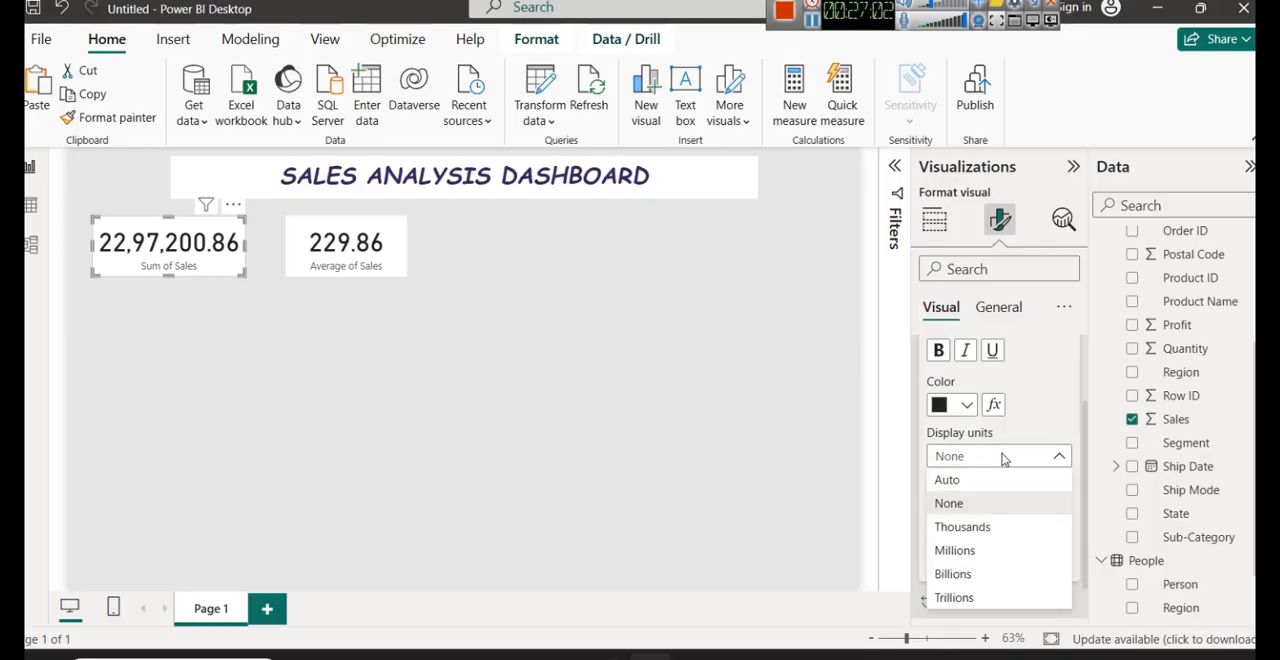
left_click(978, 550)
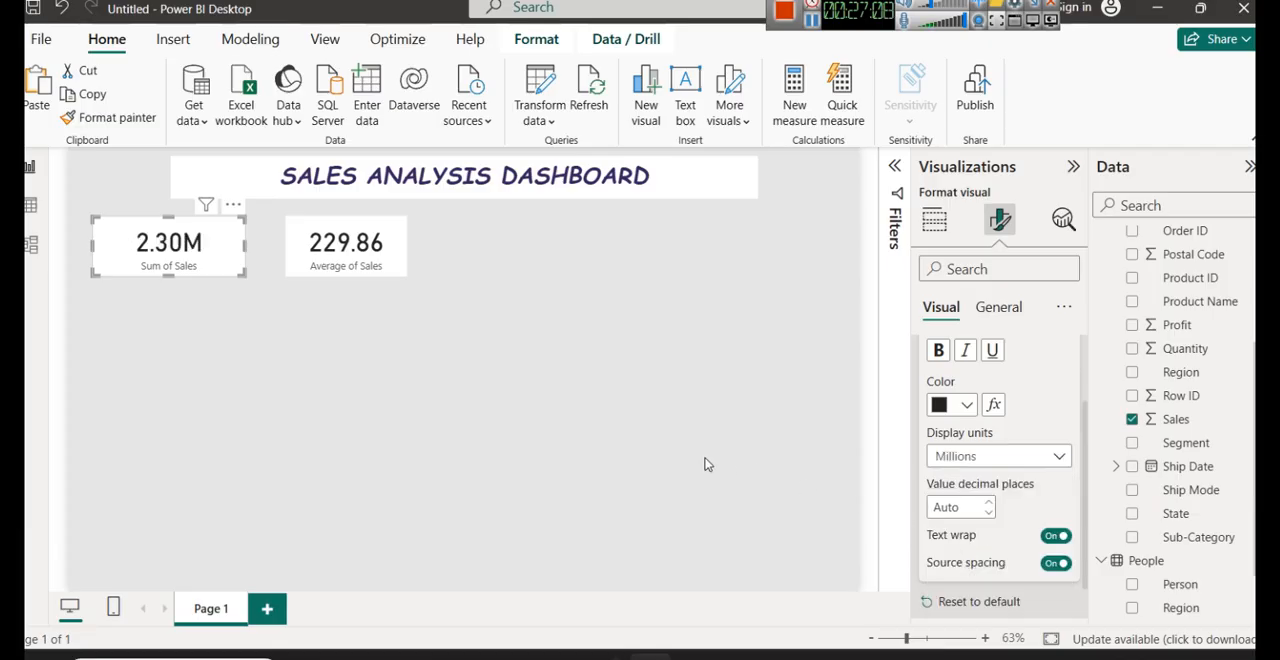
left_click_drag(244, 243, 206, 243)
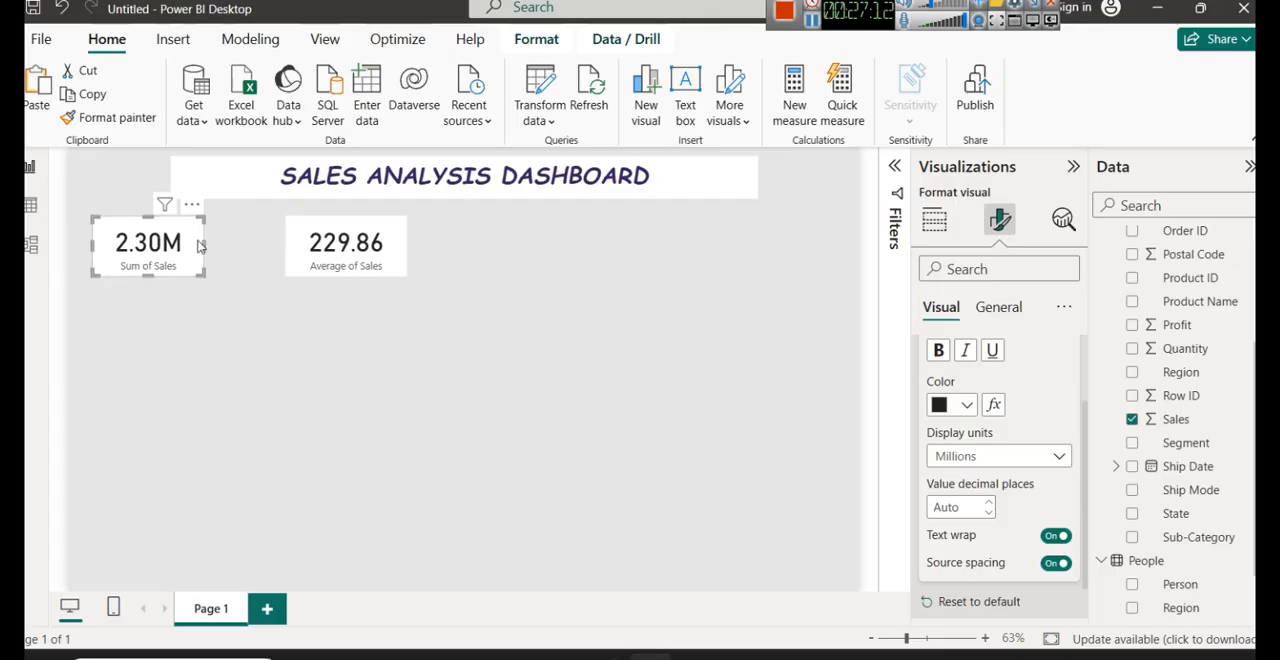
left_click_drag(204, 243, 218, 243)
- Colour the Sum of Sales card's callout value with the darkest shade of the pink theme colour
scroll(993, 400, "down", 1)
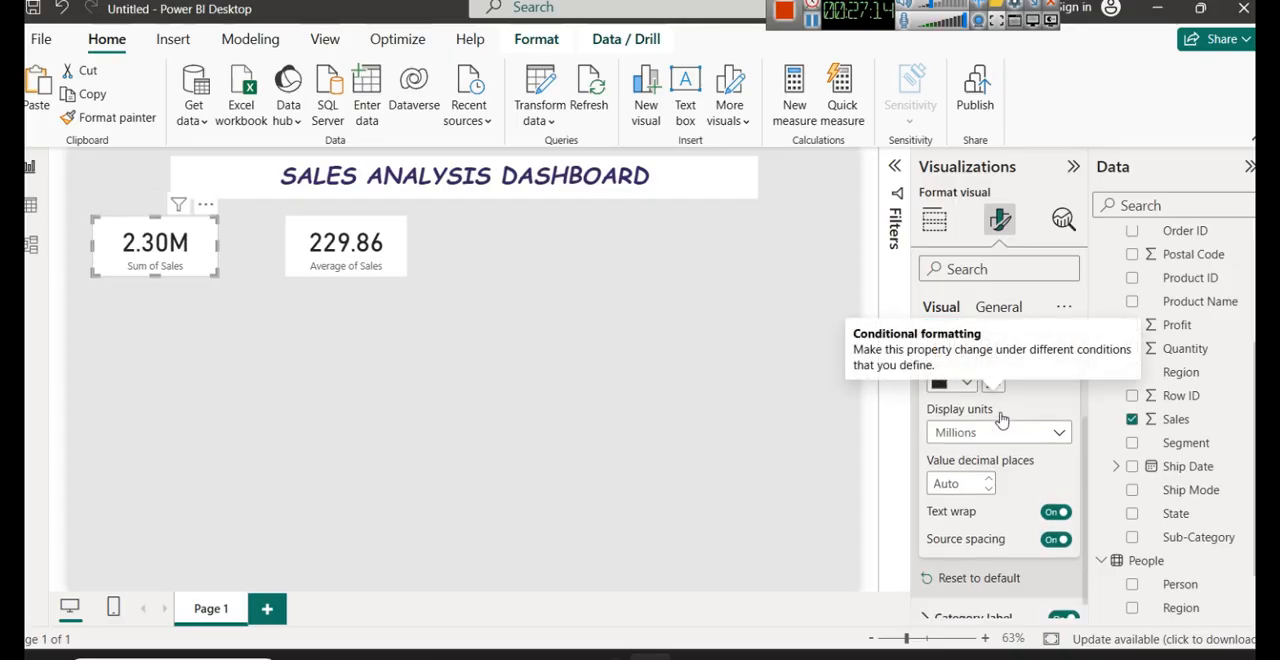
scroll(1000, 420, "up", 2)
scroll(1000, 420, "up", 1)
left_click(966, 502)
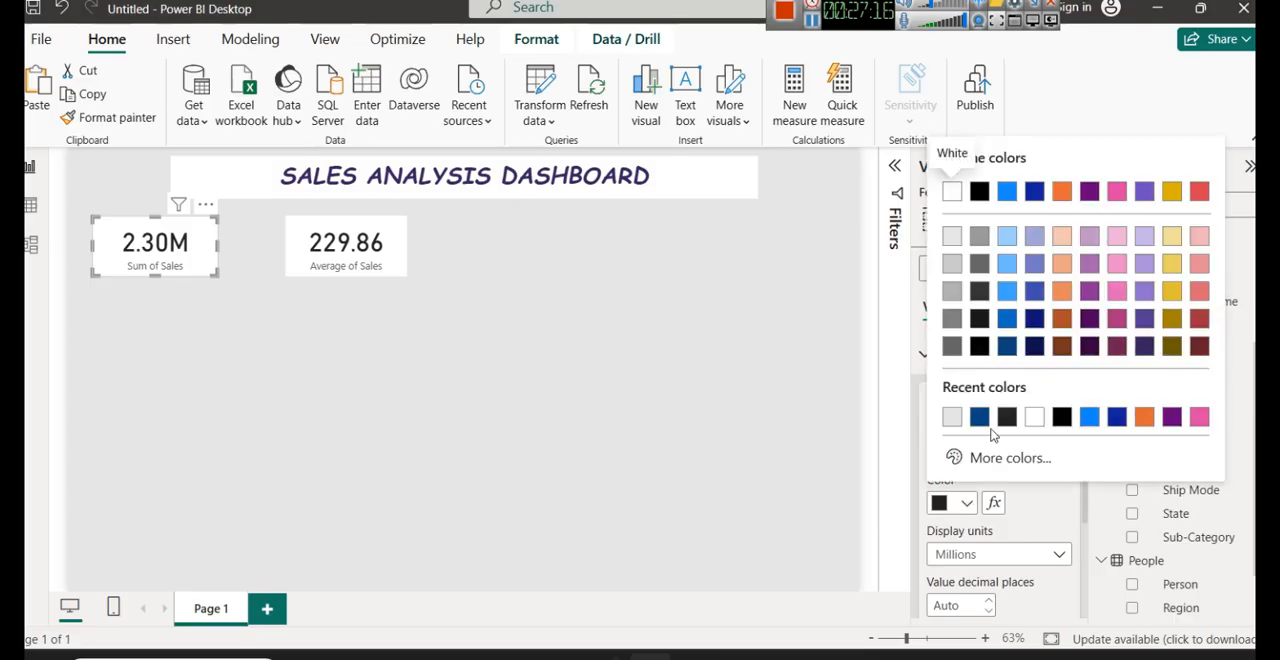
left_click(1117, 346)
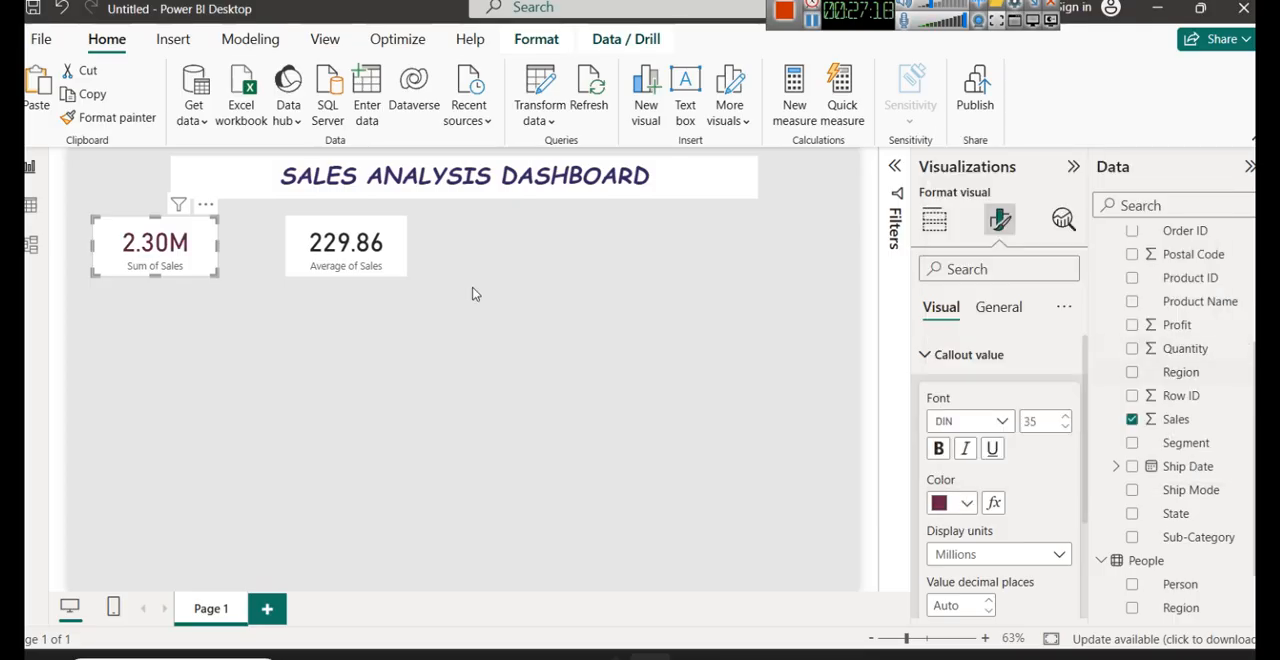
left_click(361, 290)
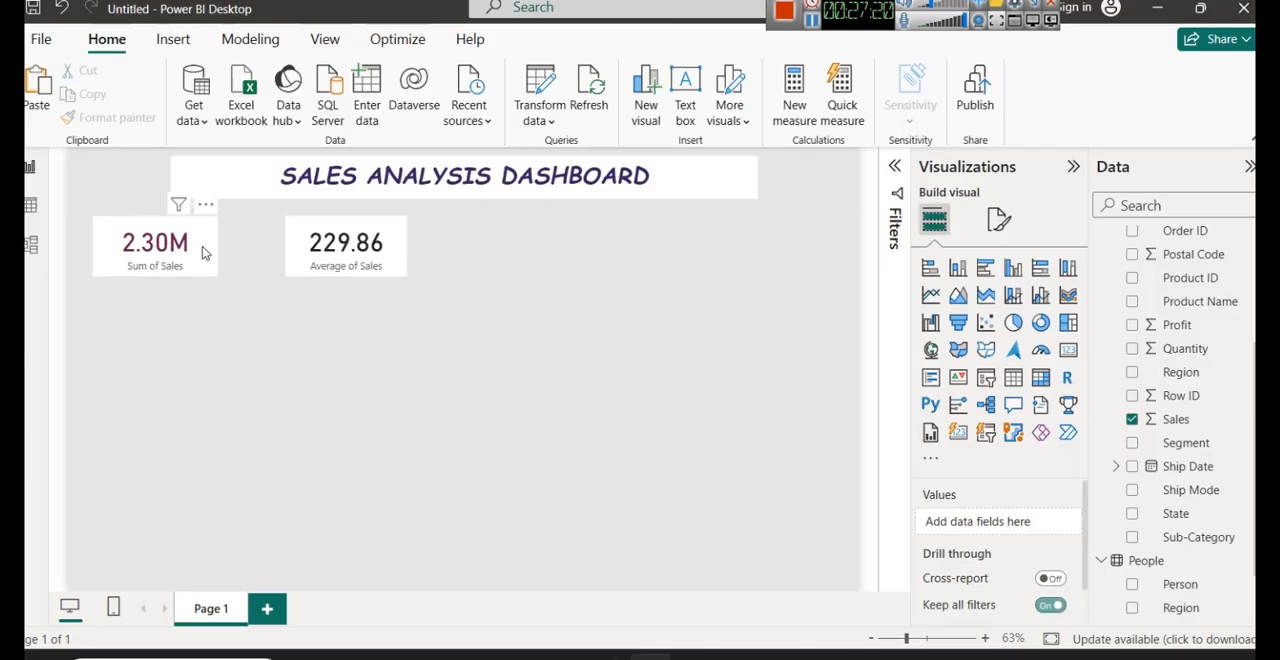
- Move the Average of Sales card closer to the Sum of Sales card and copy that card's formatting onto it with the format painter
left_click(182, 245)
left_click_drag(311, 260, 283, 254)
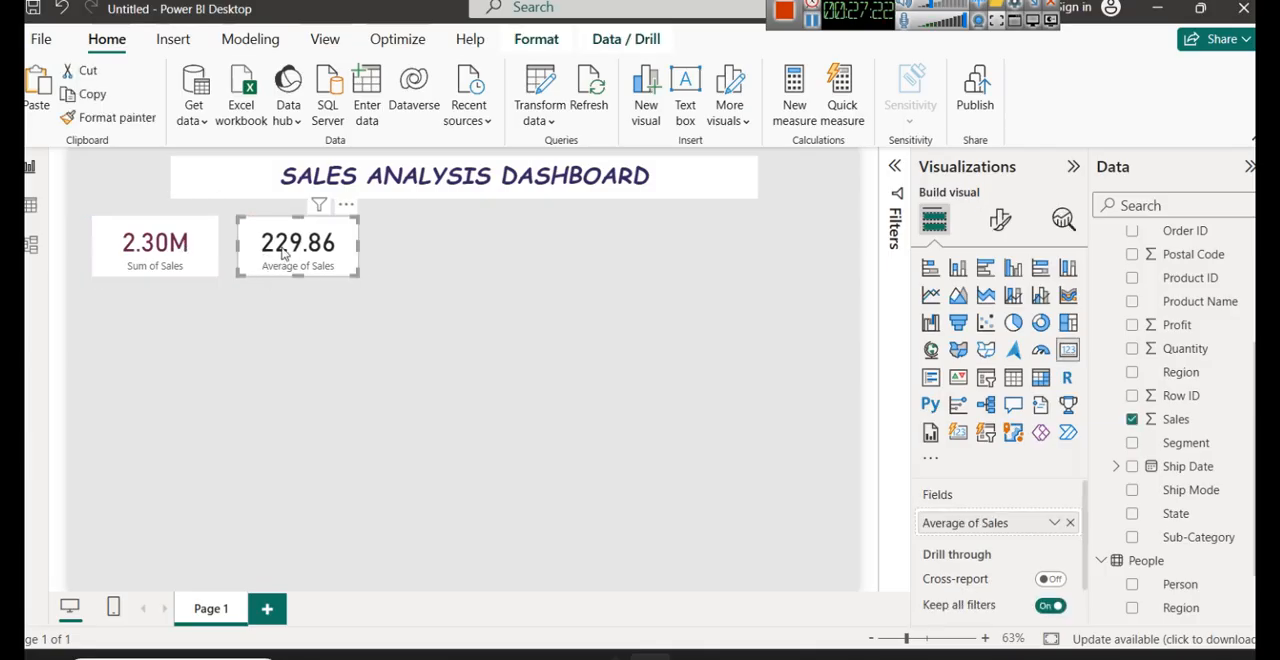
left_click(134, 257)
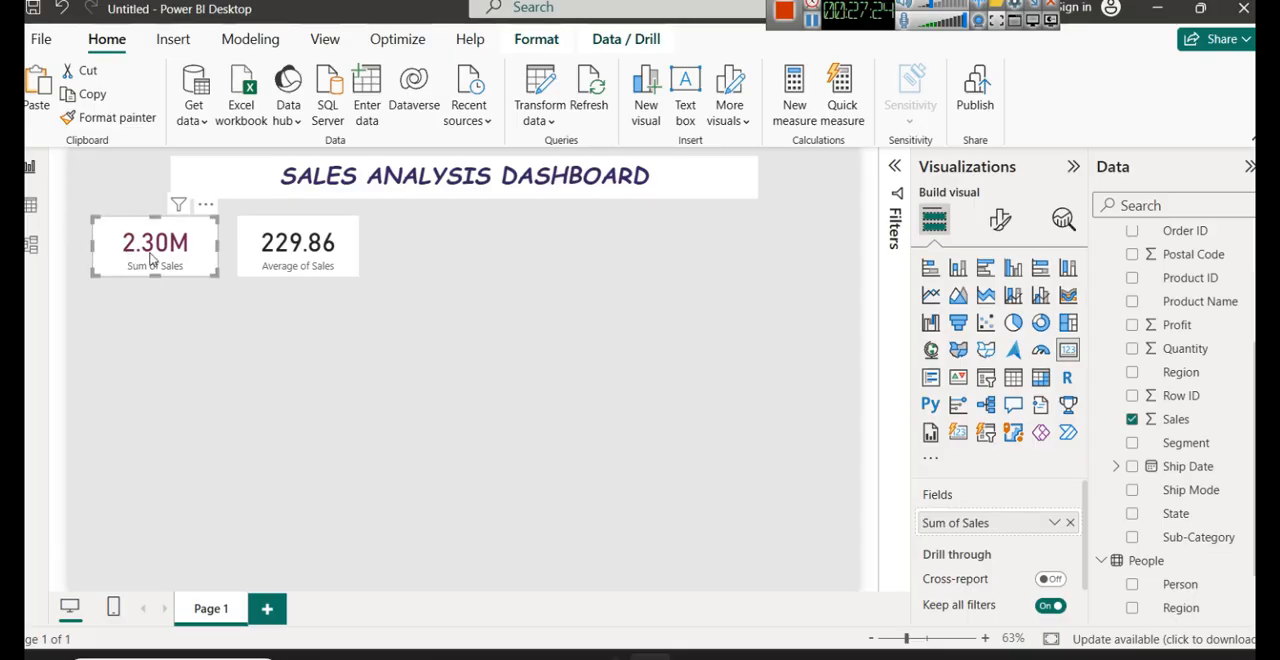
left_click(105, 117)
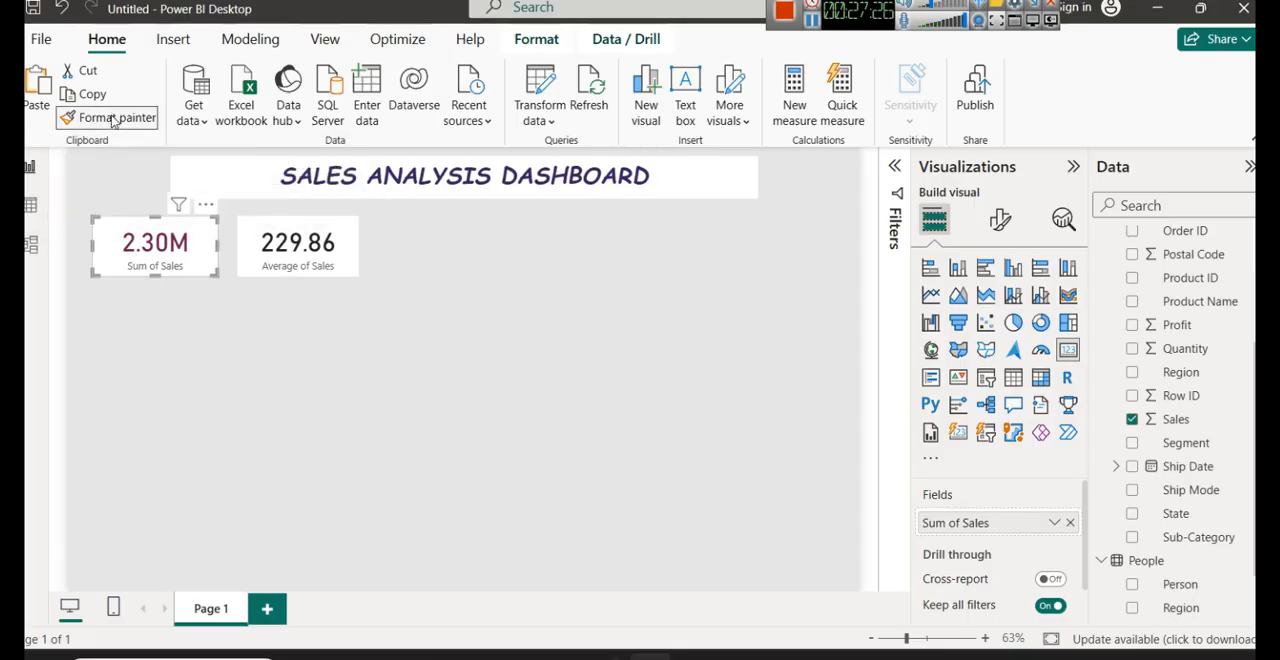
left_click(255, 236)
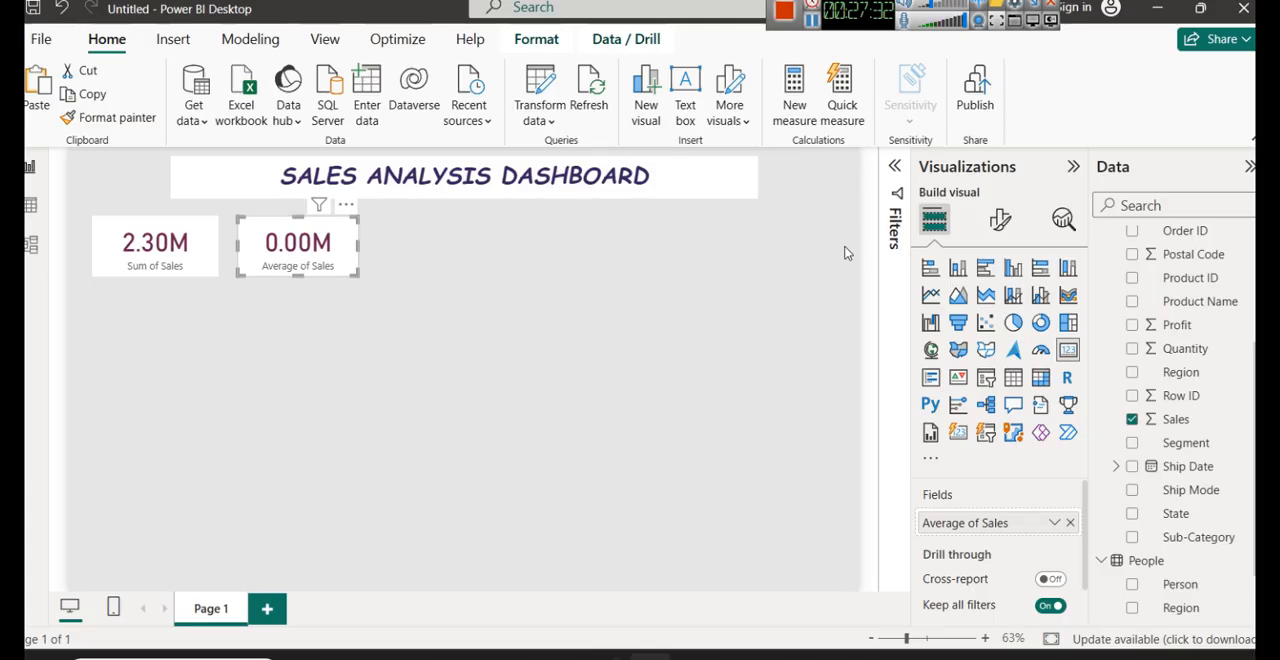
- Set the callout value display units of the Average of Sales card to None
left_click(1000, 219)
left_click(1002, 360)
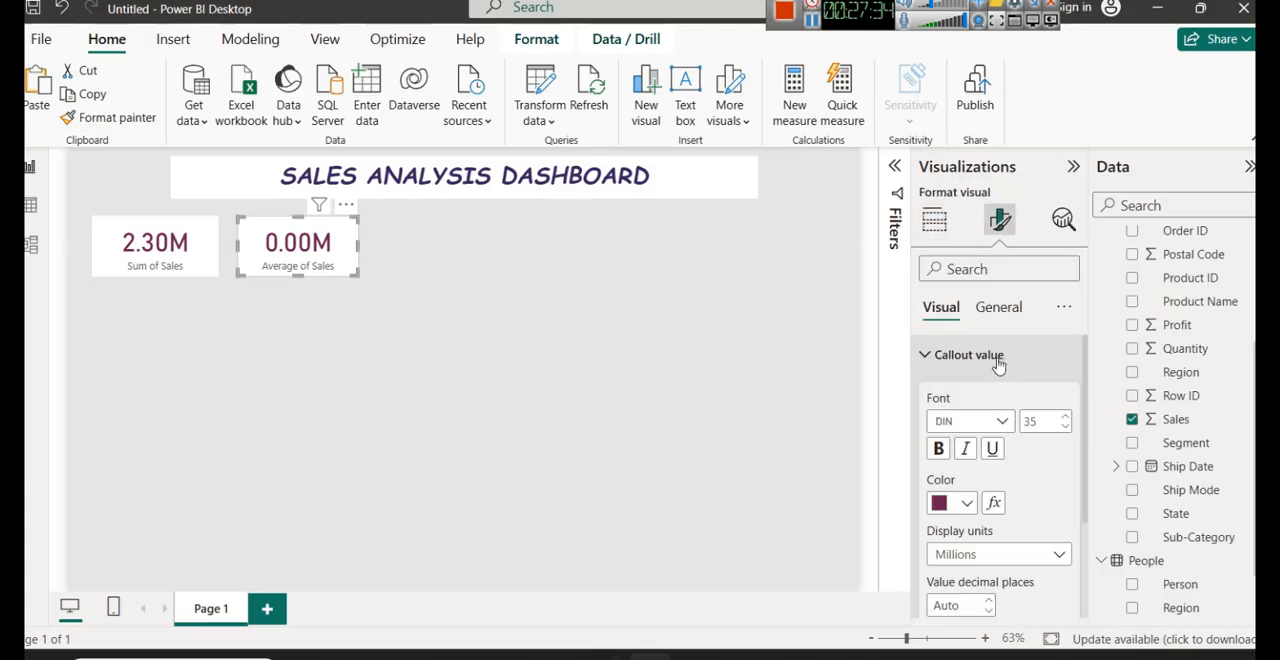
left_click(966, 502)
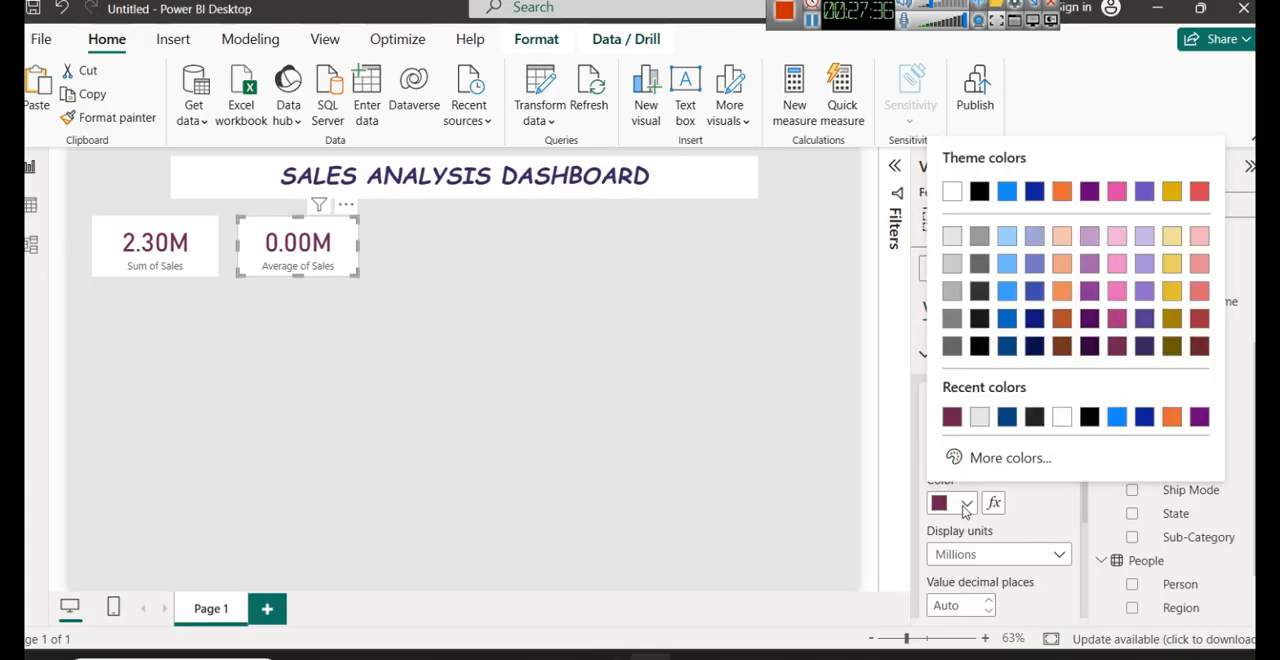
left_click(980, 528)
left_click(990, 550)
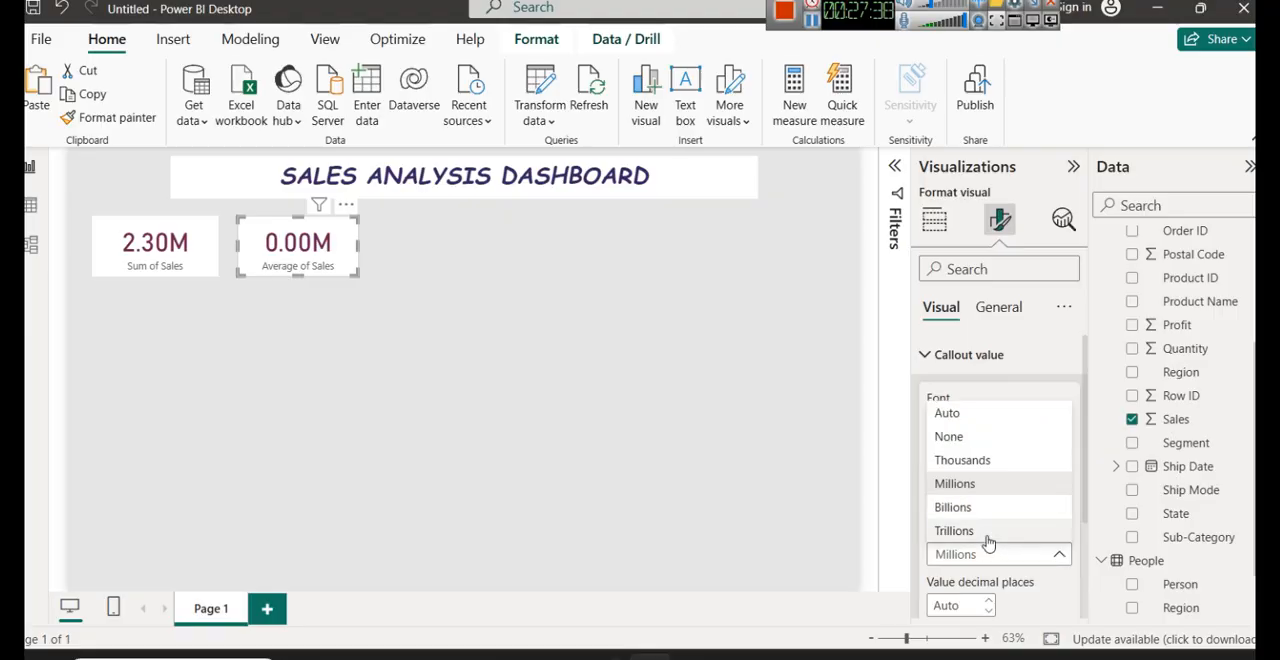
left_click(972, 462)
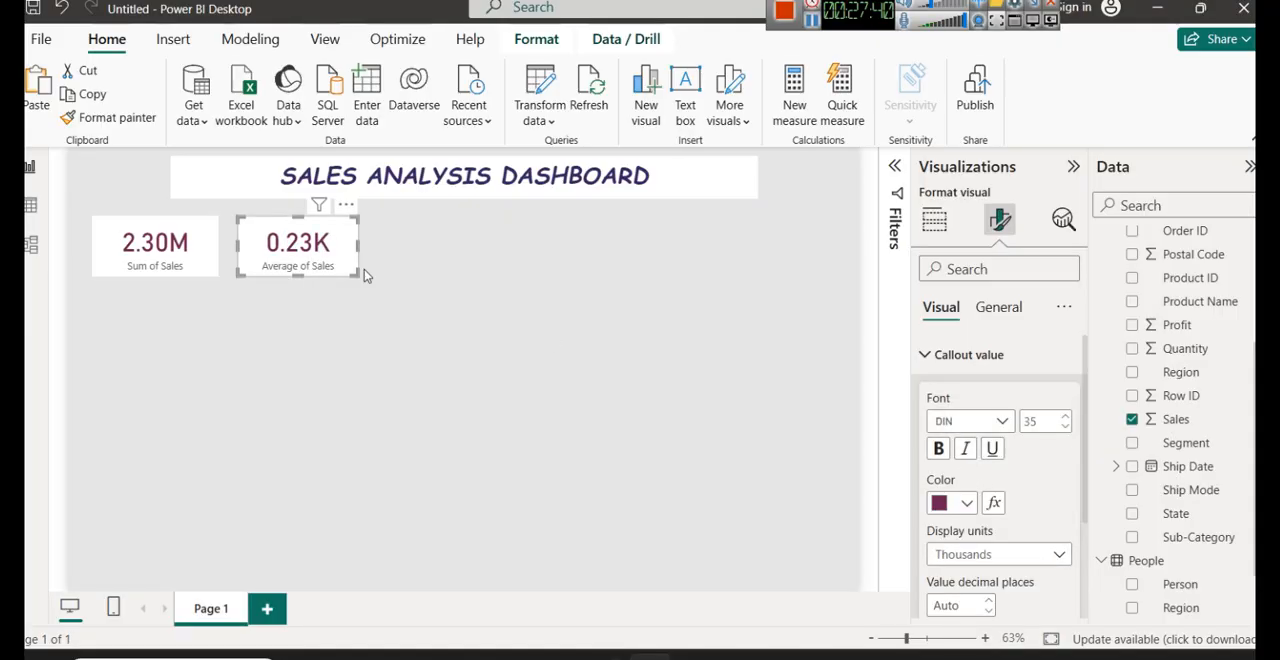
left_click(965, 555)
left_click(954, 437)
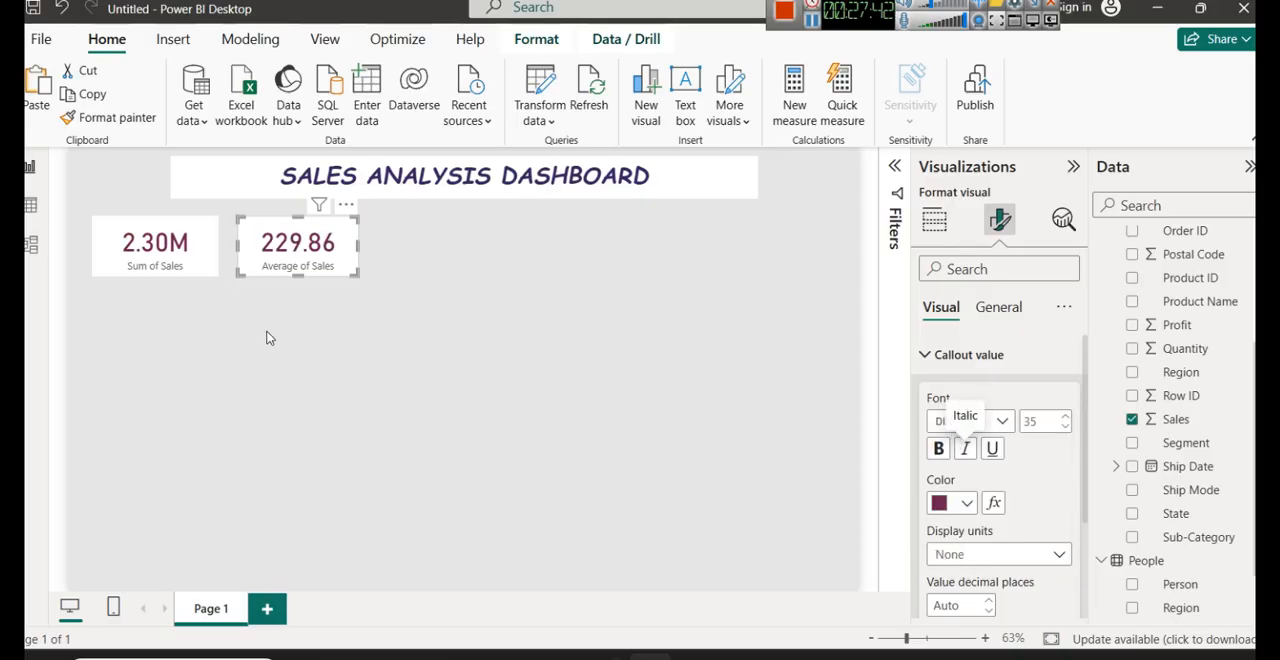
left_click(380, 342)
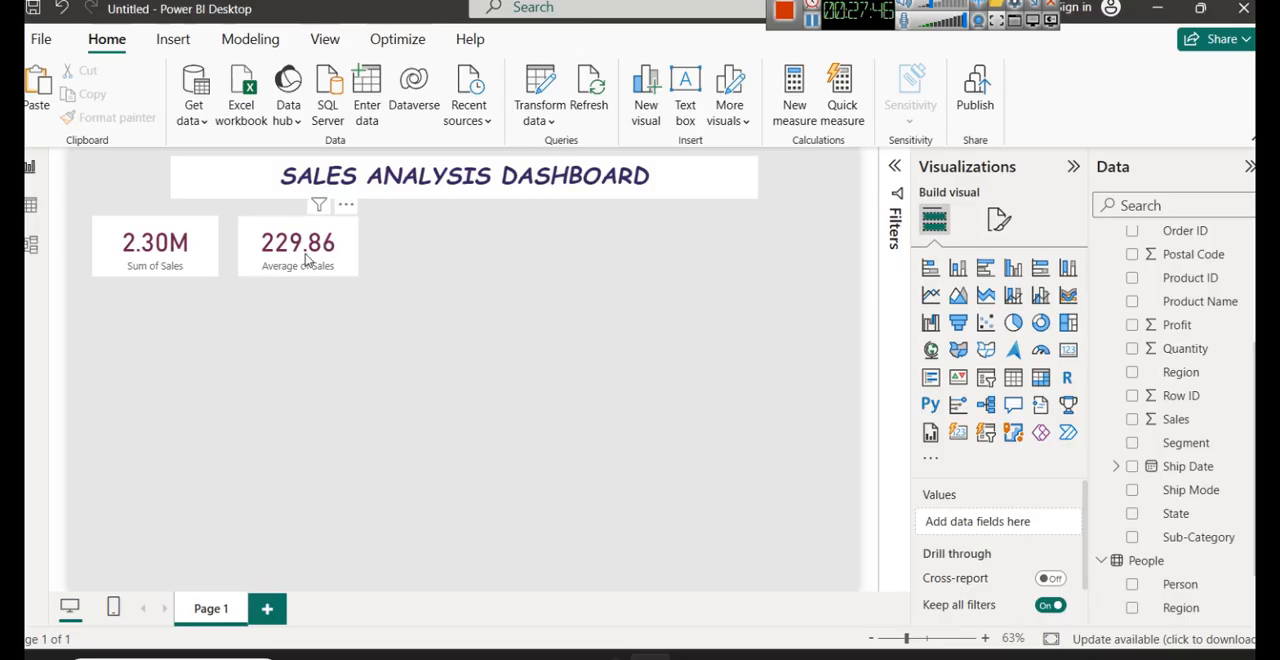
- Nudge the Average of Sales card slightly left towards the Sum of Sales card
left_click(306, 260)
key("Left")
key("Left")
key("Left")
key("Left")
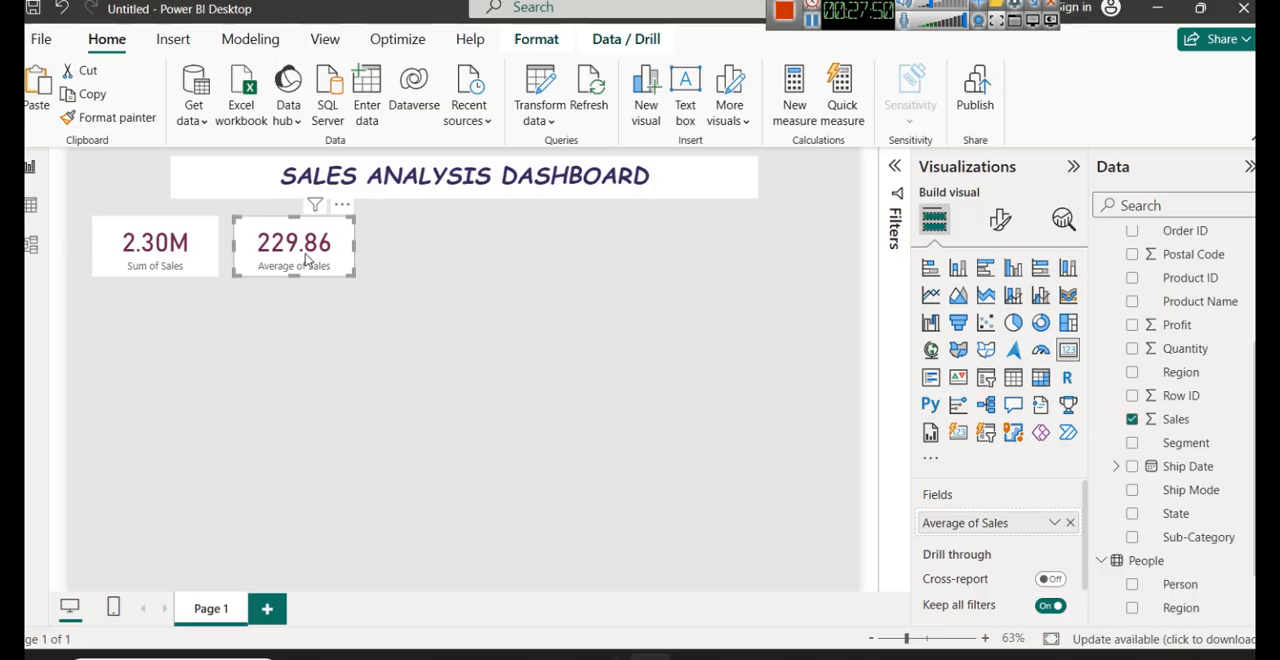
left_click(396, 266)
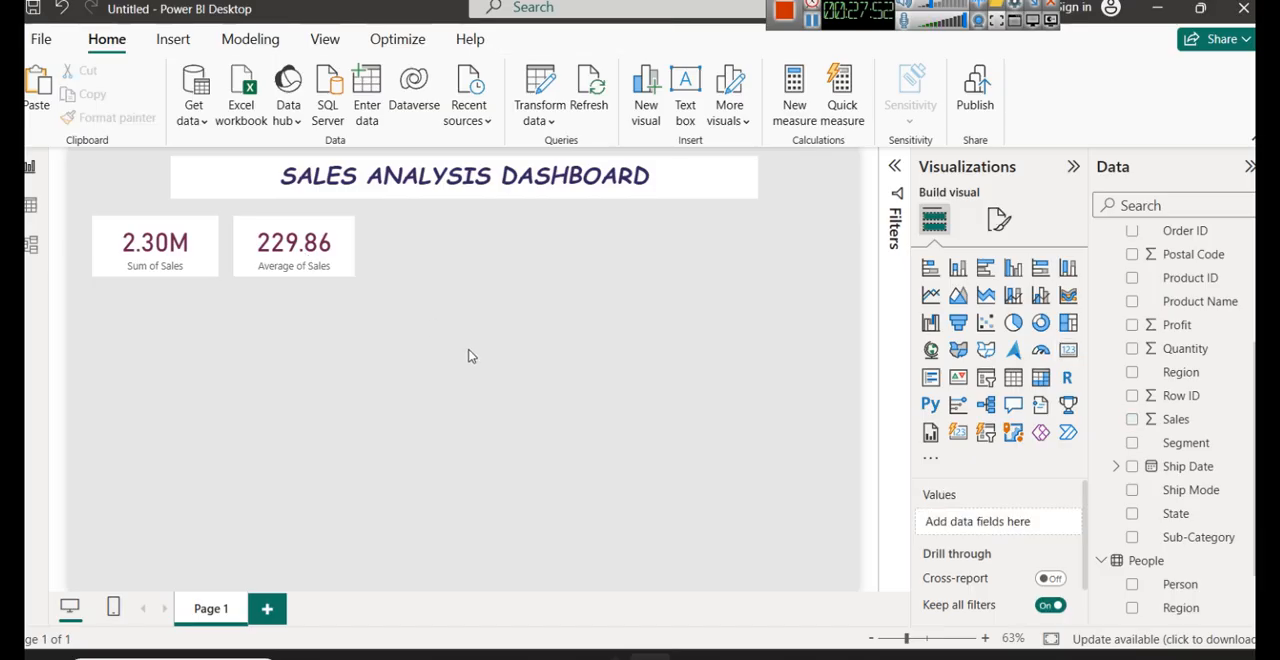
- Duplicate the Average of Sales card and place the copy to its right, level with the other cards
left_click(312, 262)
key("ctrl+c")
key("ctrl+v")
left_click_drag(308, 262, 455, 258)
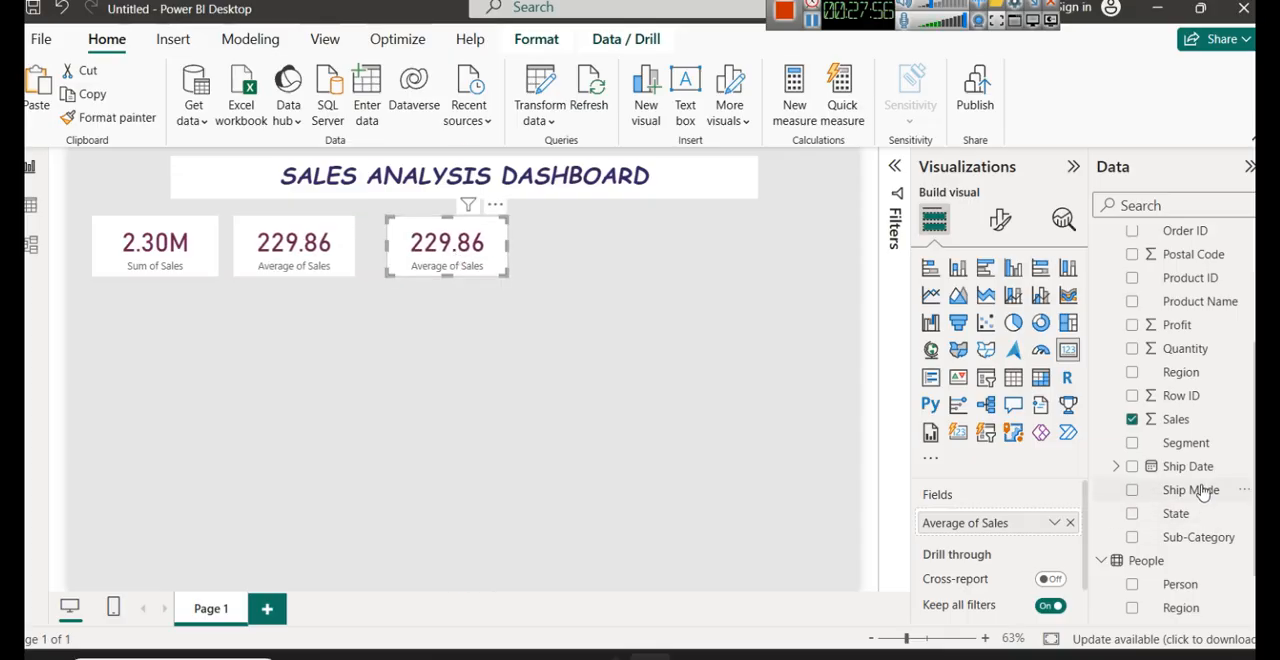
- Replace the copied card's Average of Sales field with Quantity and nudge the card left towards its neighbour
left_click(1070, 523)
left_click_drag(1180, 349, 1030, 521)
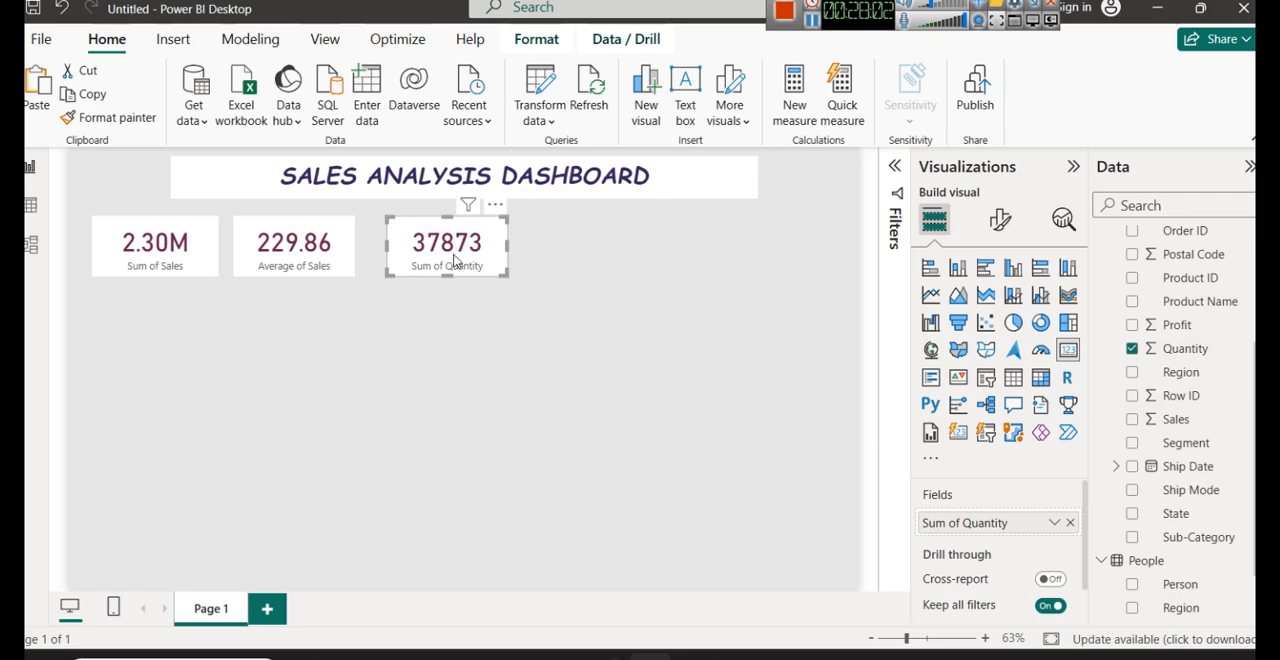
key("Left")
key("Left")
key("Left")
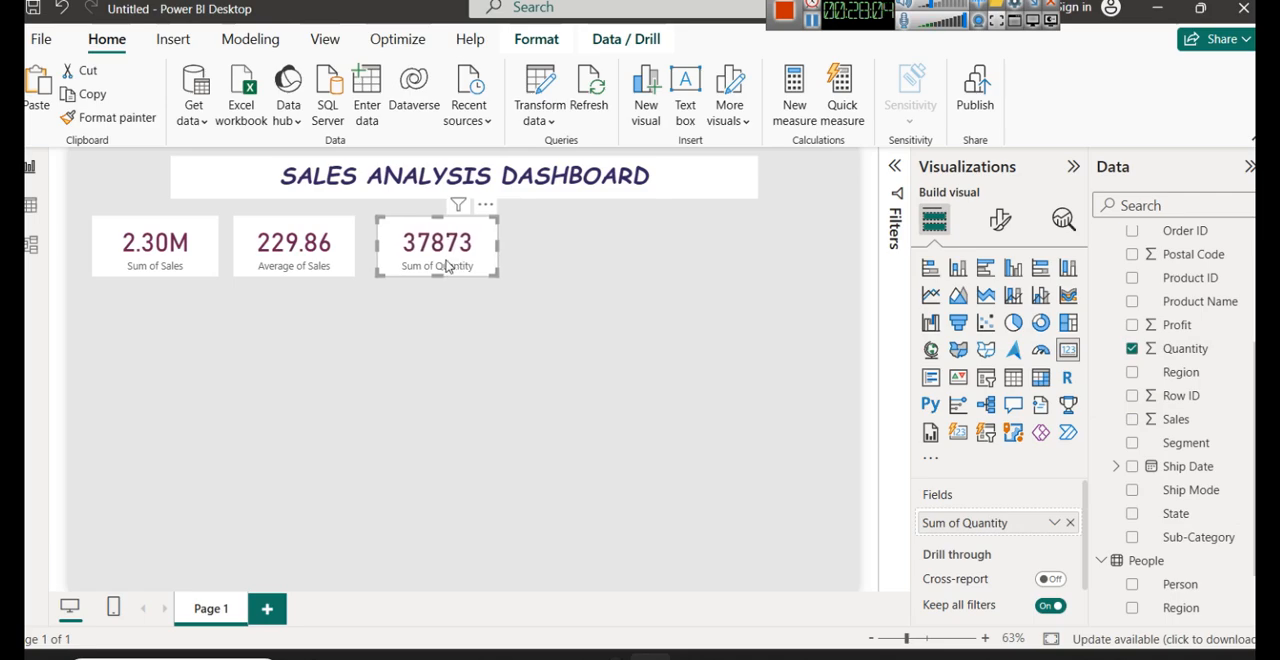
- Rename the Sum of Quantity field to "Total Quantity" for the third card only
left_click(1054, 522)
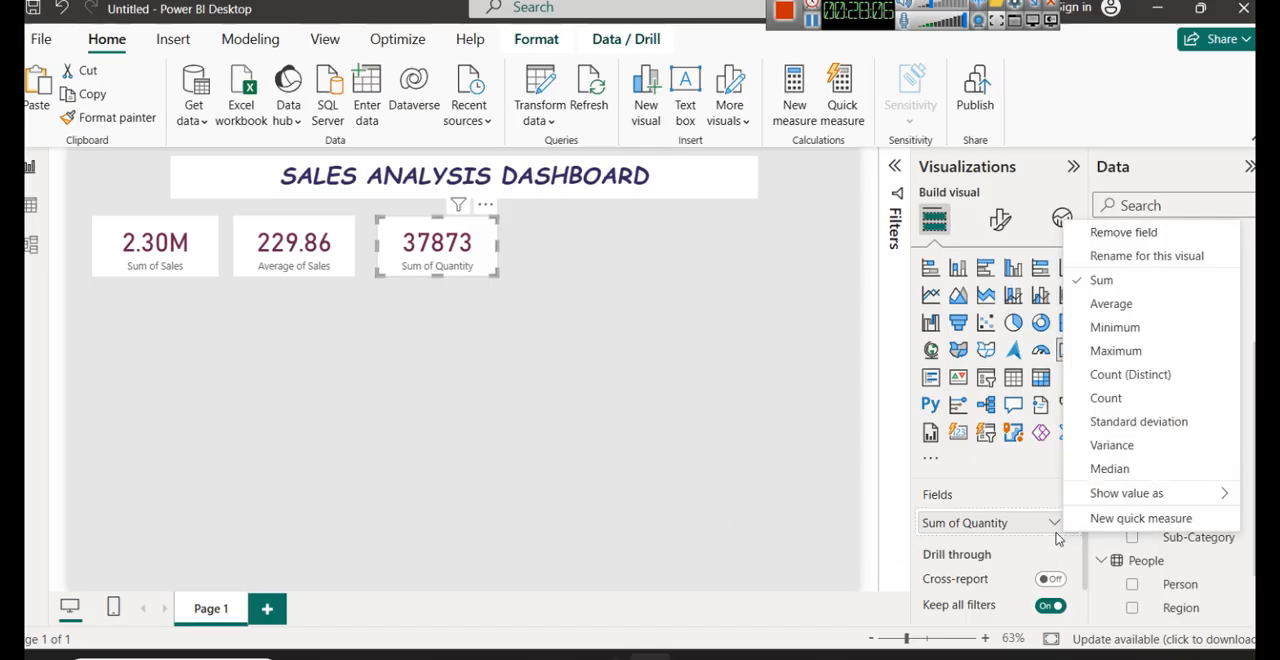
left_click(1147, 262)
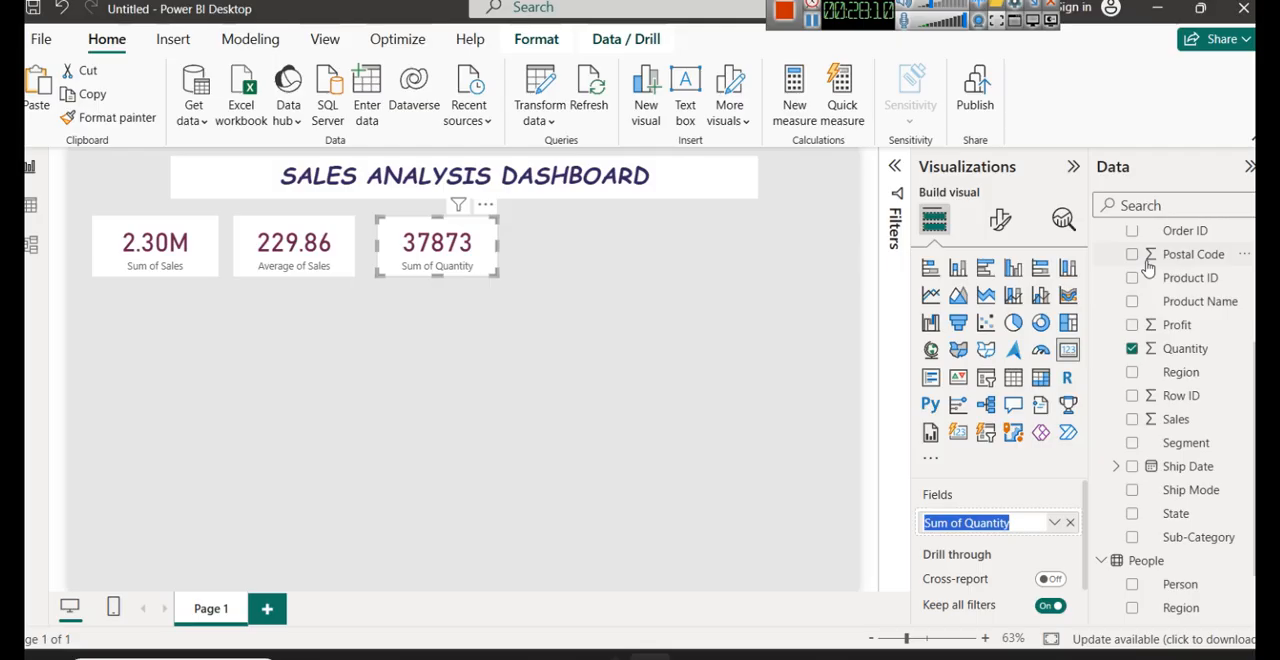
type("Total Q")
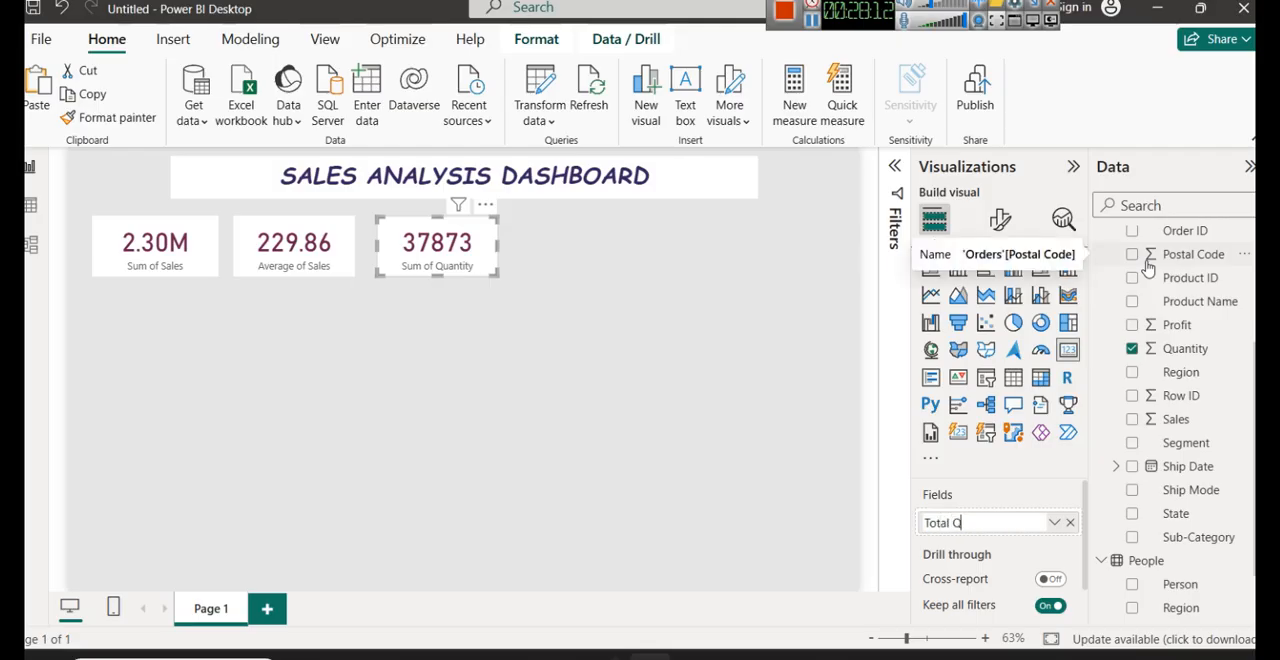
type("uantity")
key("Return")
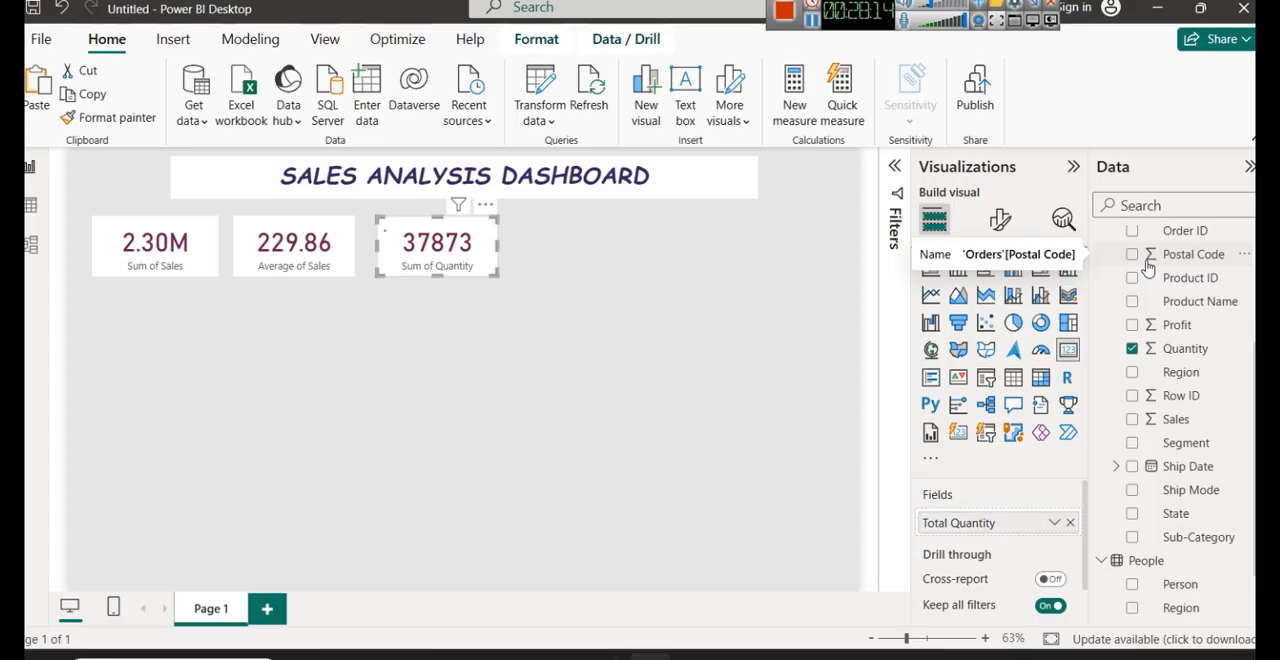
left_click(693, 409)
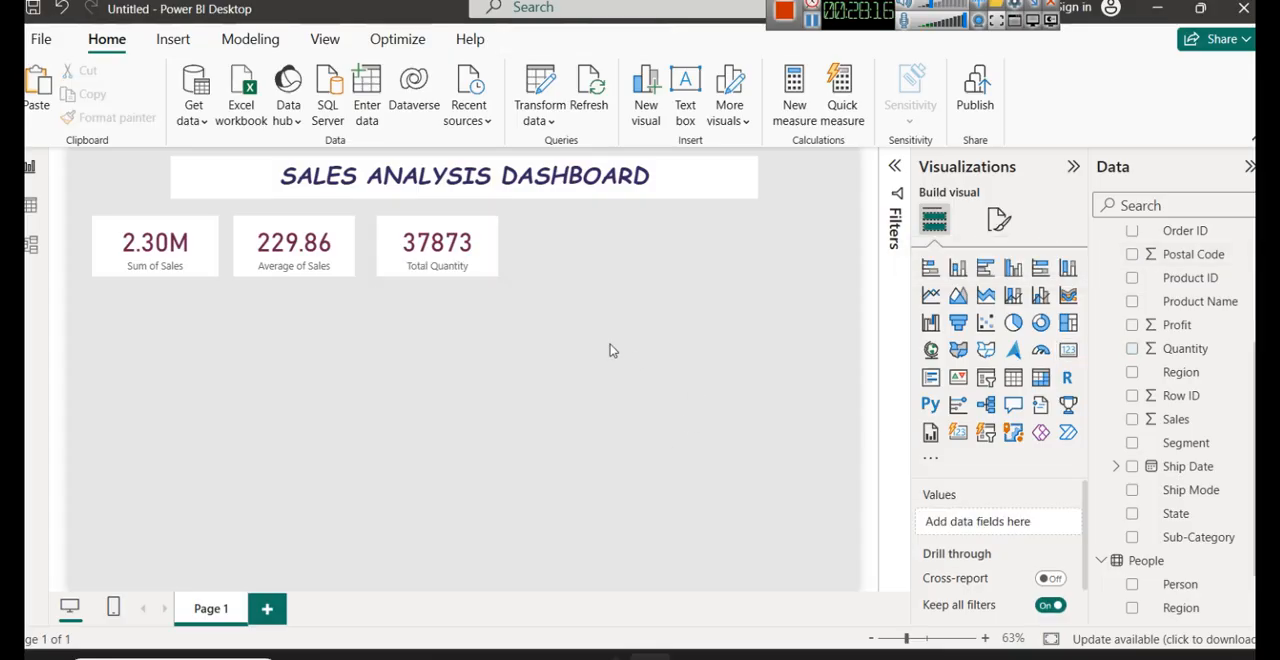
- Duplicate the Total Quantity card to its right, level with the other cards, and replace the copy's field with Profit
left_click(477, 266)
key("ctrl+c")
key("ctrl+v")
left_click_drag(597, 262, 649, 262)
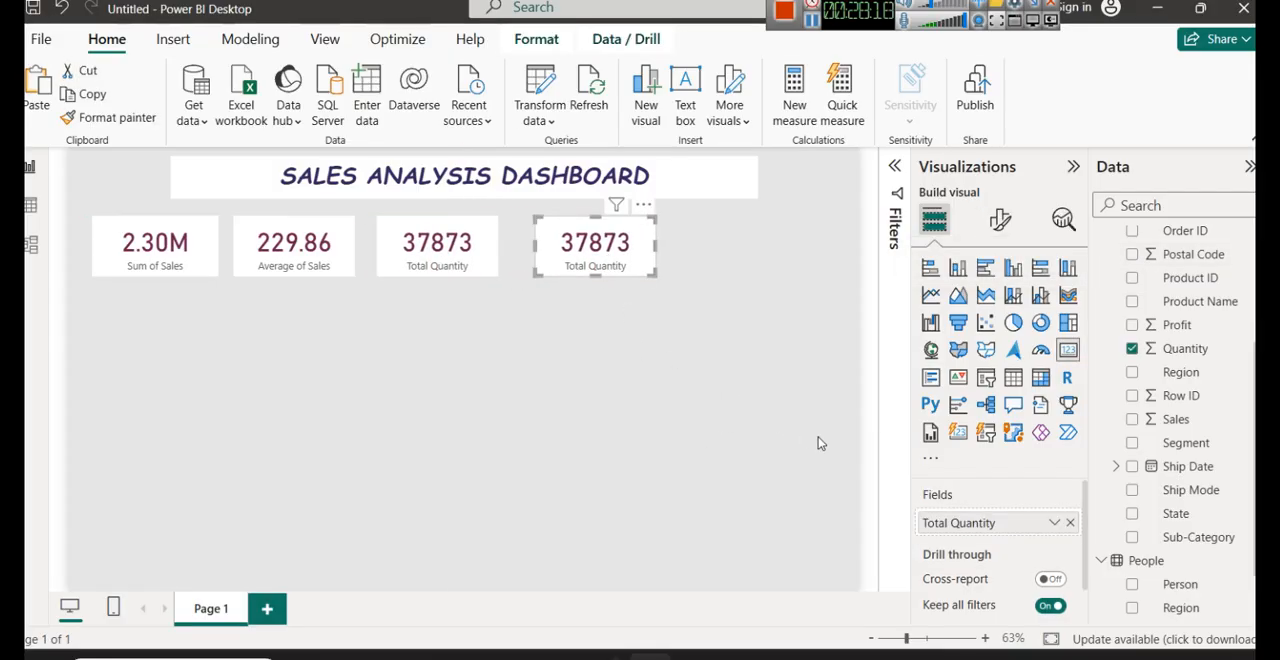
left_click(1070, 522)
left_click_drag(1177, 325, 990, 525)
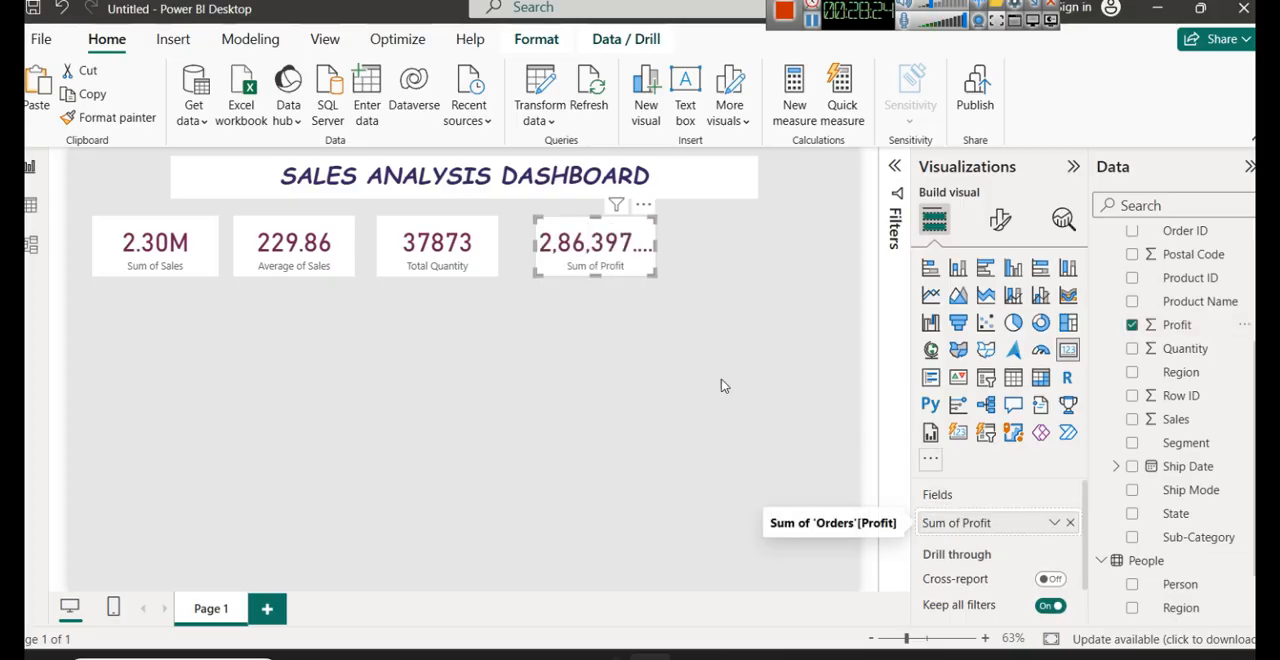
- Set the Sum of Profit card's callout value display units to Millions and nudge the card left towards its neighbour
left_click(998, 218)
left_click(994, 358)
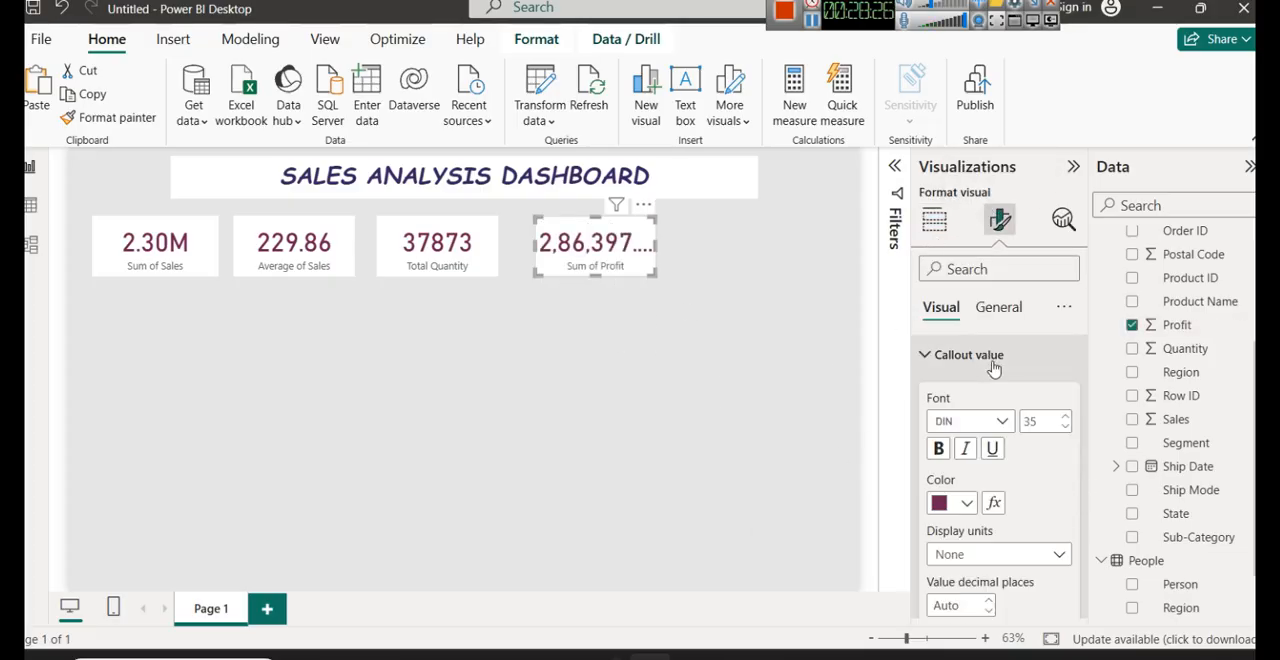
left_click(991, 553)
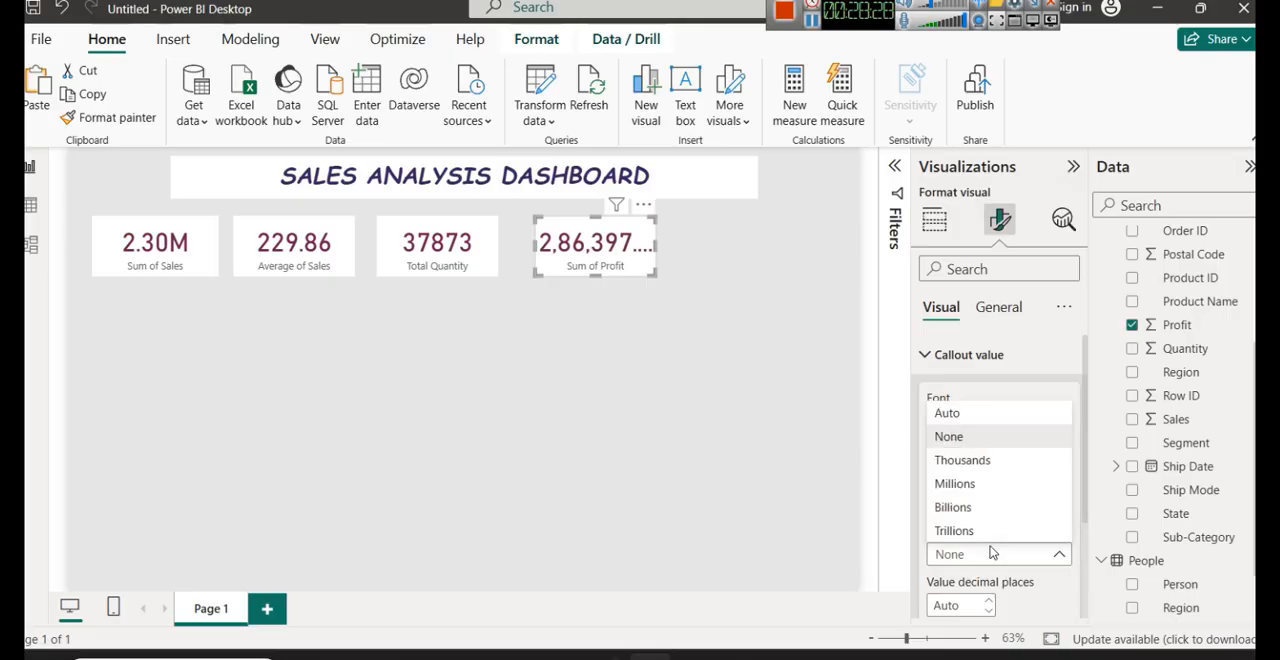
left_click(956, 484)
left_click_drag(593, 252, 580, 252)
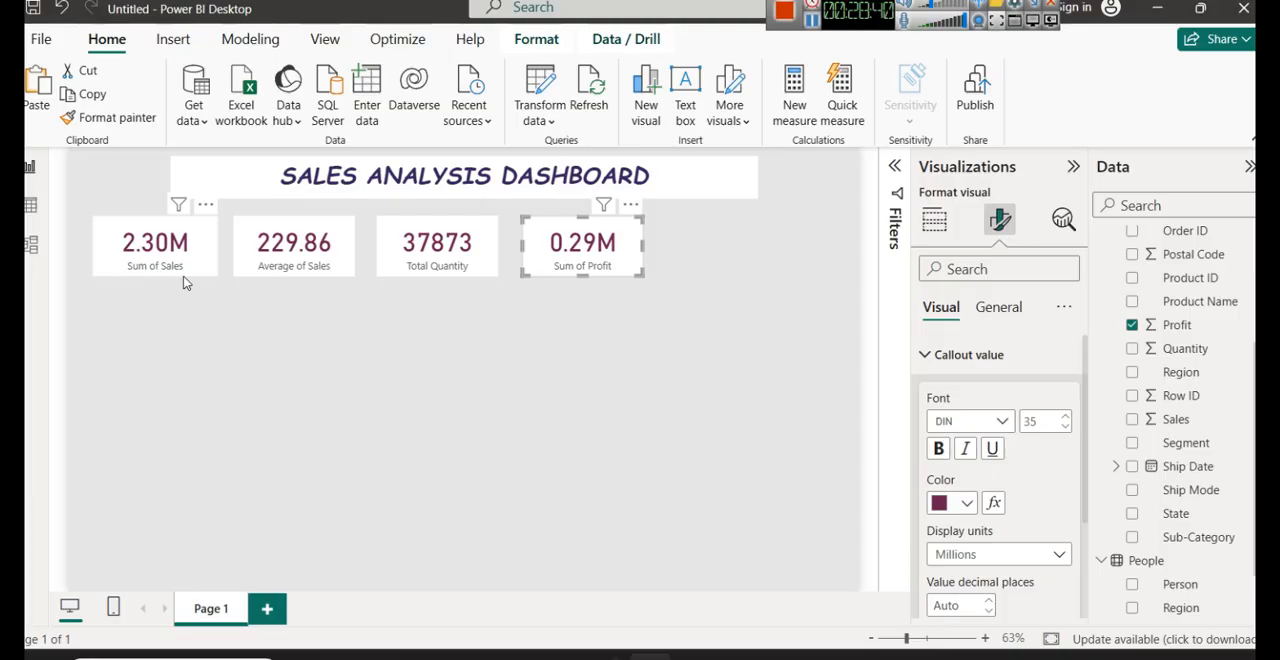
left_click(780, 410)
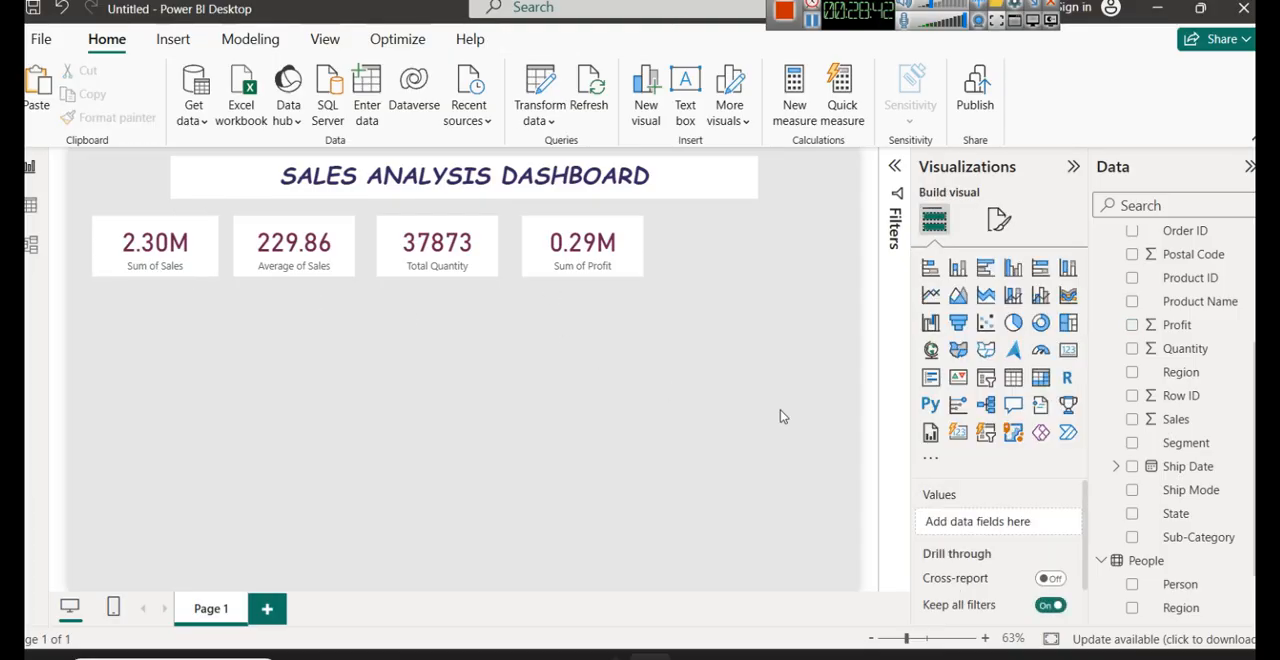
- Duplicate the Sum of Profit card to its right, level with the row, and replace the copy's field with Discount
left_click(600, 270)
key("ctrl+c")
key("ctrl+v")
left_click_drag(600, 270, 728, 241)
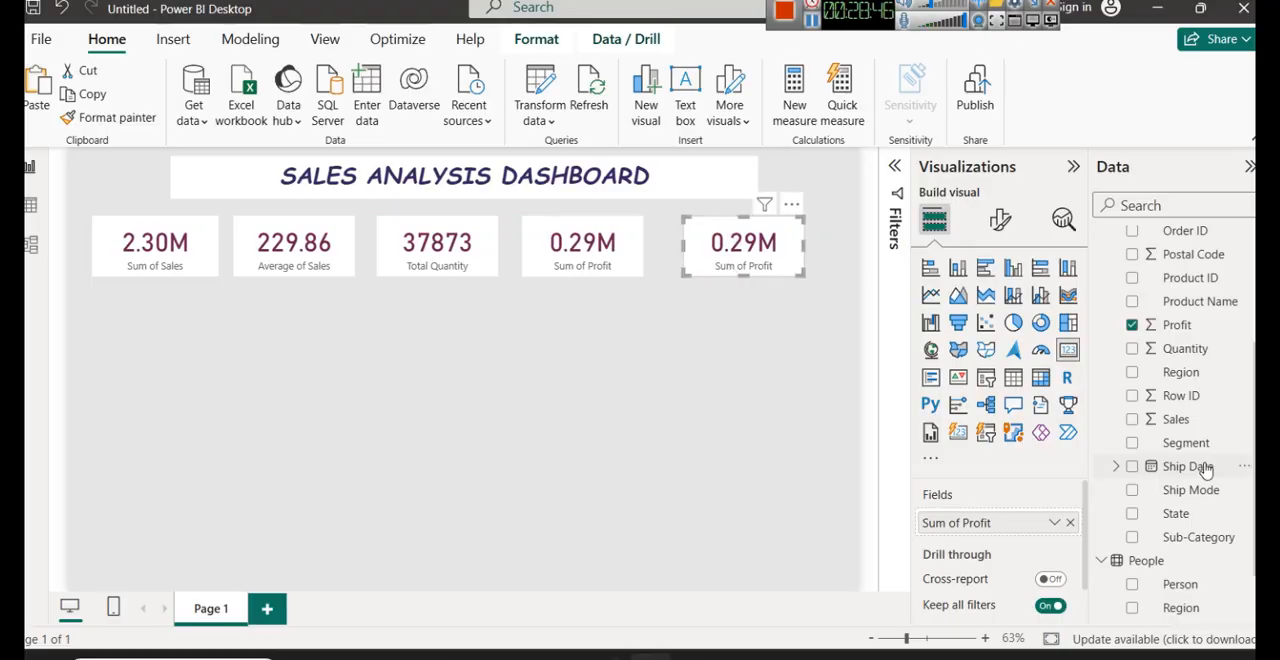
scroll(1208, 490, "up", 3)
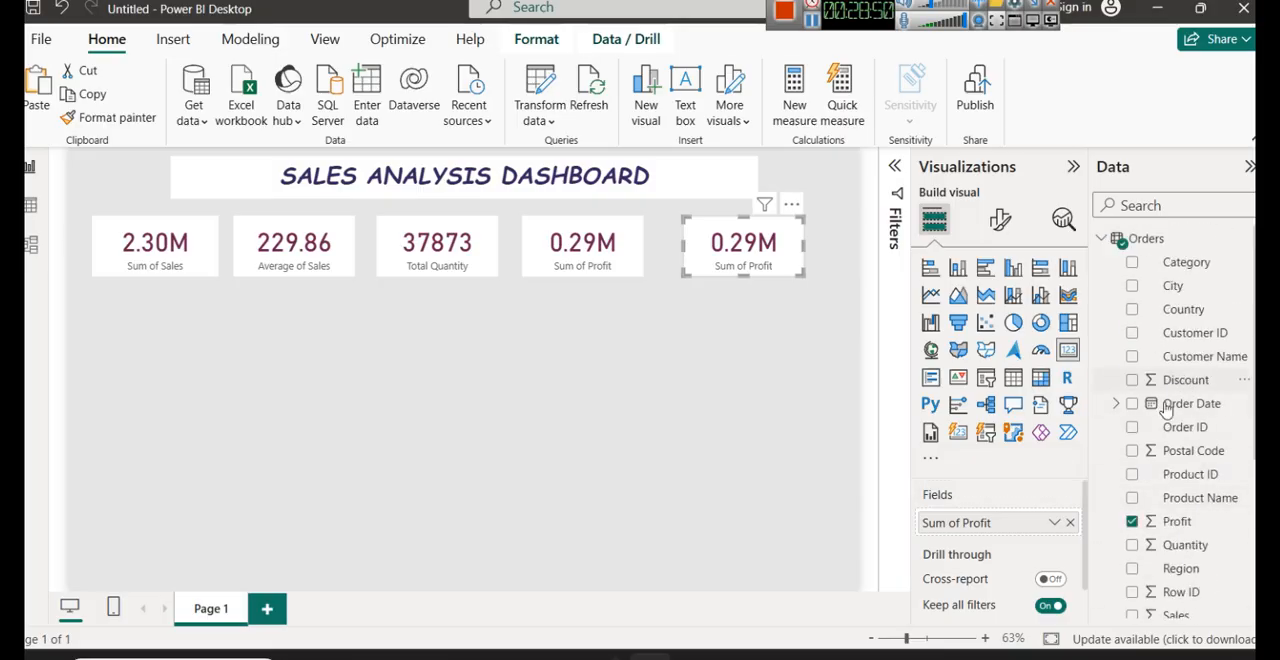
left_click(1070, 522)
left_click_drag(1185, 380, 975, 522)
- Set the Sum of Discount card's callout value display units to None and nudge the card slightly left
left_click(1000, 219)
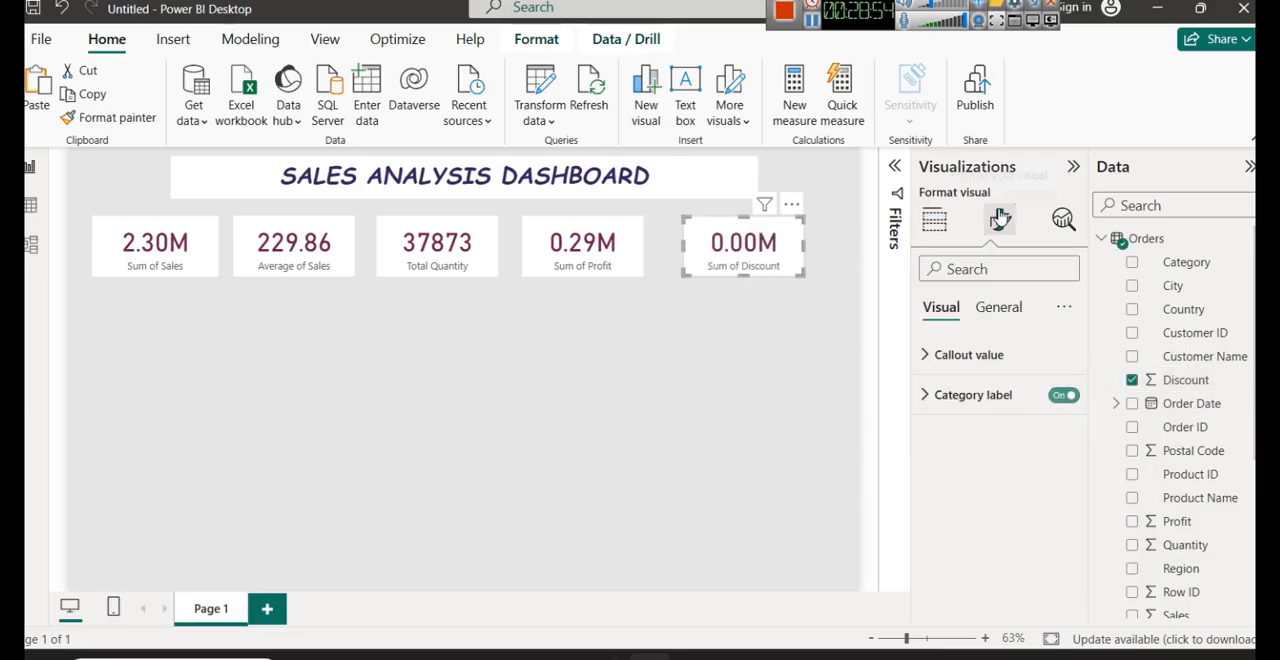
left_click(969, 354)
left_click(997, 553)
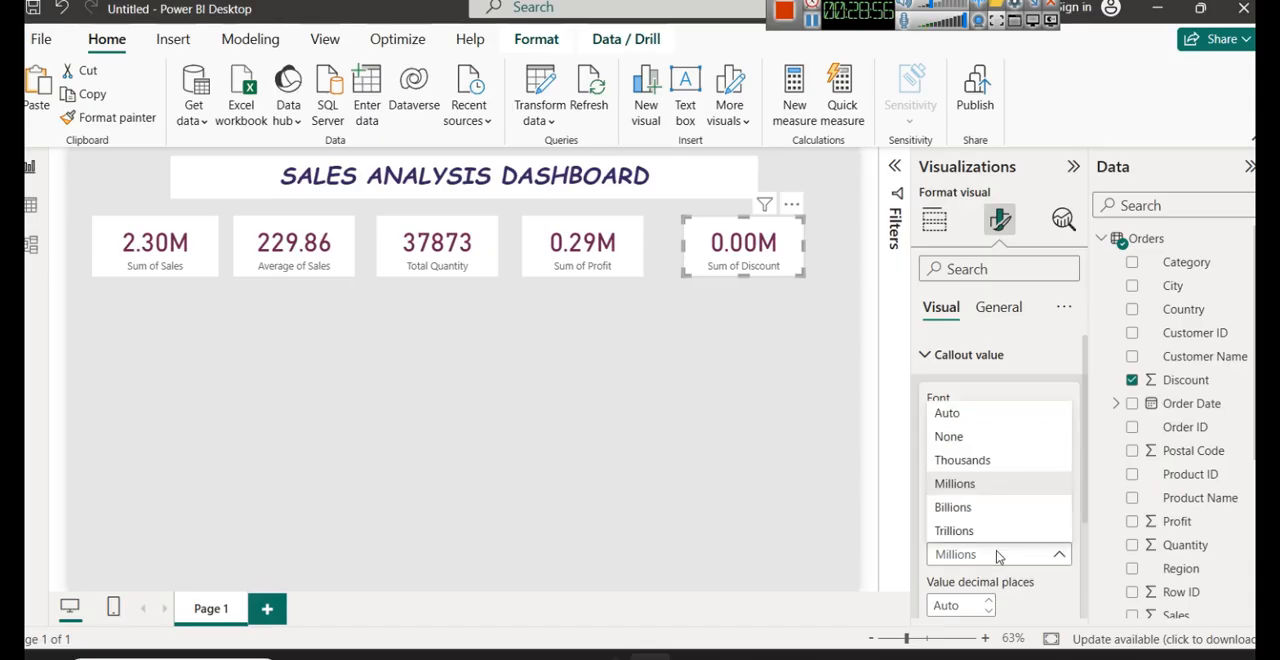
left_click(980, 436)
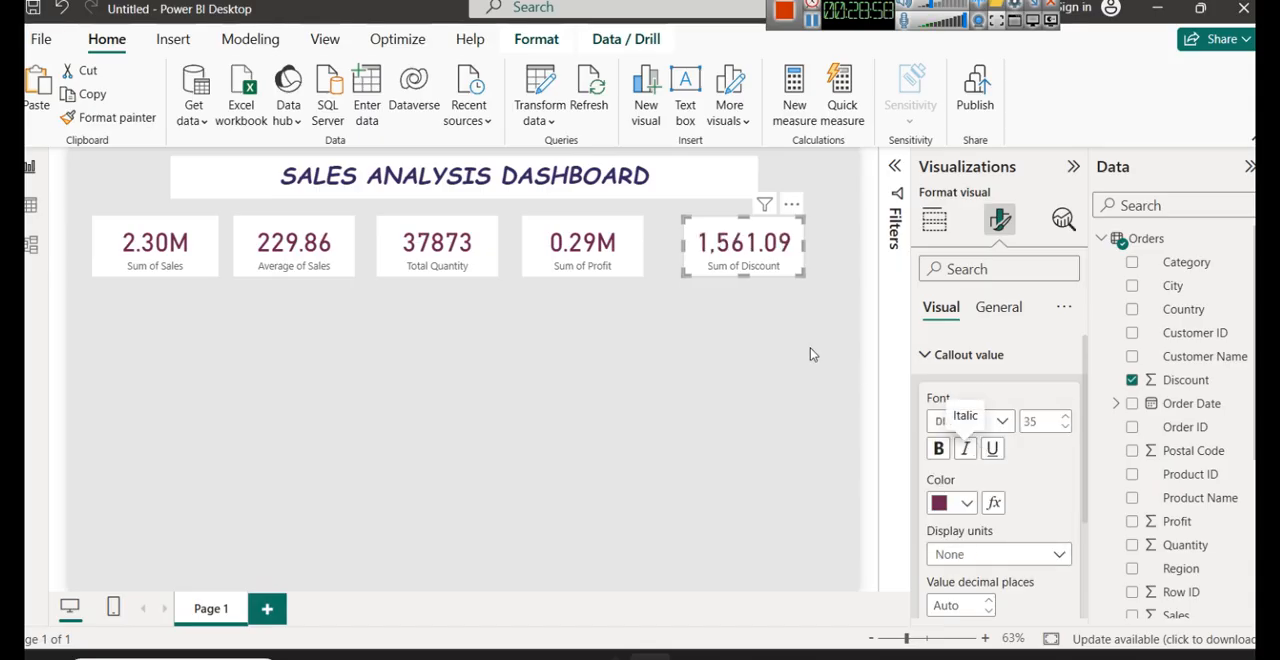
left_click(731, 264)
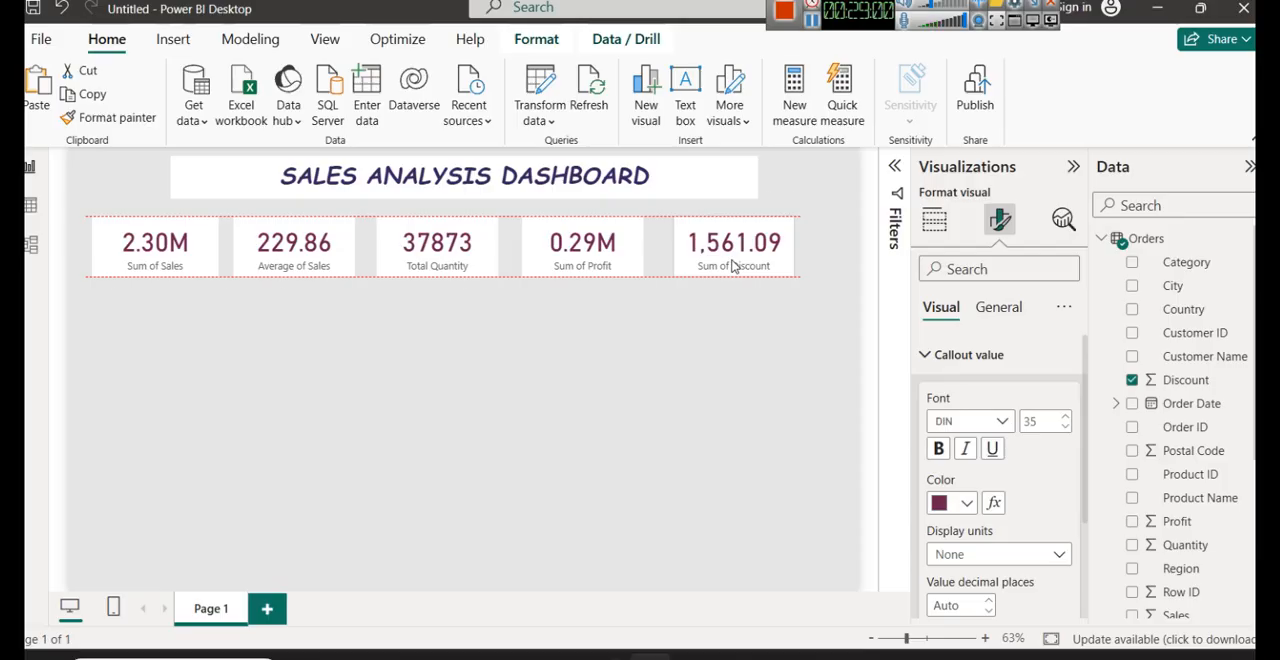
left_click(727, 364)
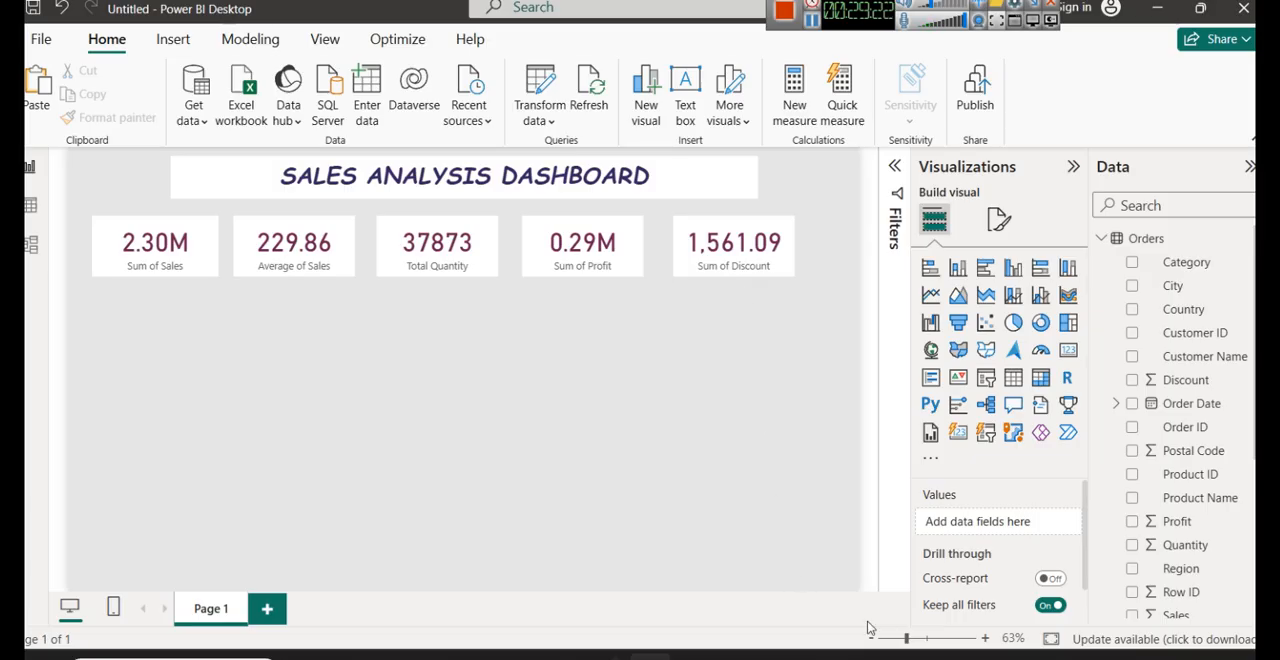
- Switch to the image viewer and examine the sample dashboard screenshots for card and heading layouts, then return to the report
left_click(866, 656)
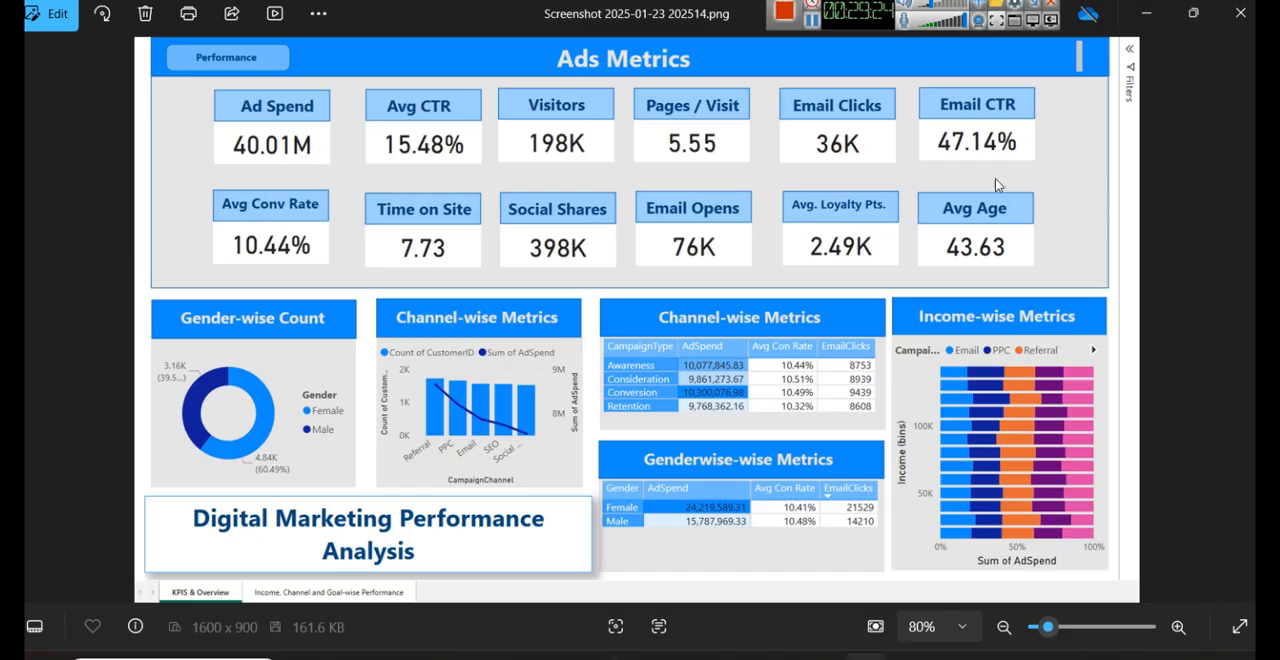
key("Right")
key("Right")
key("Right")
key("Right")
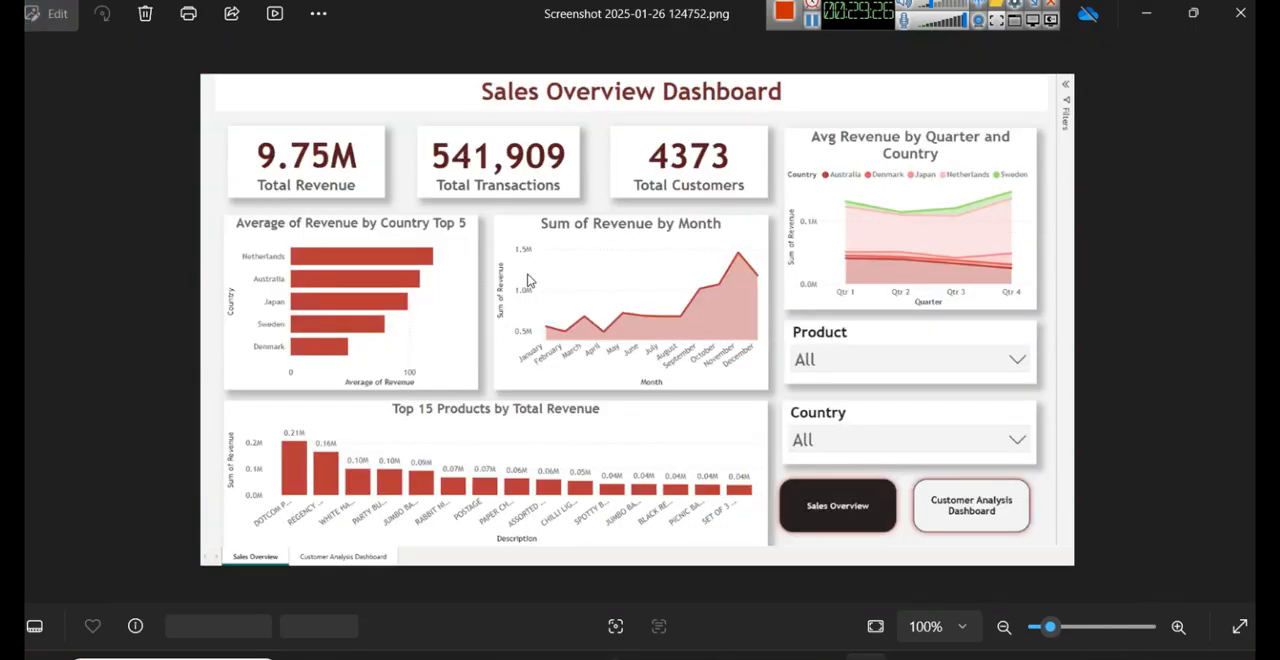
key("Right")
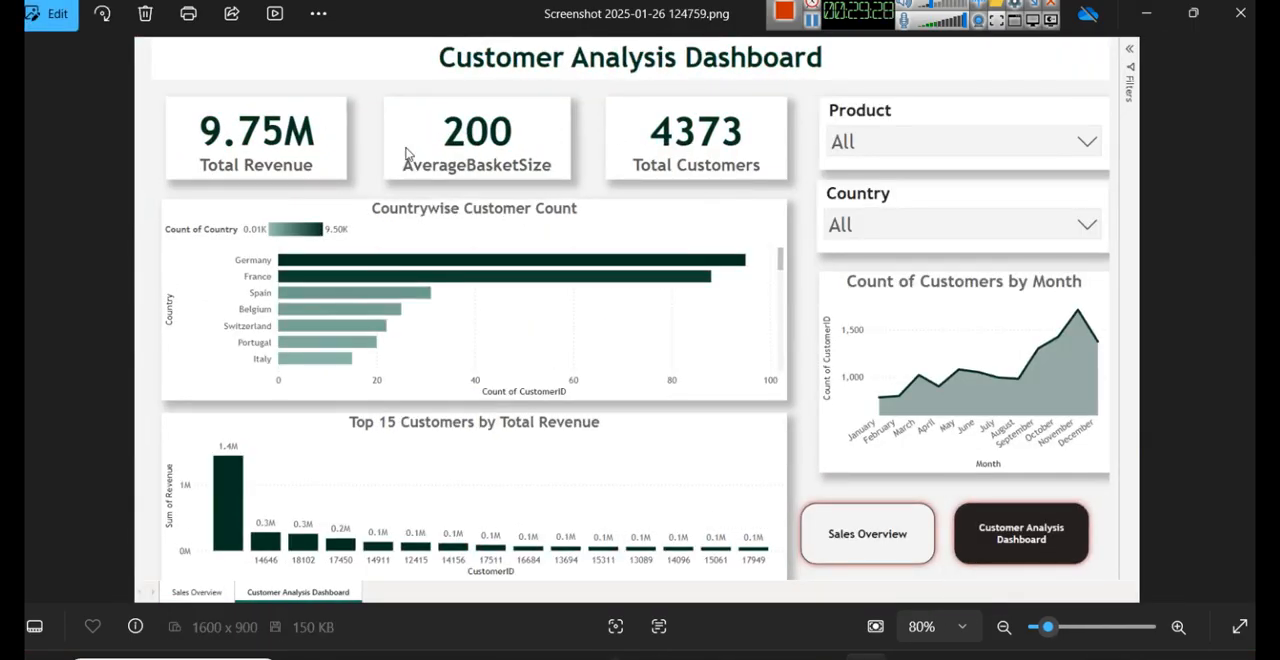
key("Right")
key("Right")
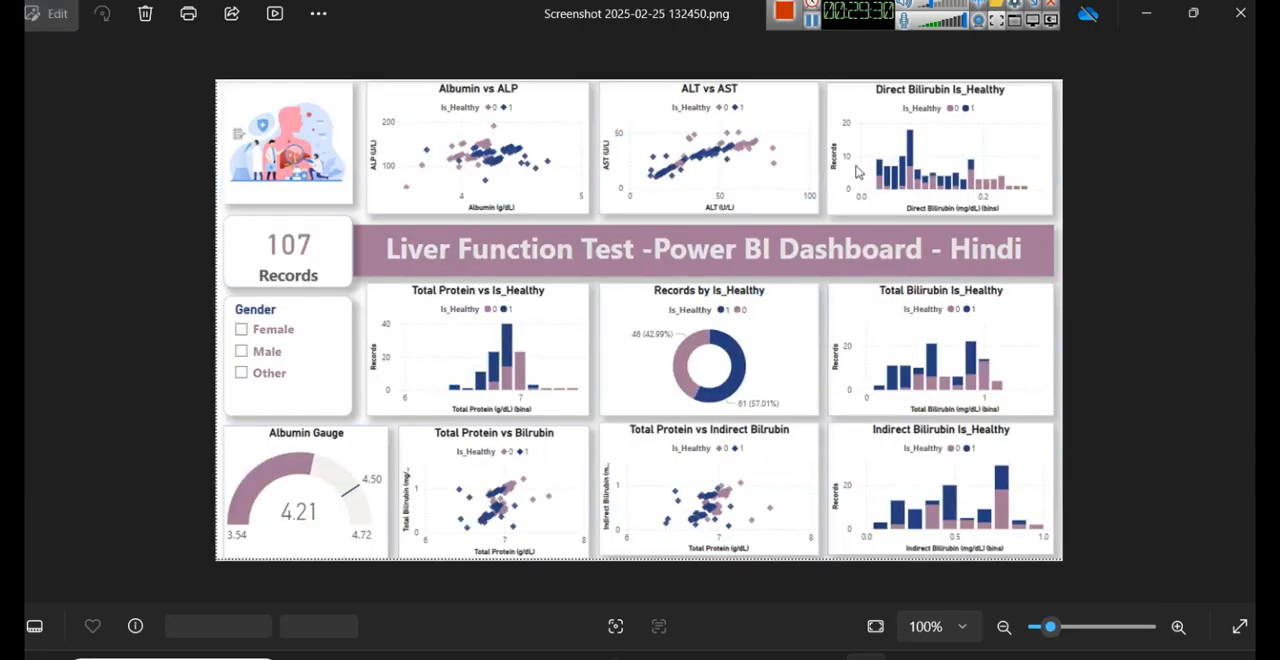
key("Right")
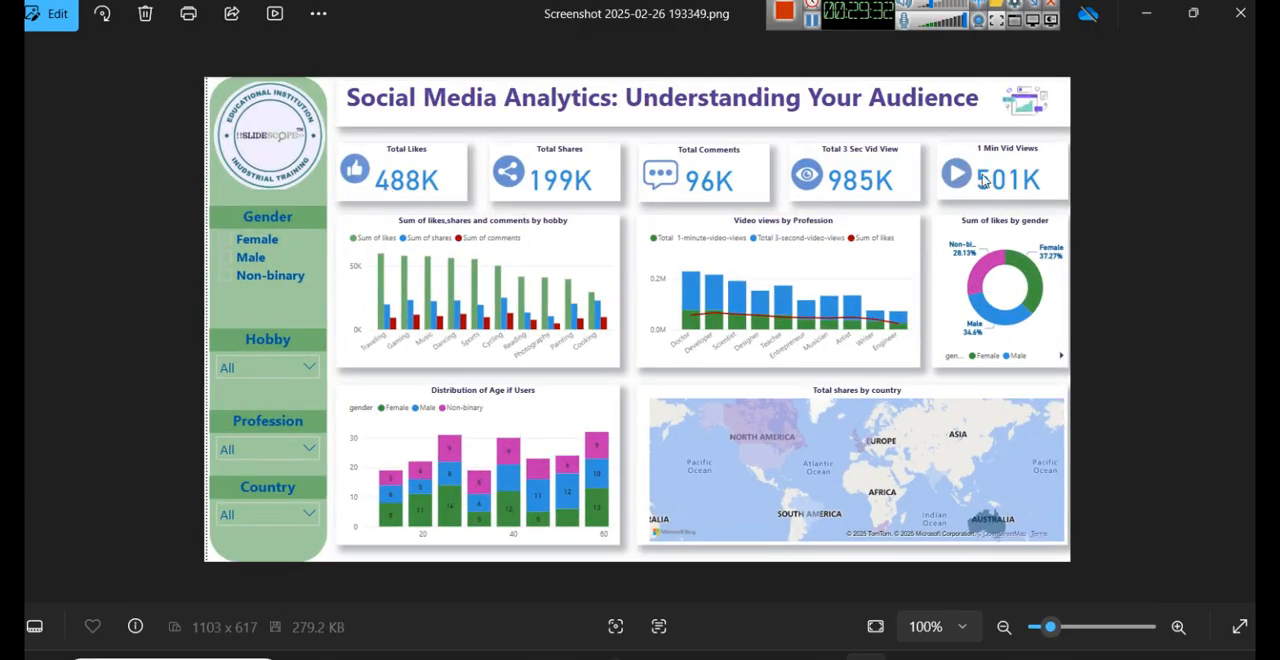
key("Right")
key("Right")
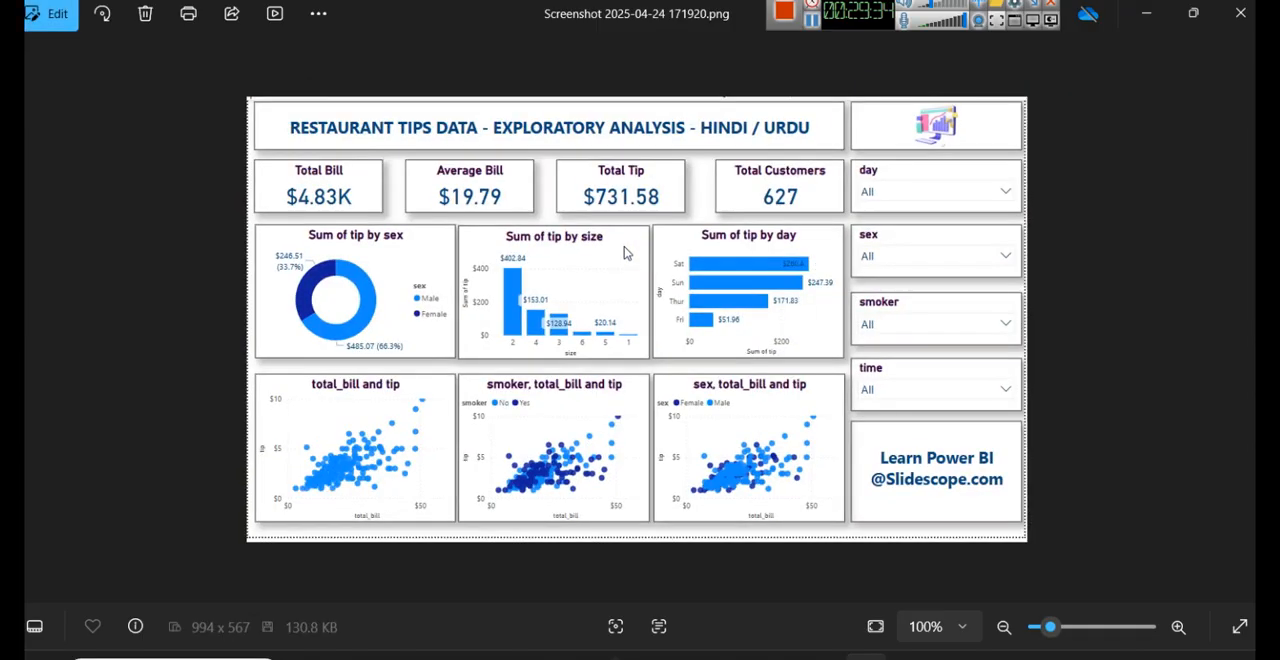
left_click(1148, 16)
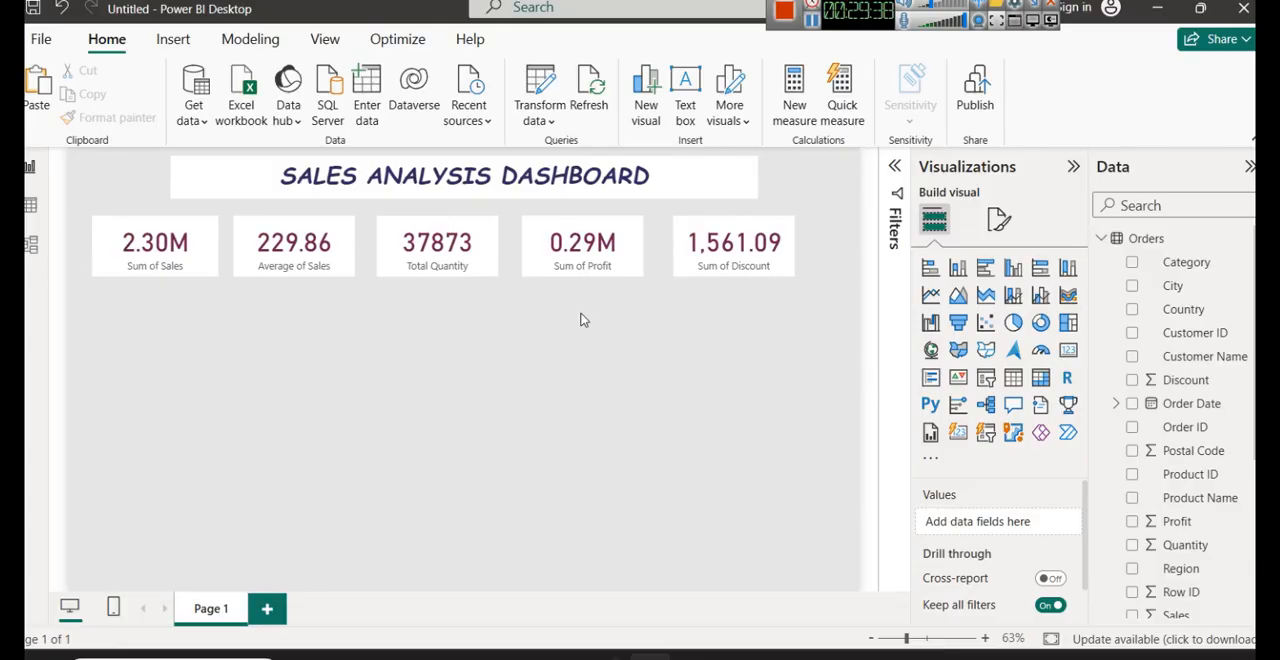
- Duplicate the dashboard title text box and place the copy below the row of cards, aligned with the original
left_click(542, 197)
left_click_drag(542, 198, 527, 375)
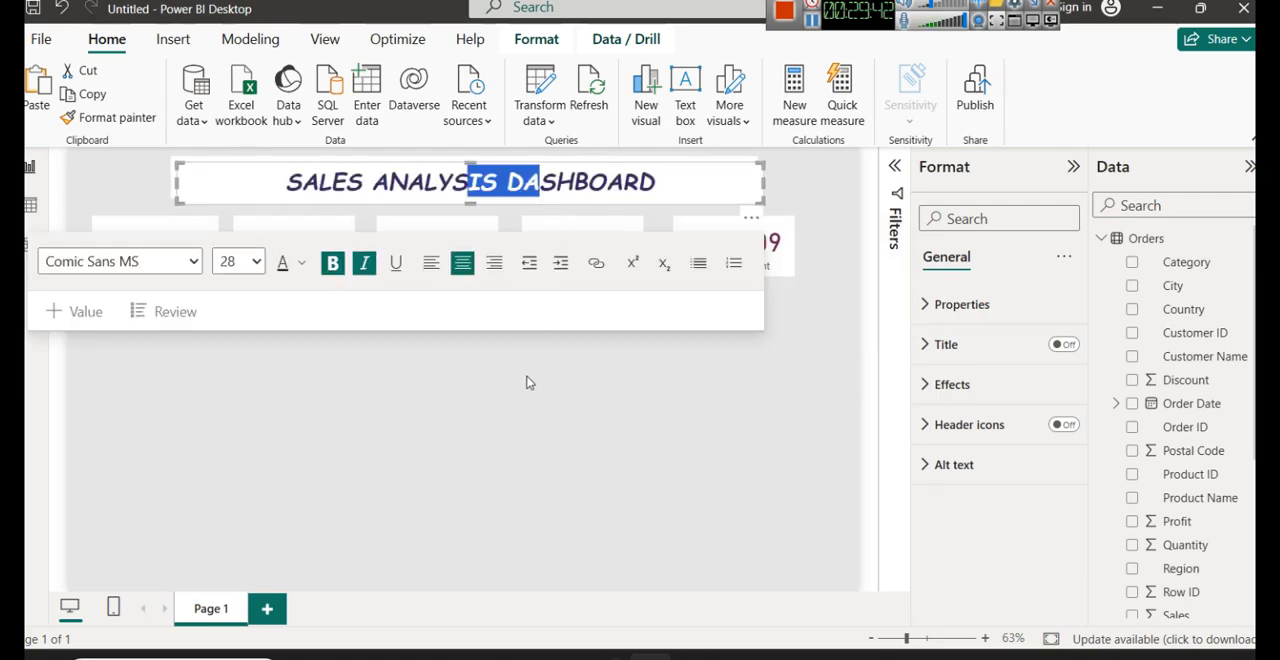
left_click_drag(628, 200, 627, 341)
left_click(631, 427)
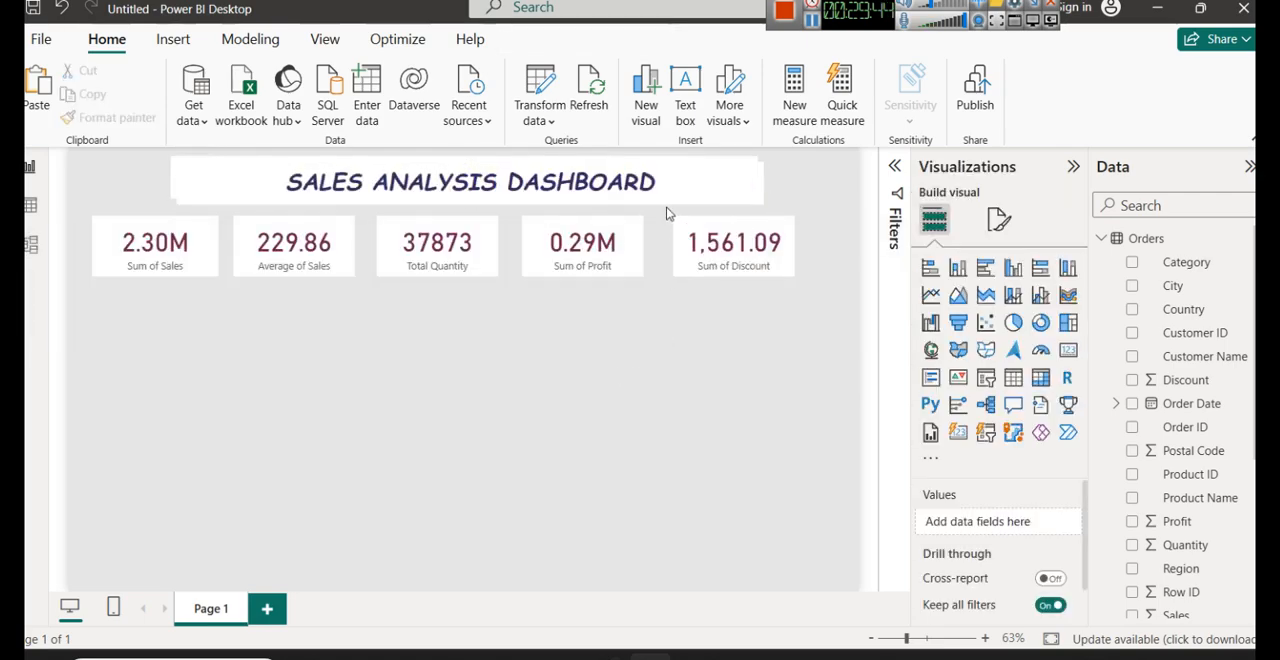
left_click(660, 209)
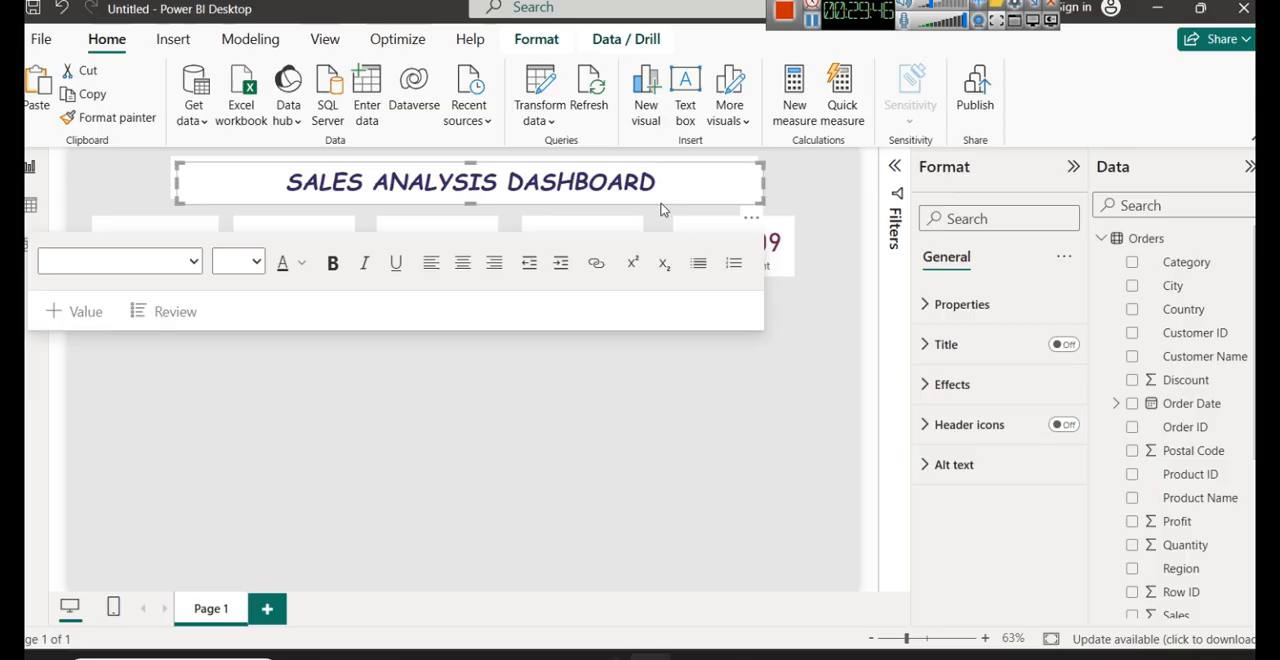
left_click_drag(660, 209, 660, 417)
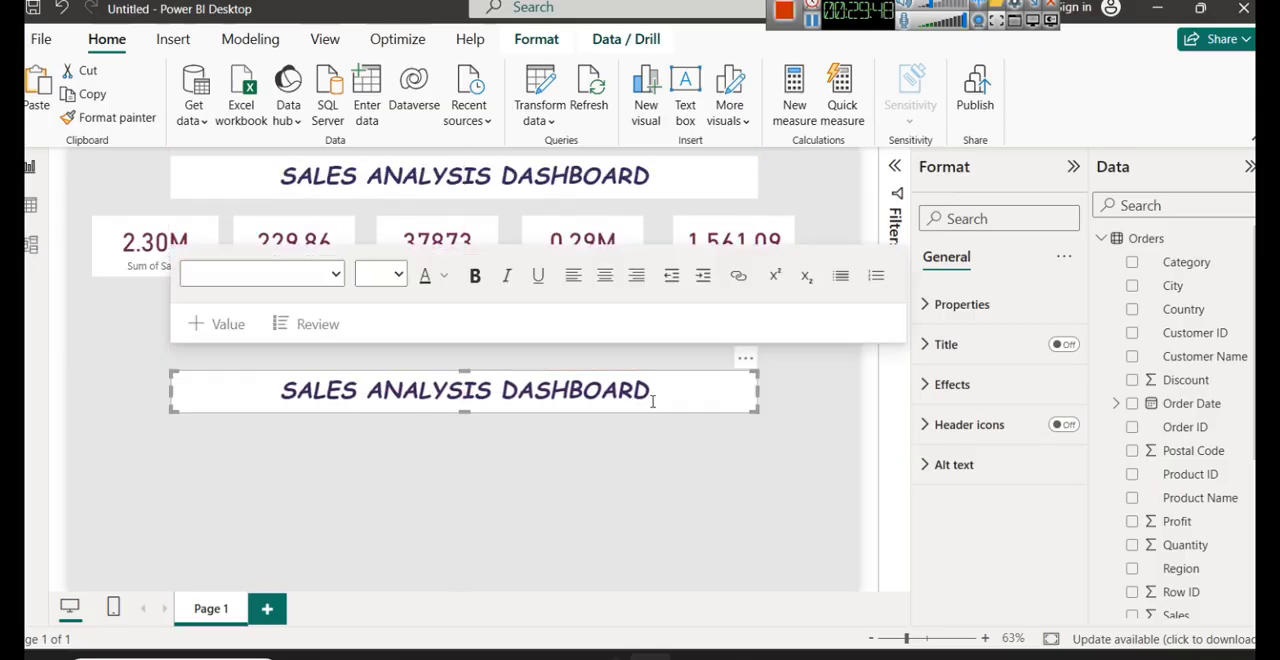
- Replace the copied title's text with "KEY PERFORMANCE INDICATORS - KPIs"
double_click(641, 389)
key("ctrl+a")
type("KEY ")
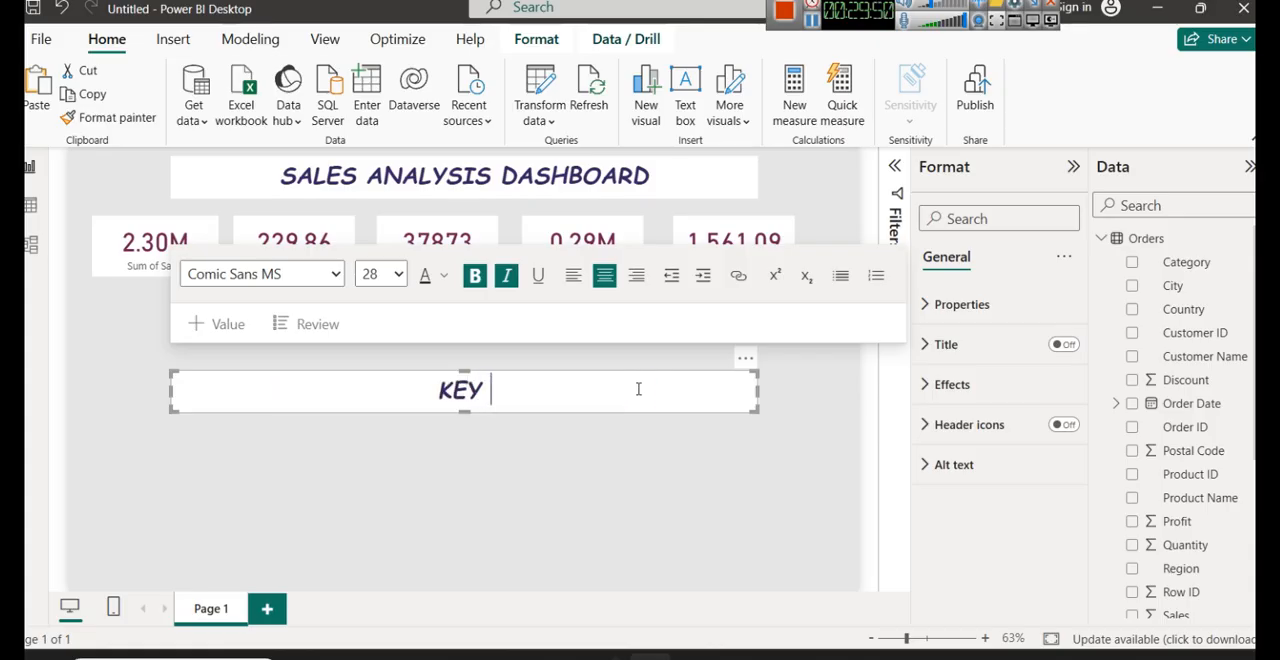
type("PERFO")
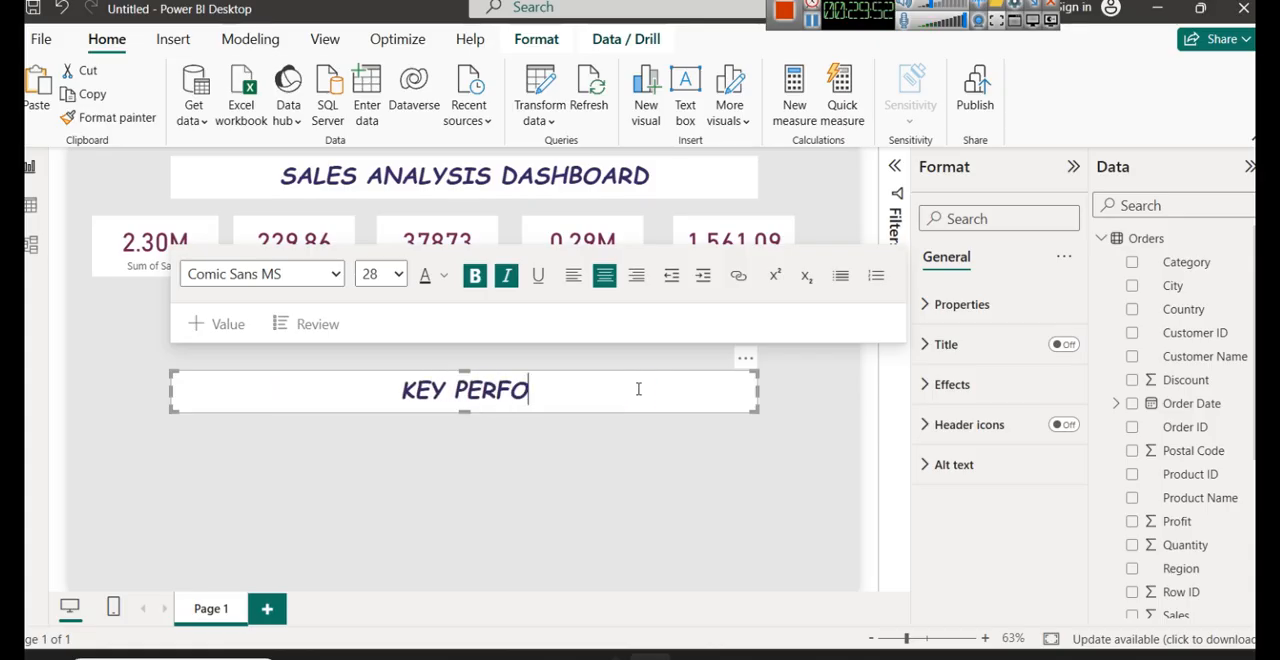
type("RMANCE ")
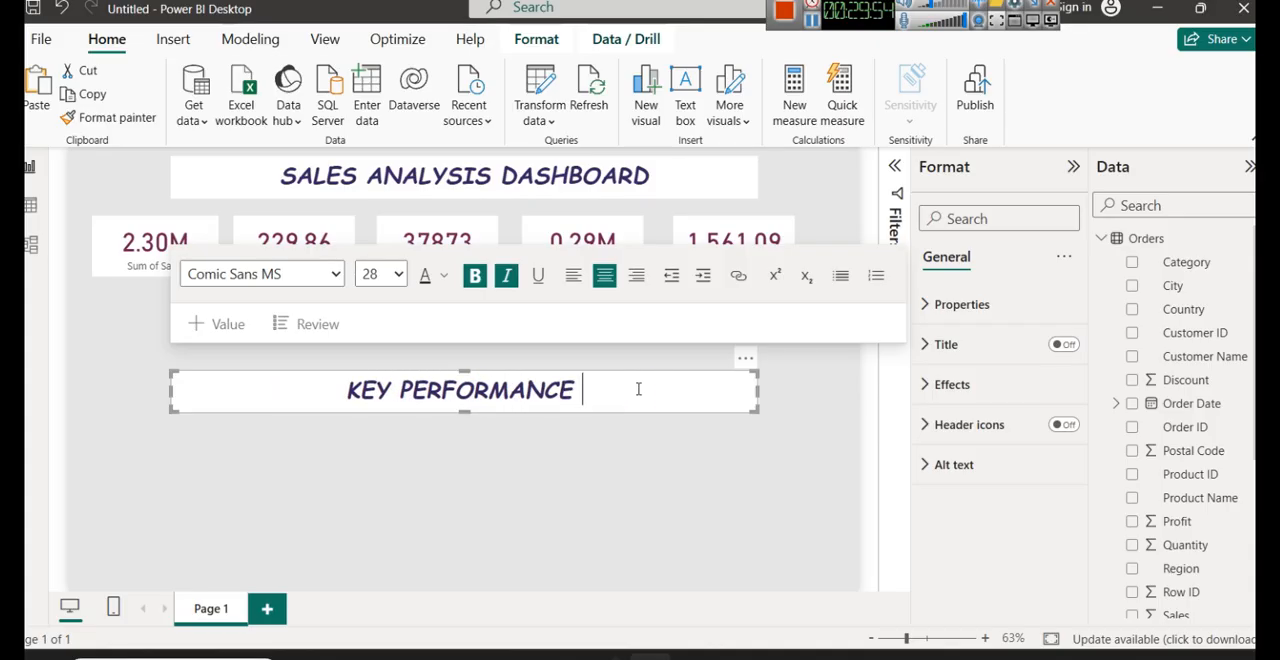
type("INDIC")
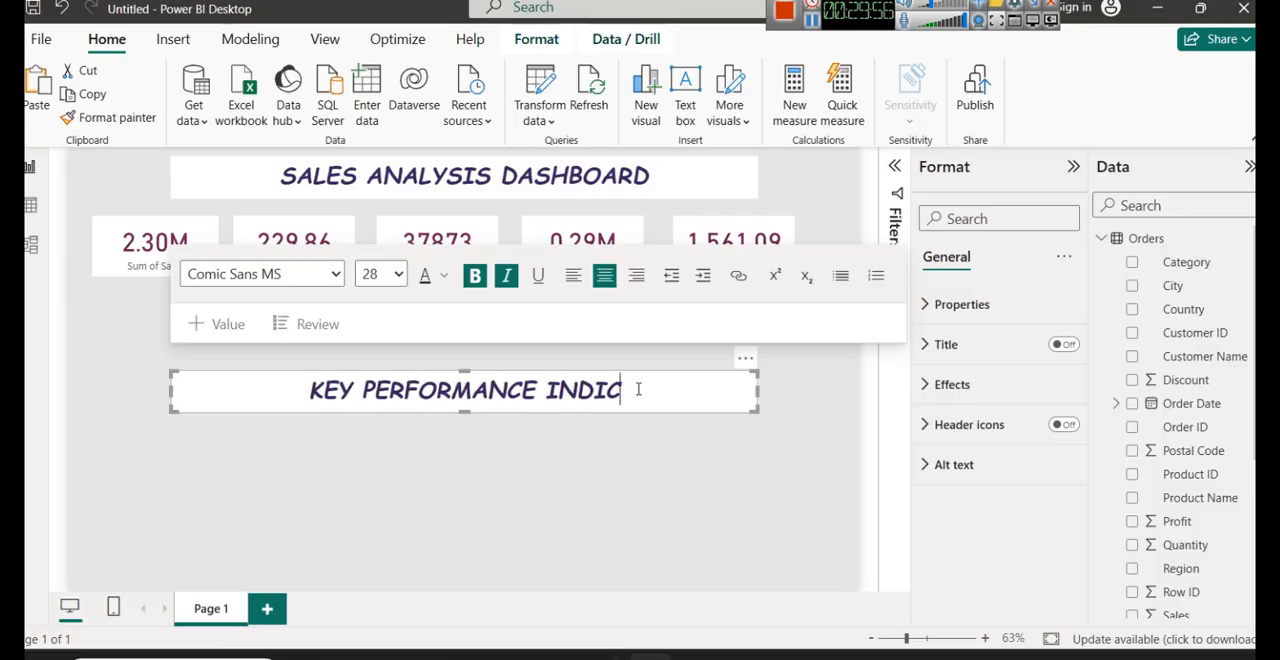
type("ATORS - KPIs")
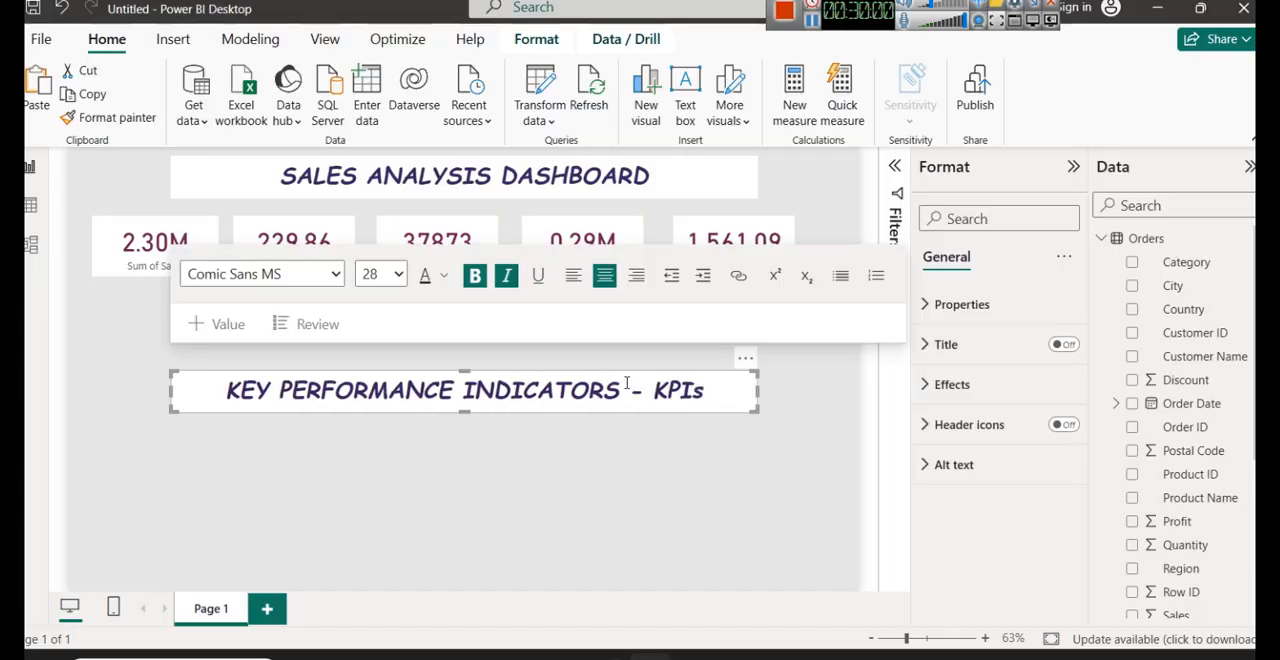
left_click(677, 452)
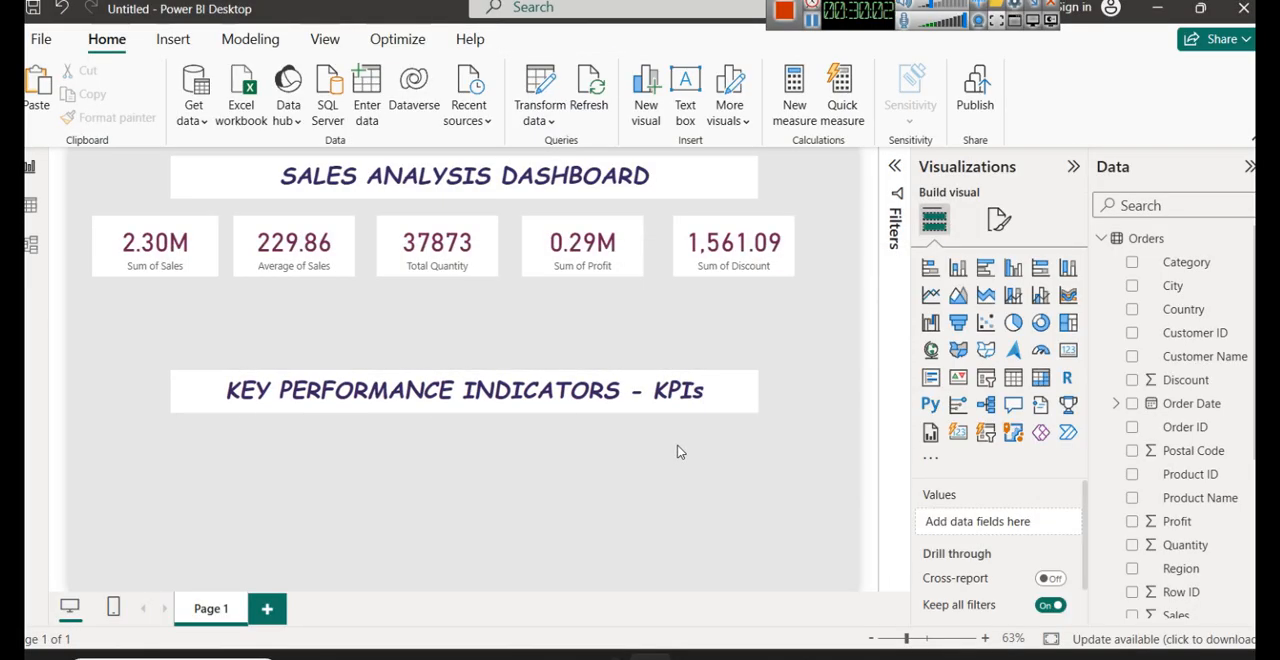
- Move the "KEY PERFORMANCE INDICATORS - KPIs" heading further down the page to free space beneath the cards
left_click(523, 378)
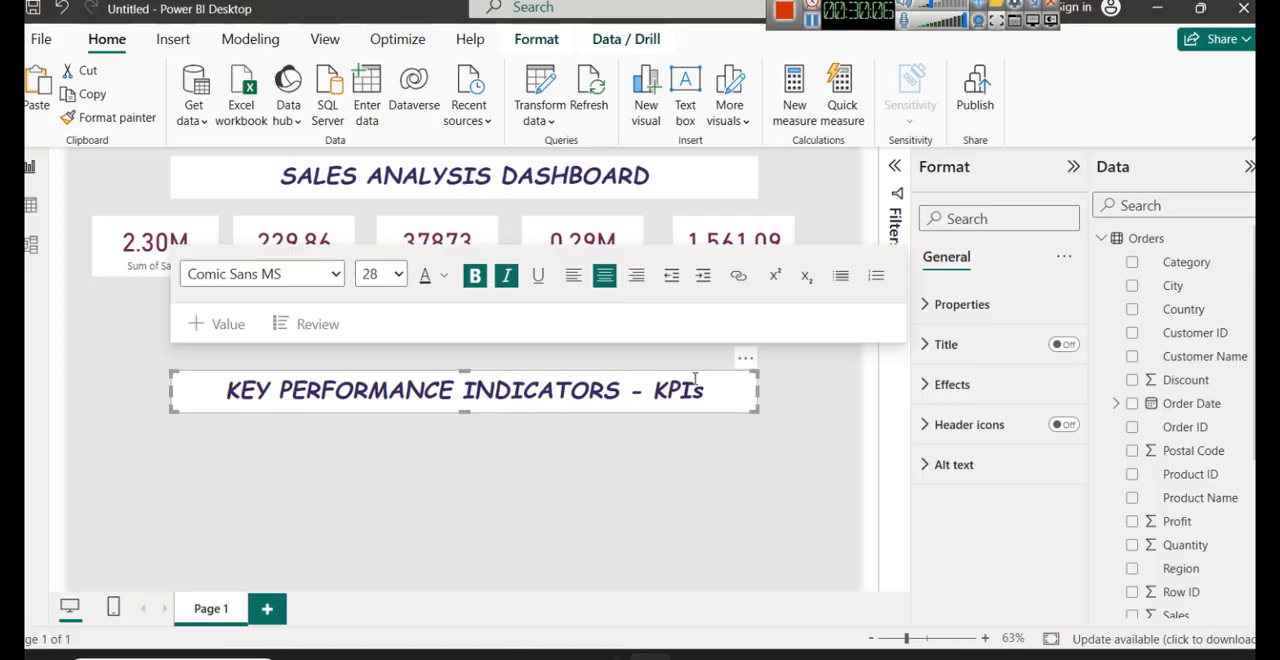
left_click_drag(700, 376, 697, 443)
left_click(845, 251)
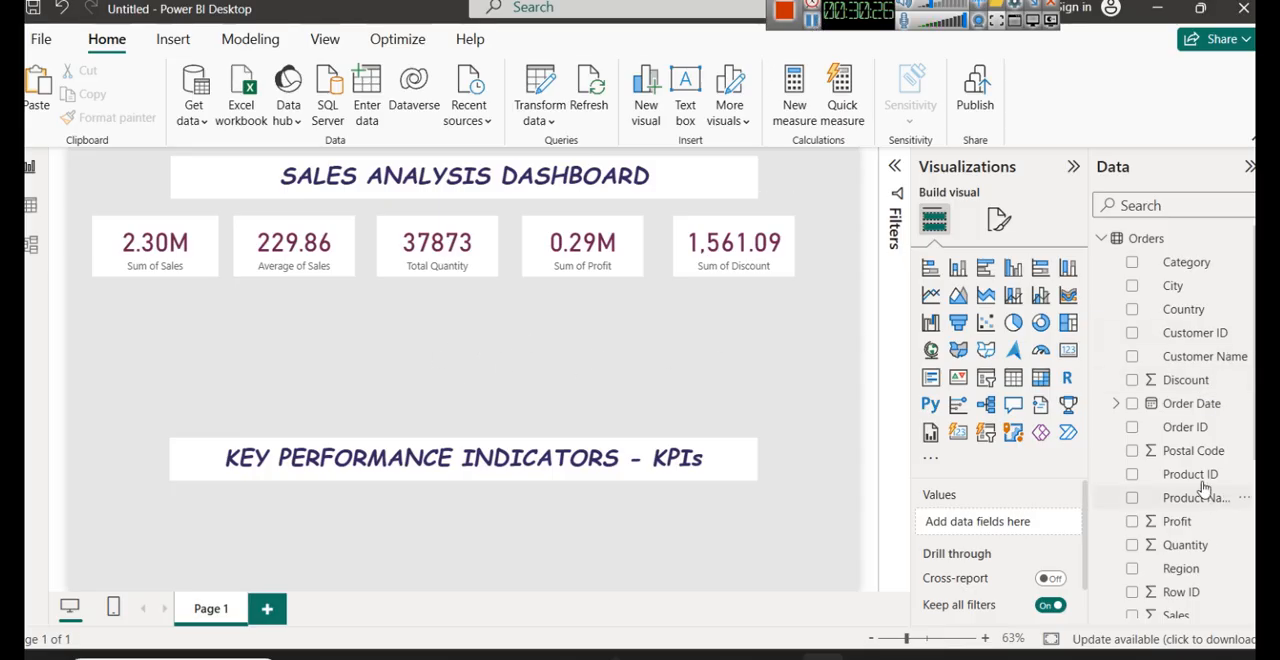
- Expand the Order Date field in the Orders table down to its Year, Quarter, Month and Day hierarchy levels
scroll(1205, 485, "down", 2)
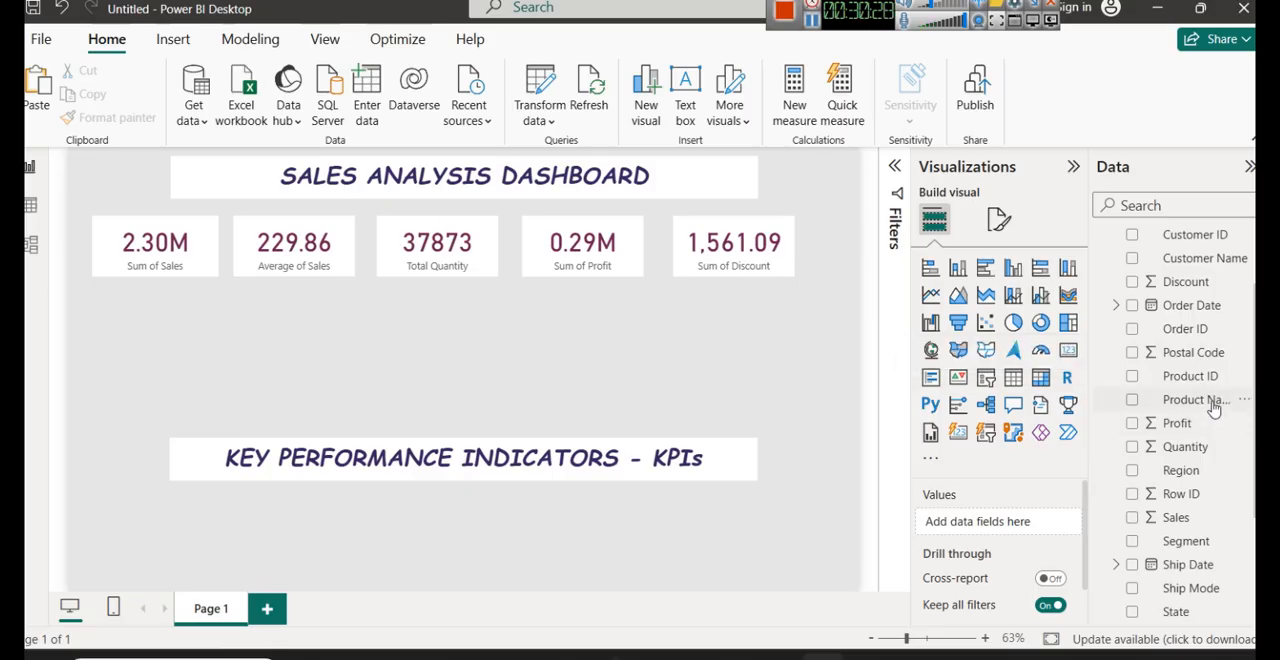
left_click(1116, 305)
left_click(1131, 331)
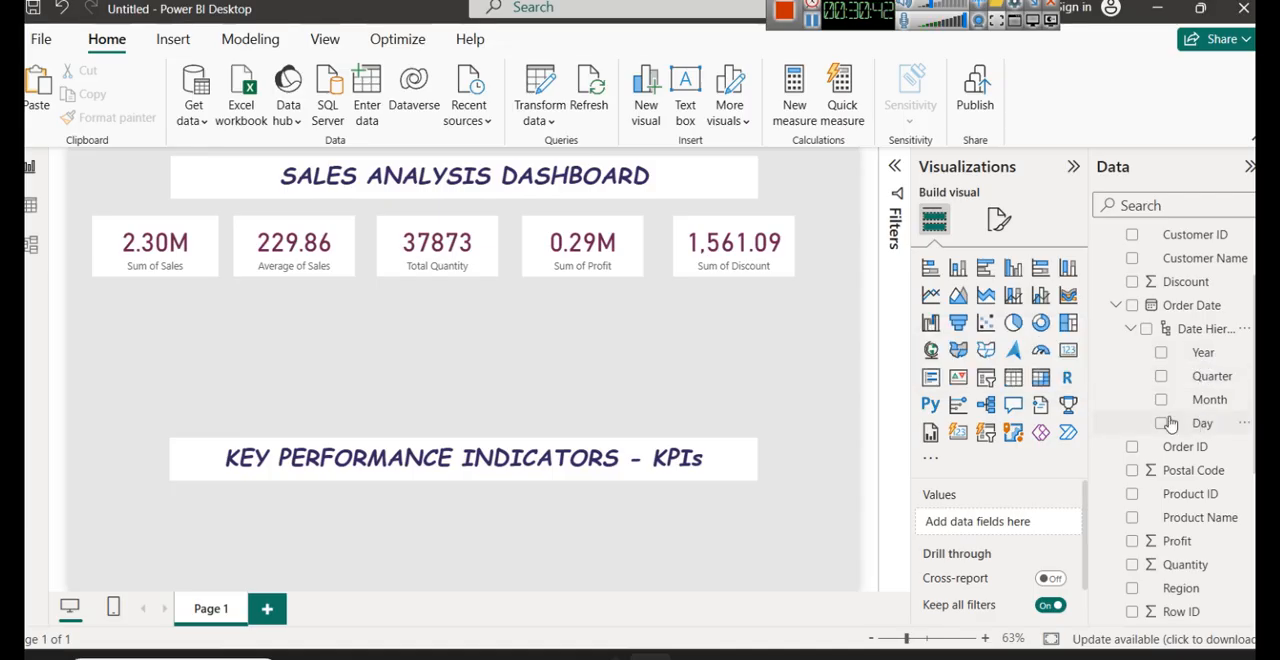
- Shift the KPI heading text box a little lower and slightly left to widen the gap below the cards
left_click(719, 456)
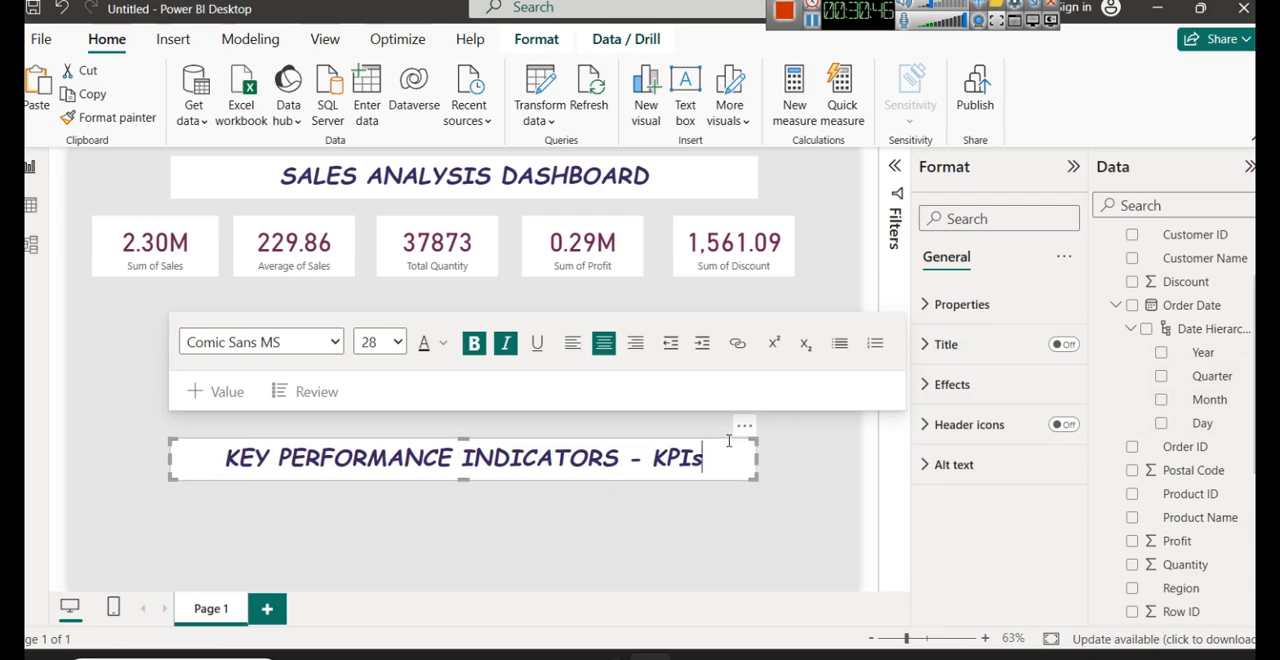
left_click_drag(728, 445, 714, 484)
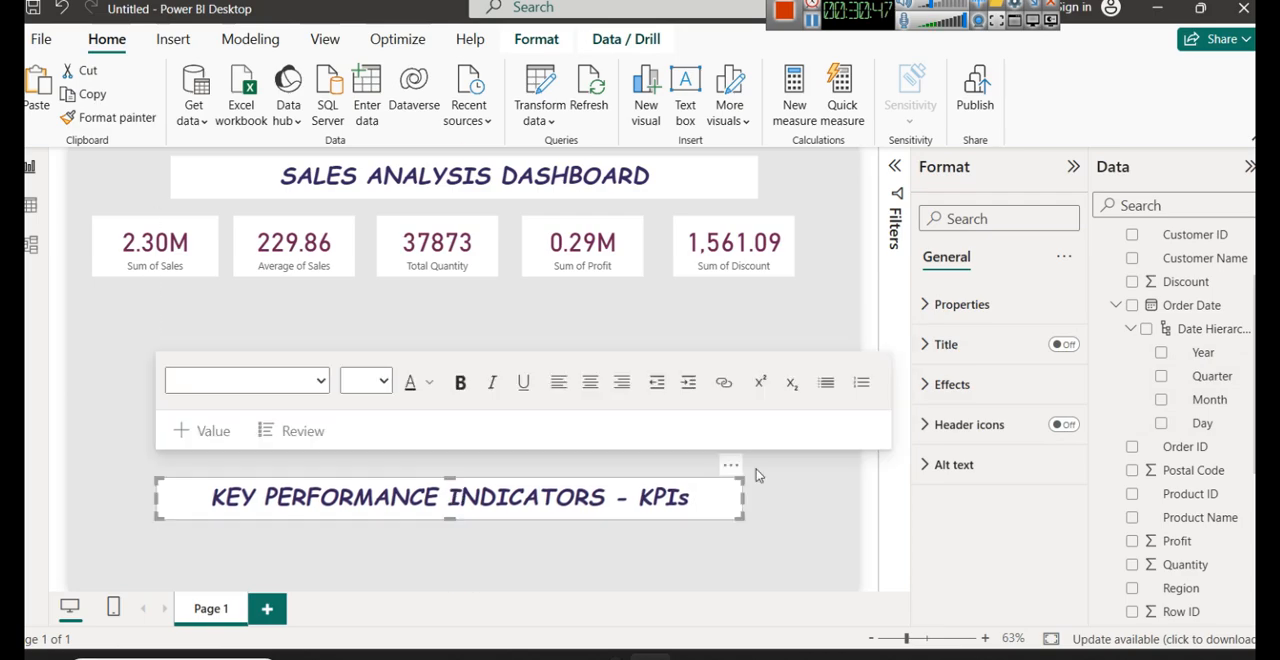
left_click(1115, 306)
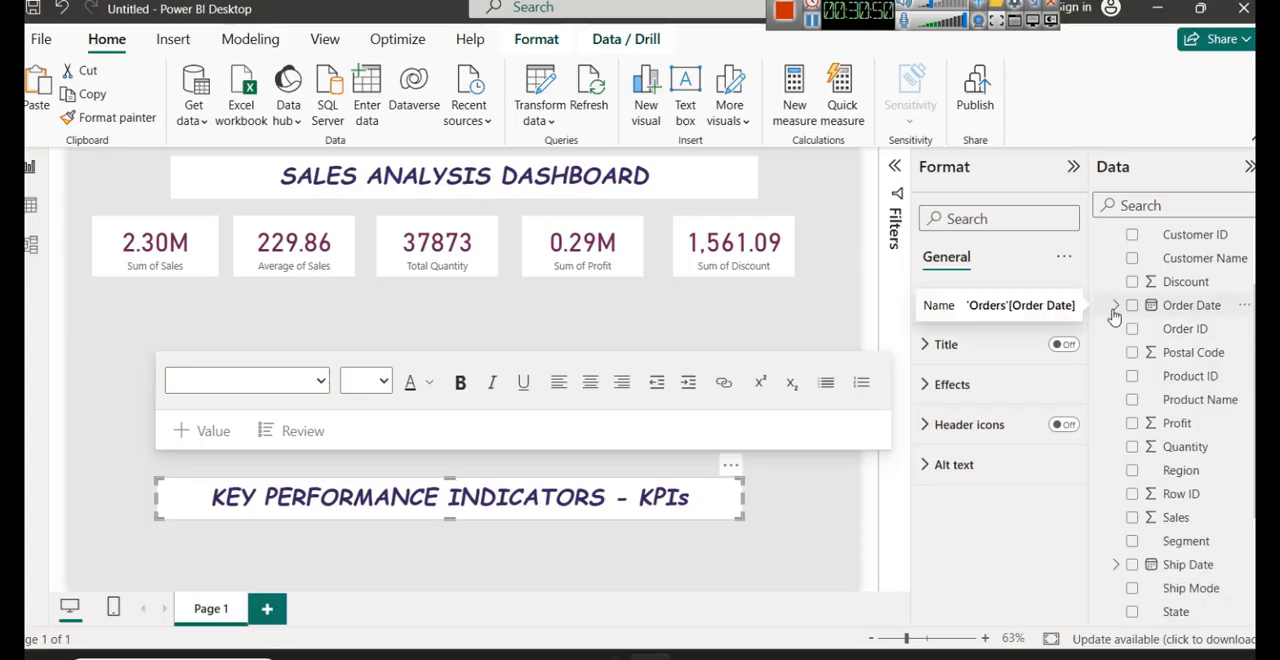
left_click(1116, 306)
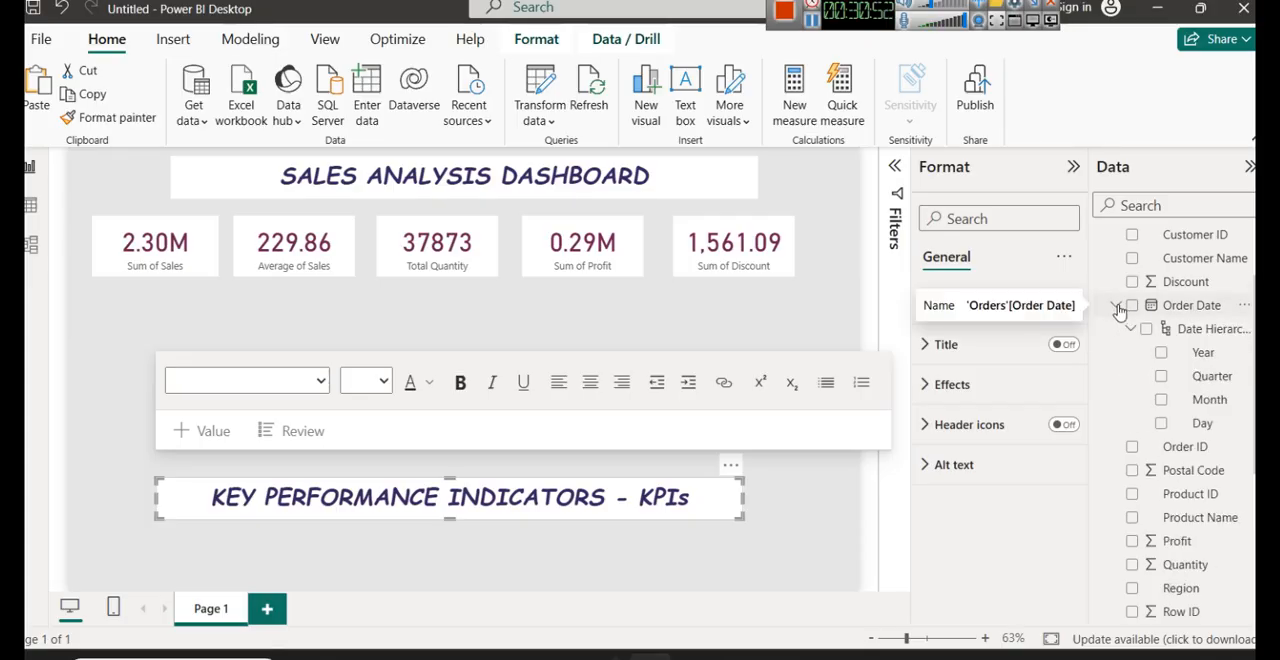
left_click(1116, 306)
left_click(1116, 306)
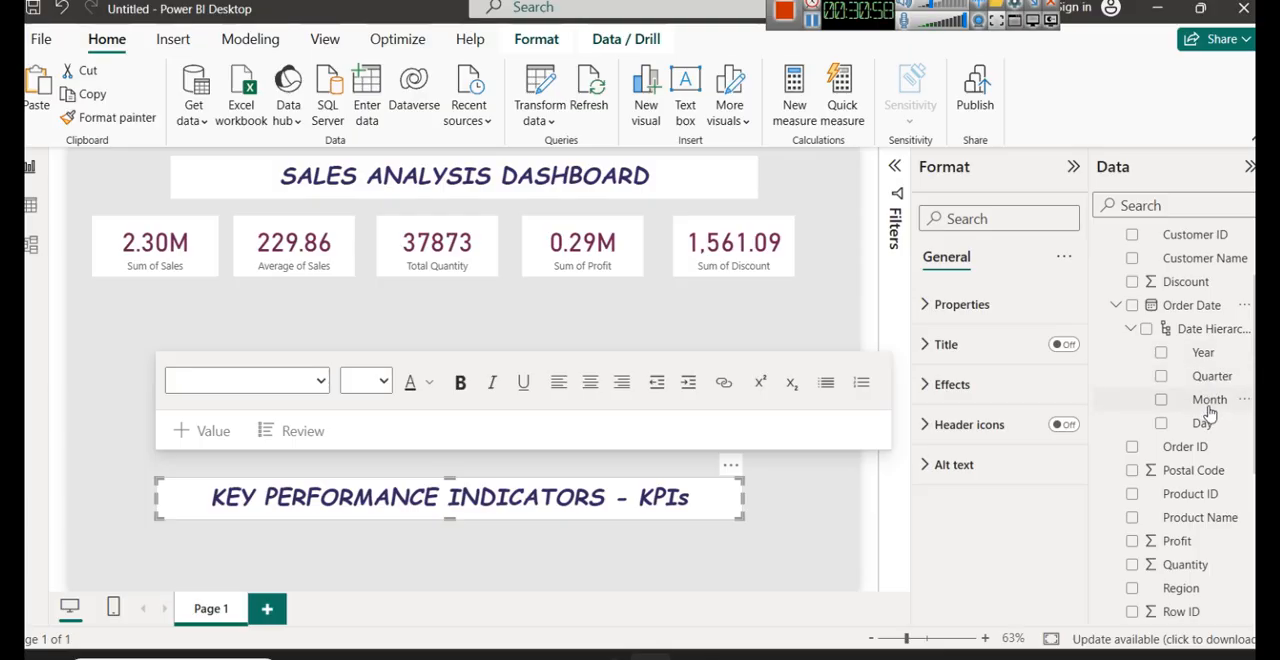
- Add a line chart between the cards and the KPI heading, with Order Date Quarter on the X-axis and Sales on the Y-axis
left_click(670, 296)
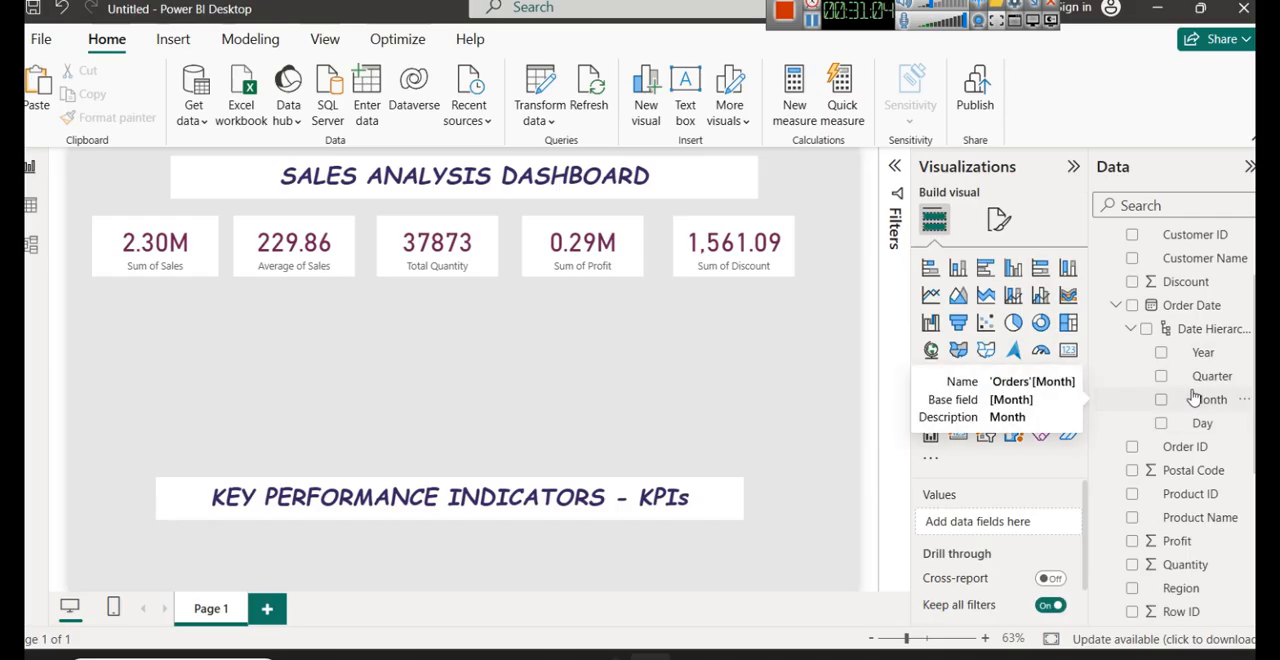
left_click(930, 295)
left_click_drag(176, 380, 486, 373)
left_click_drag(363, 377, 508, 381)
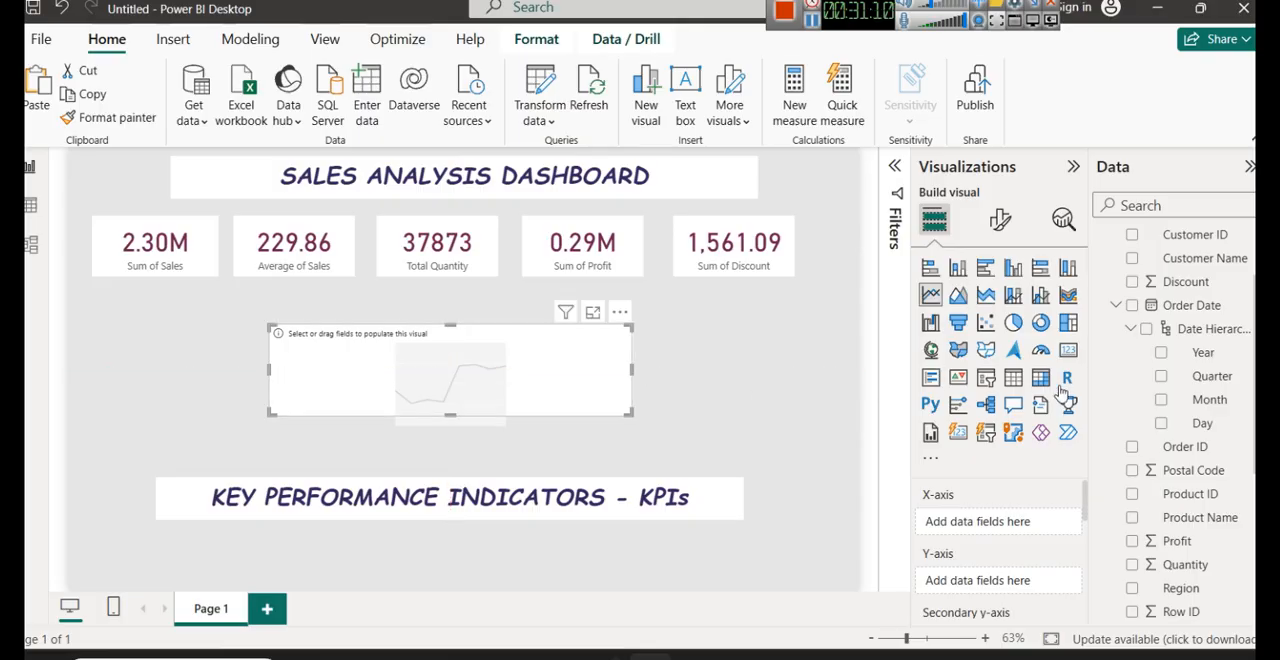
left_click_drag(1205, 380, 985, 525)
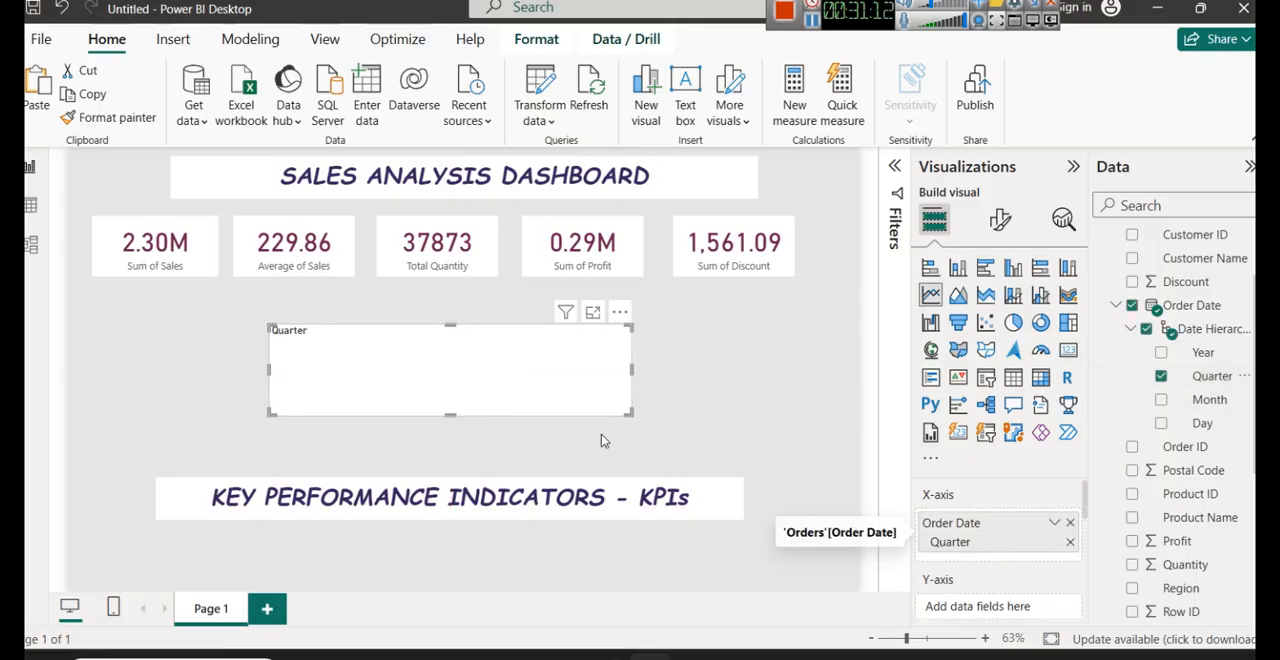
scroll(1205, 543, "down", 3)
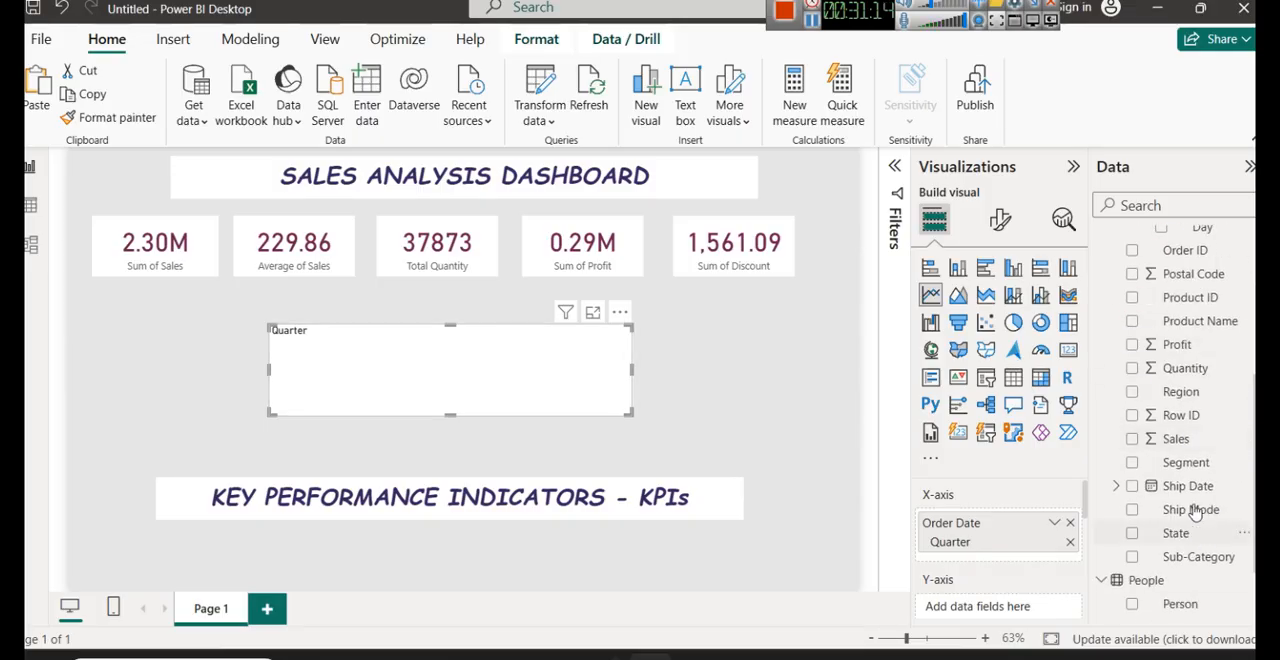
left_click_drag(1176, 438, 998, 597)
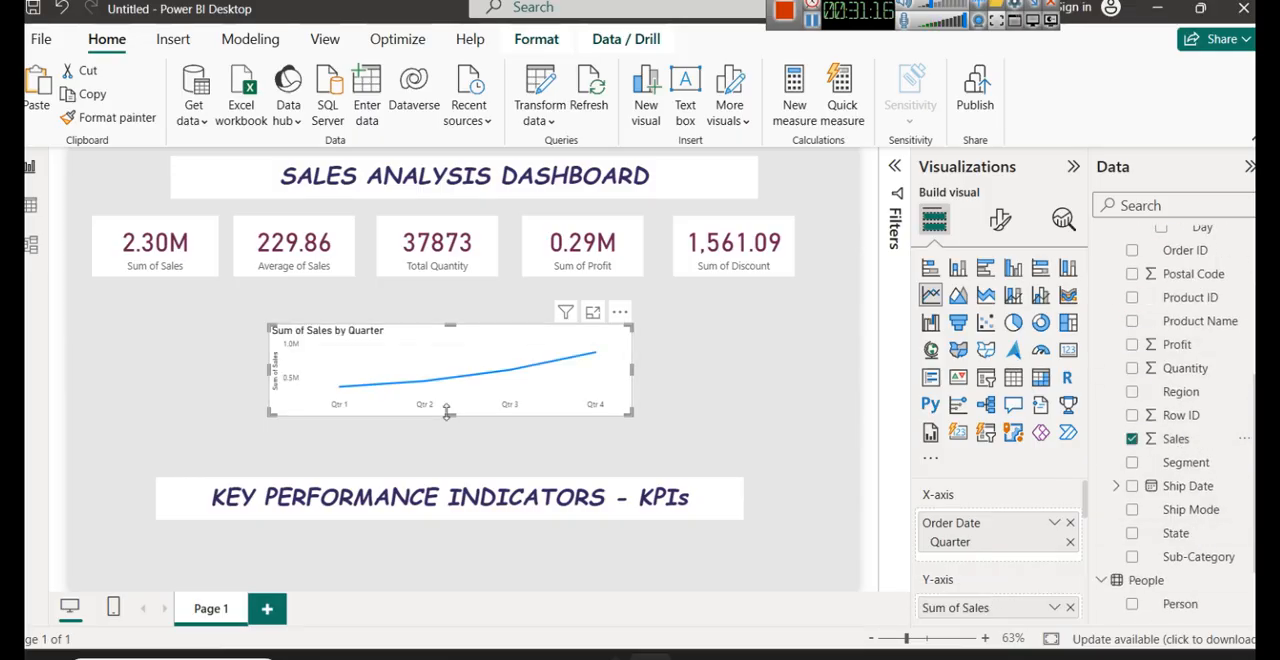
- Enlarge the quarterly sales line chart vertically so it fills more of the gap between the cards and the KPI heading
left_click_drag(451, 414, 453, 458)
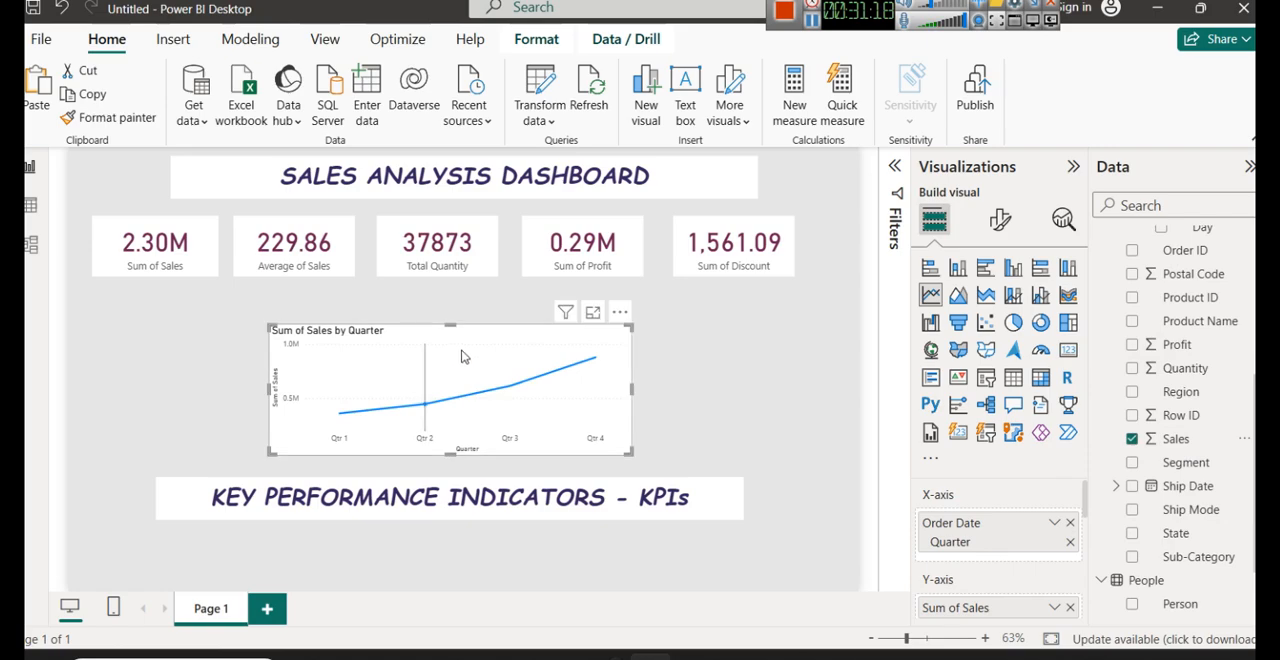
left_click_drag(455, 325, 456, 301)
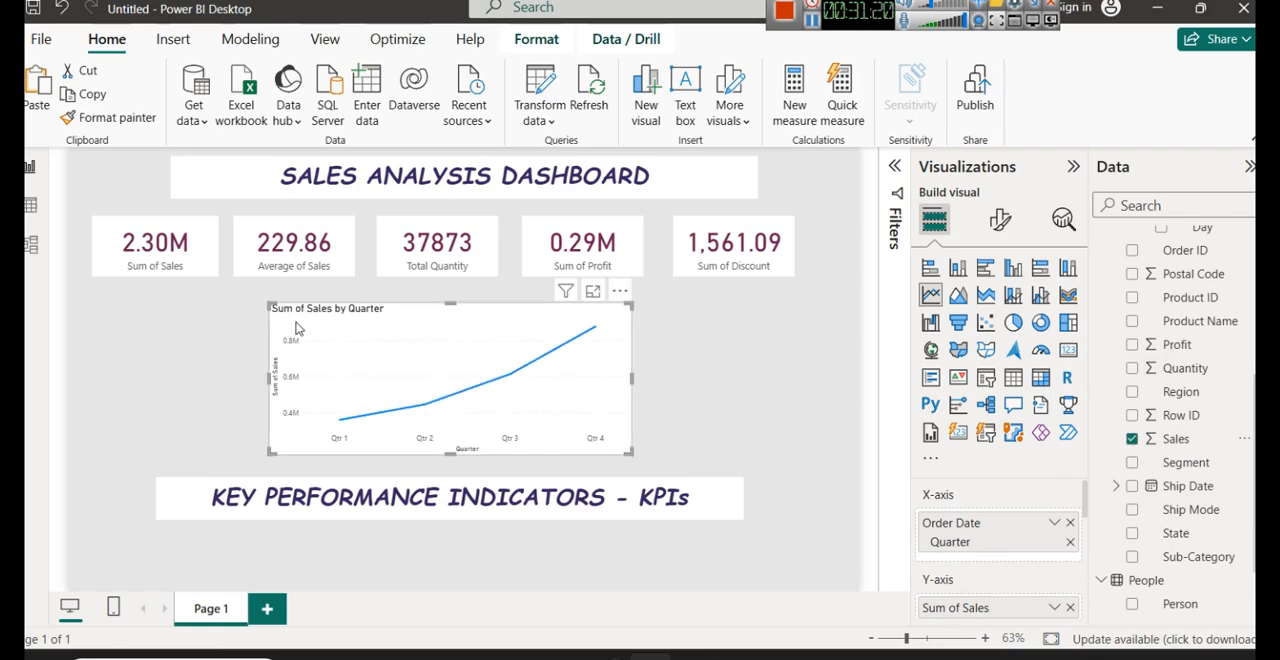
left_click(713, 372)
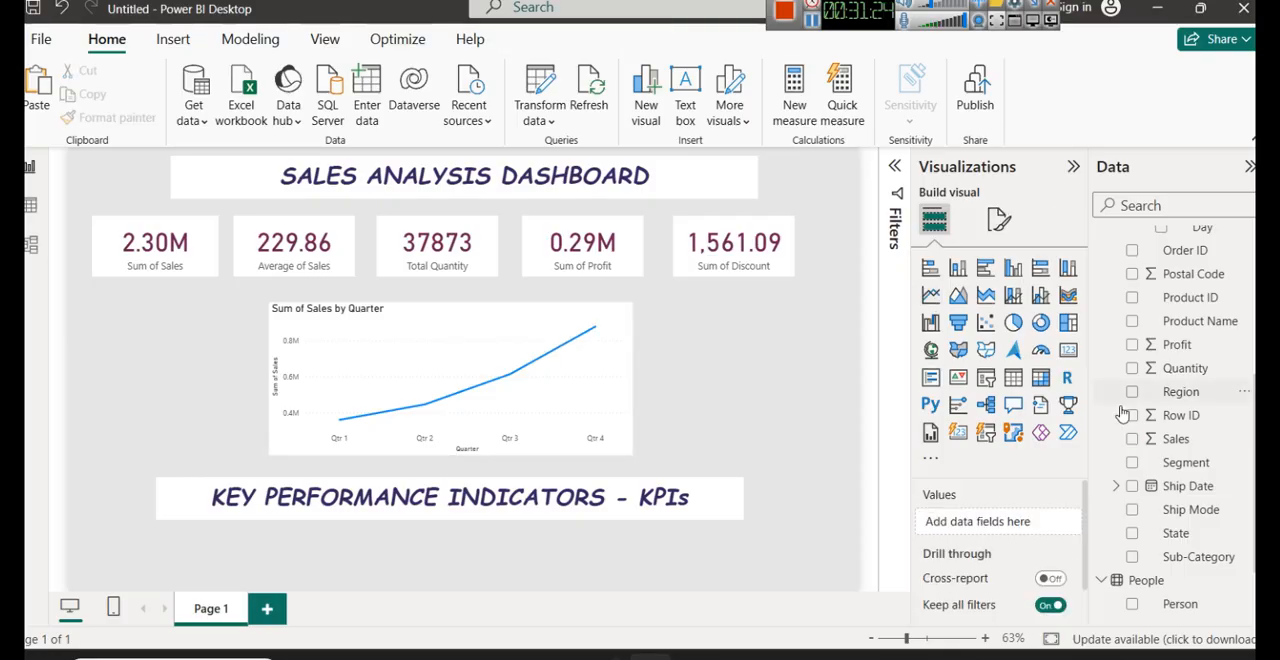
- Replace Quarter with Order Date Month on the line chart's X-axis and extend the chart slightly upward
left_click(580, 352)
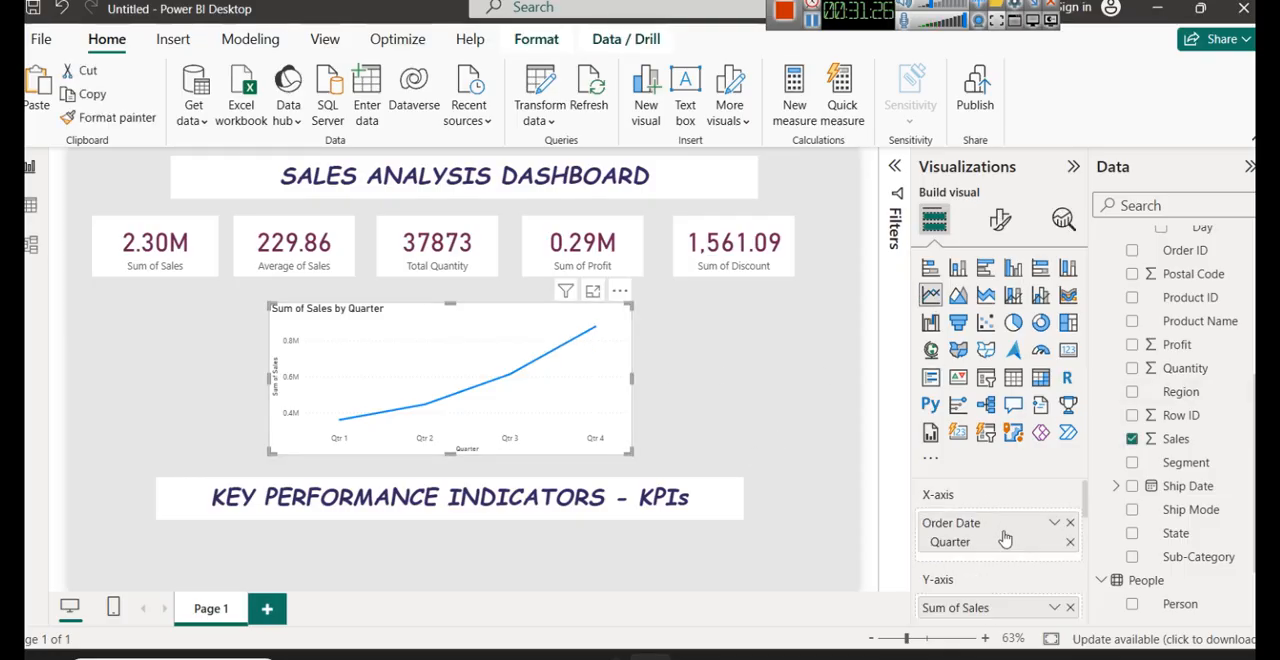
left_click(1070, 545)
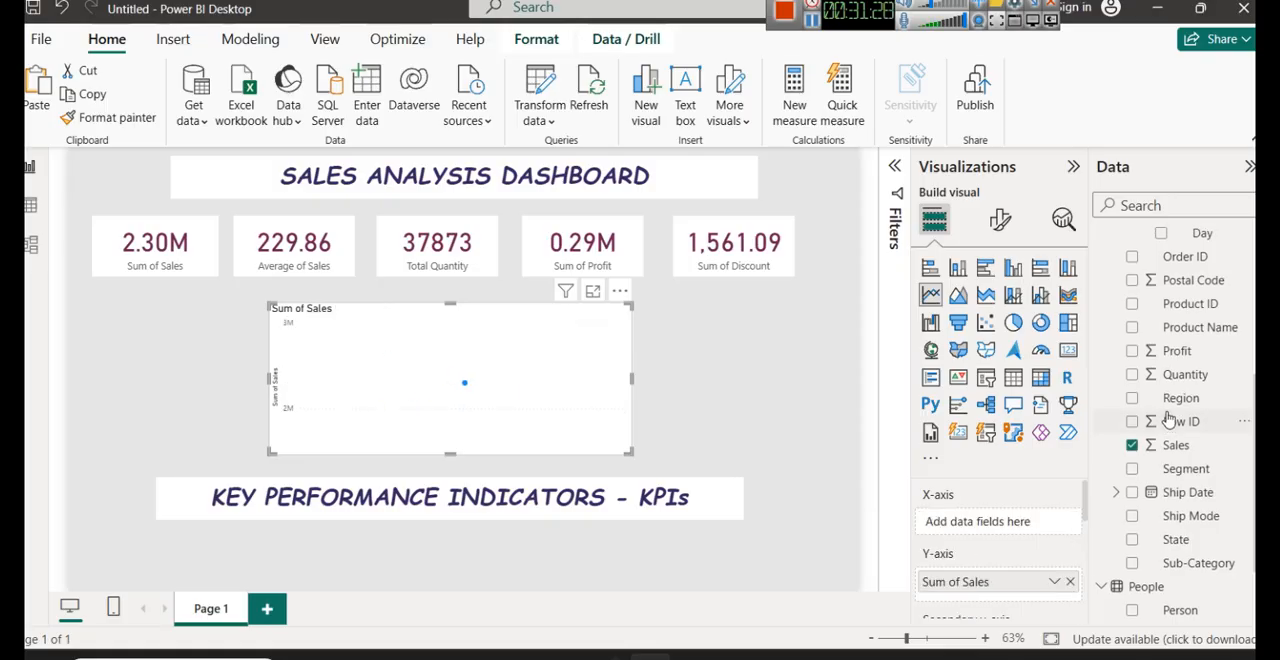
scroll(1165, 415, "up", 3)
left_click_drag(1217, 401, 1016, 515)
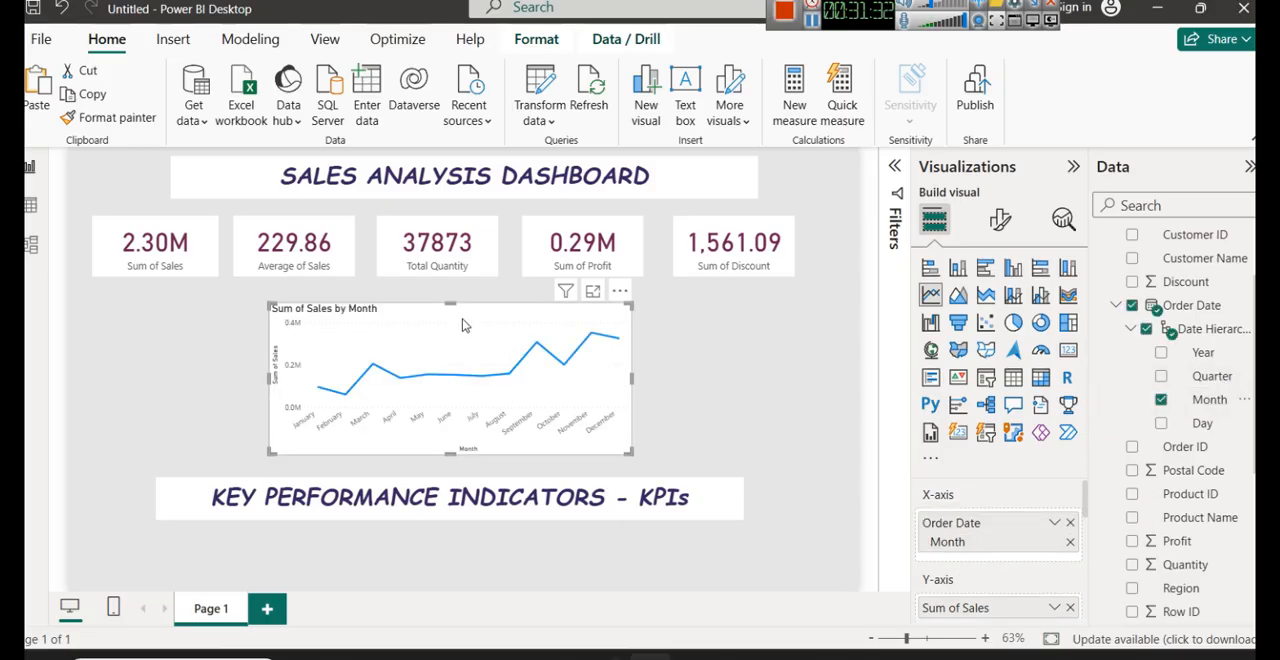
left_click_drag(452, 304, 451, 290)
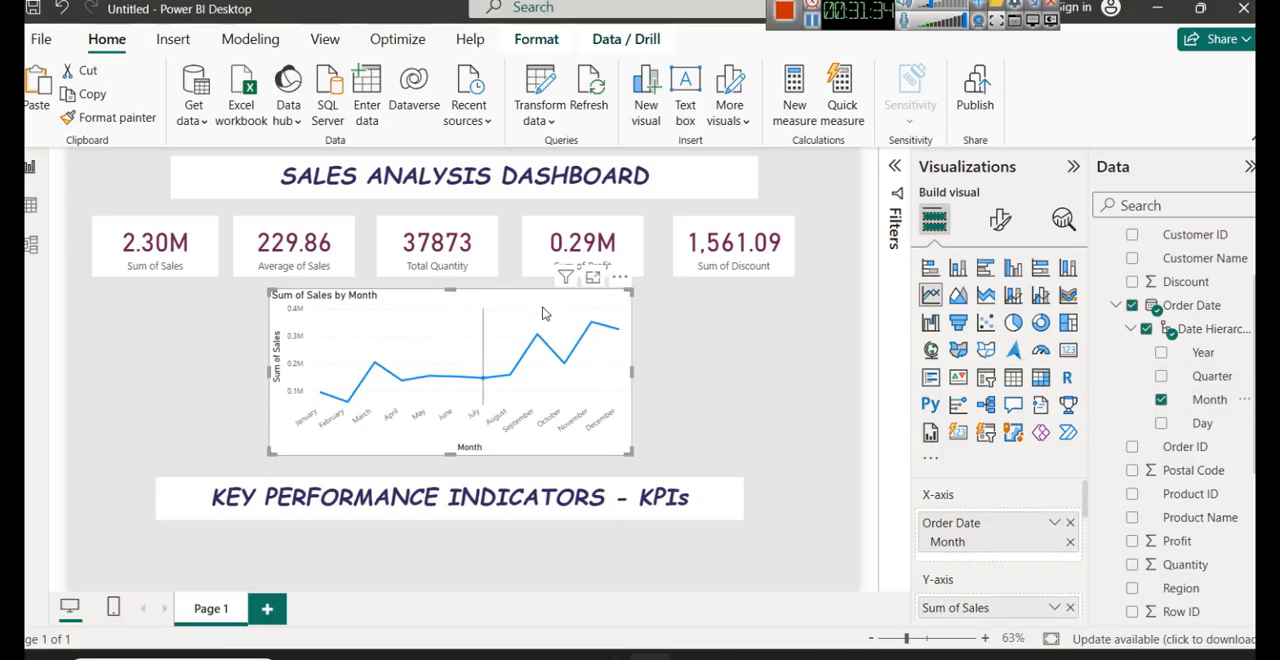
- View the monthly sales chart in focus mode, inspect the November and February points, and return to the report
left_click(593, 277)
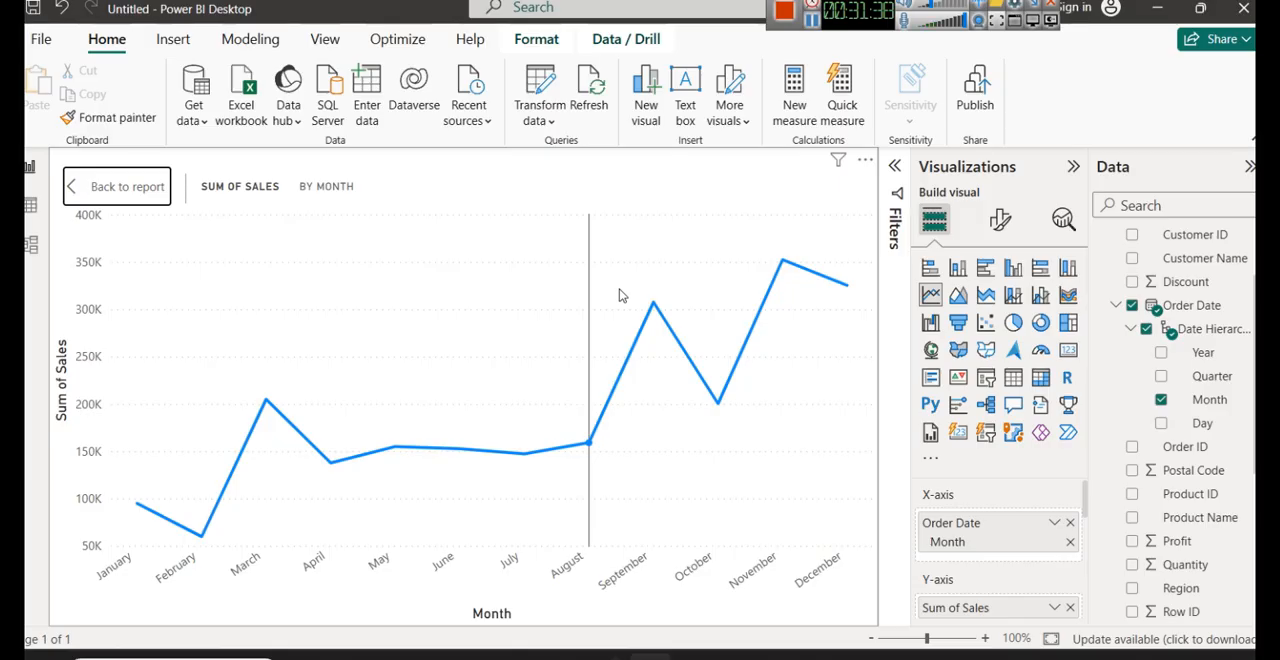
mouse_move(786, 268)
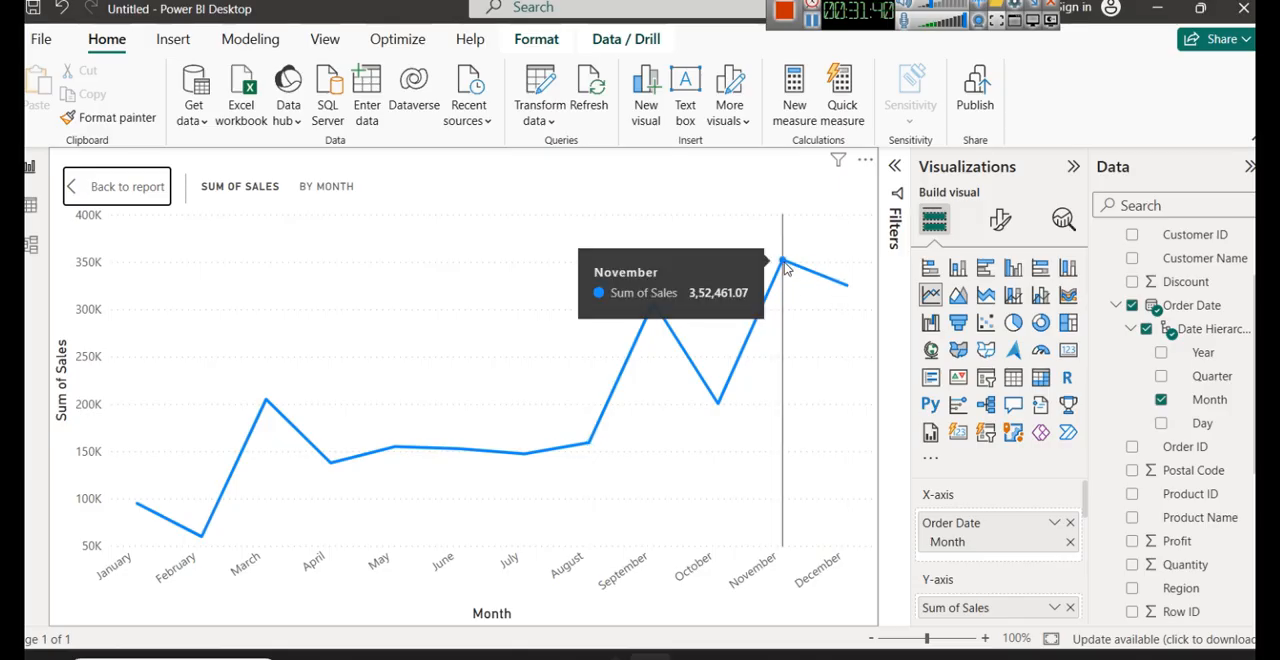
mouse_move(203, 538)
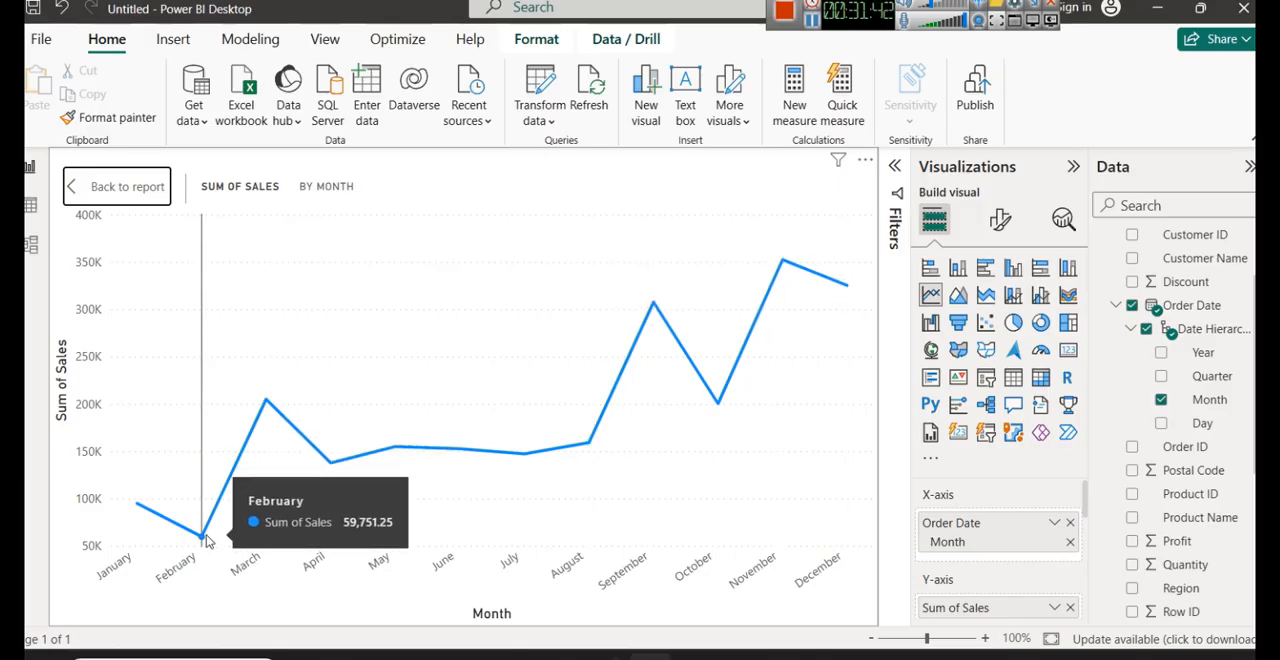
left_click(117, 187)
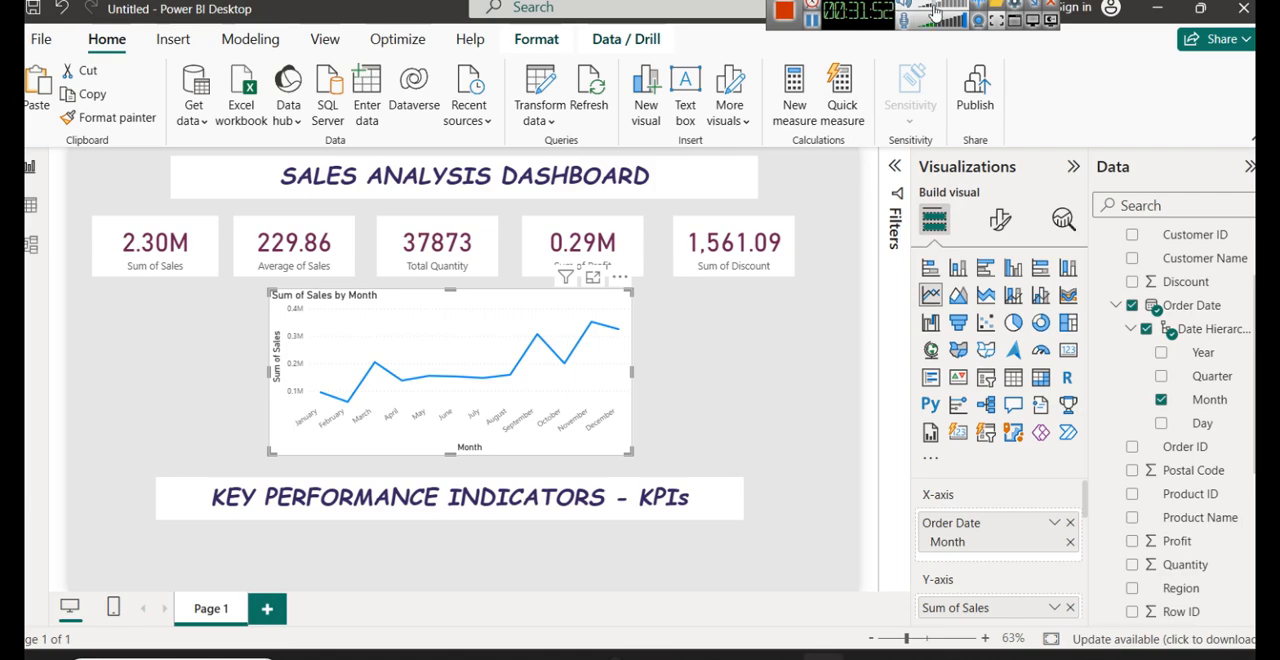
left_click(690, 349)
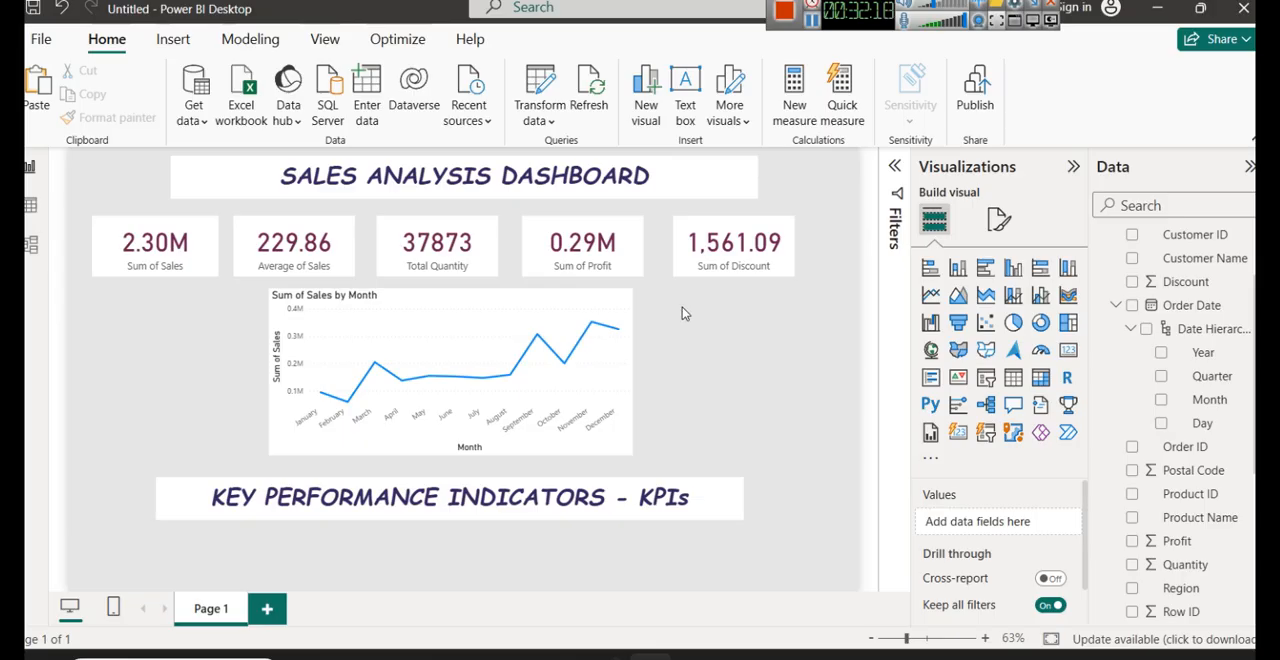
- Preview the monthly sales visual as a stacked column chart, ribbon chart, treemap, donut chart and gauge, and restore the line chart
left_click(612, 312)
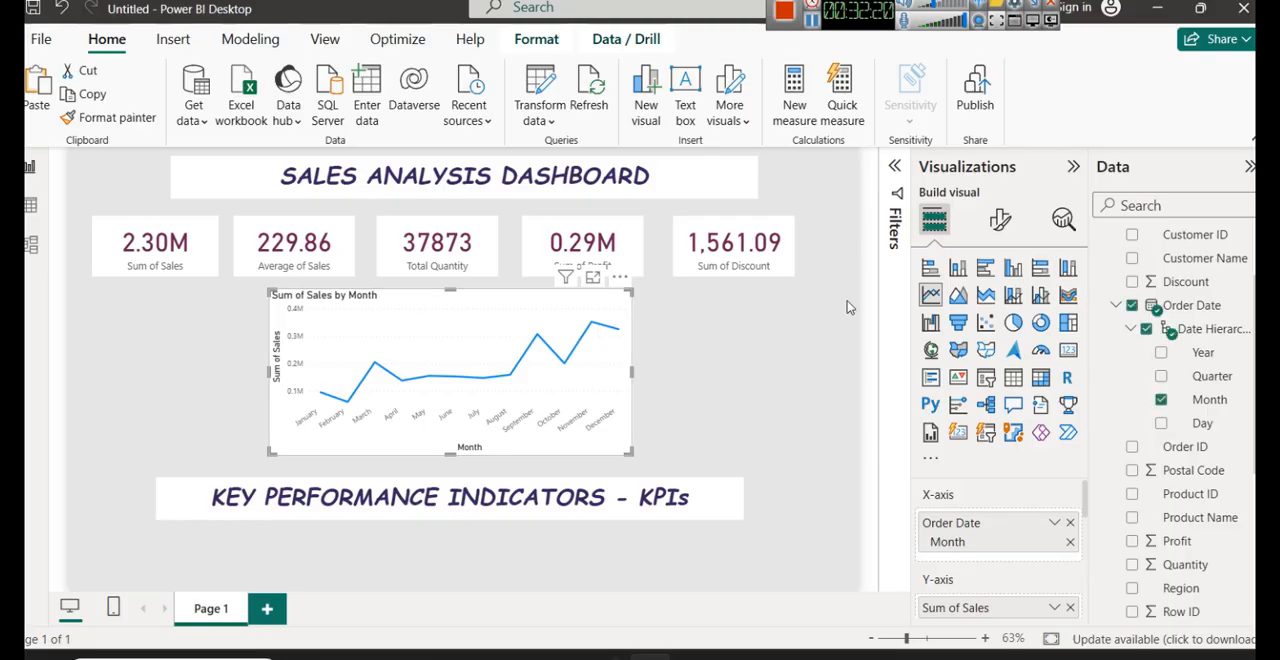
left_click(958, 269)
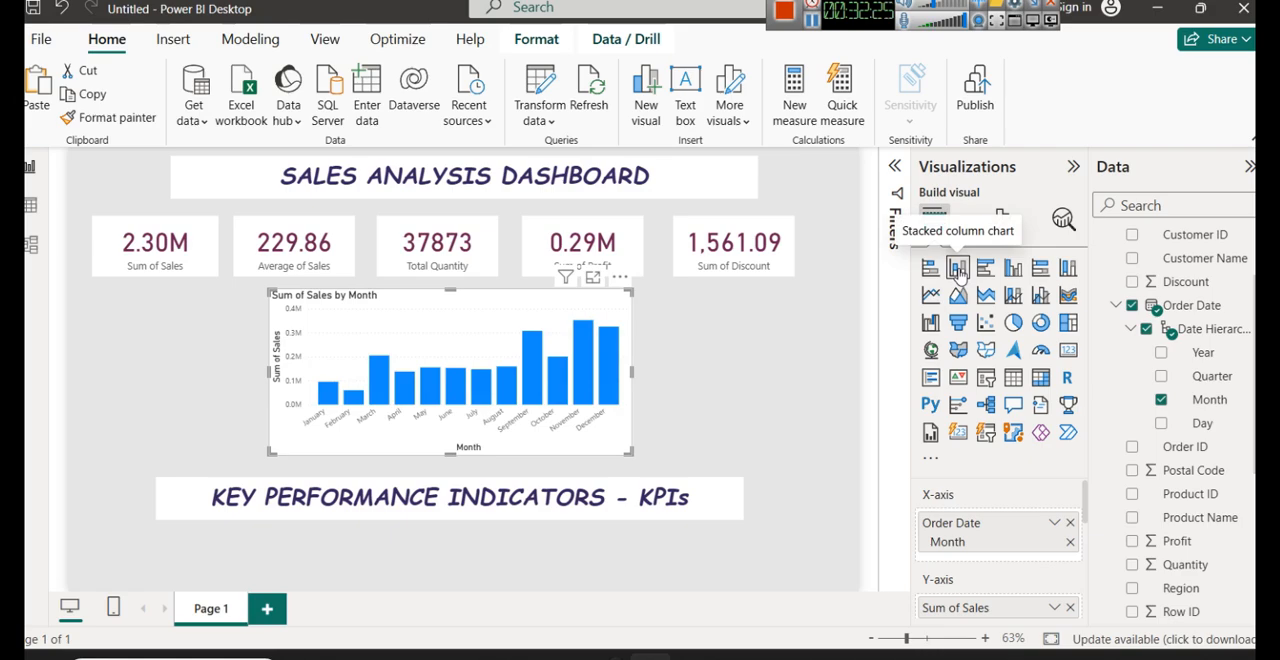
left_click(1067, 295)
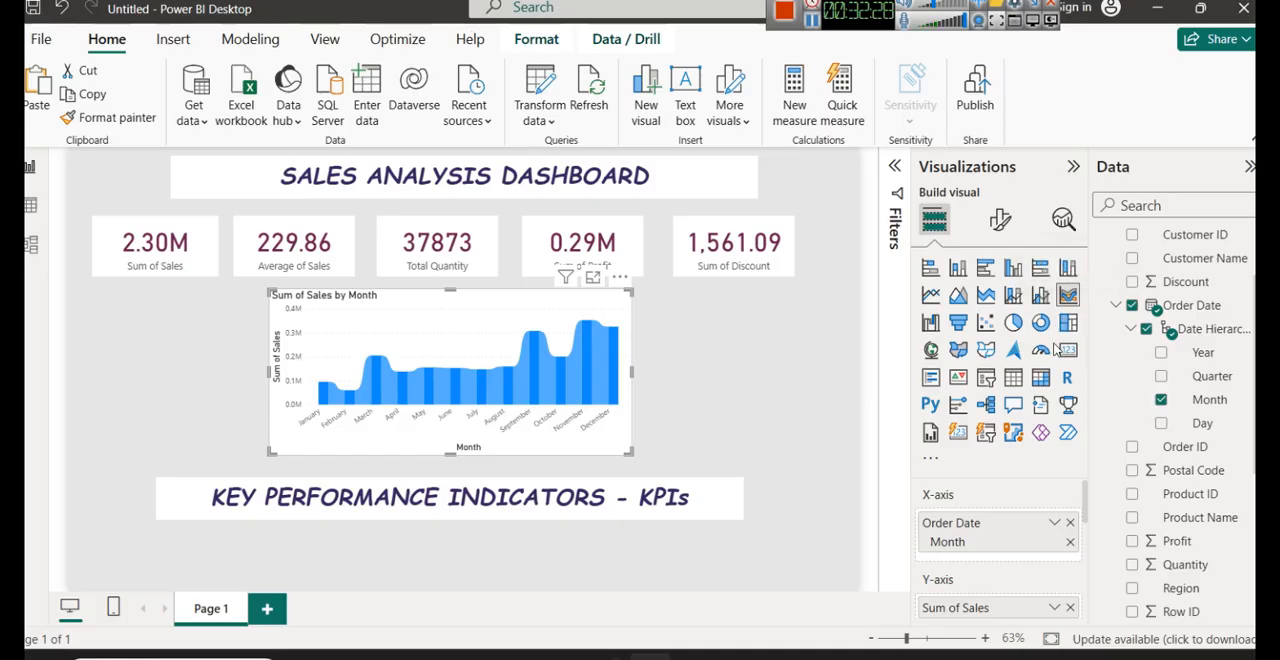
left_click(1068, 322)
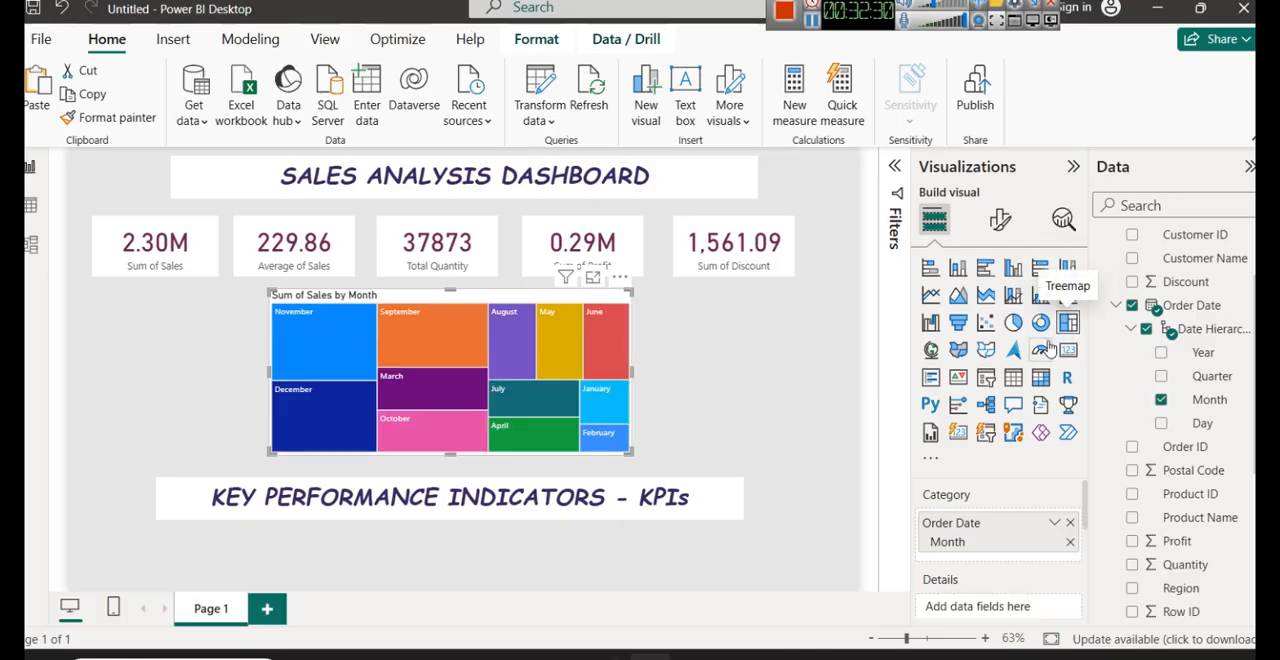
left_click(1042, 330)
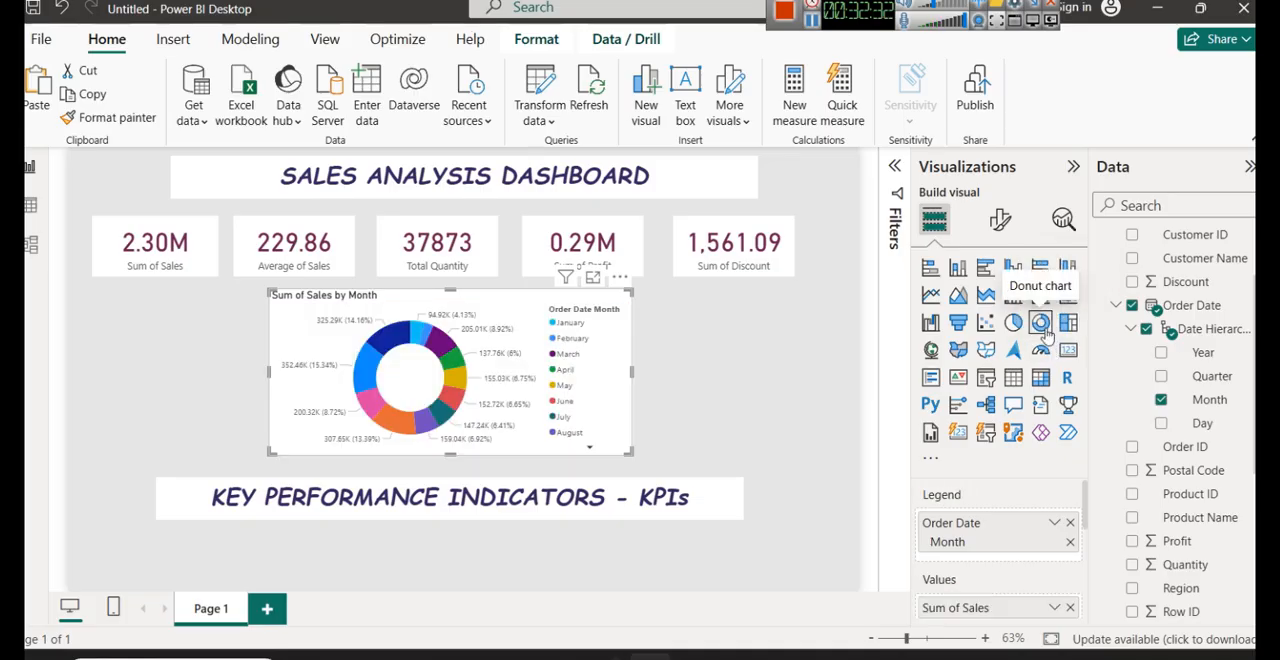
left_click(1040, 349)
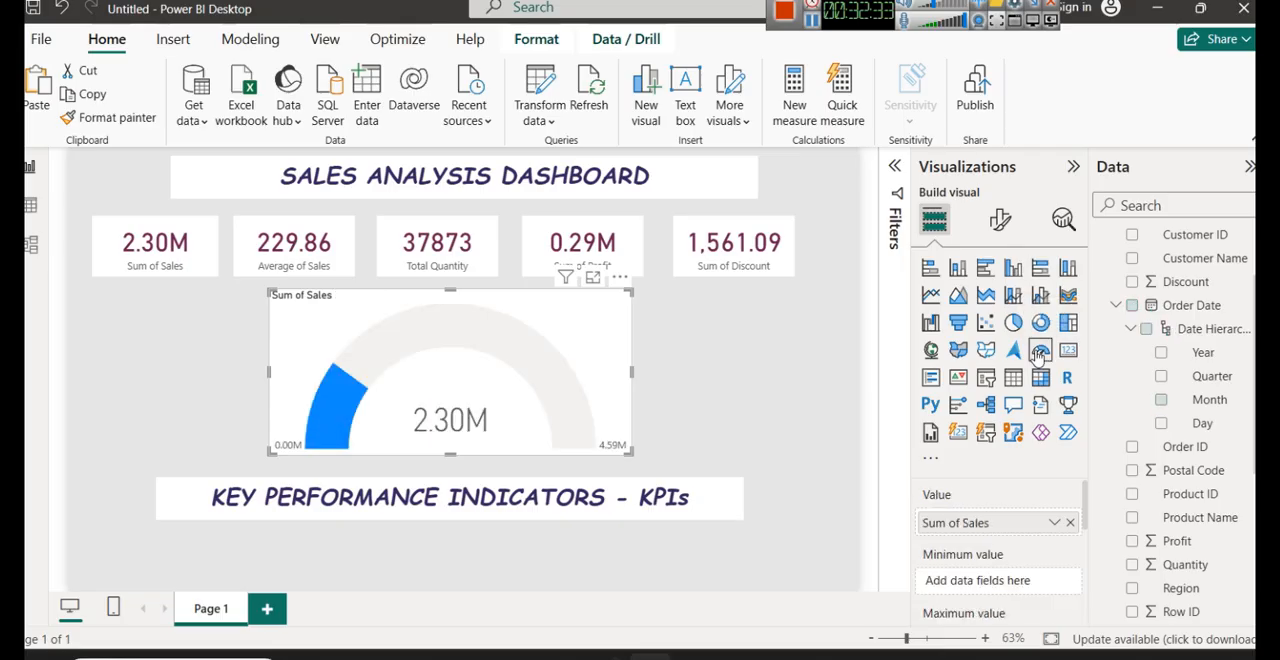
left_click(930, 295)
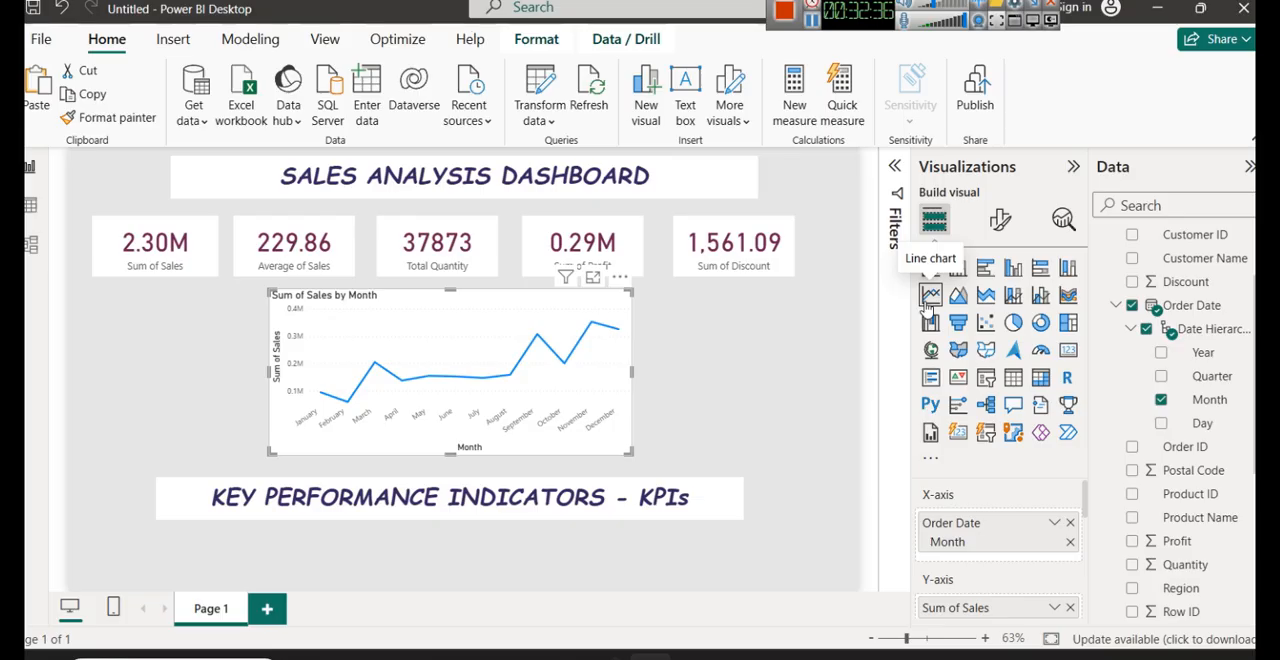